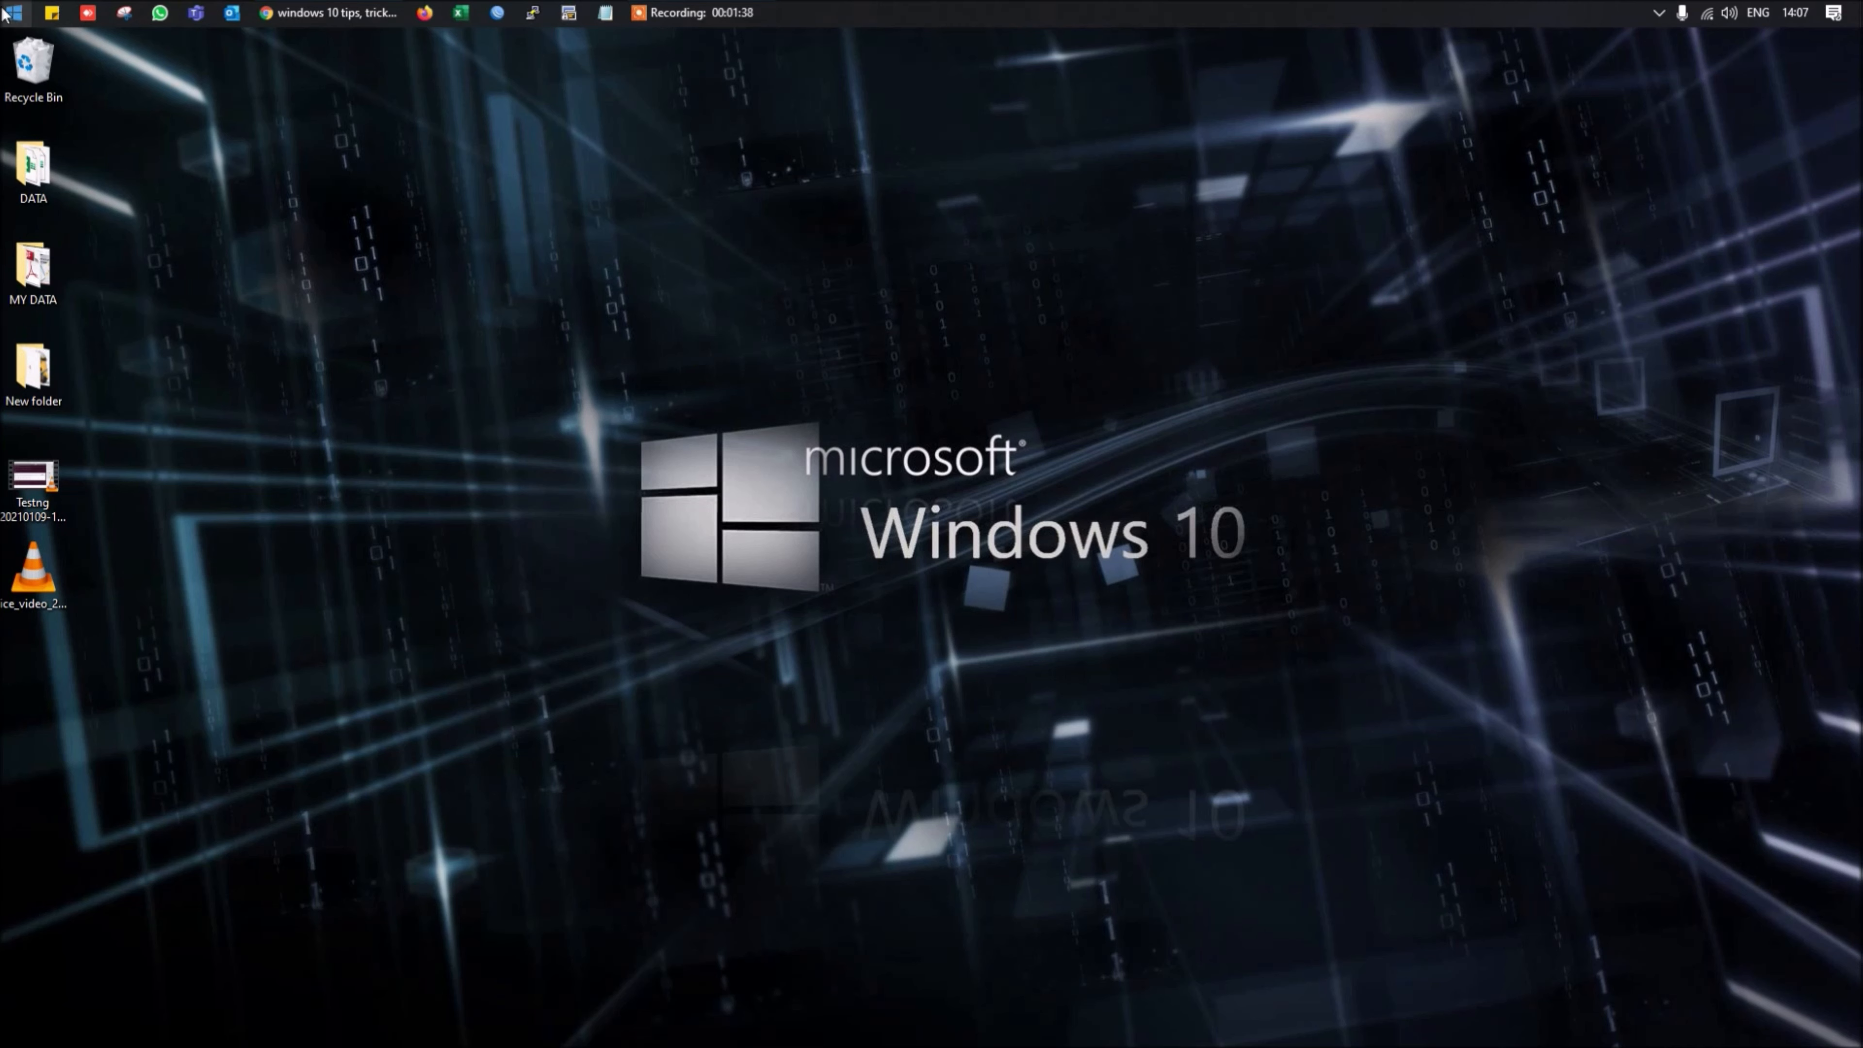
Open the Settings app and go to the Apps & features page
{"action": "left_click", "coordinate": [6, 13]}
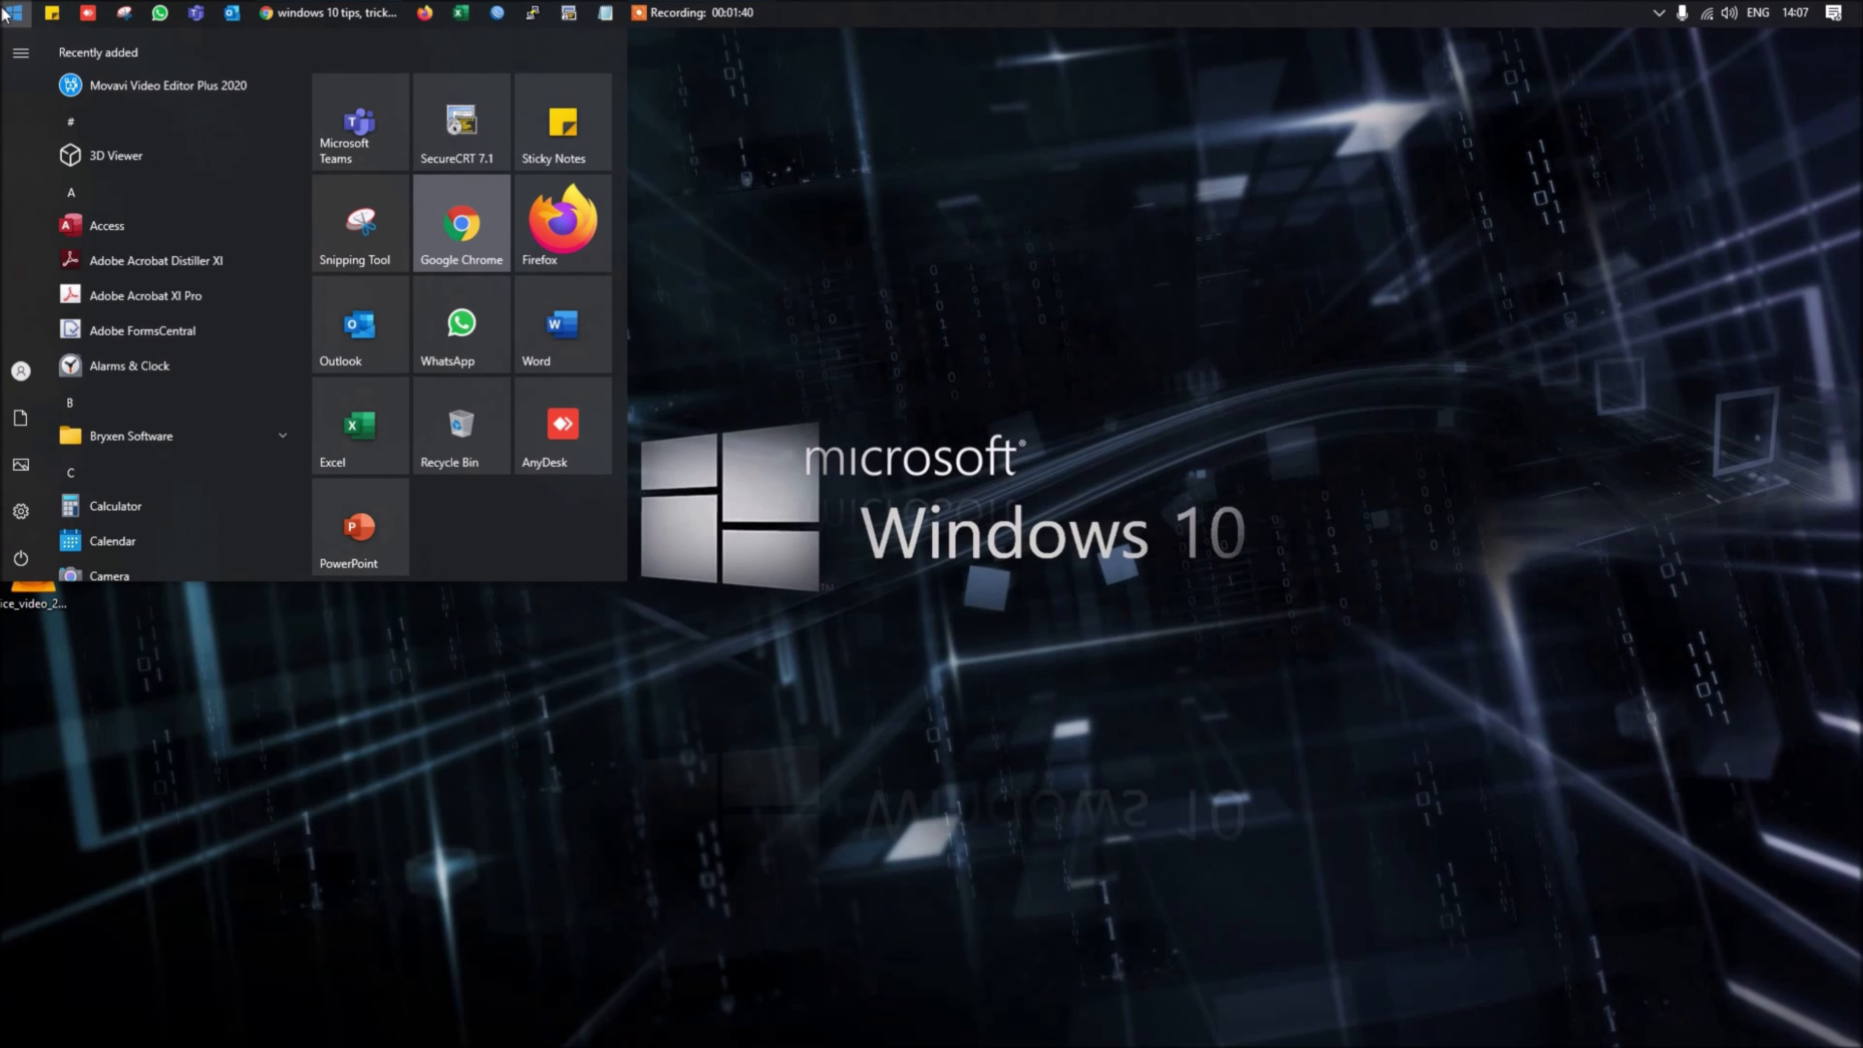
{"action": "type", "text": "settin"}
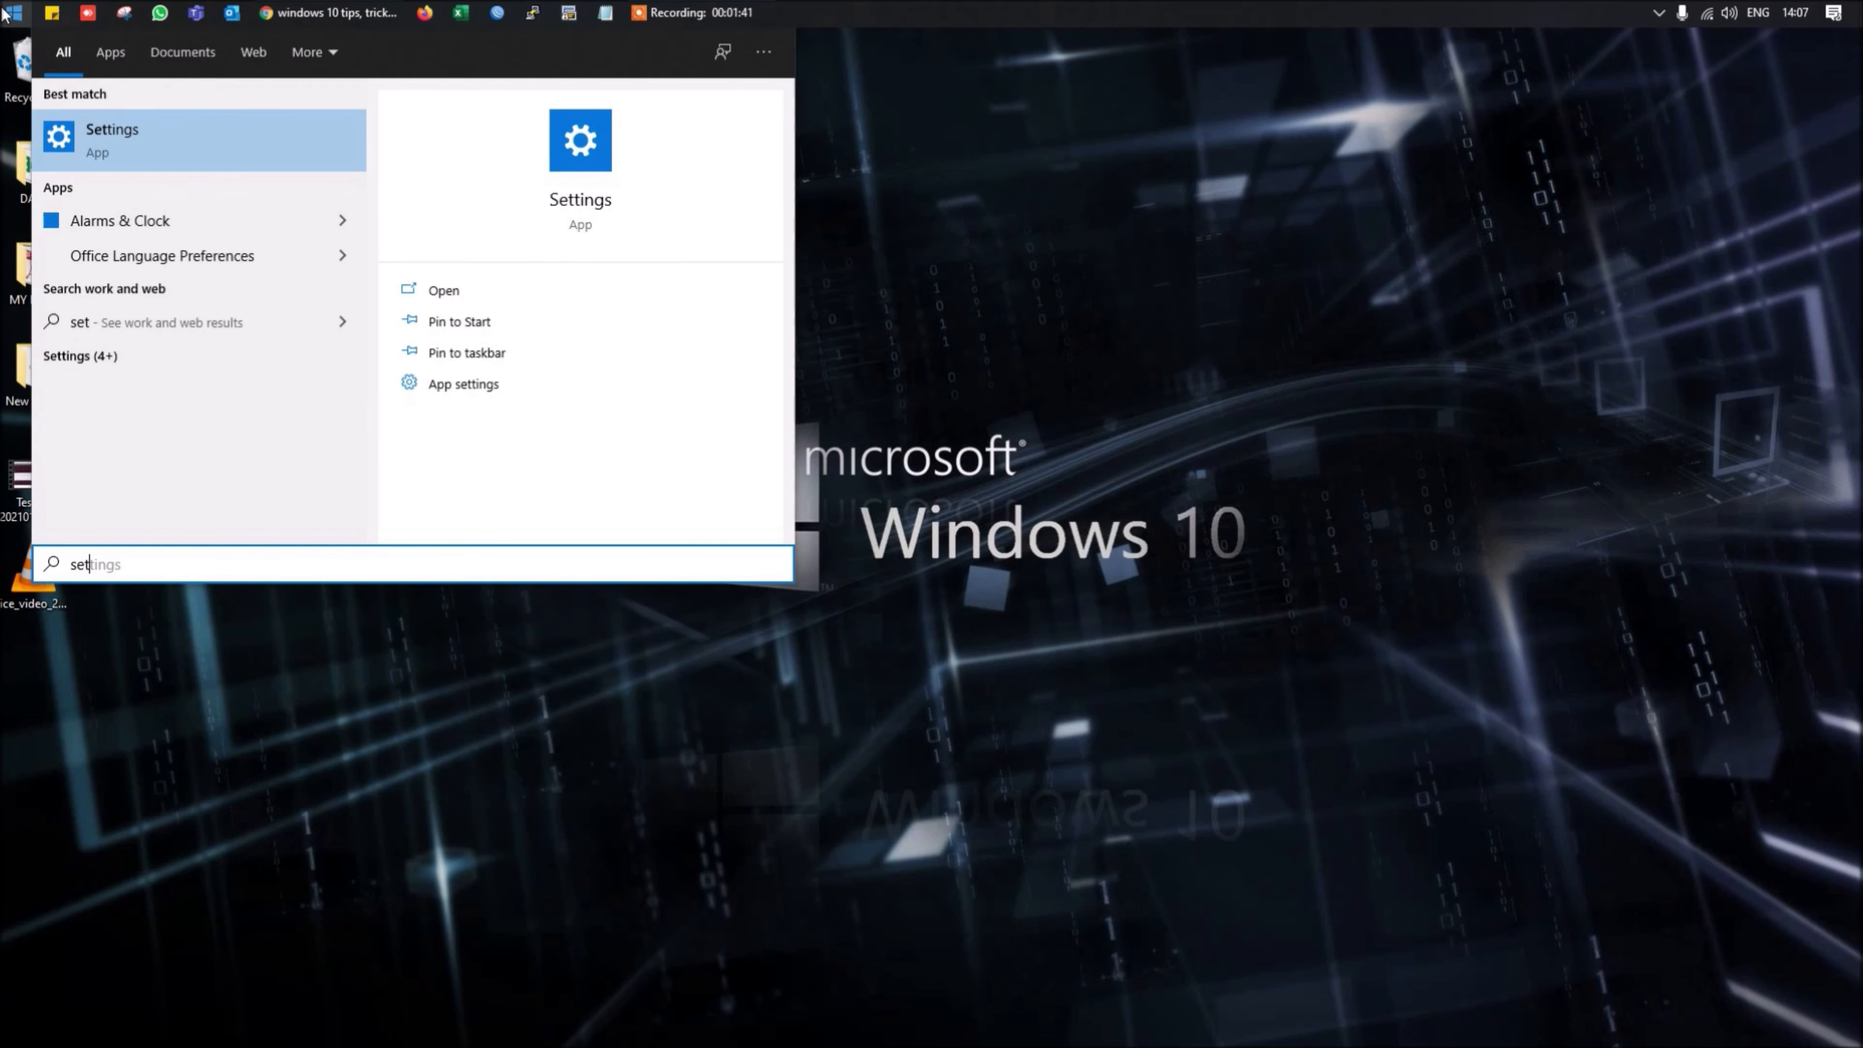
{"action": "left_click", "coordinate": [151, 136]}
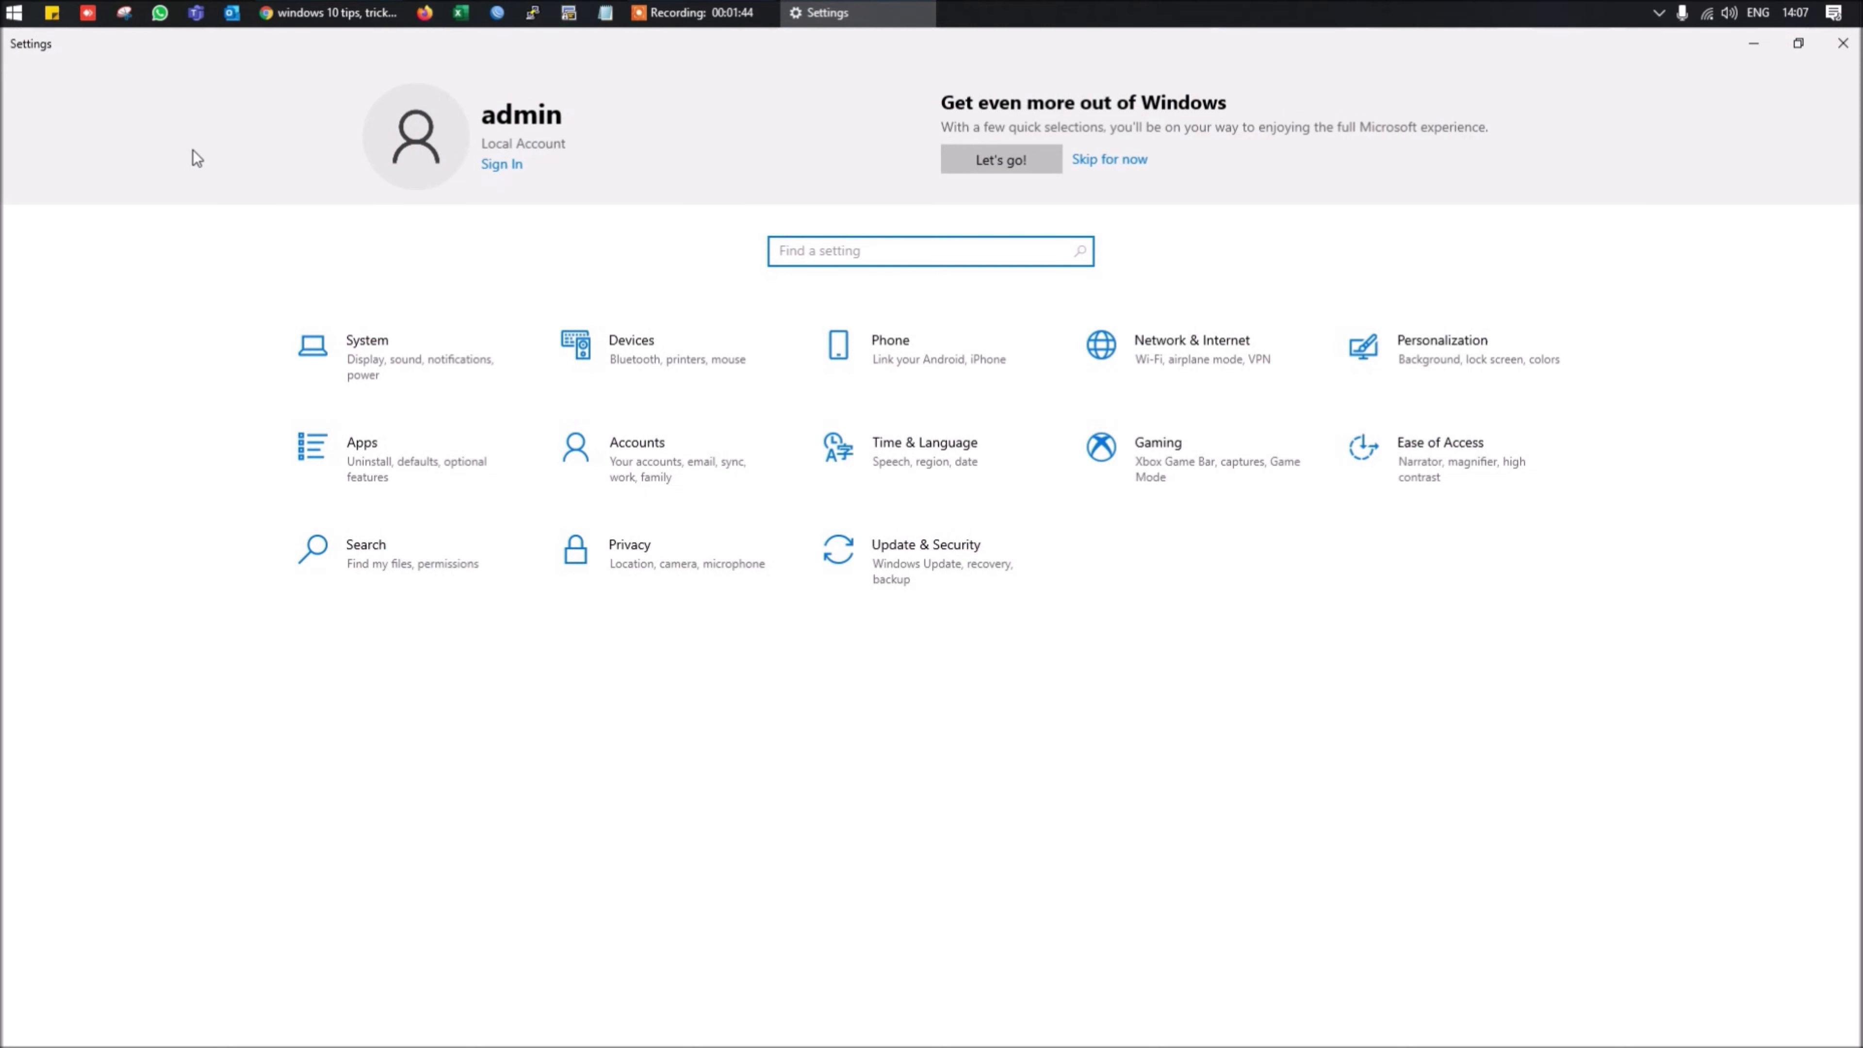
{"action": "left_click", "coordinate": [361, 470]}
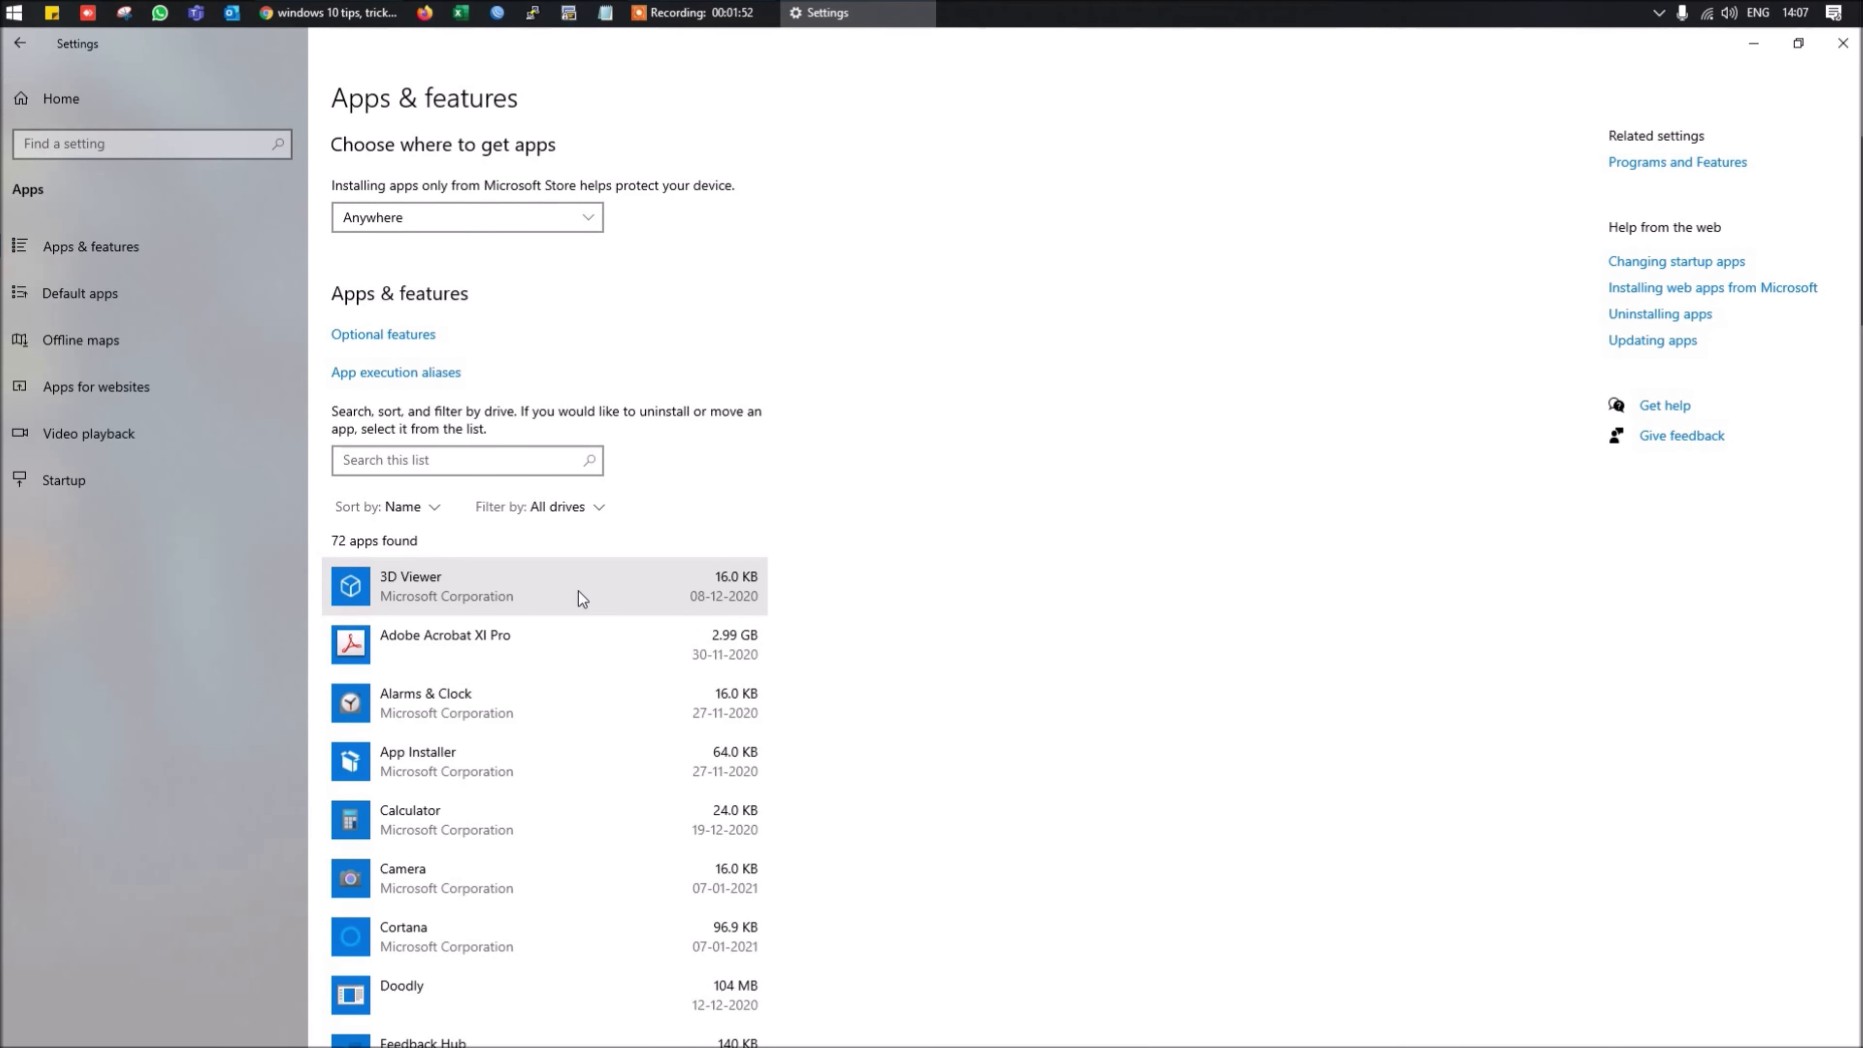
Look through the whole list of installed apps and expand the Xbox Console Companion entry to see its uninstall option
{"action": "scroll", "coordinate": [578, 593], "scroll_direction": "down", "scroll_amount": 4}
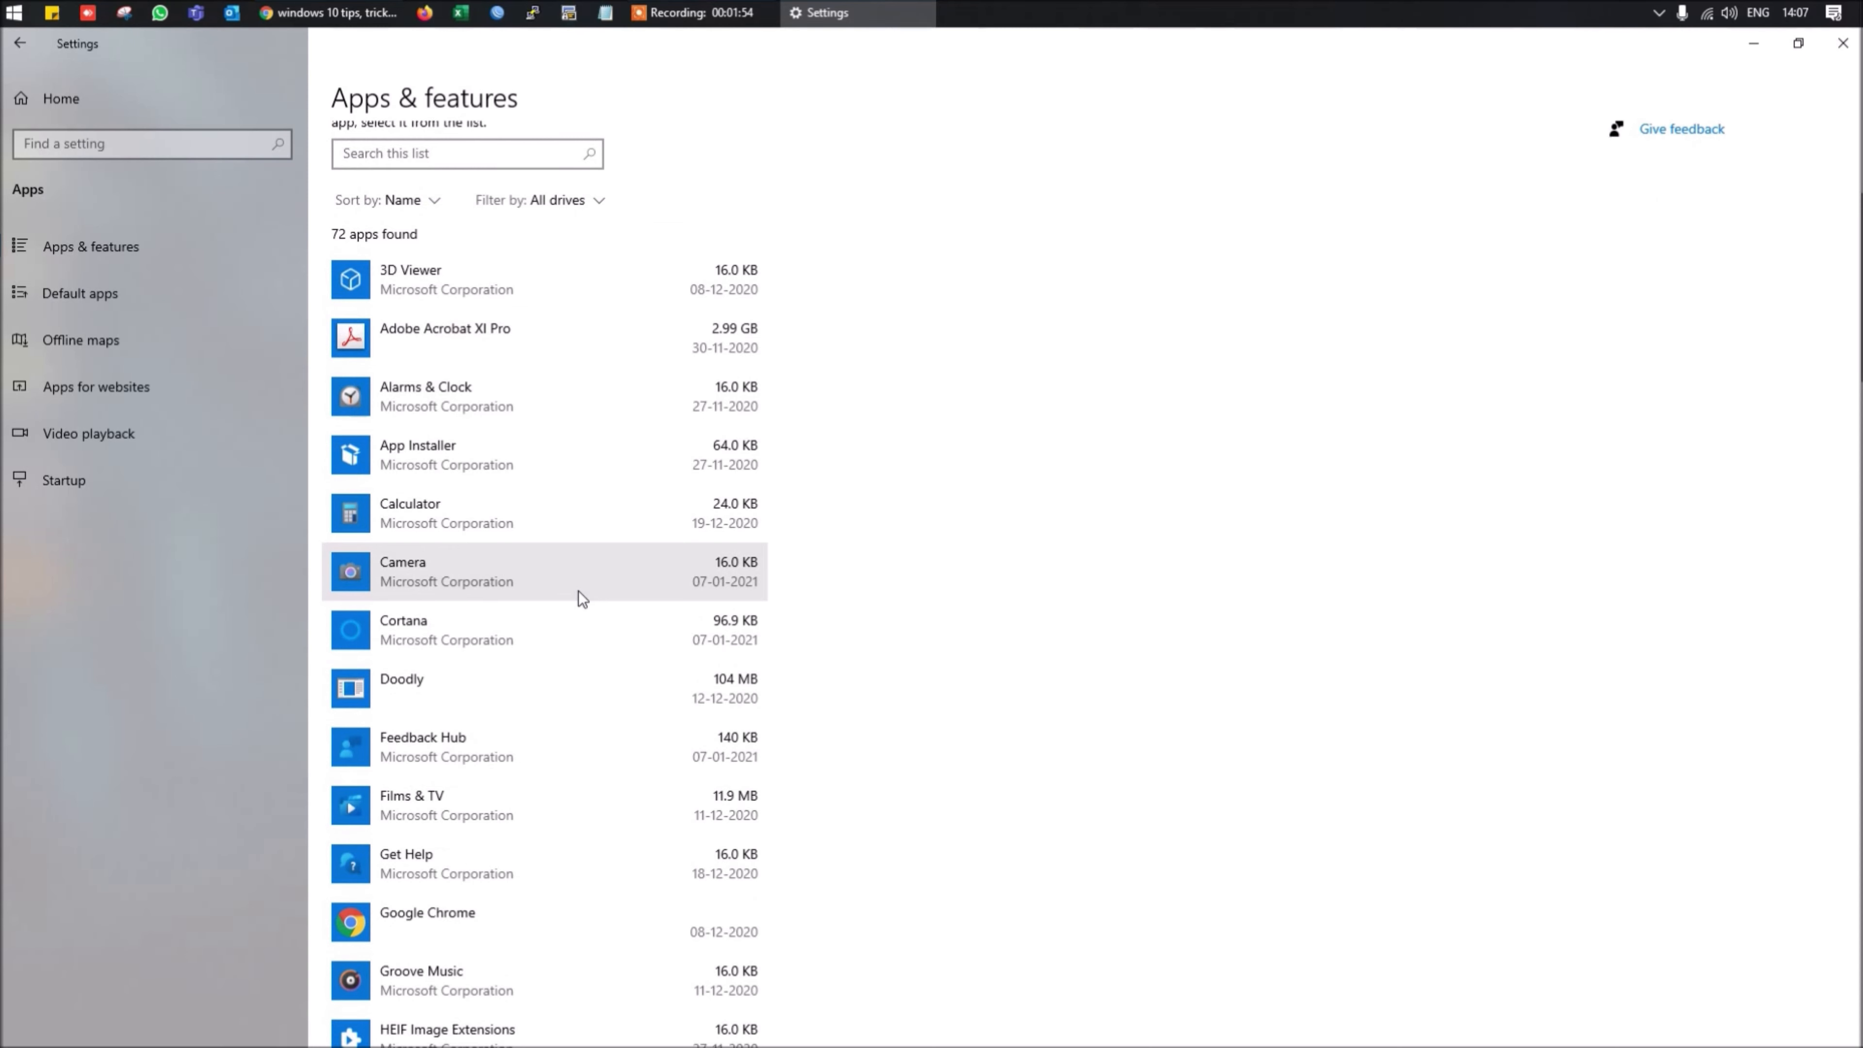
{"action": "scroll", "coordinate": [578, 591], "scroll_direction": "down", "scroll_amount": 12}
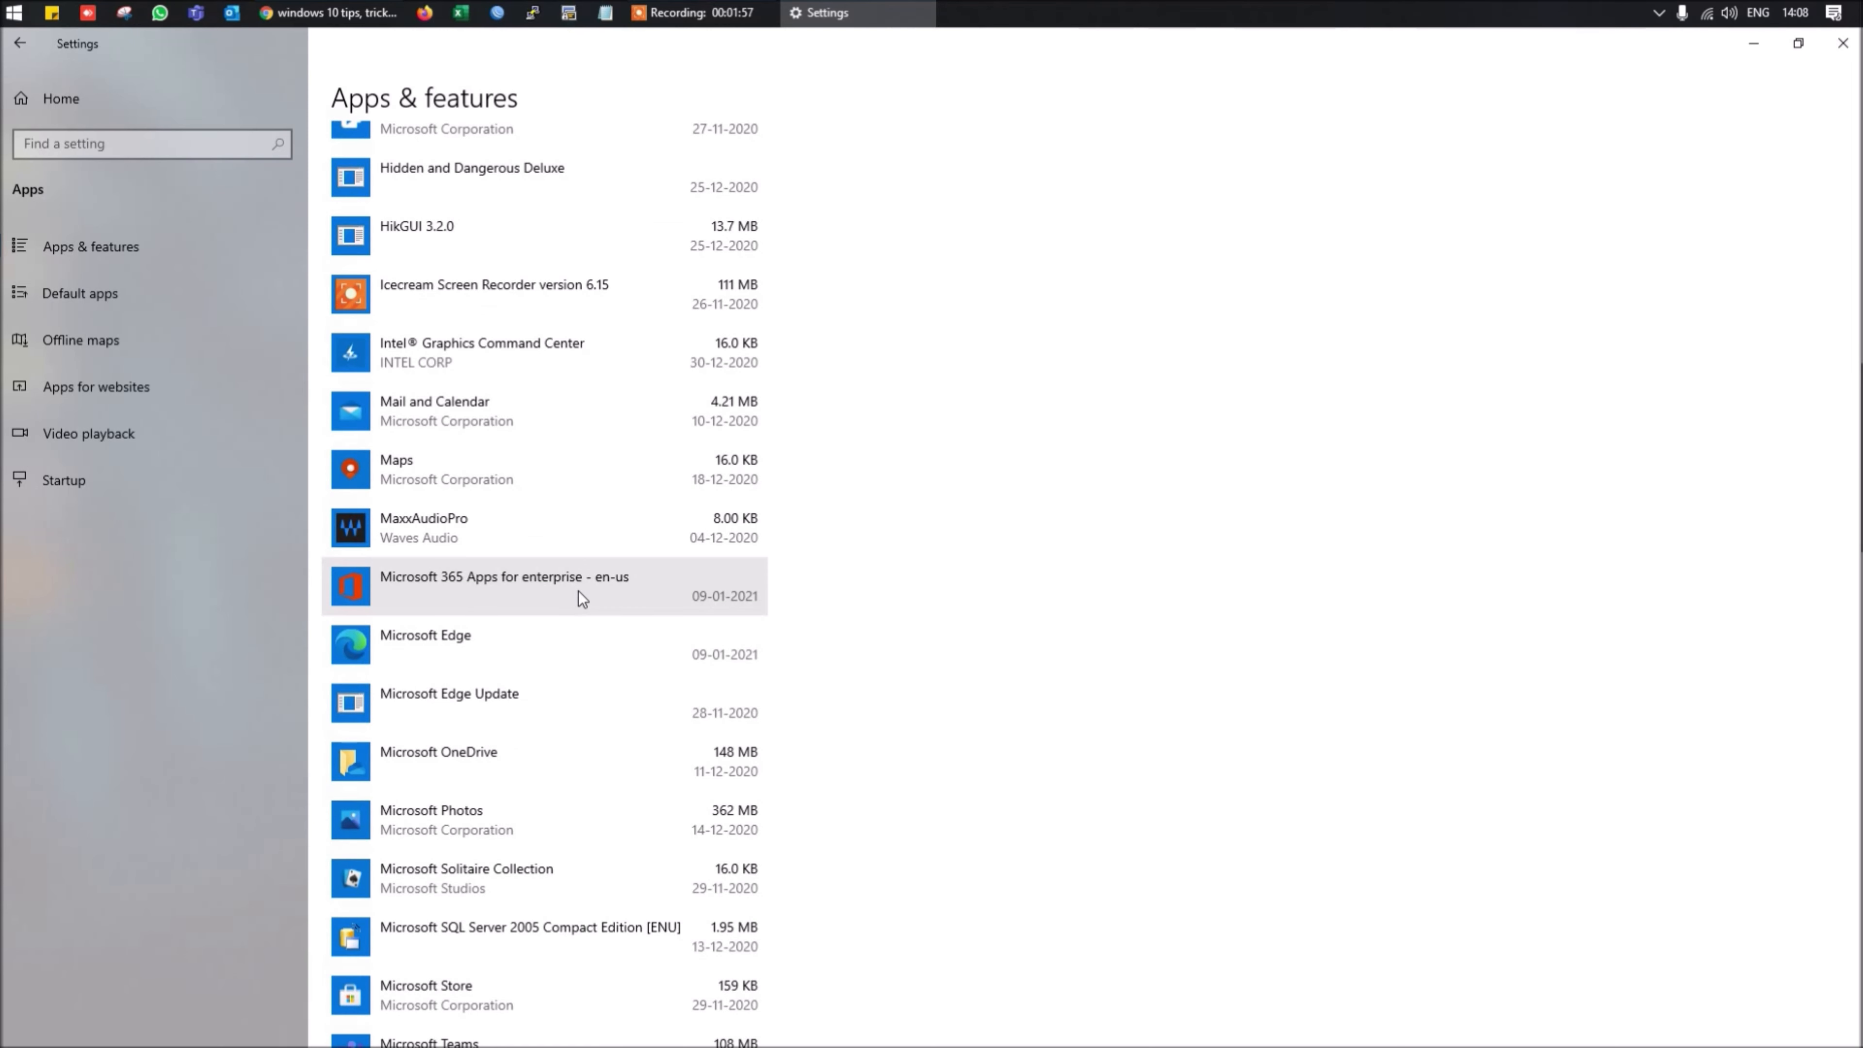
{"action": "scroll", "coordinate": [578, 591], "scroll_direction": "down", "scroll_amount": 10}
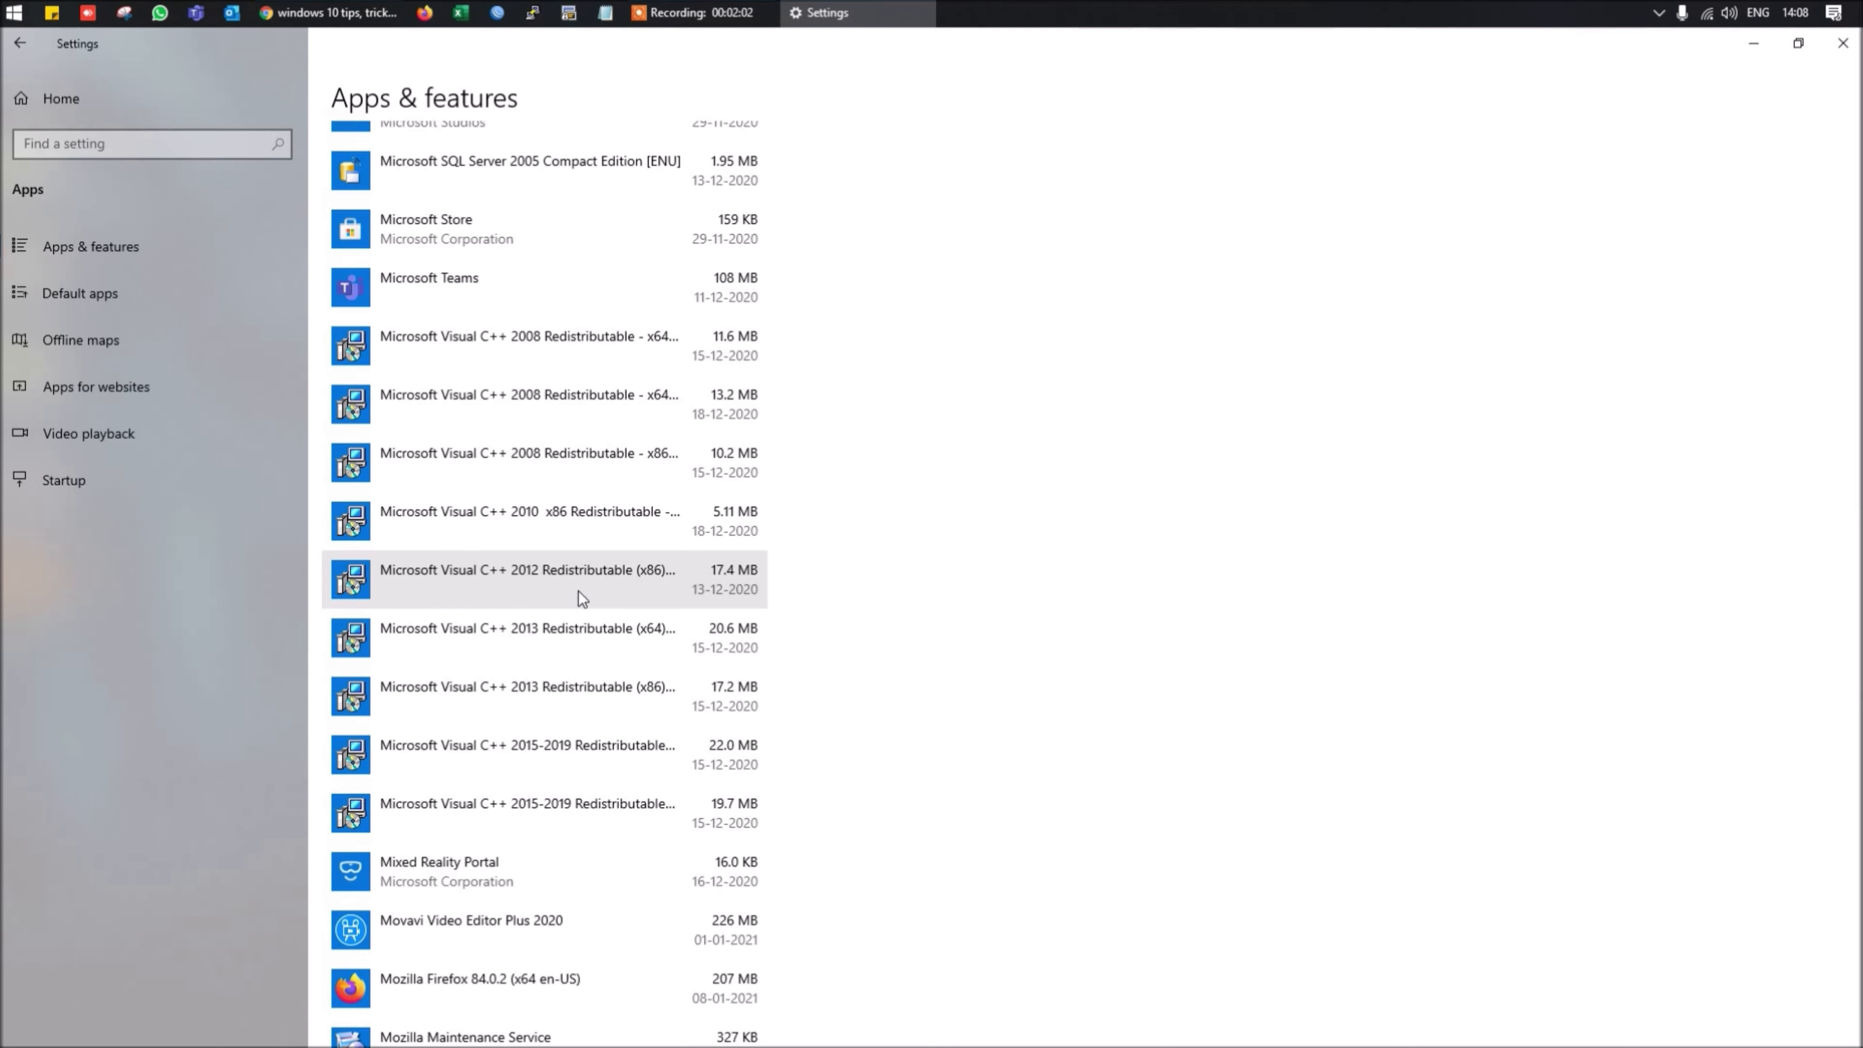
{"action": "scroll", "coordinate": [578, 591], "scroll_direction": "down", "scroll_amount": 10}
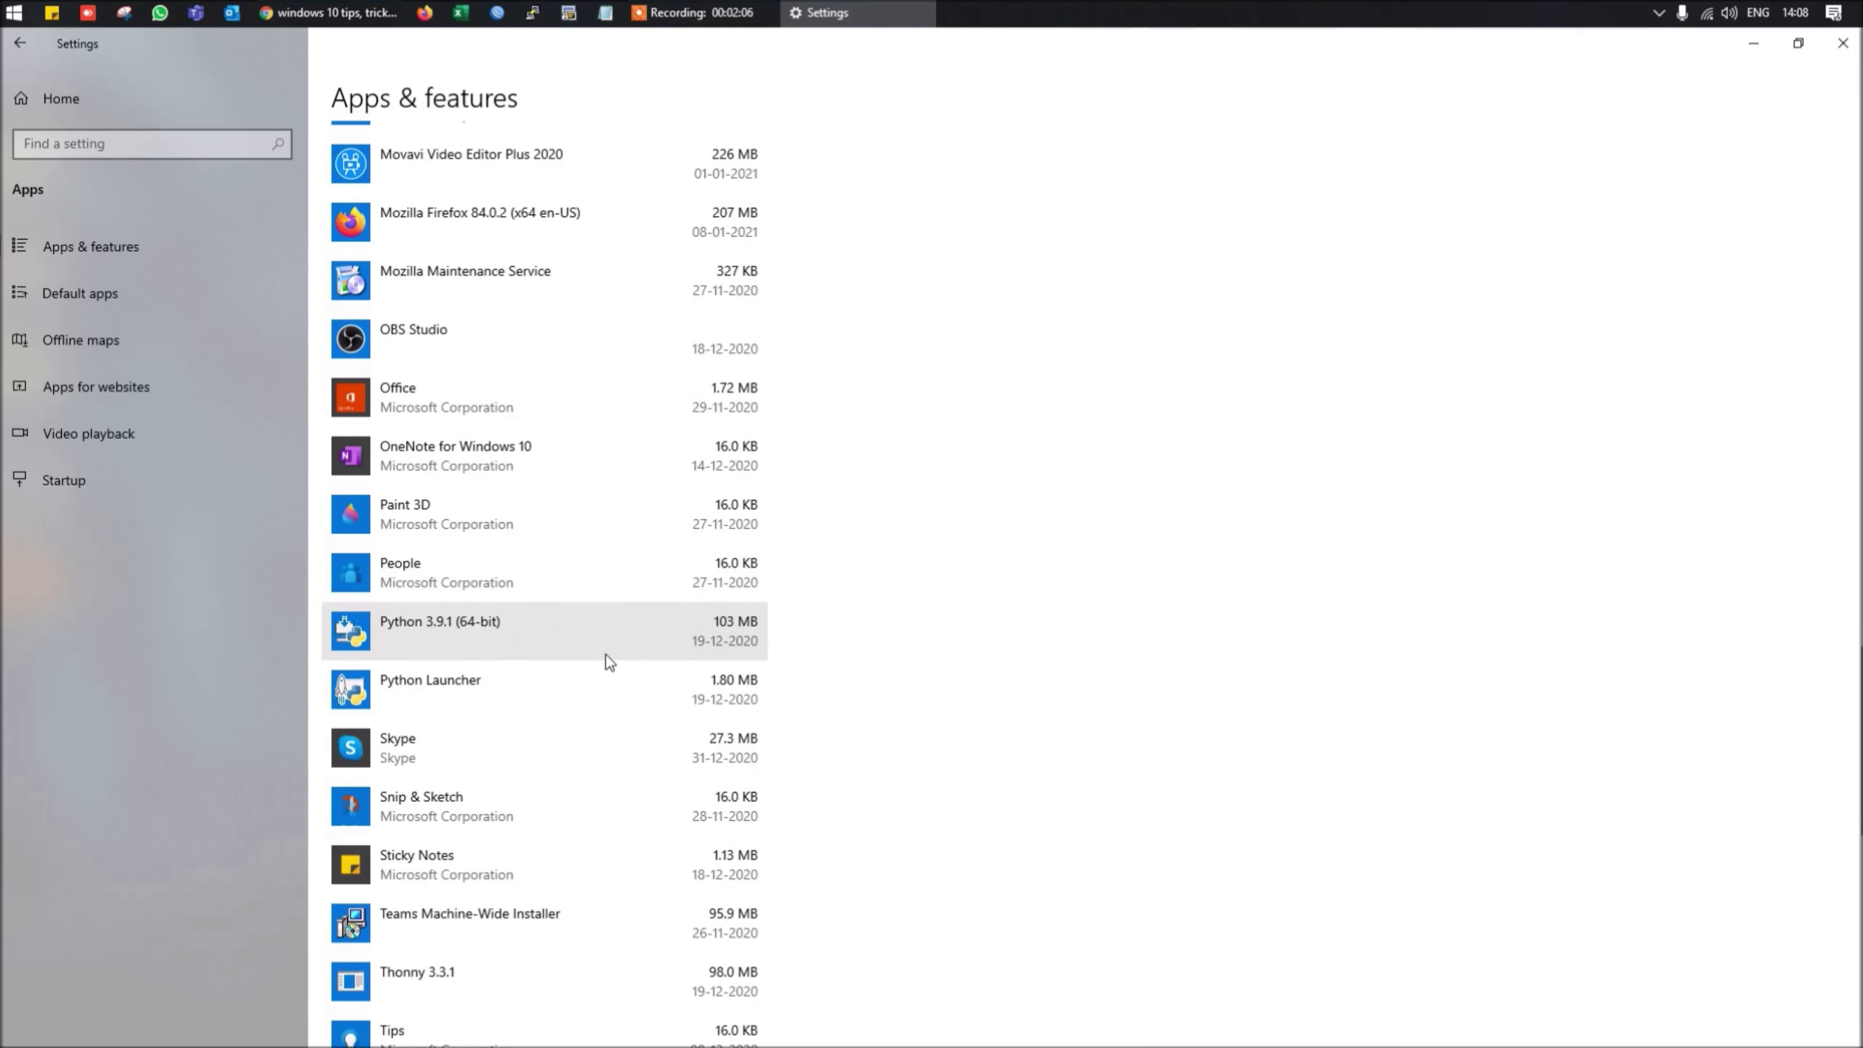
{"action": "scroll", "coordinate": [537, 736], "scroll_direction": "down", "scroll_amount": 2}
{"action": "scroll", "coordinate": [537, 735], "scroll_direction": "down", "scroll_amount": 6}
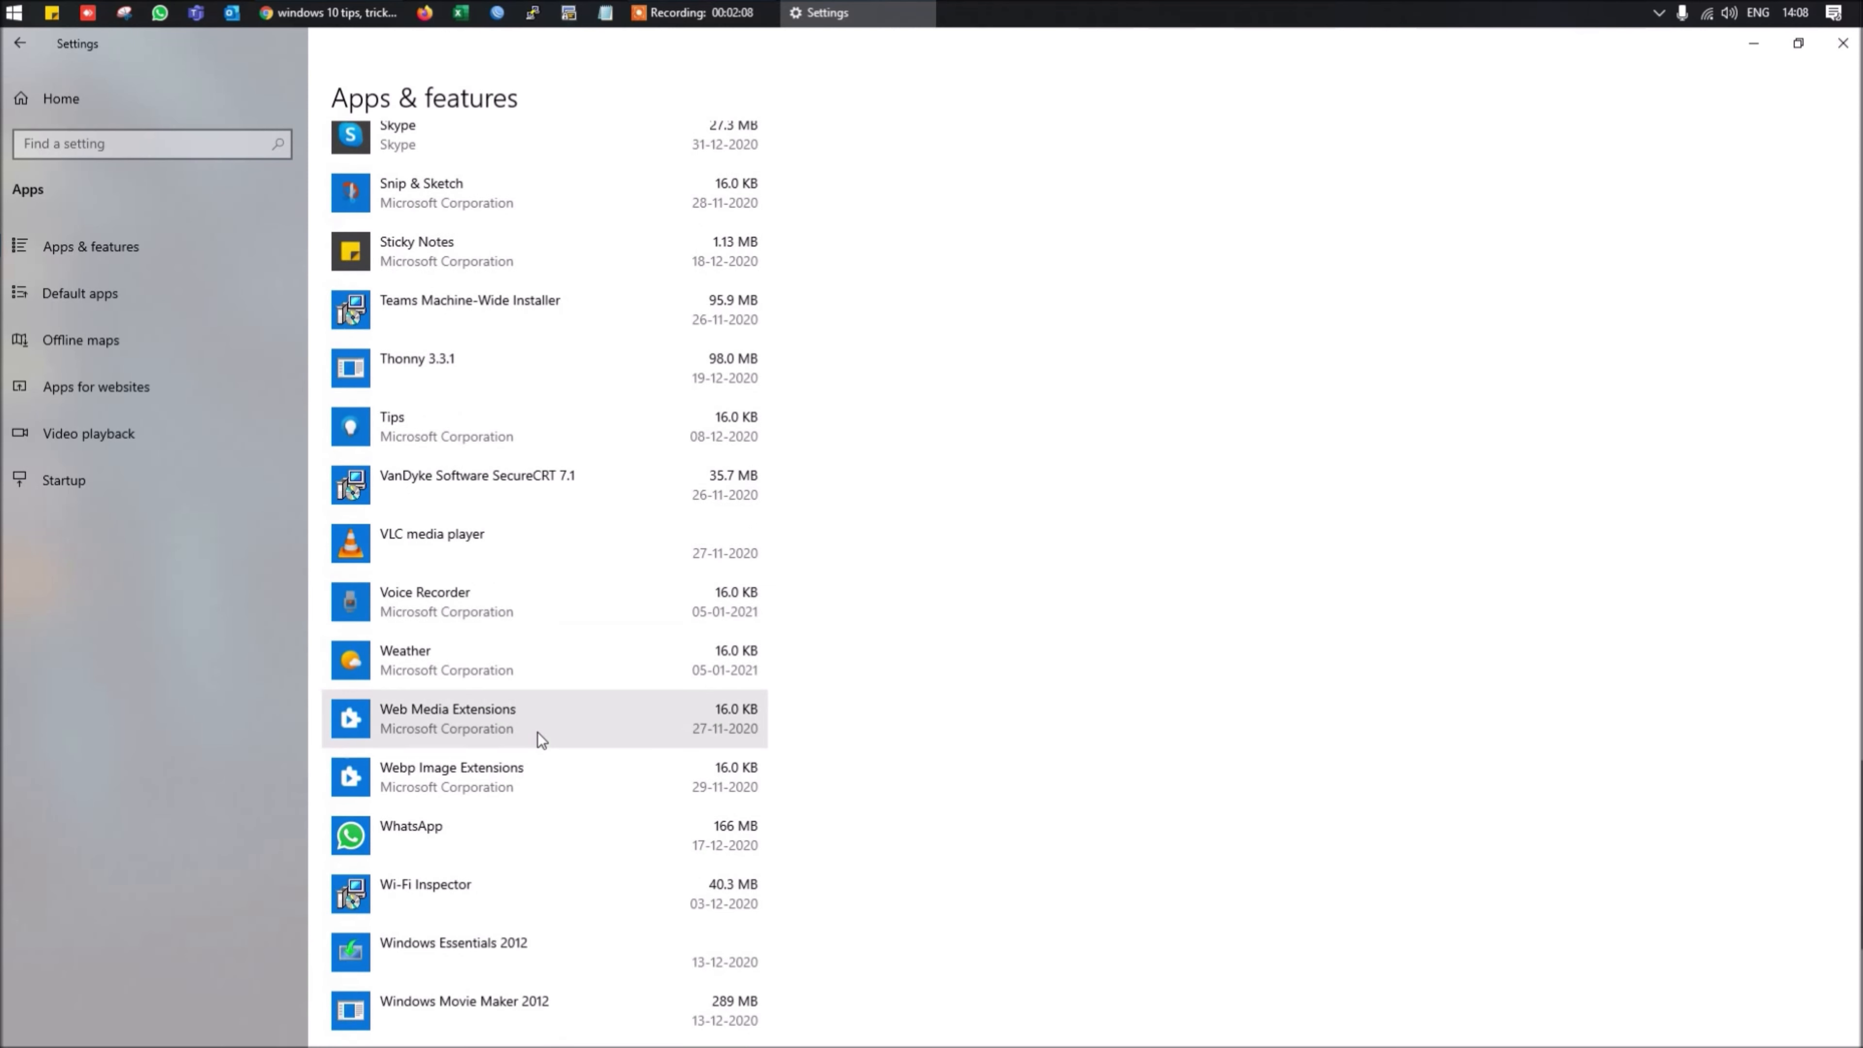
{"action": "scroll", "coordinate": [539, 733], "scroll_direction": "down", "scroll_amount": 5}
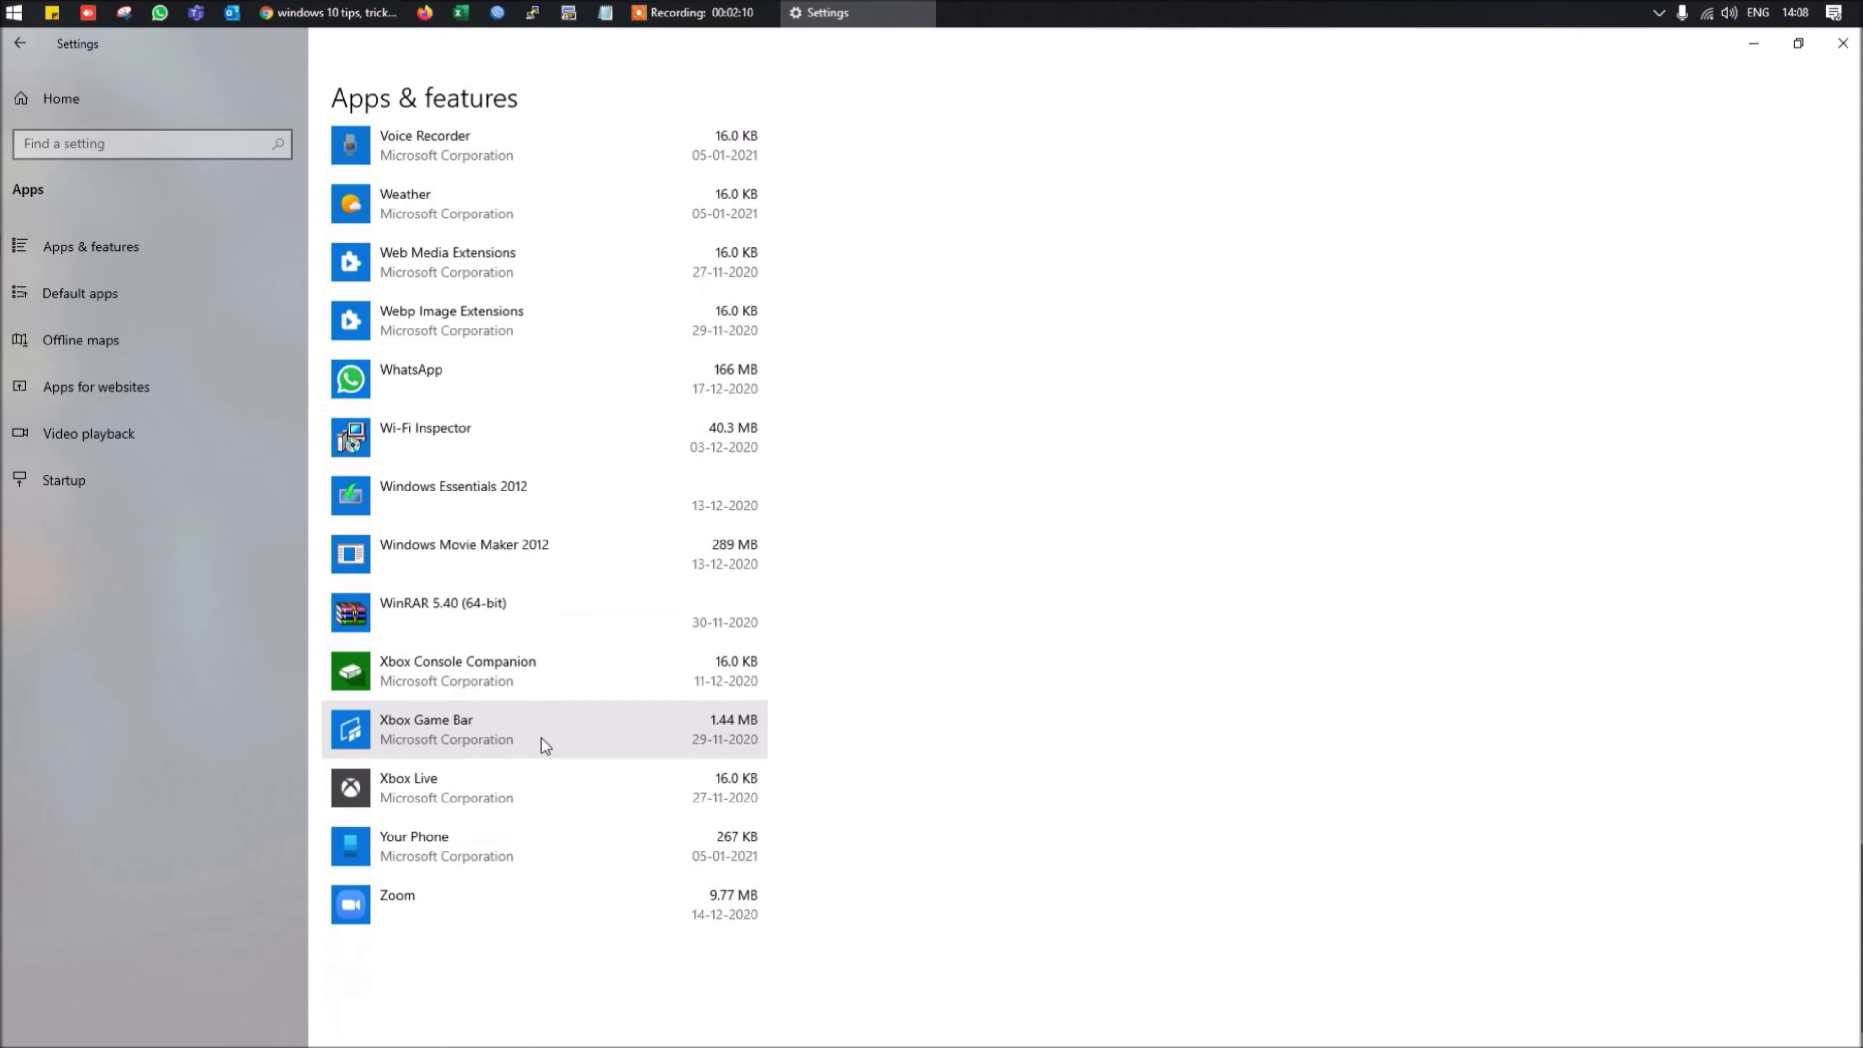
{"action": "left_click", "coordinate": [545, 682]}
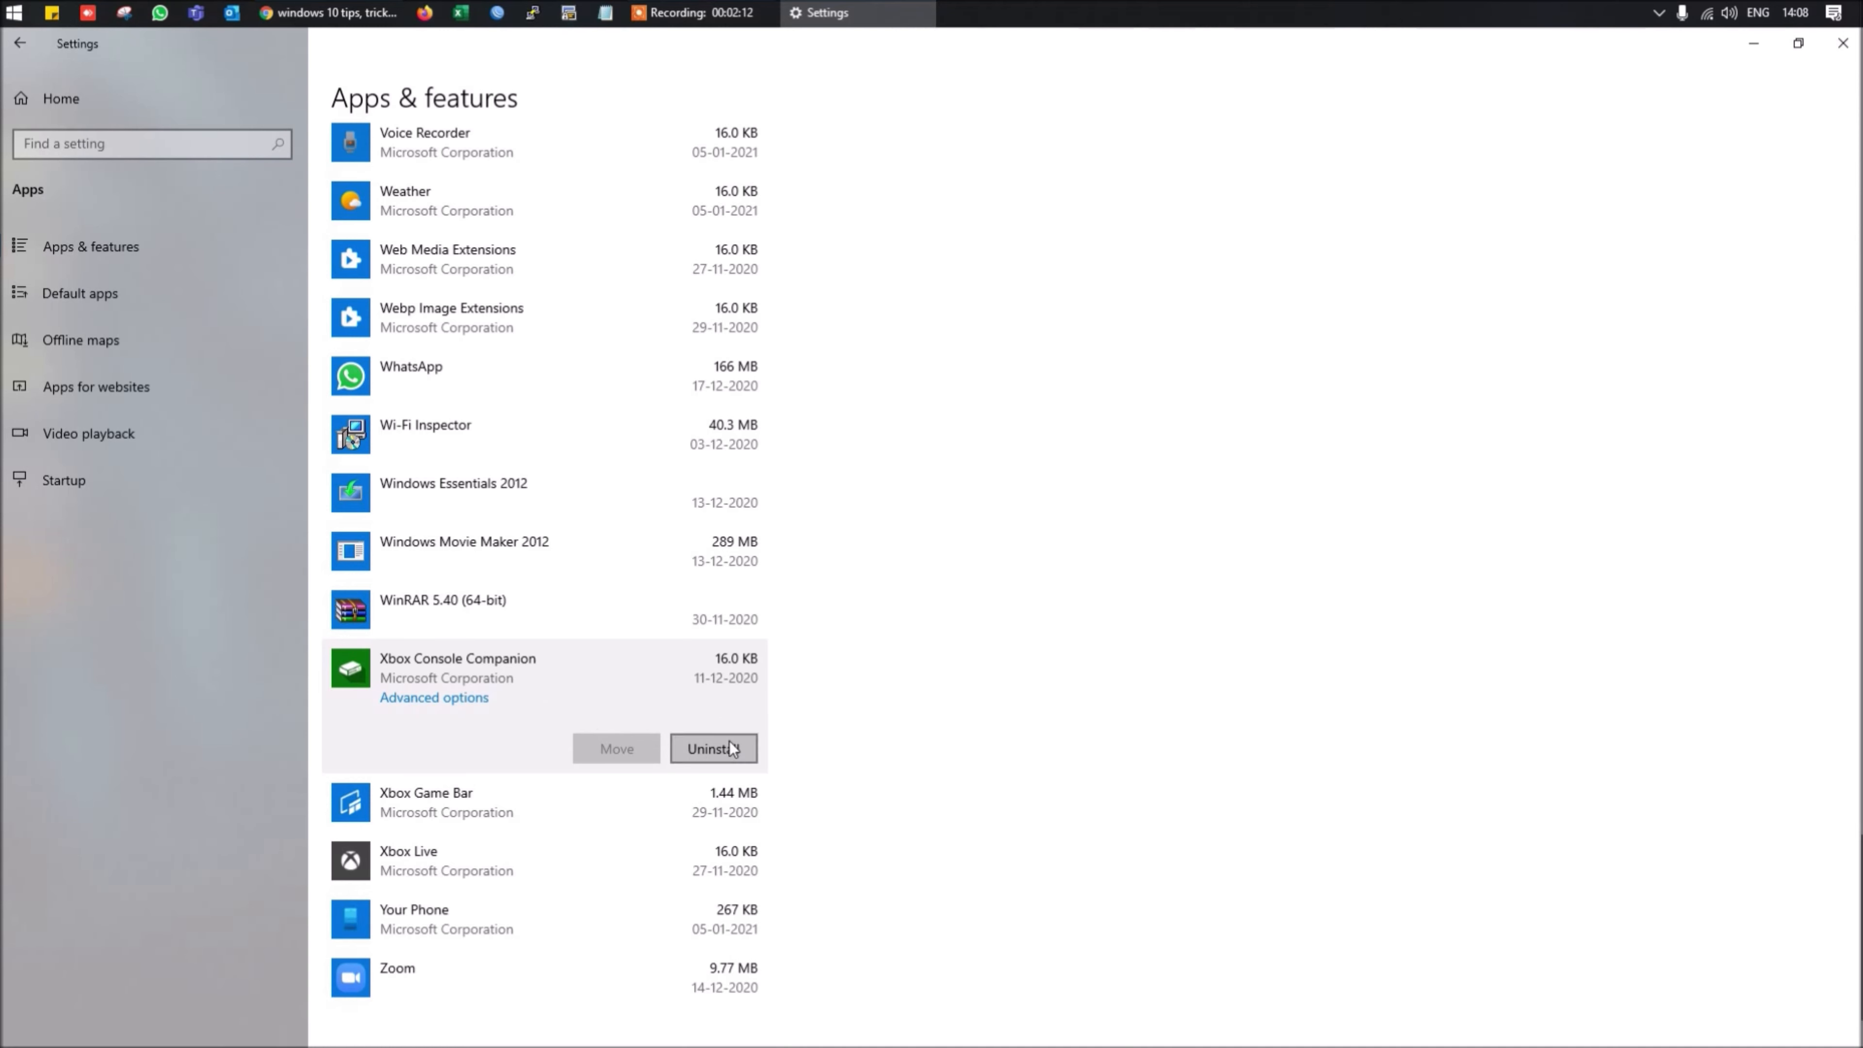
Review the installed apps back toward the Microsoft entries for anything unneeded and close Settings
{"action": "scroll", "coordinate": [621, 514], "scroll_direction": "up", "scroll_amount": 3}
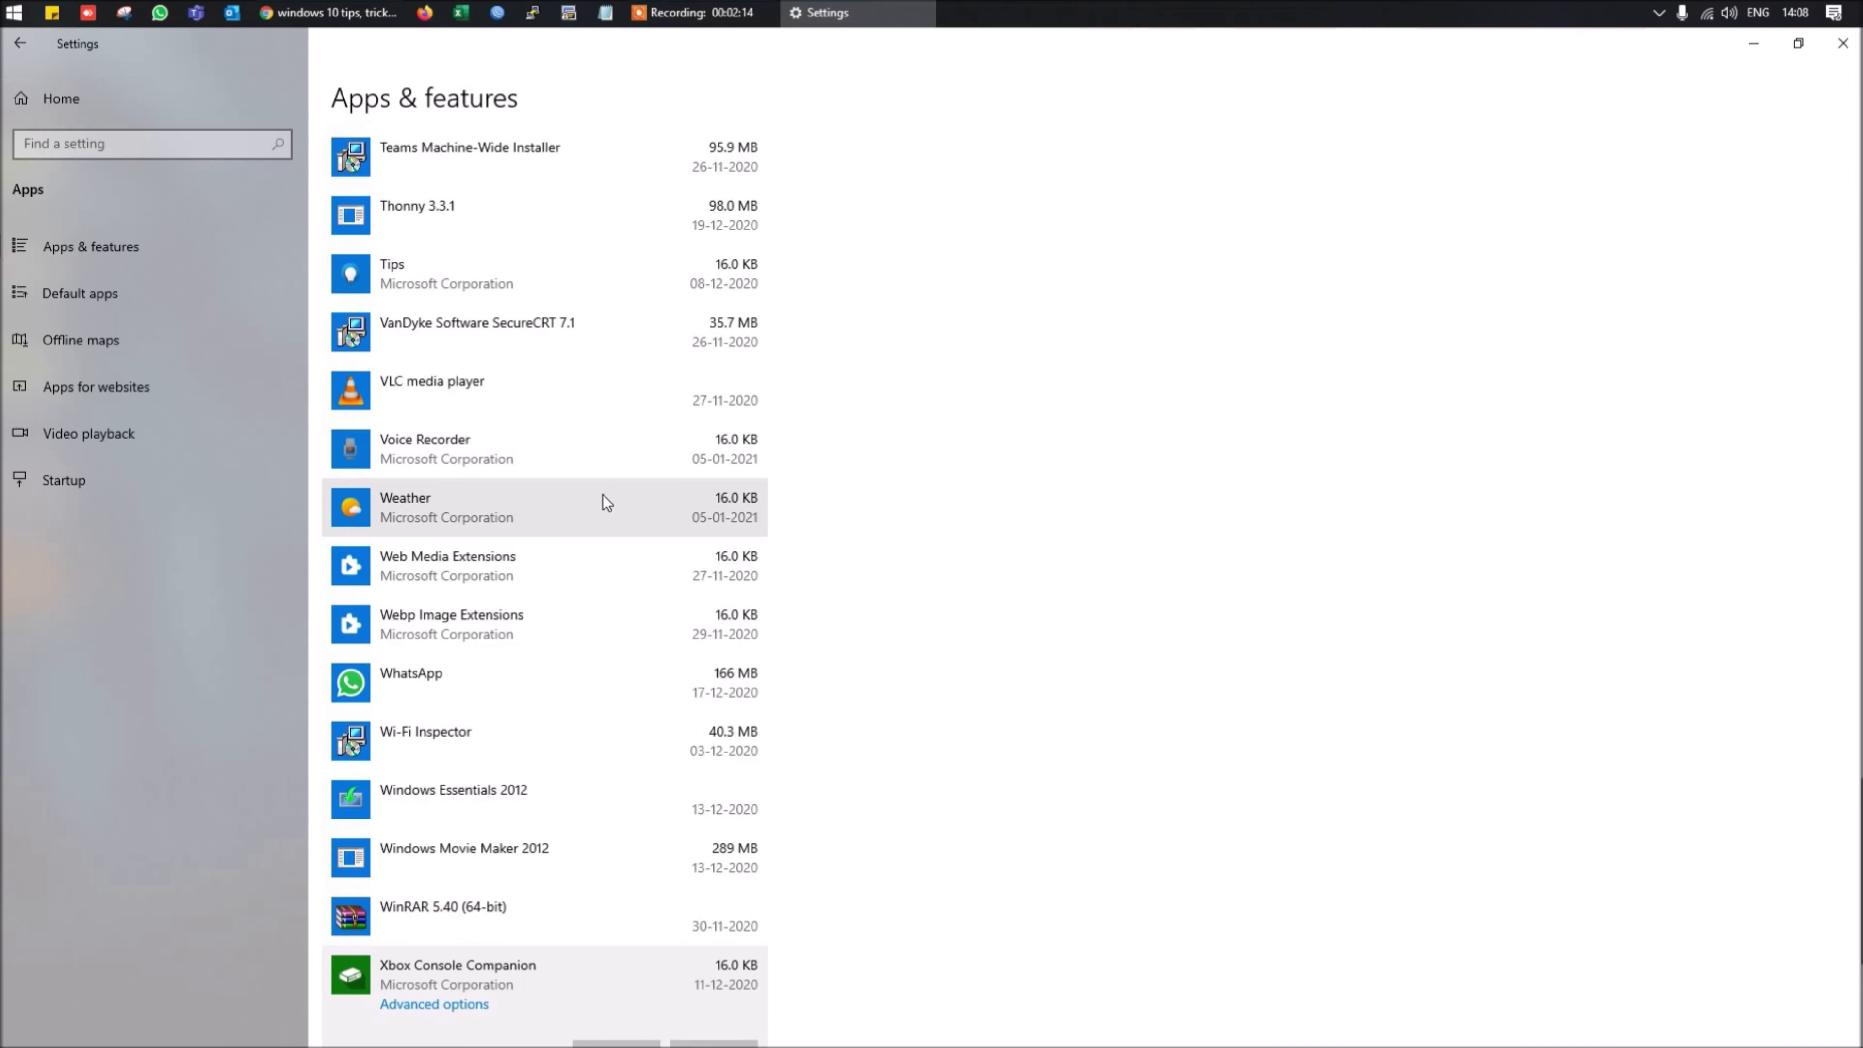
{"action": "scroll", "coordinate": [603, 495], "scroll_direction": "up", "scroll_amount": 6}
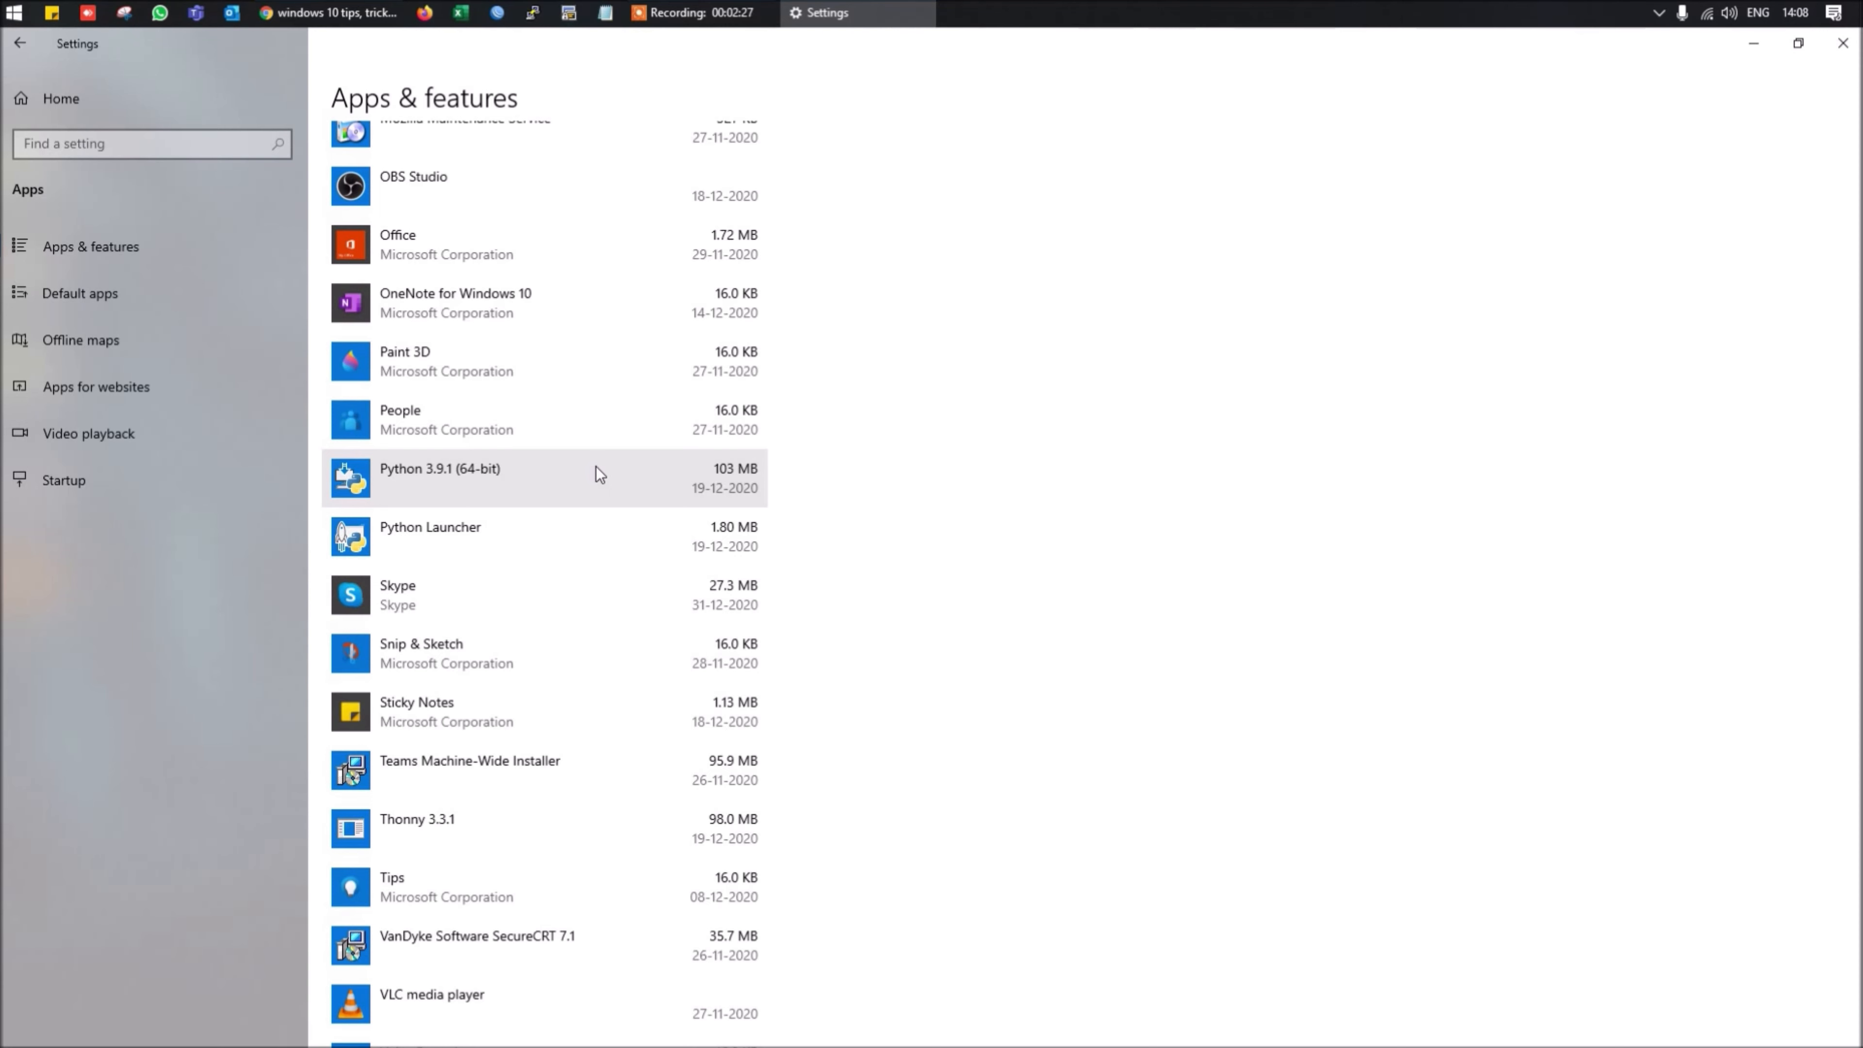
{"action": "scroll", "coordinate": [627, 399], "scroll_direction": "up", "scroll_amount": 5}
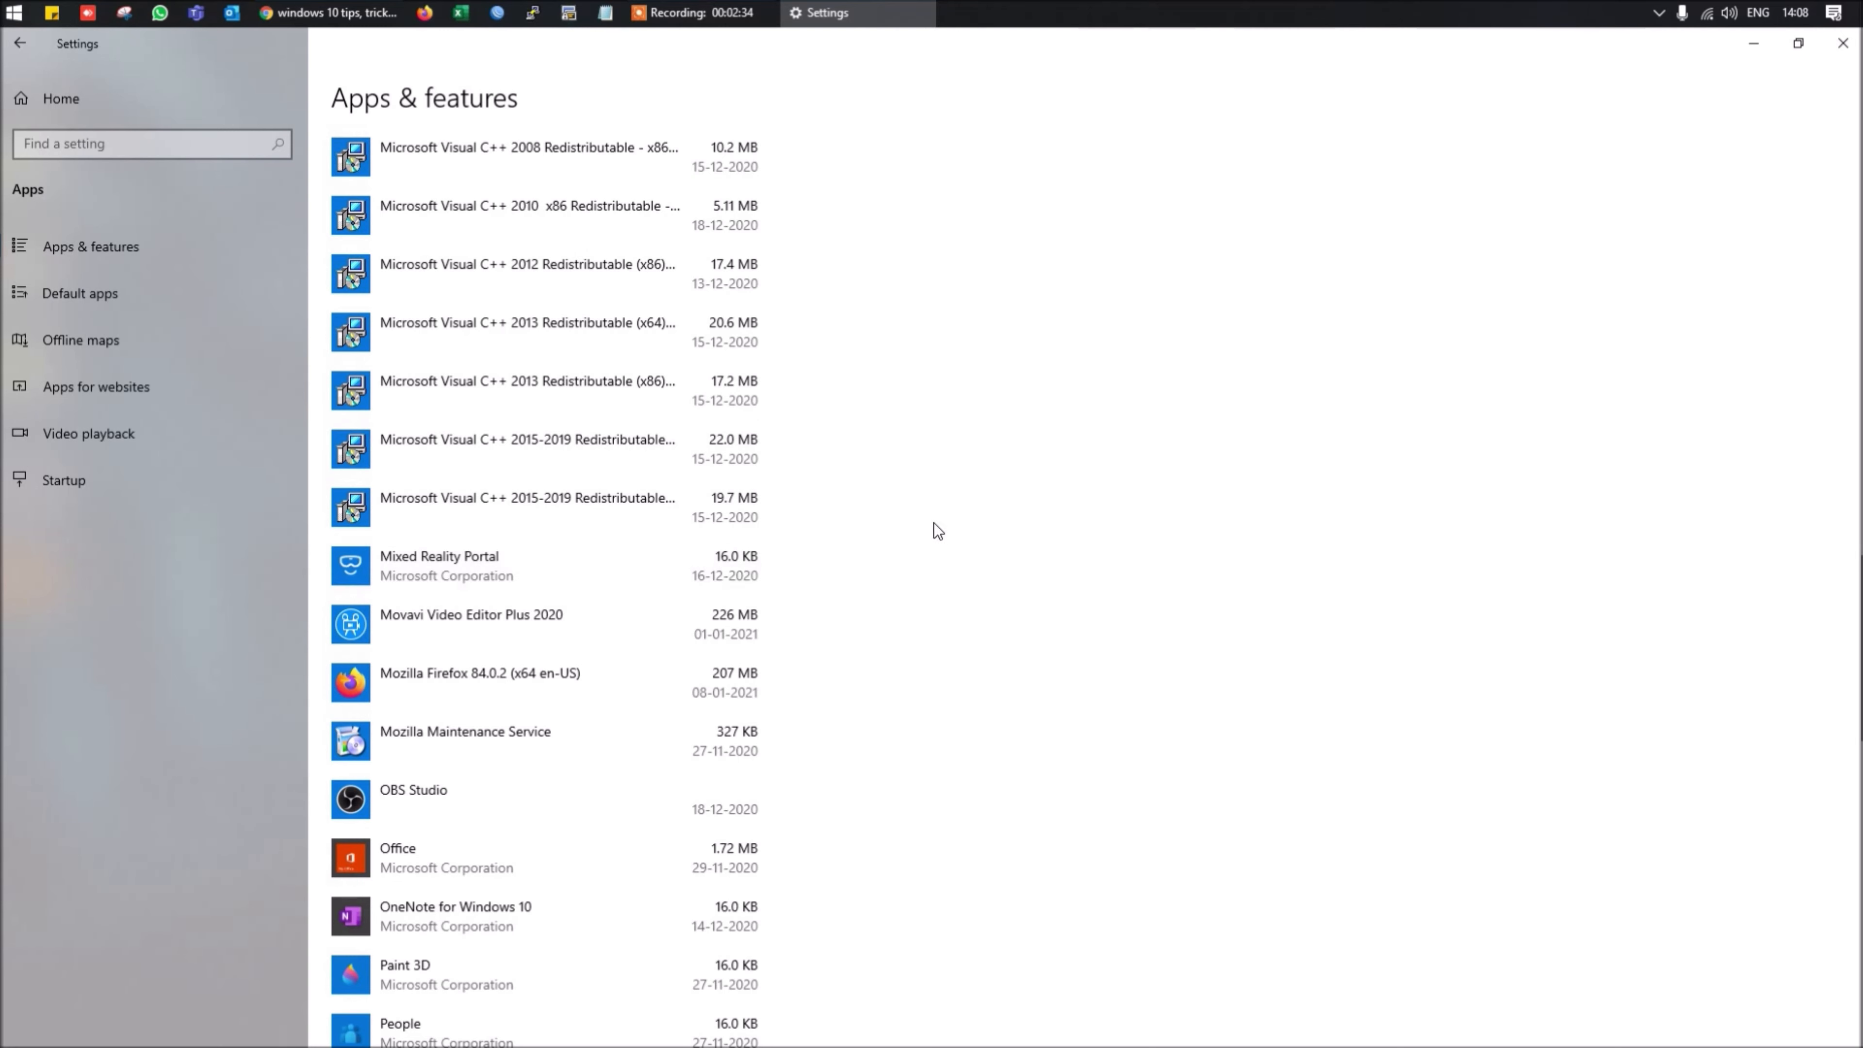
{"action": "scroll", "coordinate": [786, 508], "scroll_direction": "up", "scroll_amount": 4}
{"action": "scroll", "coordinate": [789, 515], "scroll_direction": "up", "scroll_amount": 5}
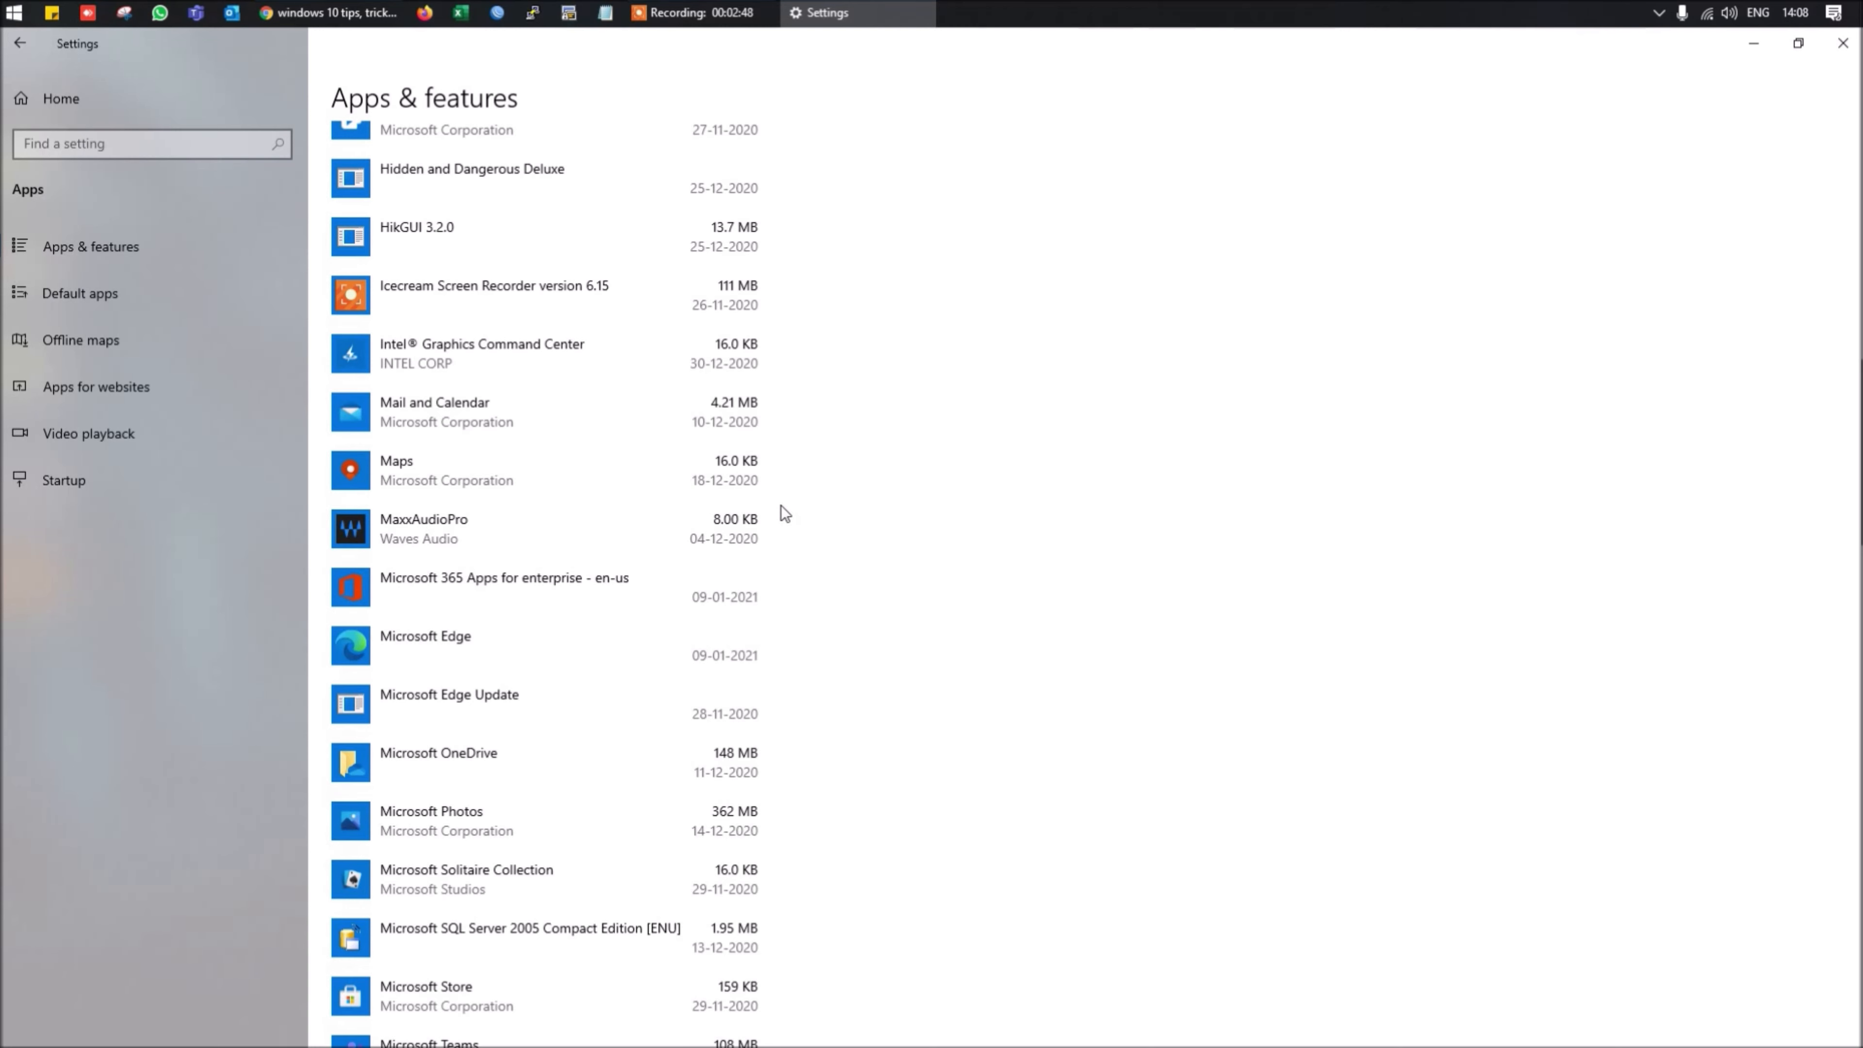
{"action": "left_click", "coordinate": [1842, 45]}
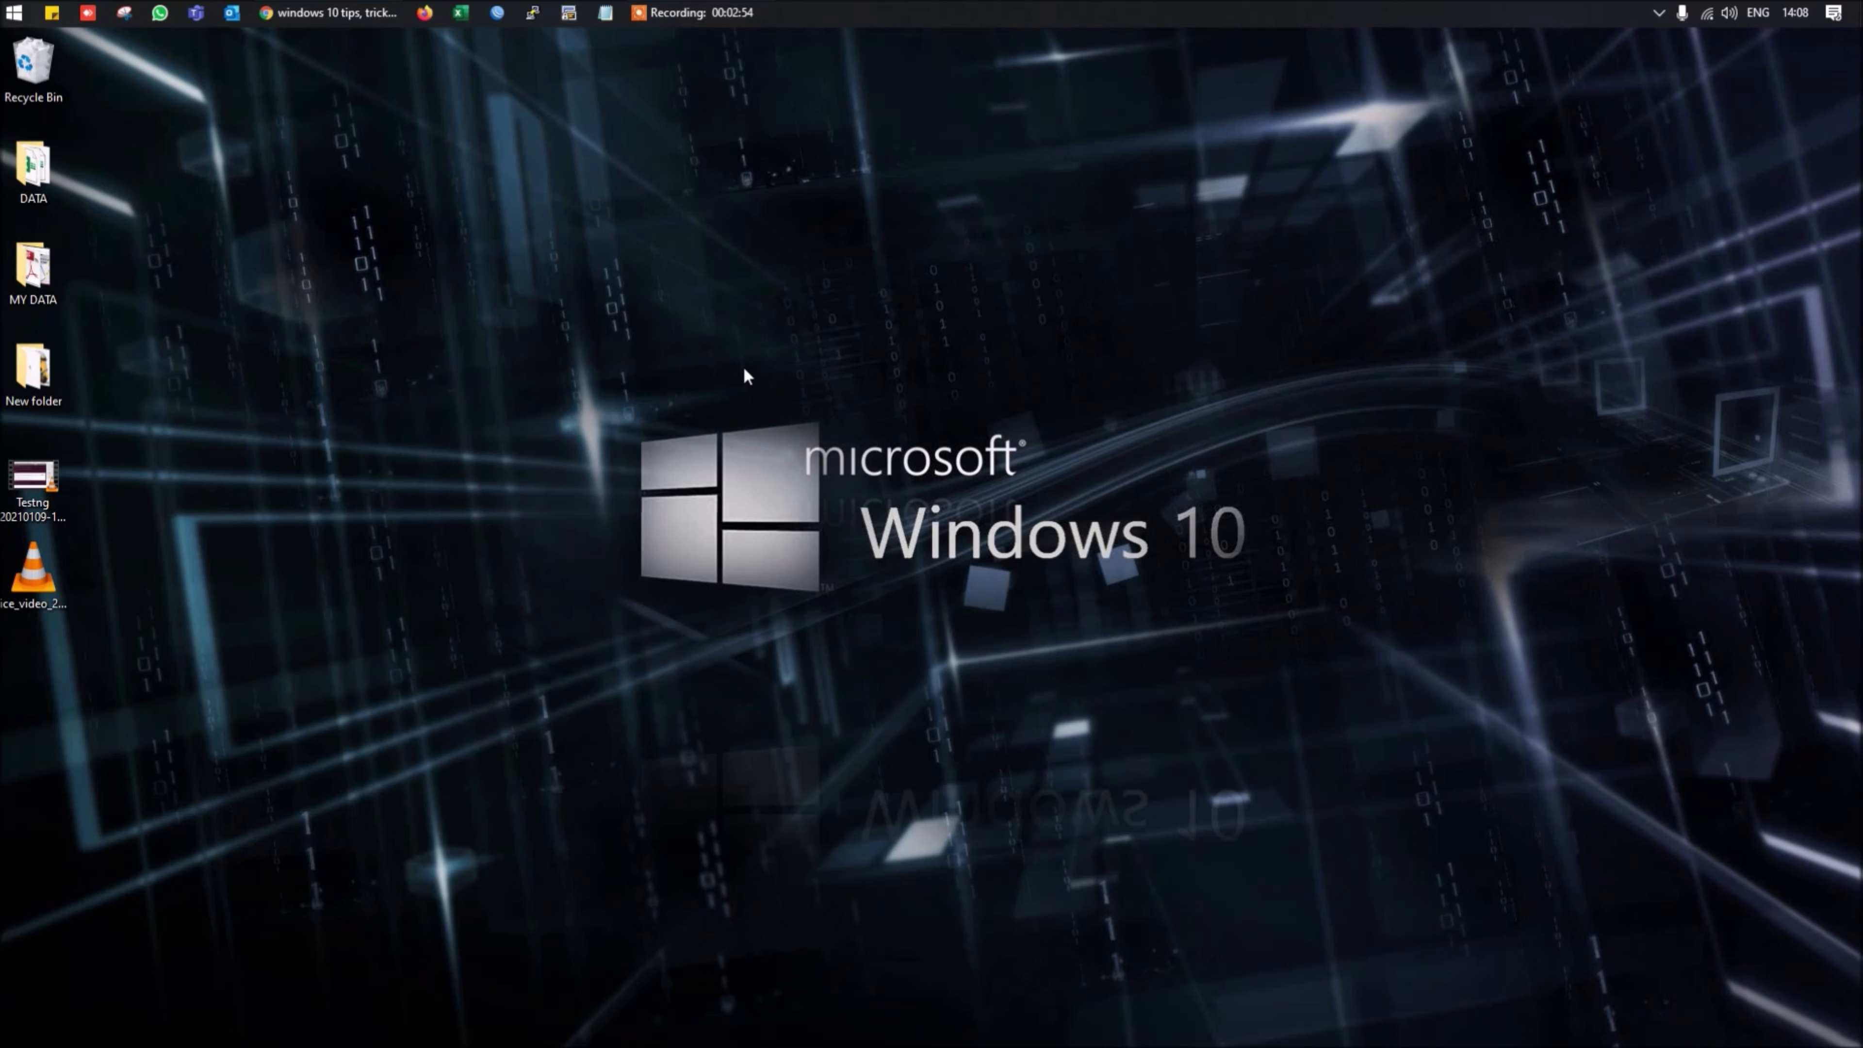
Open File Explorer and bring up the advanced view settings in Folder Options
{"action": "key", "text": "super+e"}
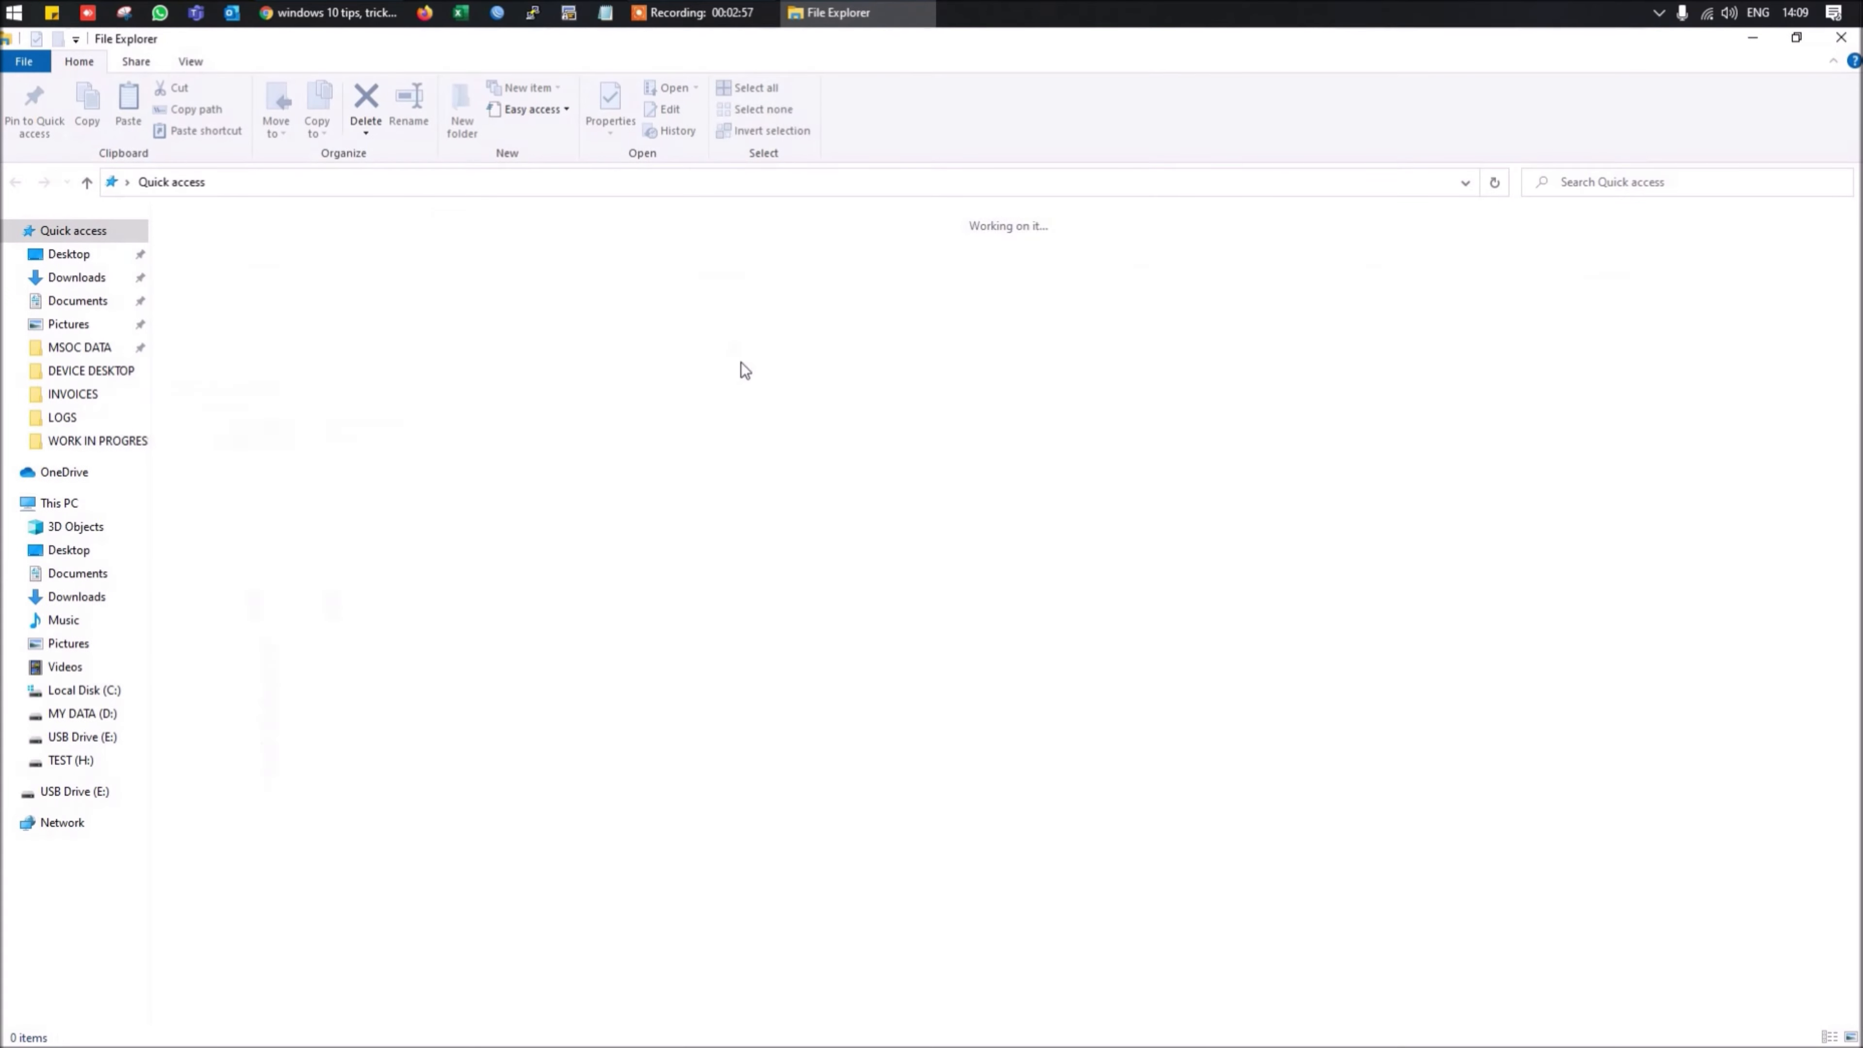
{"action": "left_click", "coordinate": [8, 230]}
{"action": "left_click", "coordinate": [189, 63]}
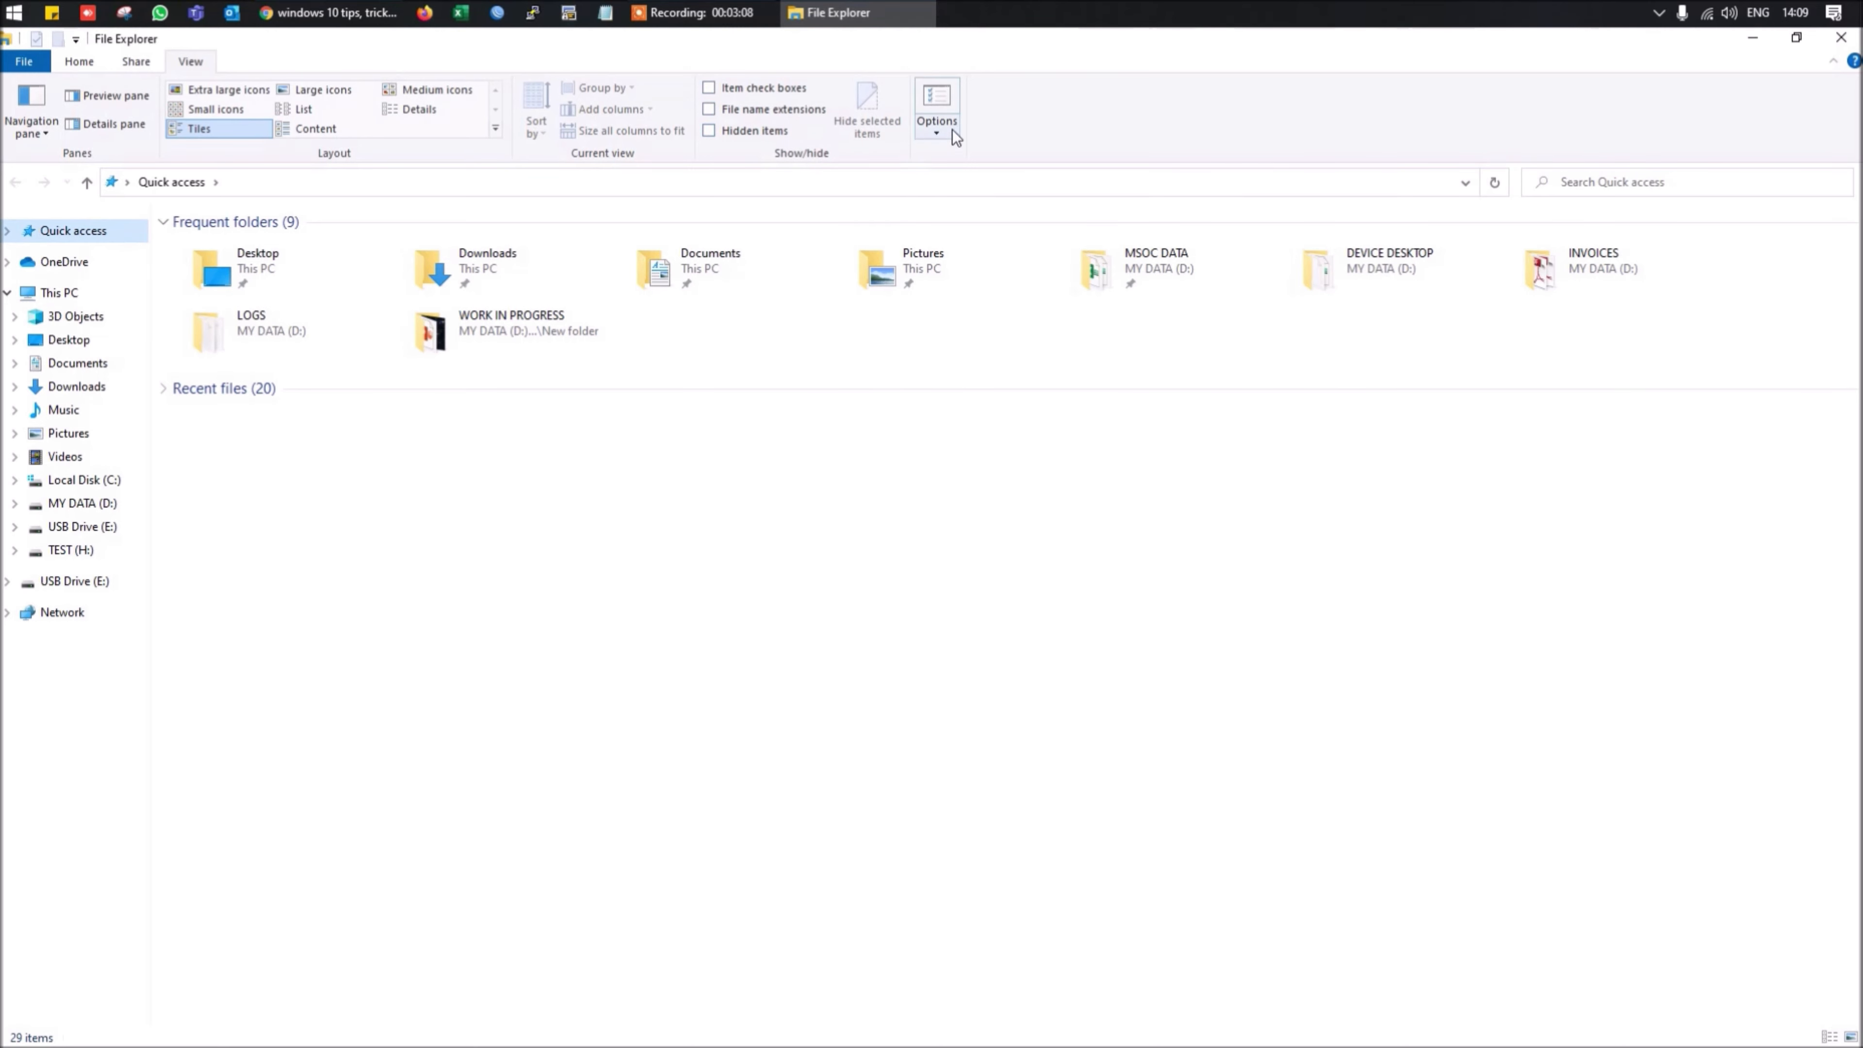
{"action": "left_click", "coordinate": [940, 100]}
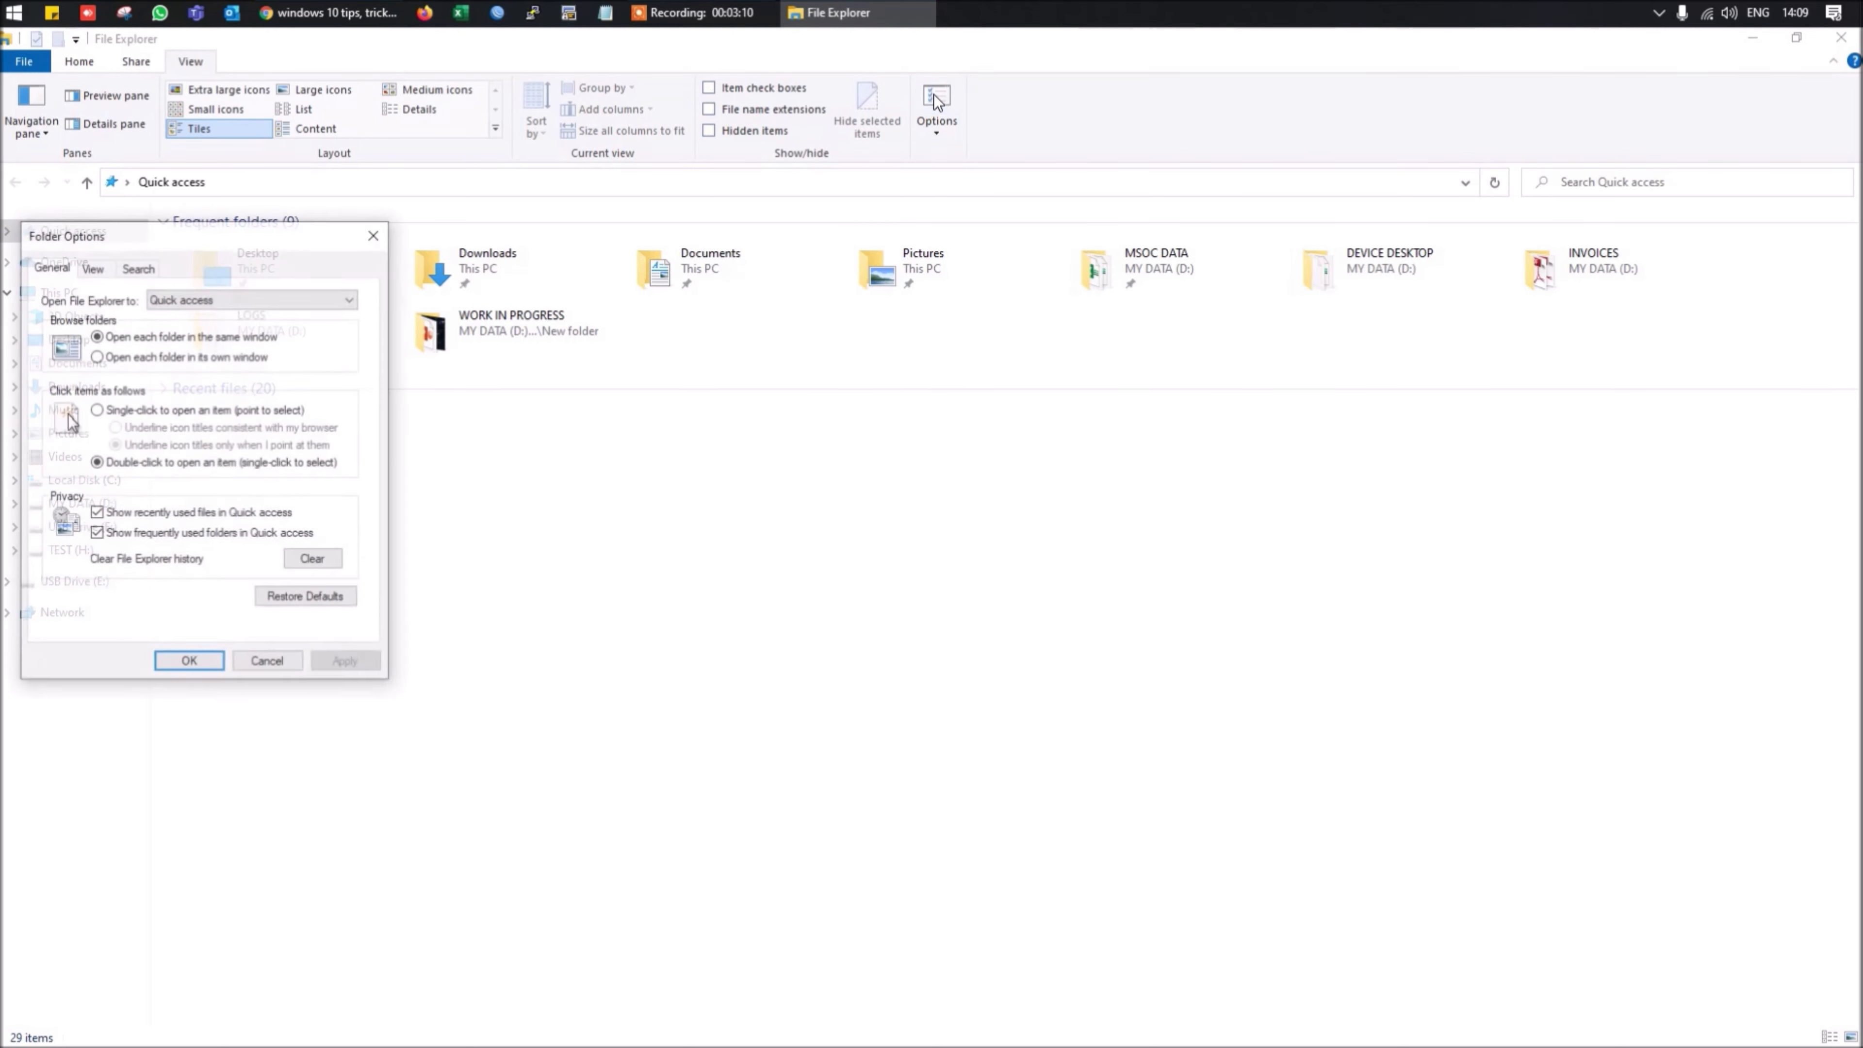
{"action": "left_click_drag", "start_coordinate": [201, 241], "coordinate": [412, 239]}
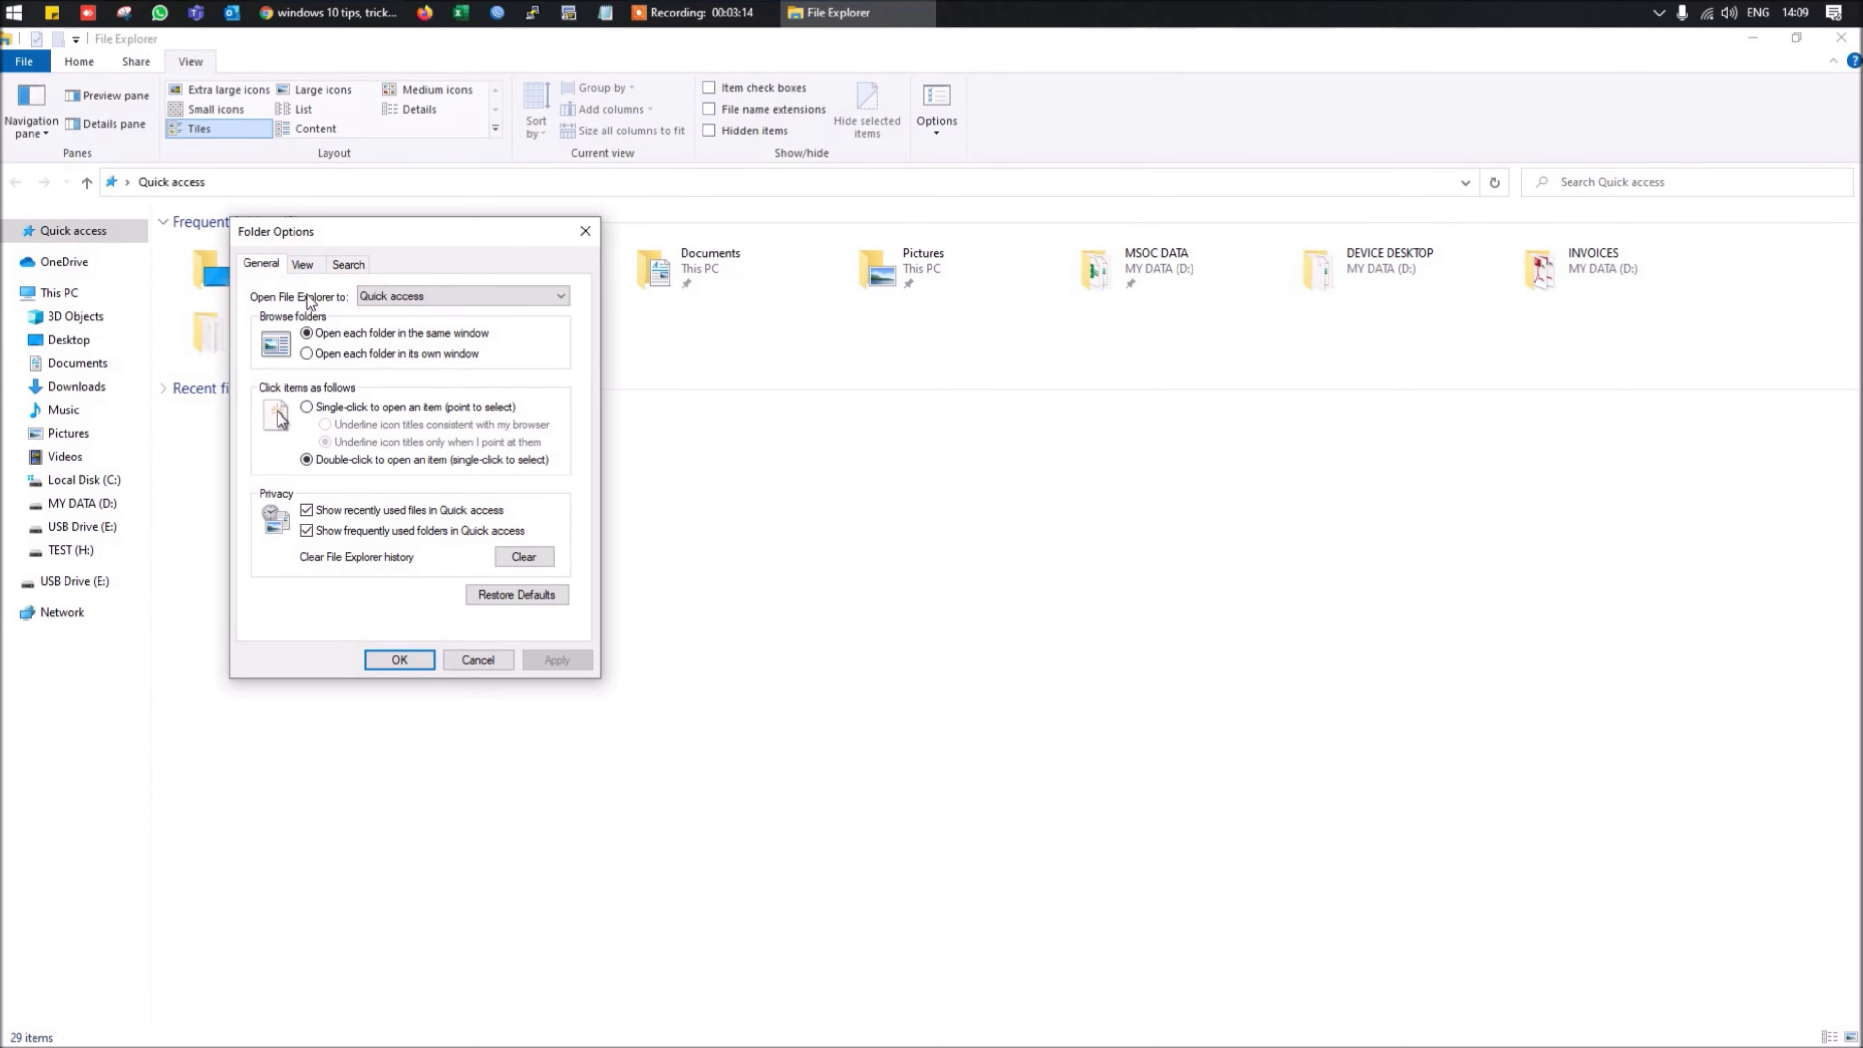
{"action": "left_click", "coordinate": [306, 267]}
{"action": "scroll", "coordinate": [374, 477], "scroll_direction": "down", "scroll_amount": 2}
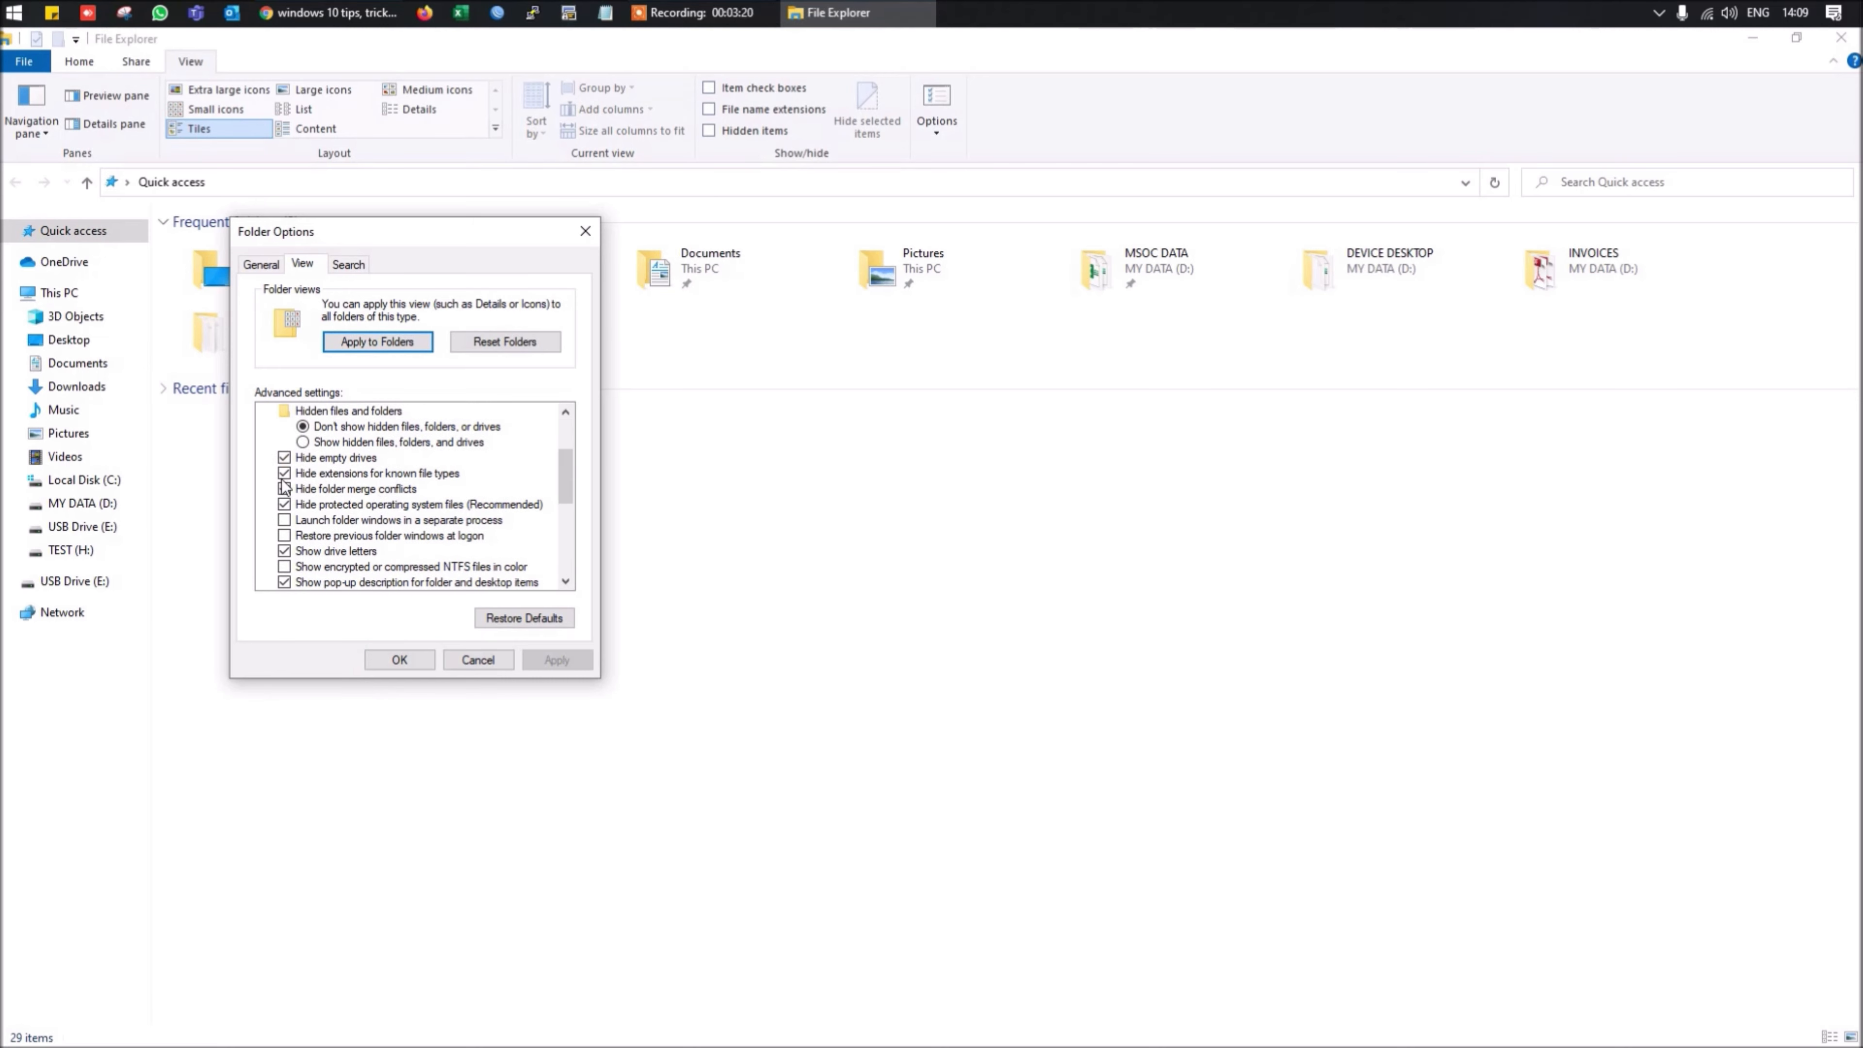
Review the advanced folder settings, leave Hide empty drives enabled, and apply and close Folder Options
{"action": "left_click", "coordinate": [367, 458]}
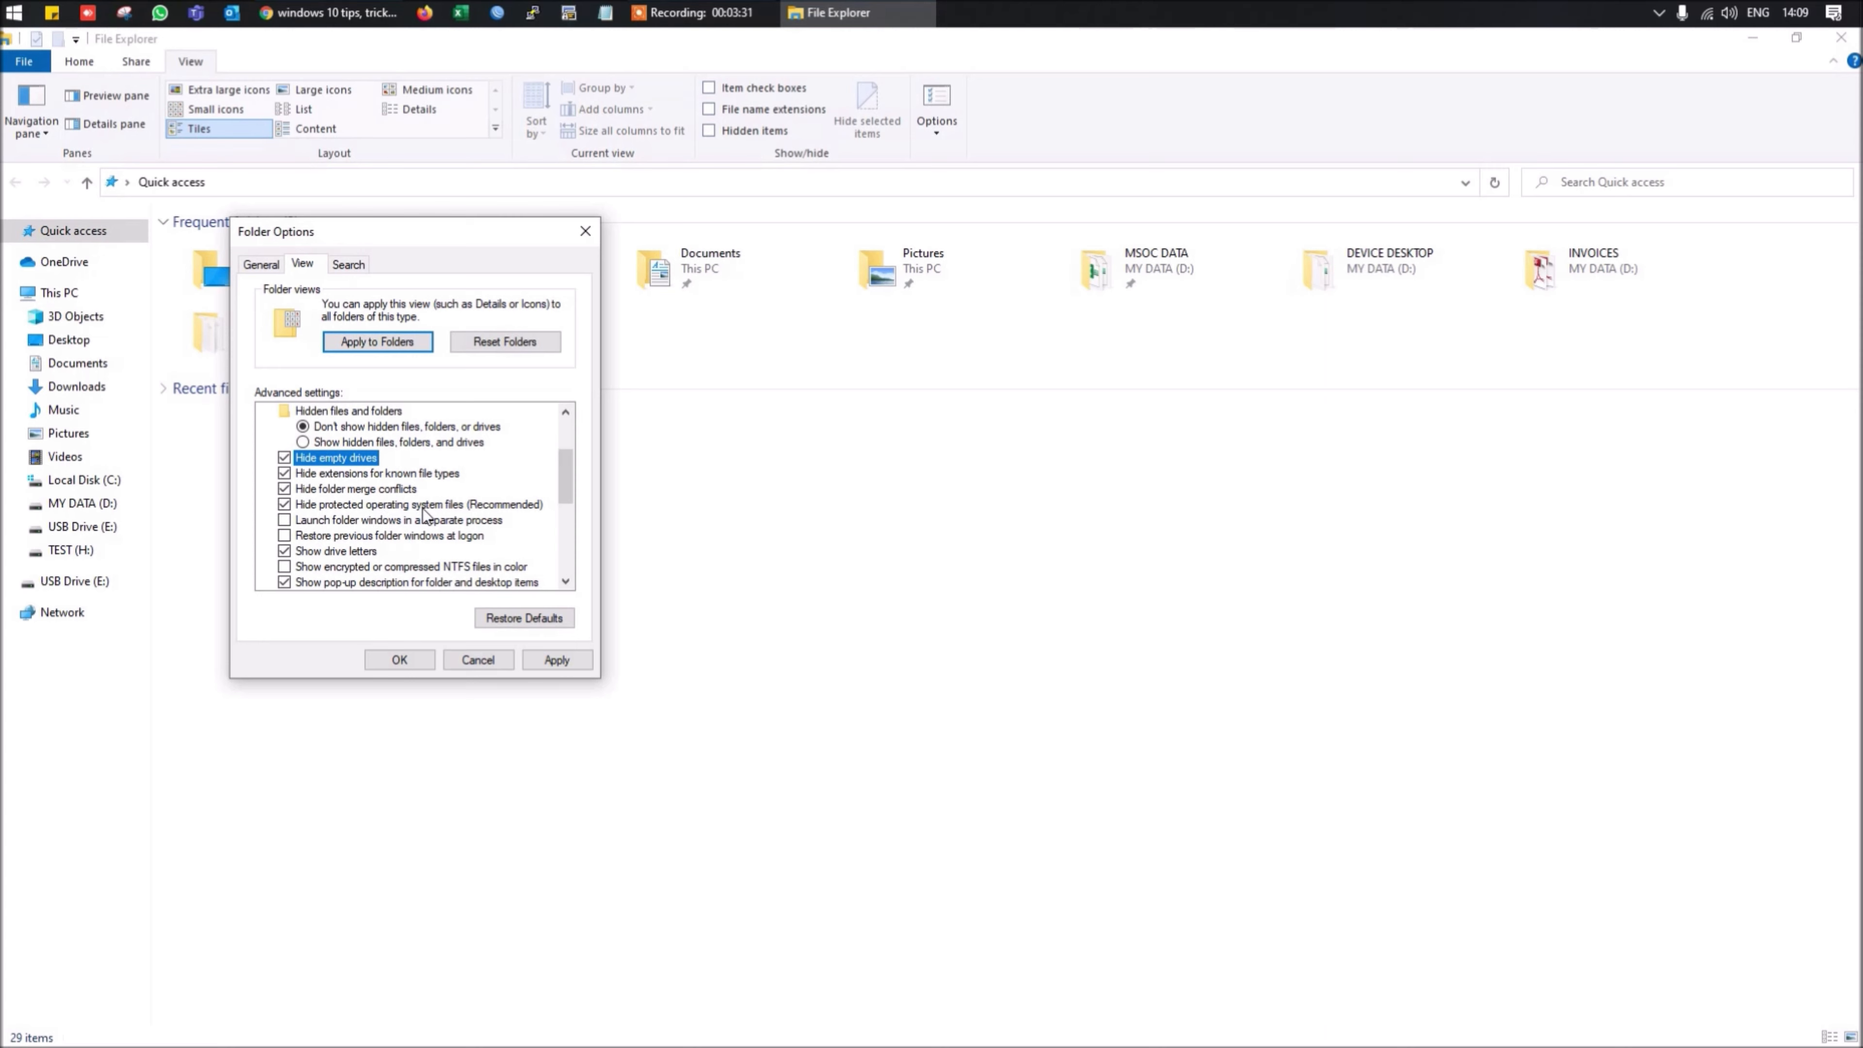
{"action": "scroll", "coordinate": [424, 513], "scroll_direction": "down", "scroll_amount": 2}
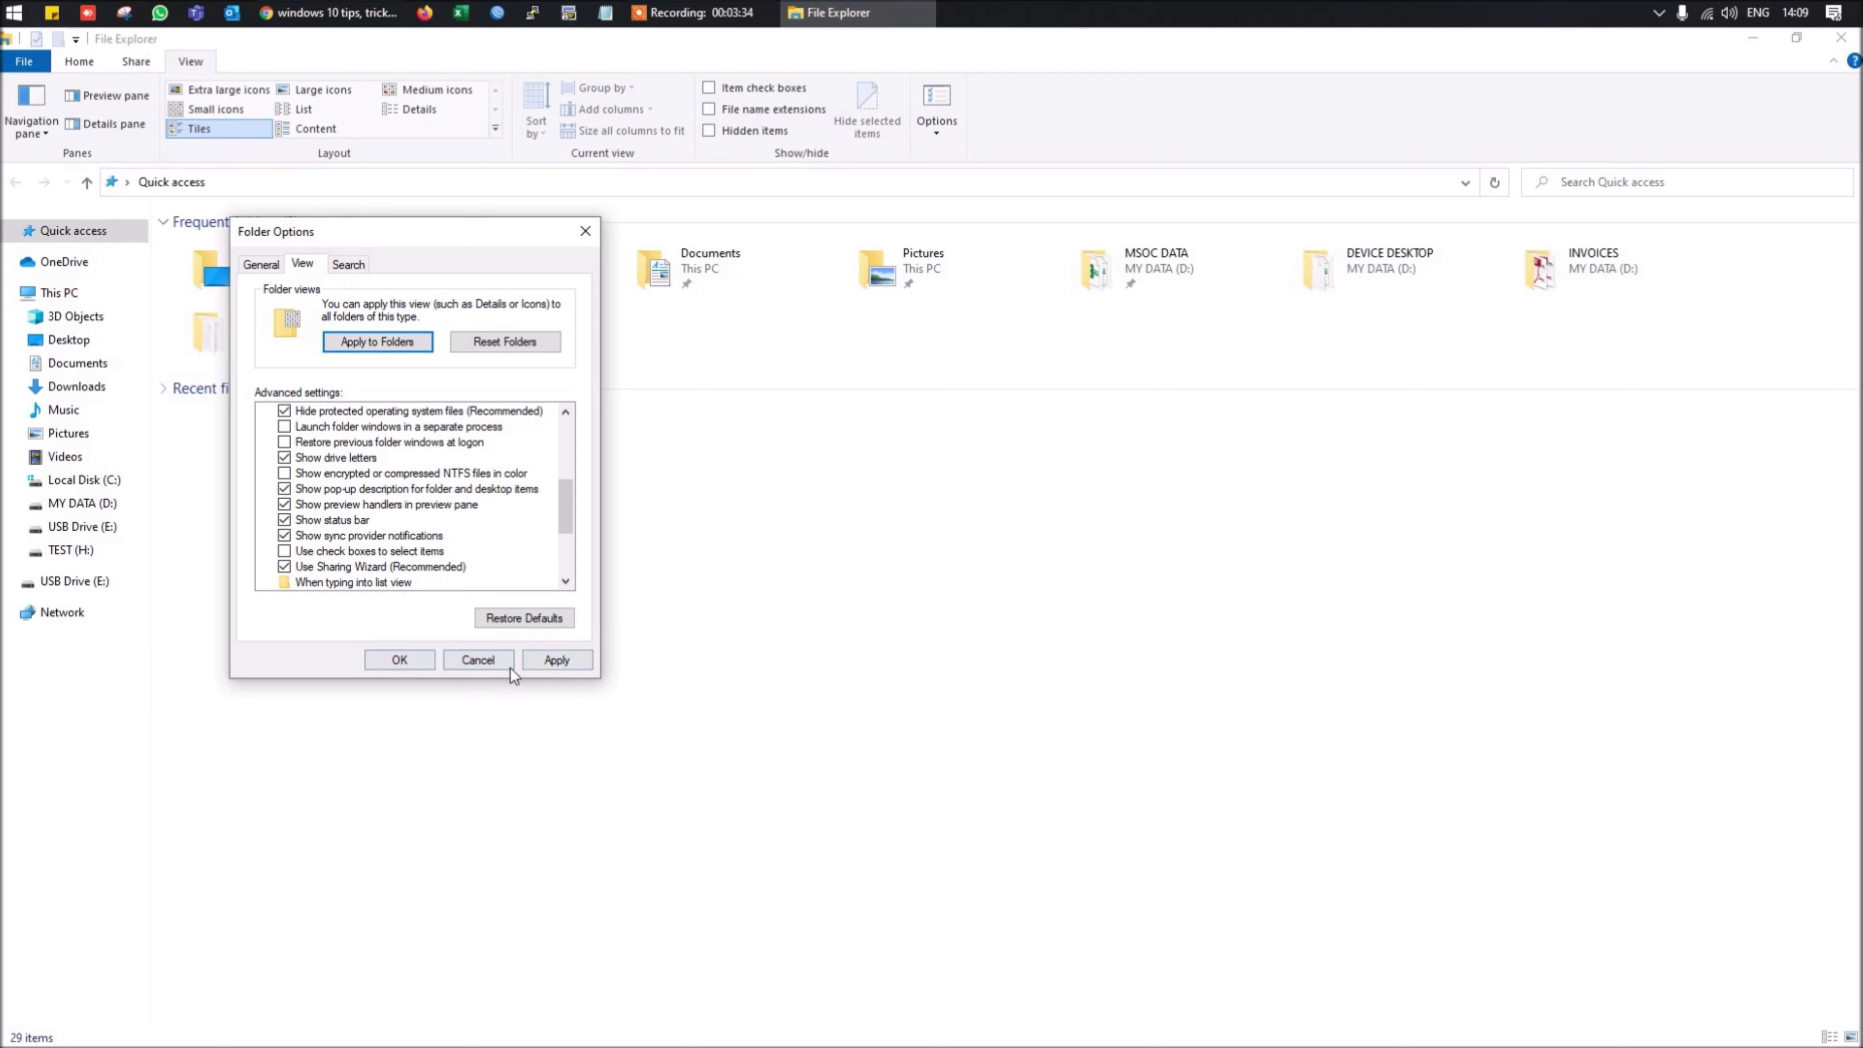
{"action": "left_click", "coordinate": [554, 659]}
{"action": "left_click", "coordinate": [411, 661]}
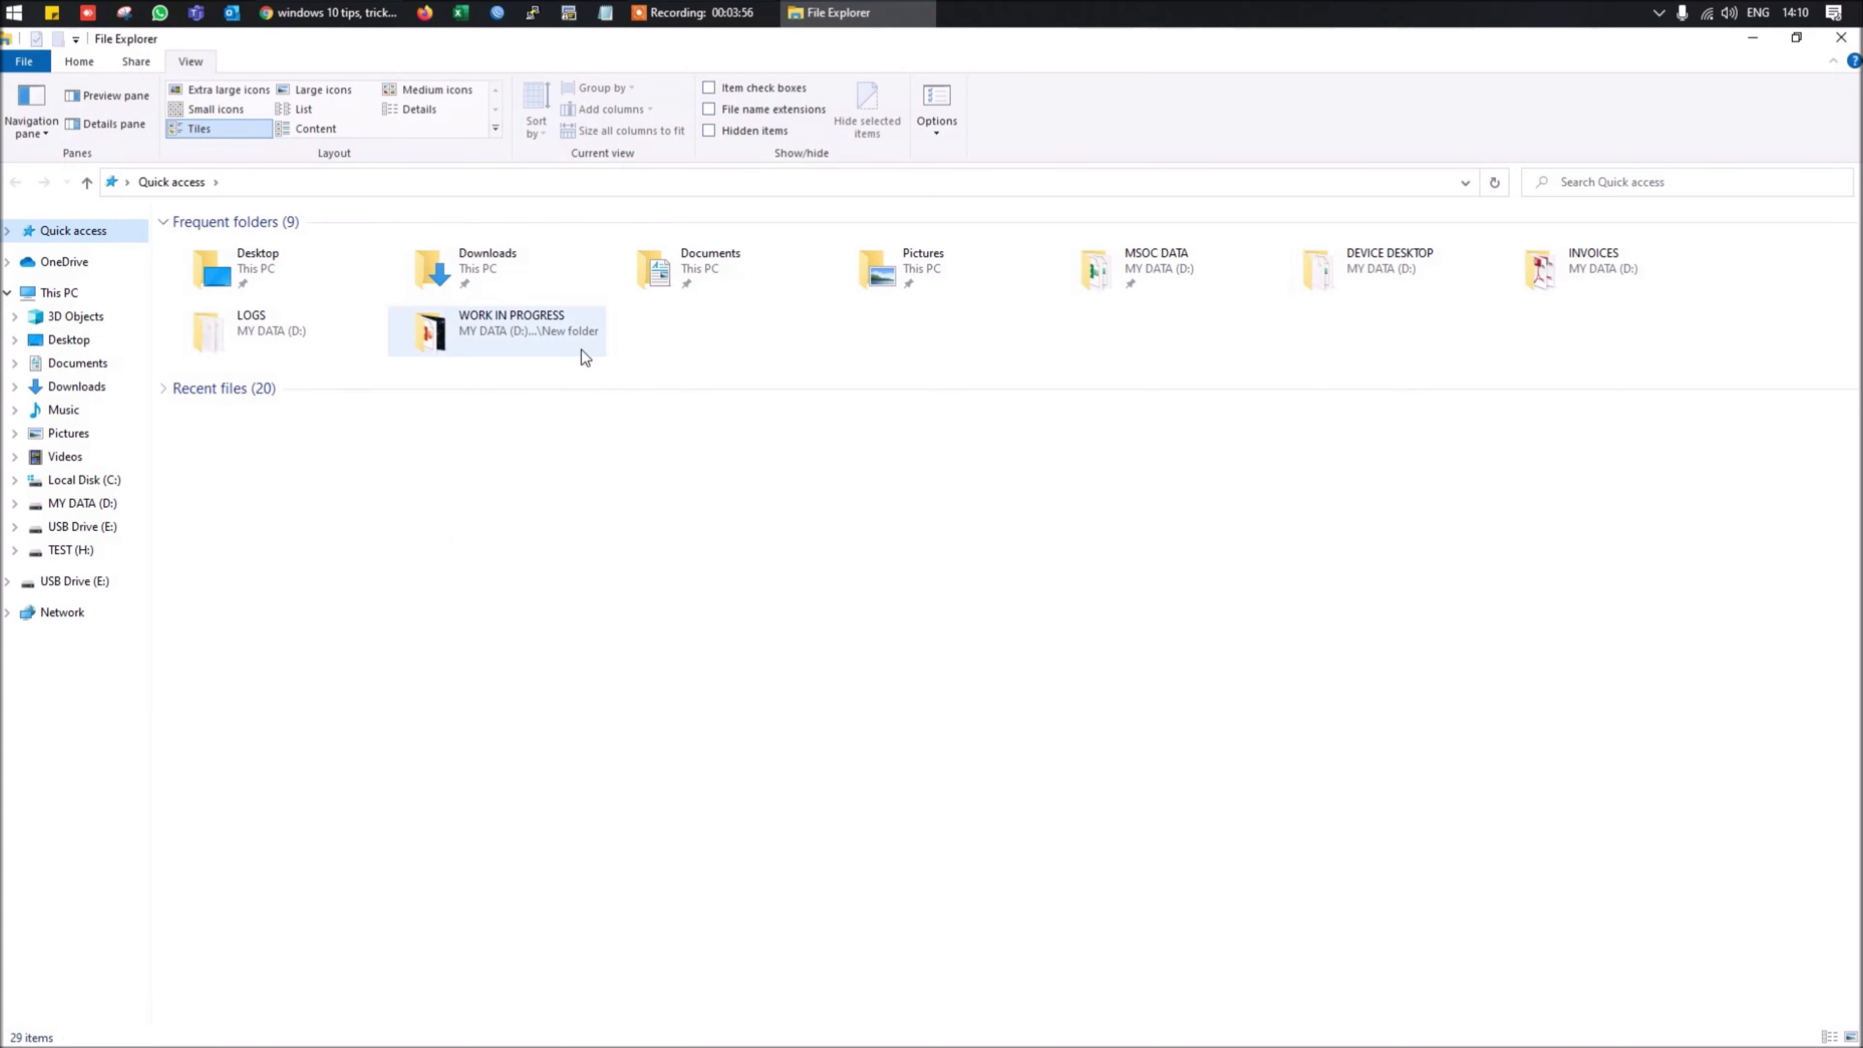
Turn on file name extensions and toggle hidden items in File Explorer, checking the matching advanced view settings in Folder Options
{"action": "left_click", "coordinate": [709, 110]}
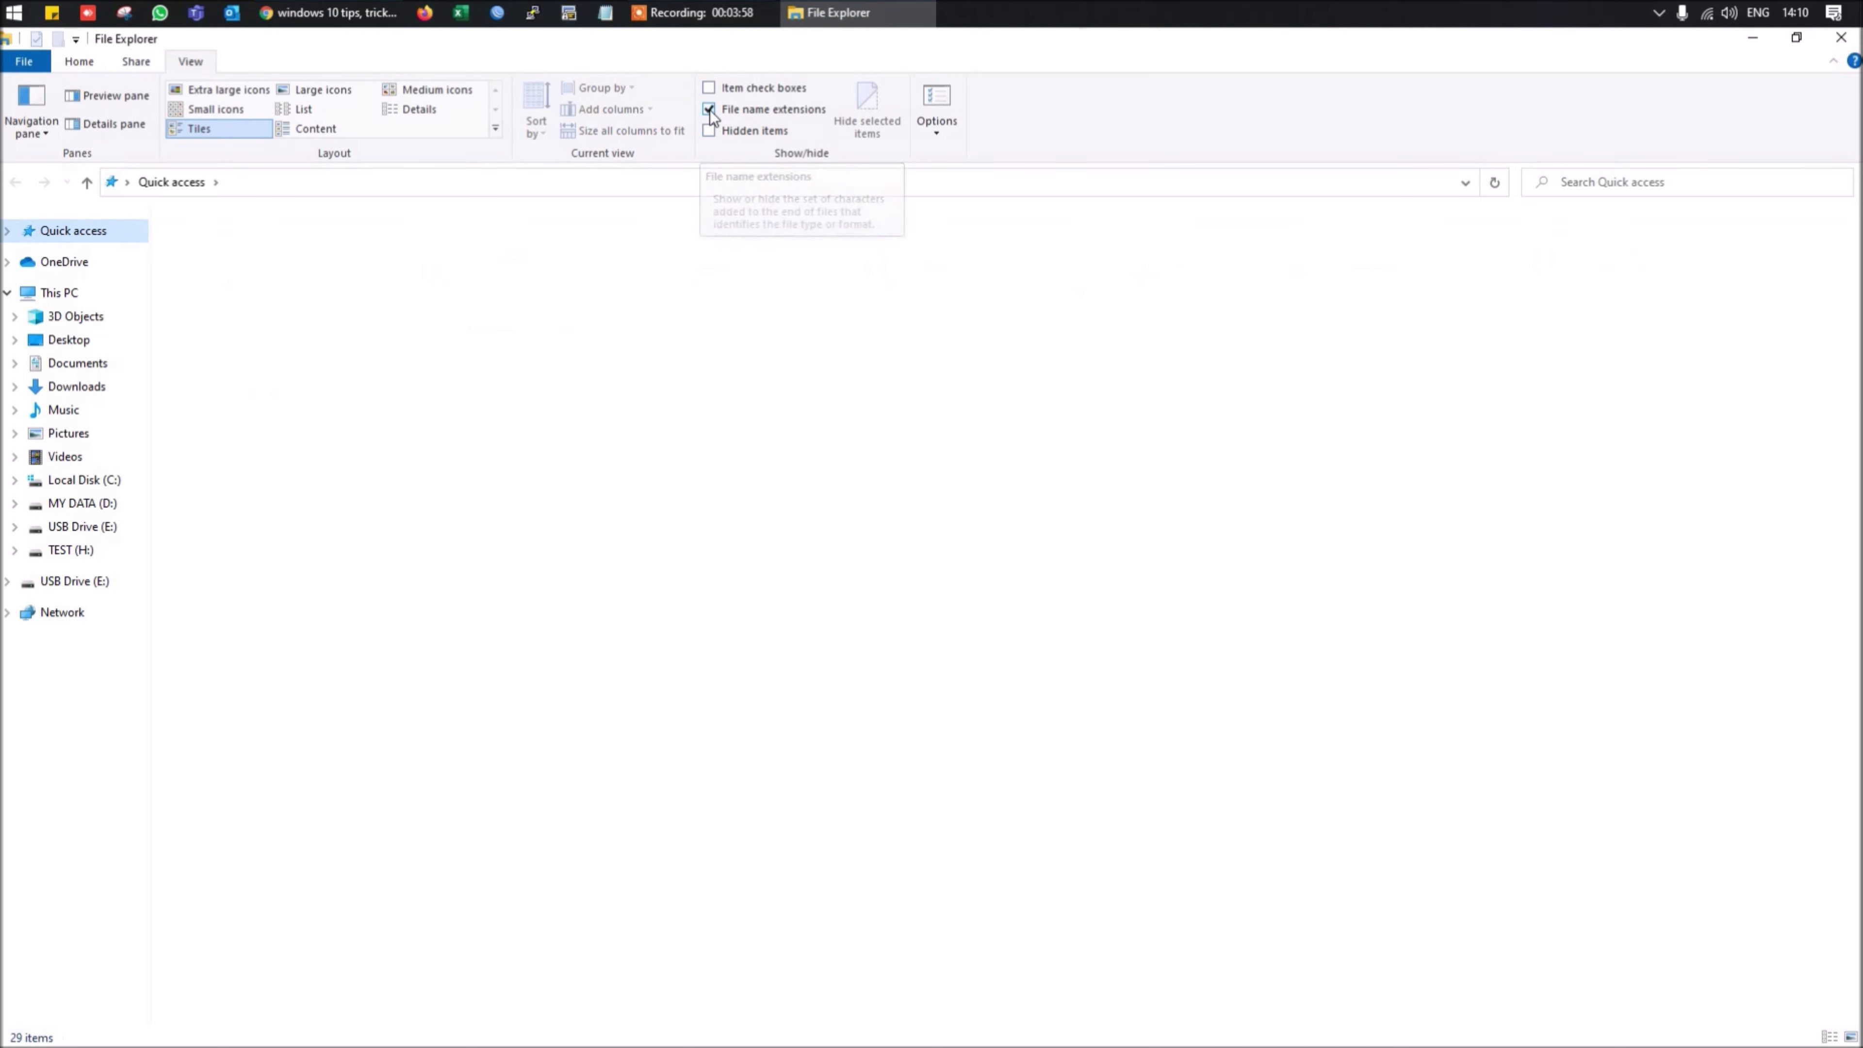
{"action": "left_click", "coordinate": [943, 99]}
{"action": "left_click", "coordinate": [91, 268]}
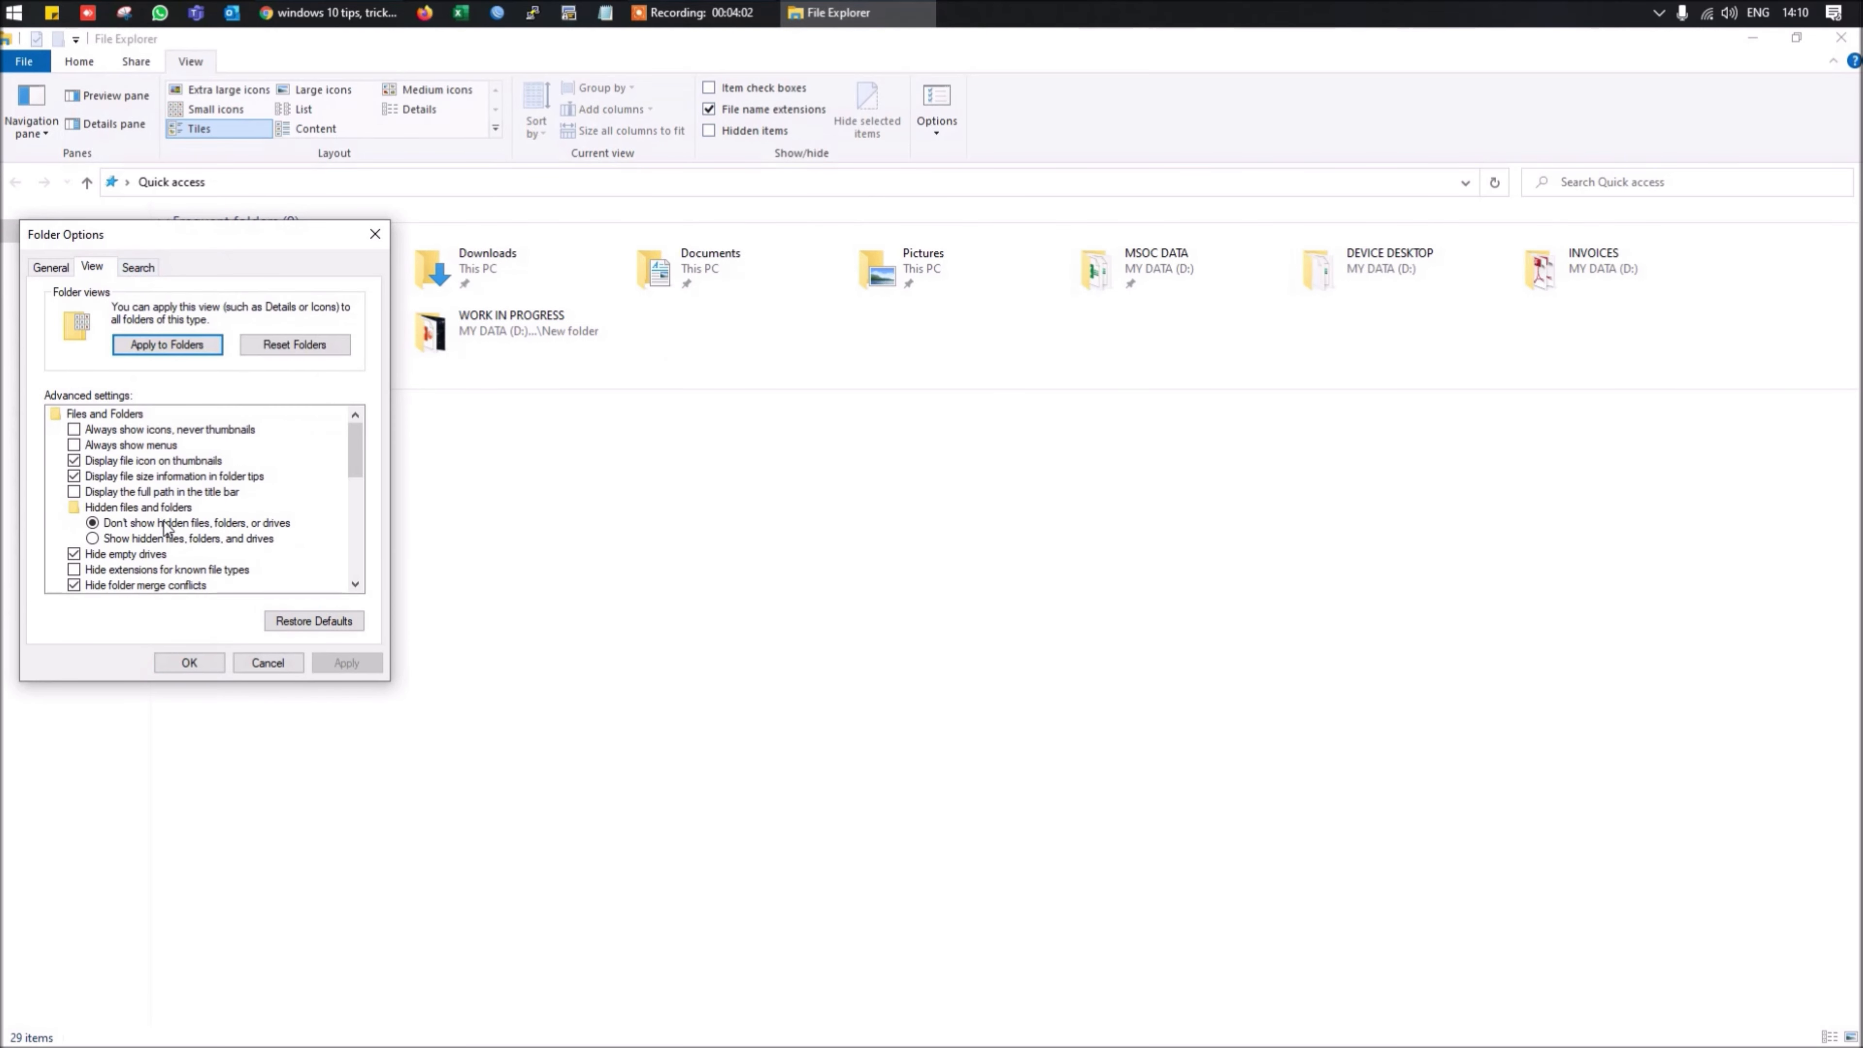
{"action": "left_click", "coordinate": [272, 665]}
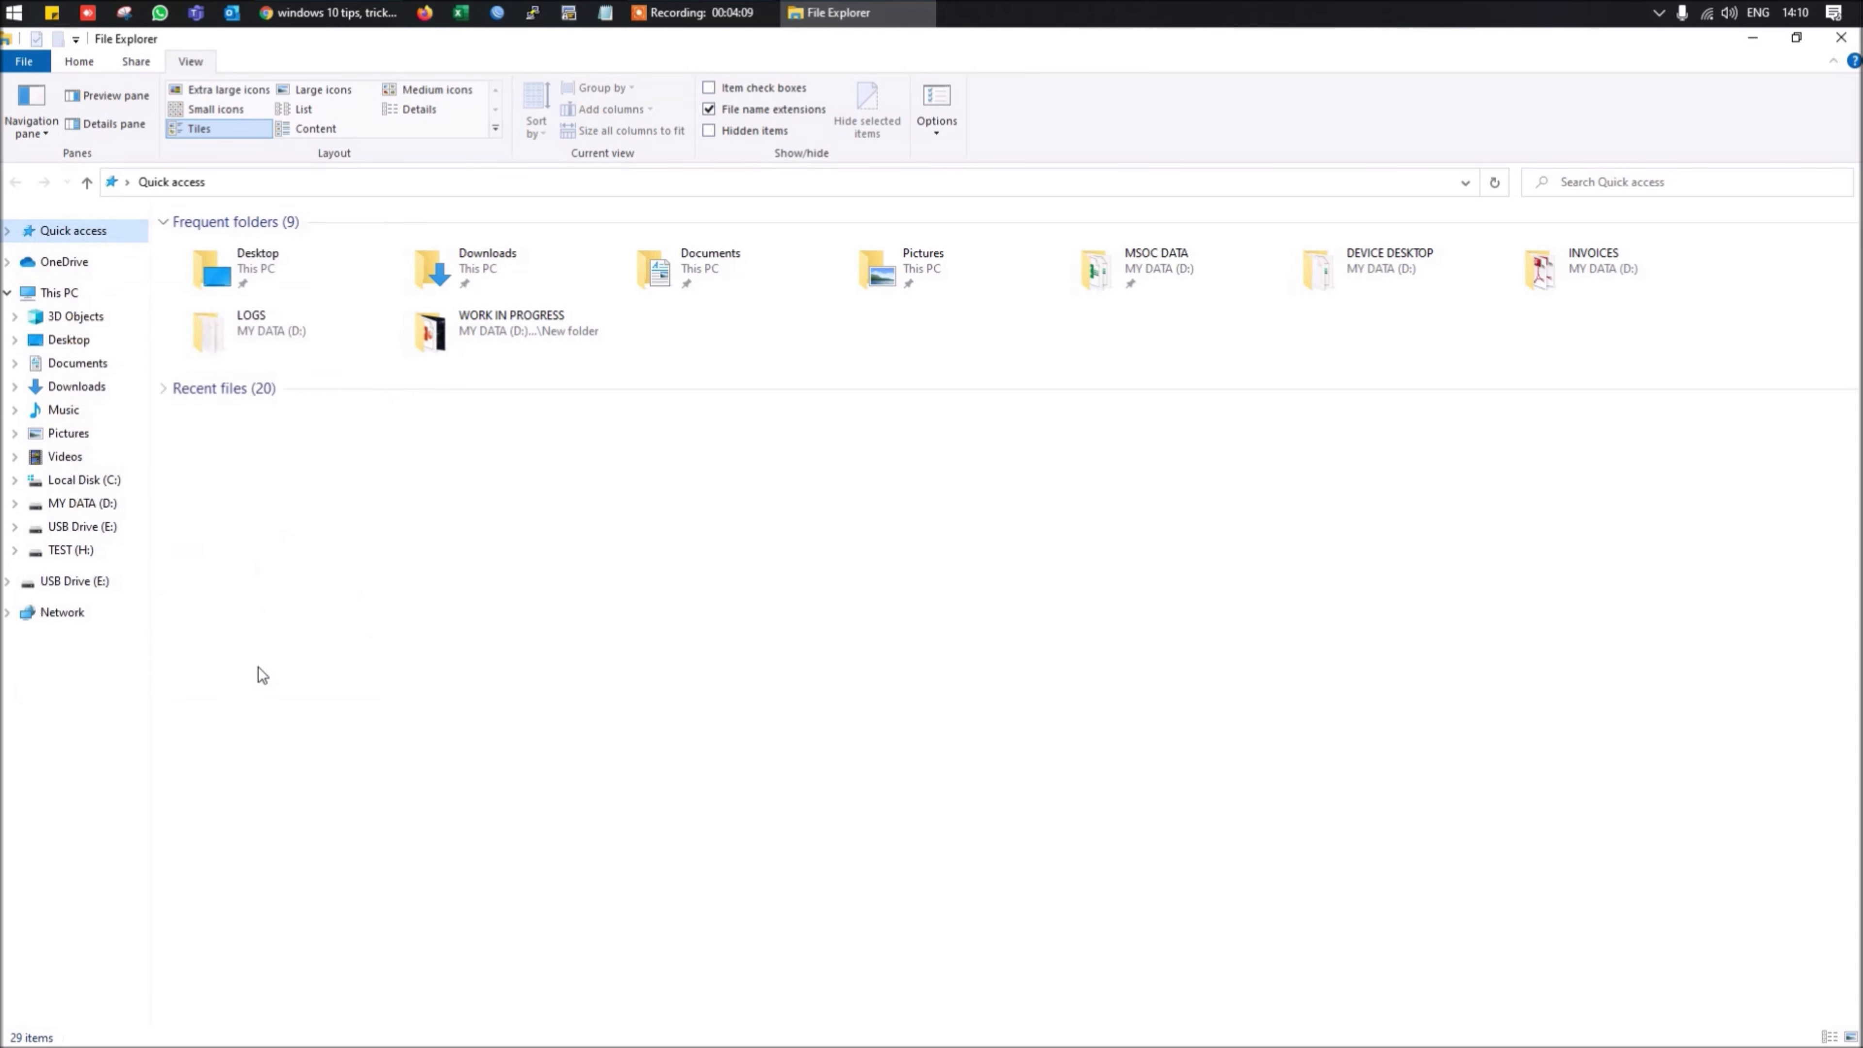
{"action": "left_click", "coordinate": [709, 131]}
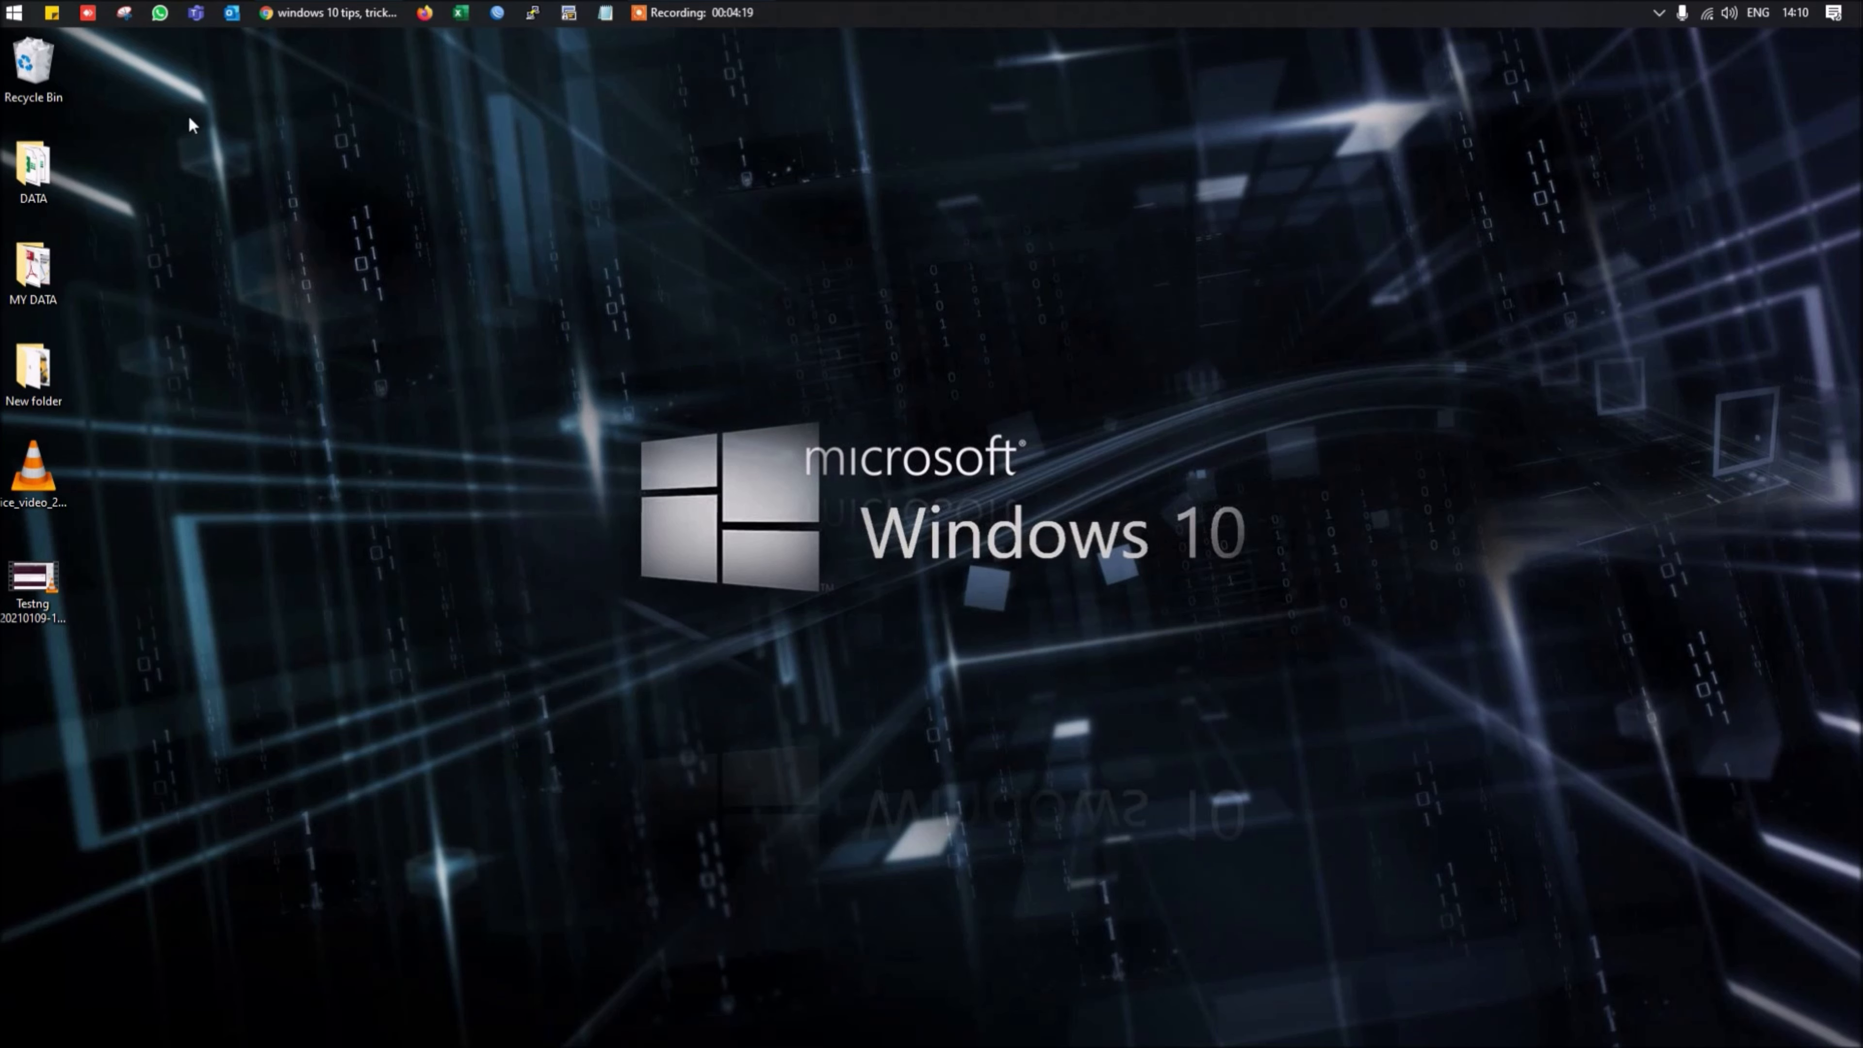
Open Settings to the Personalization Background page and check the available background types, keeping Picture
{"action": "left_click", "coordinate": [13, 13]}
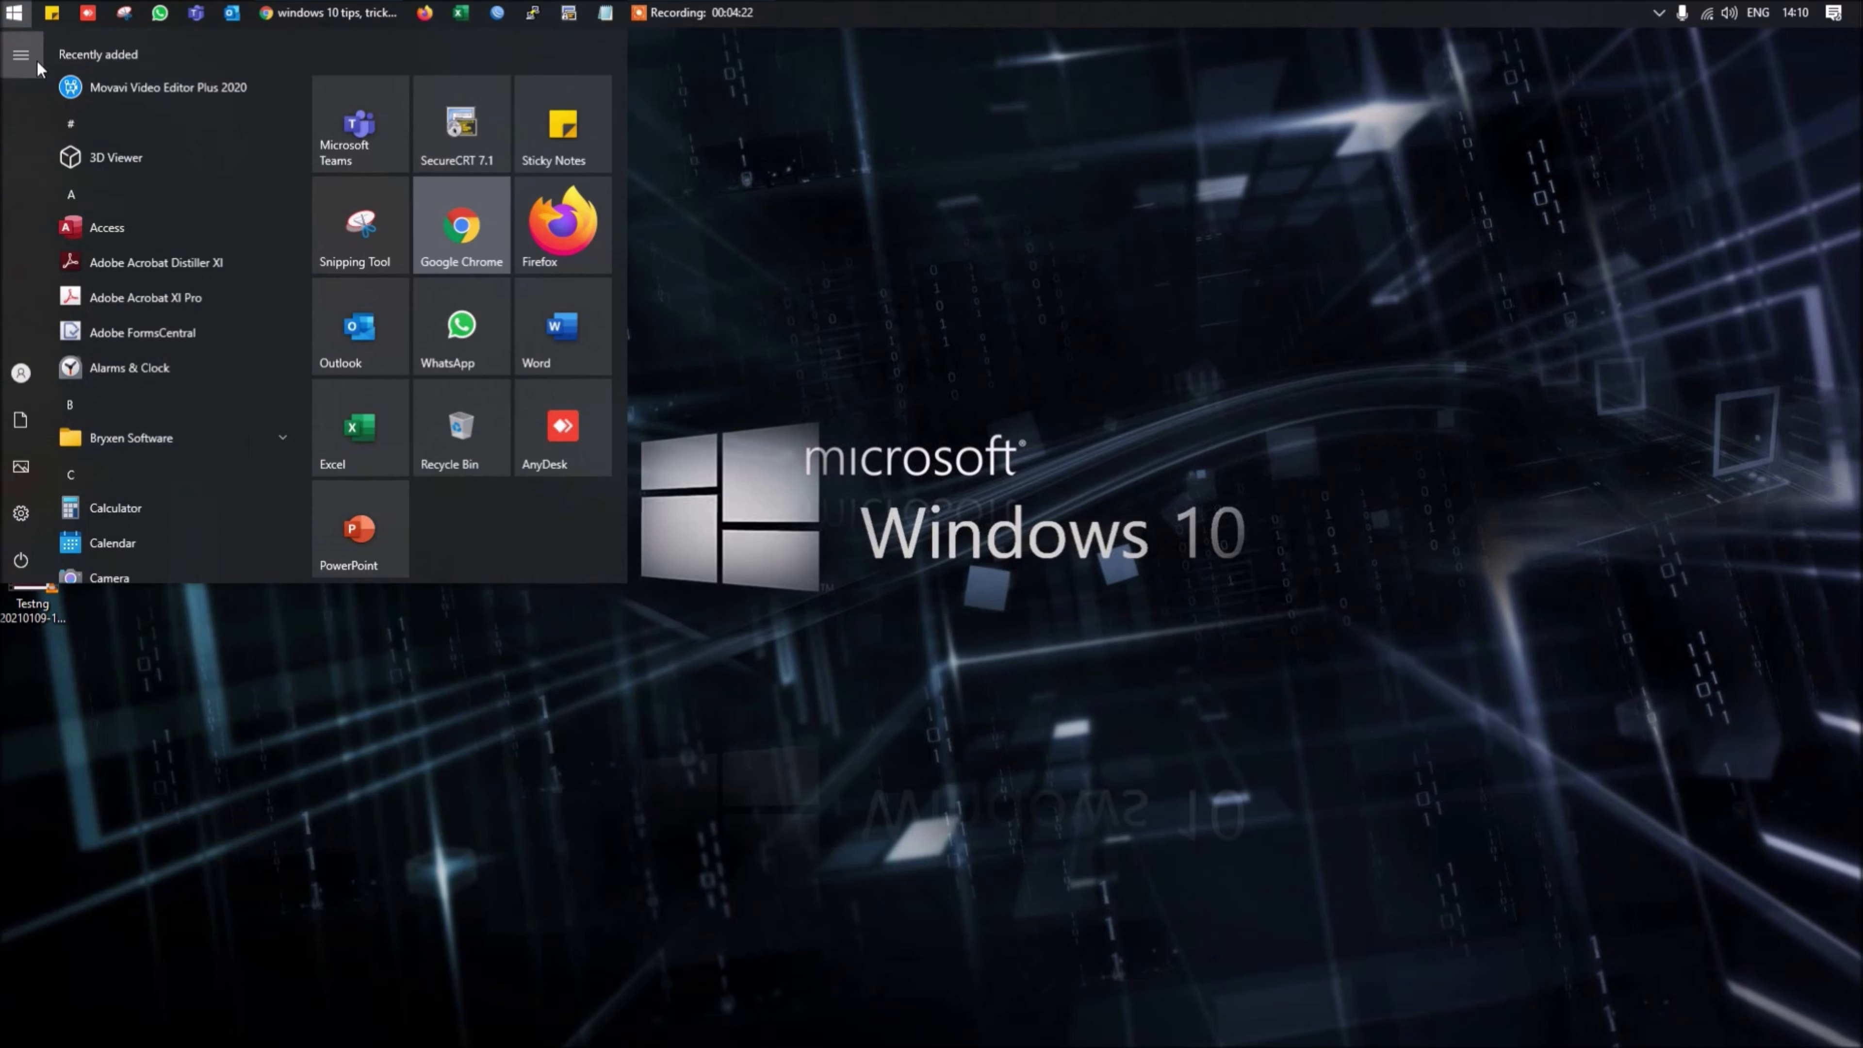
{"action": "type", "text": "sett"}
{"action": "key", "text": "Return"}
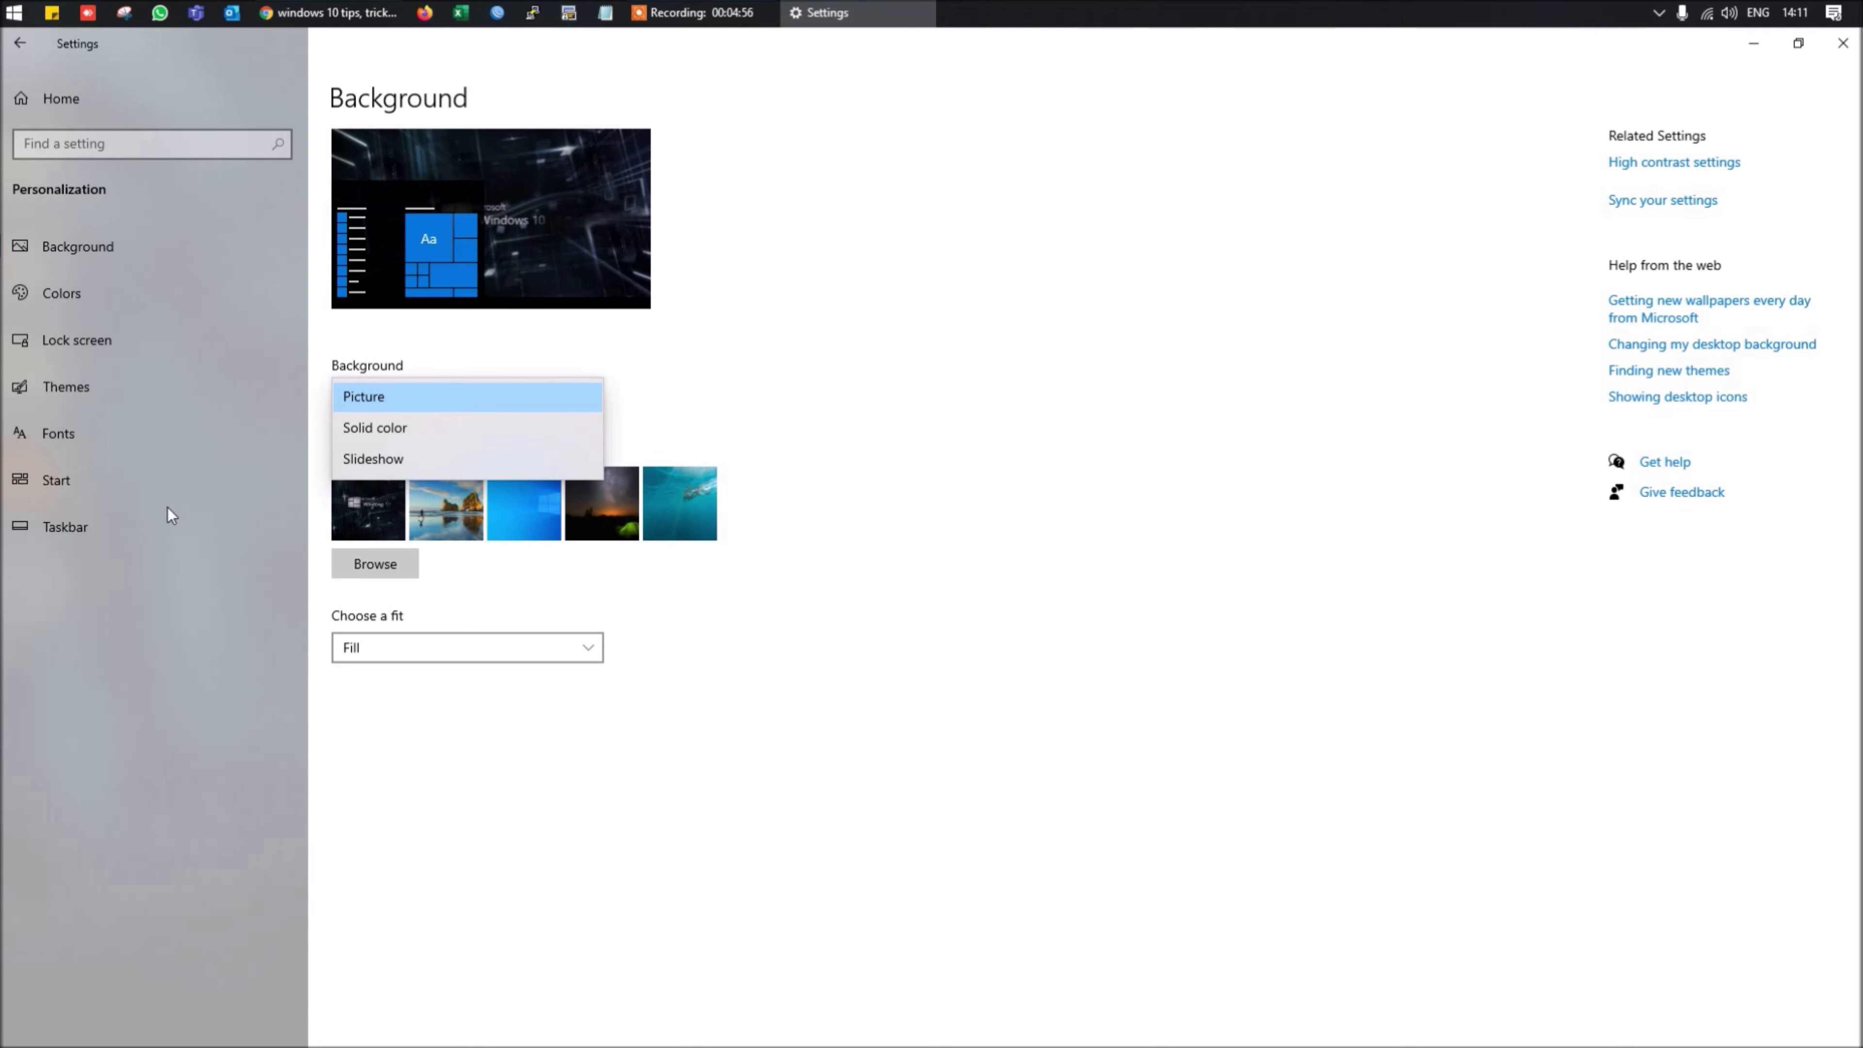
{"action": "left_click", "coordinate": [166, 673]}
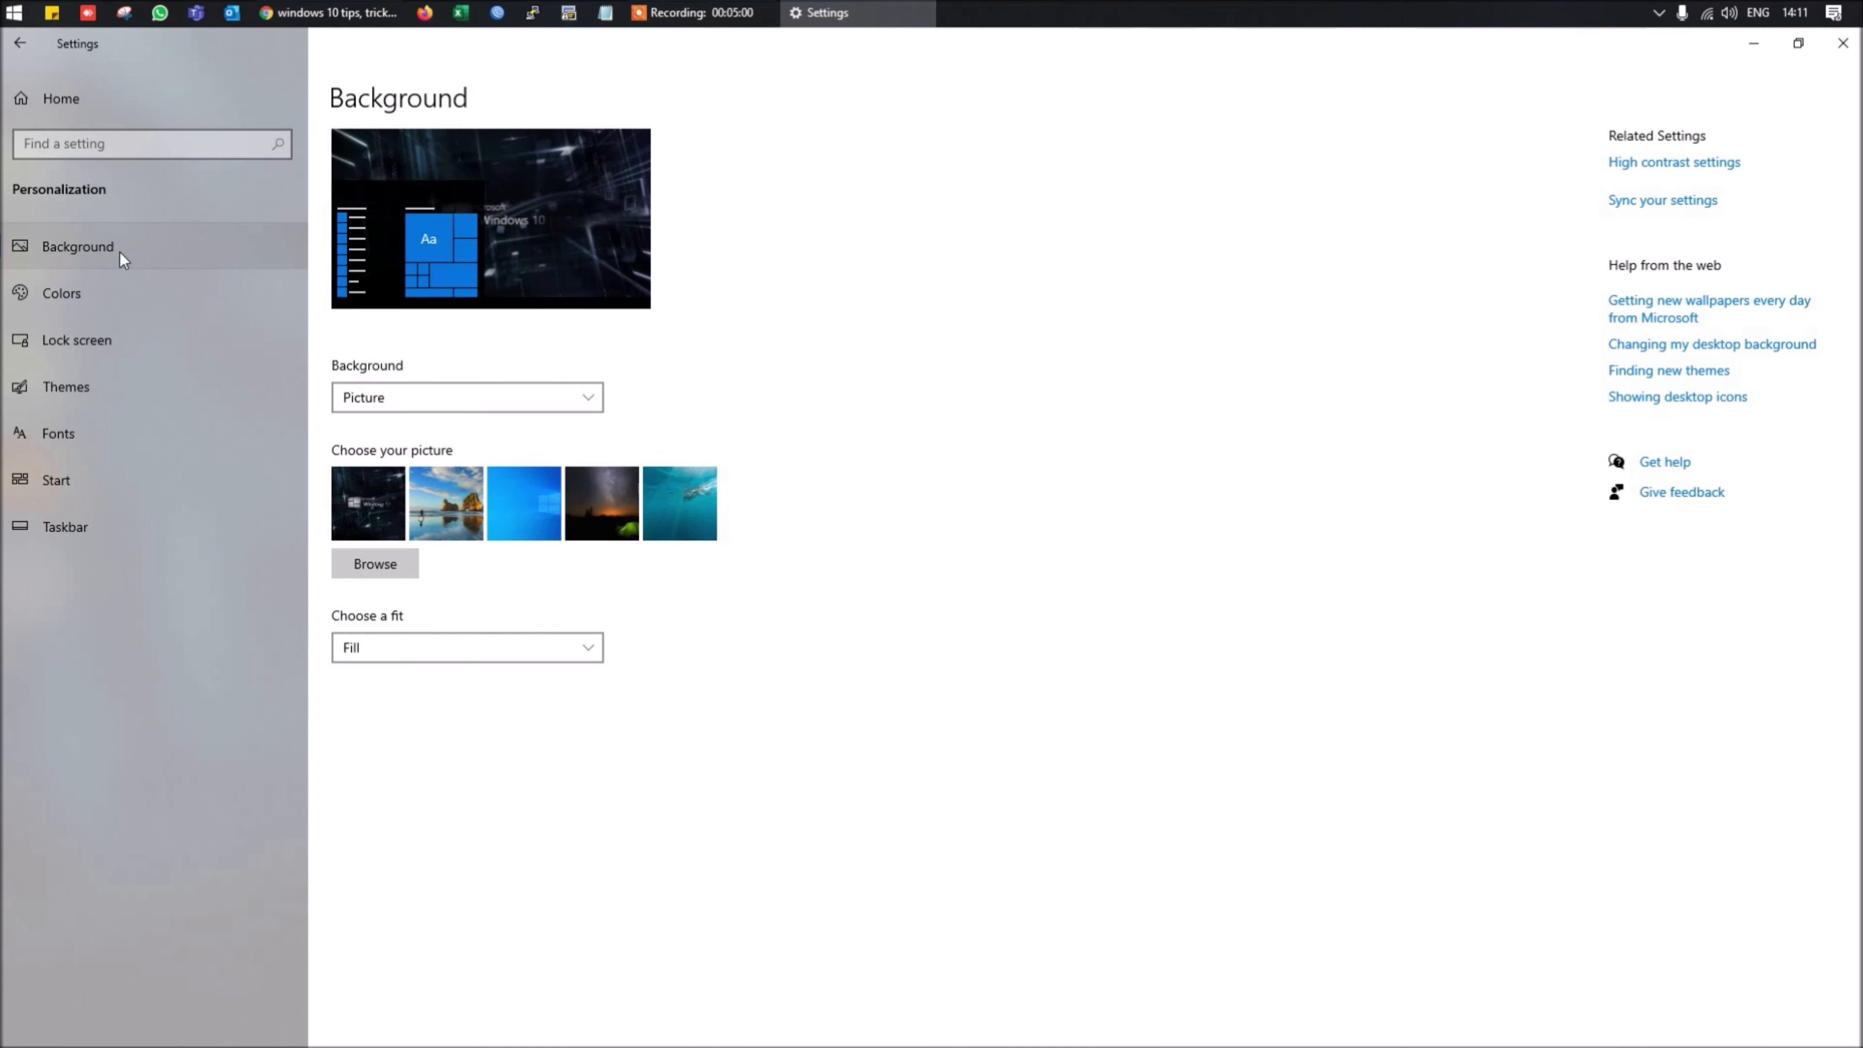
Examine the Colors, Lock screen, Themes, Fonts and Start pages of the Personalization settings
{"action": "left_click", "coordinate": [115, 297]}
{"action": "left_click", "coordinate": [121, 353]}
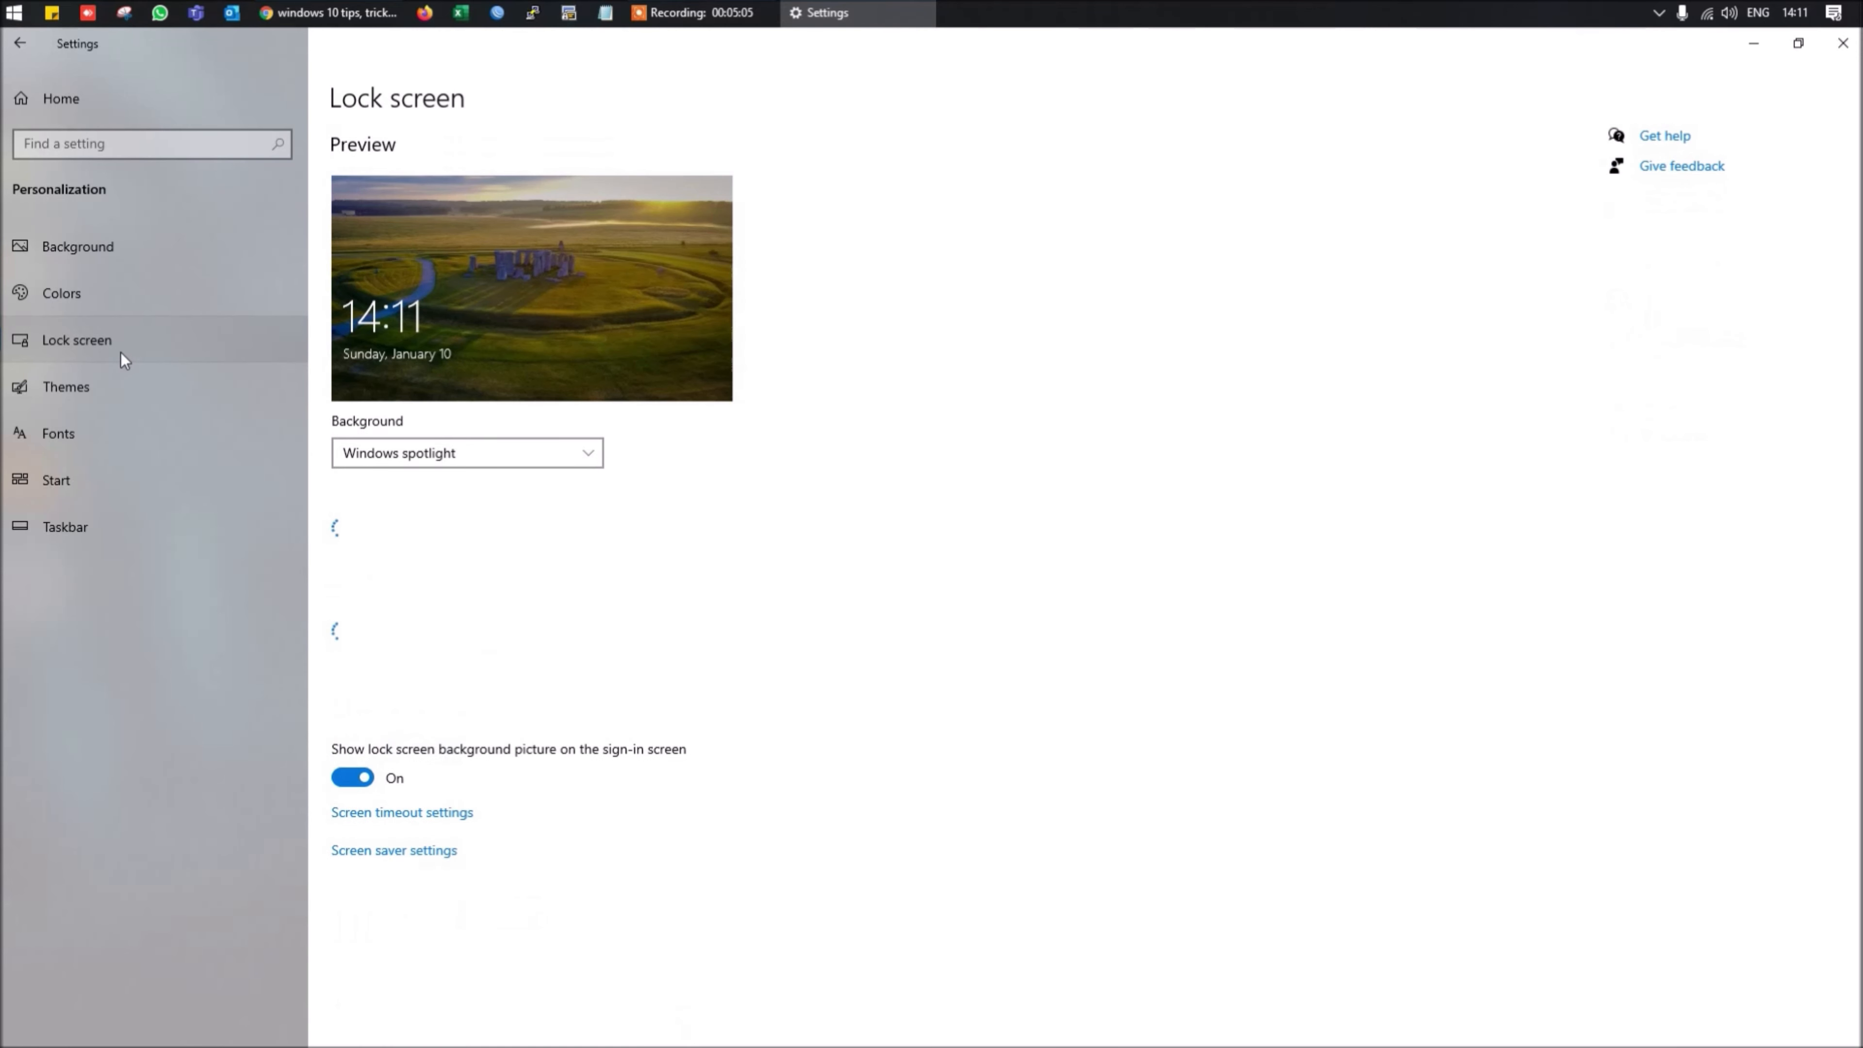
{"action": "left_click", "coordinate": [115, 405]}
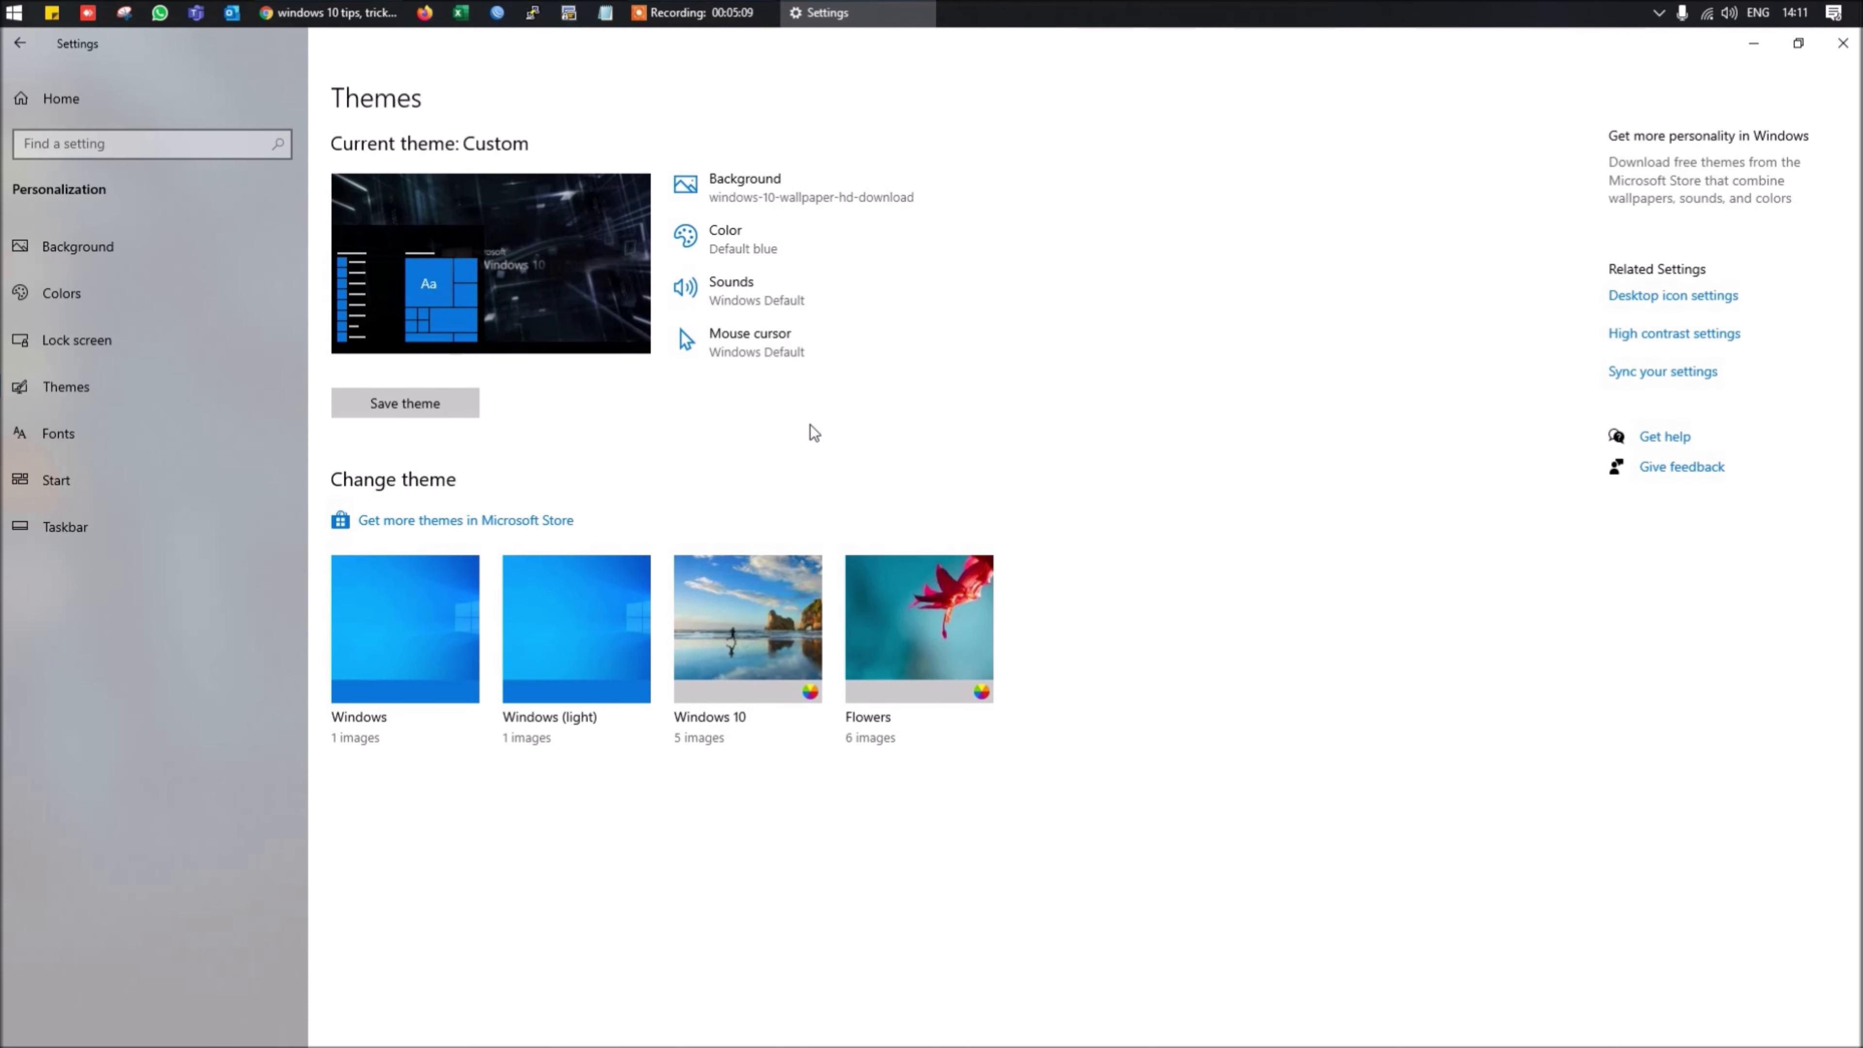
{"action": "left_click", "coordinate": [88, 441]}
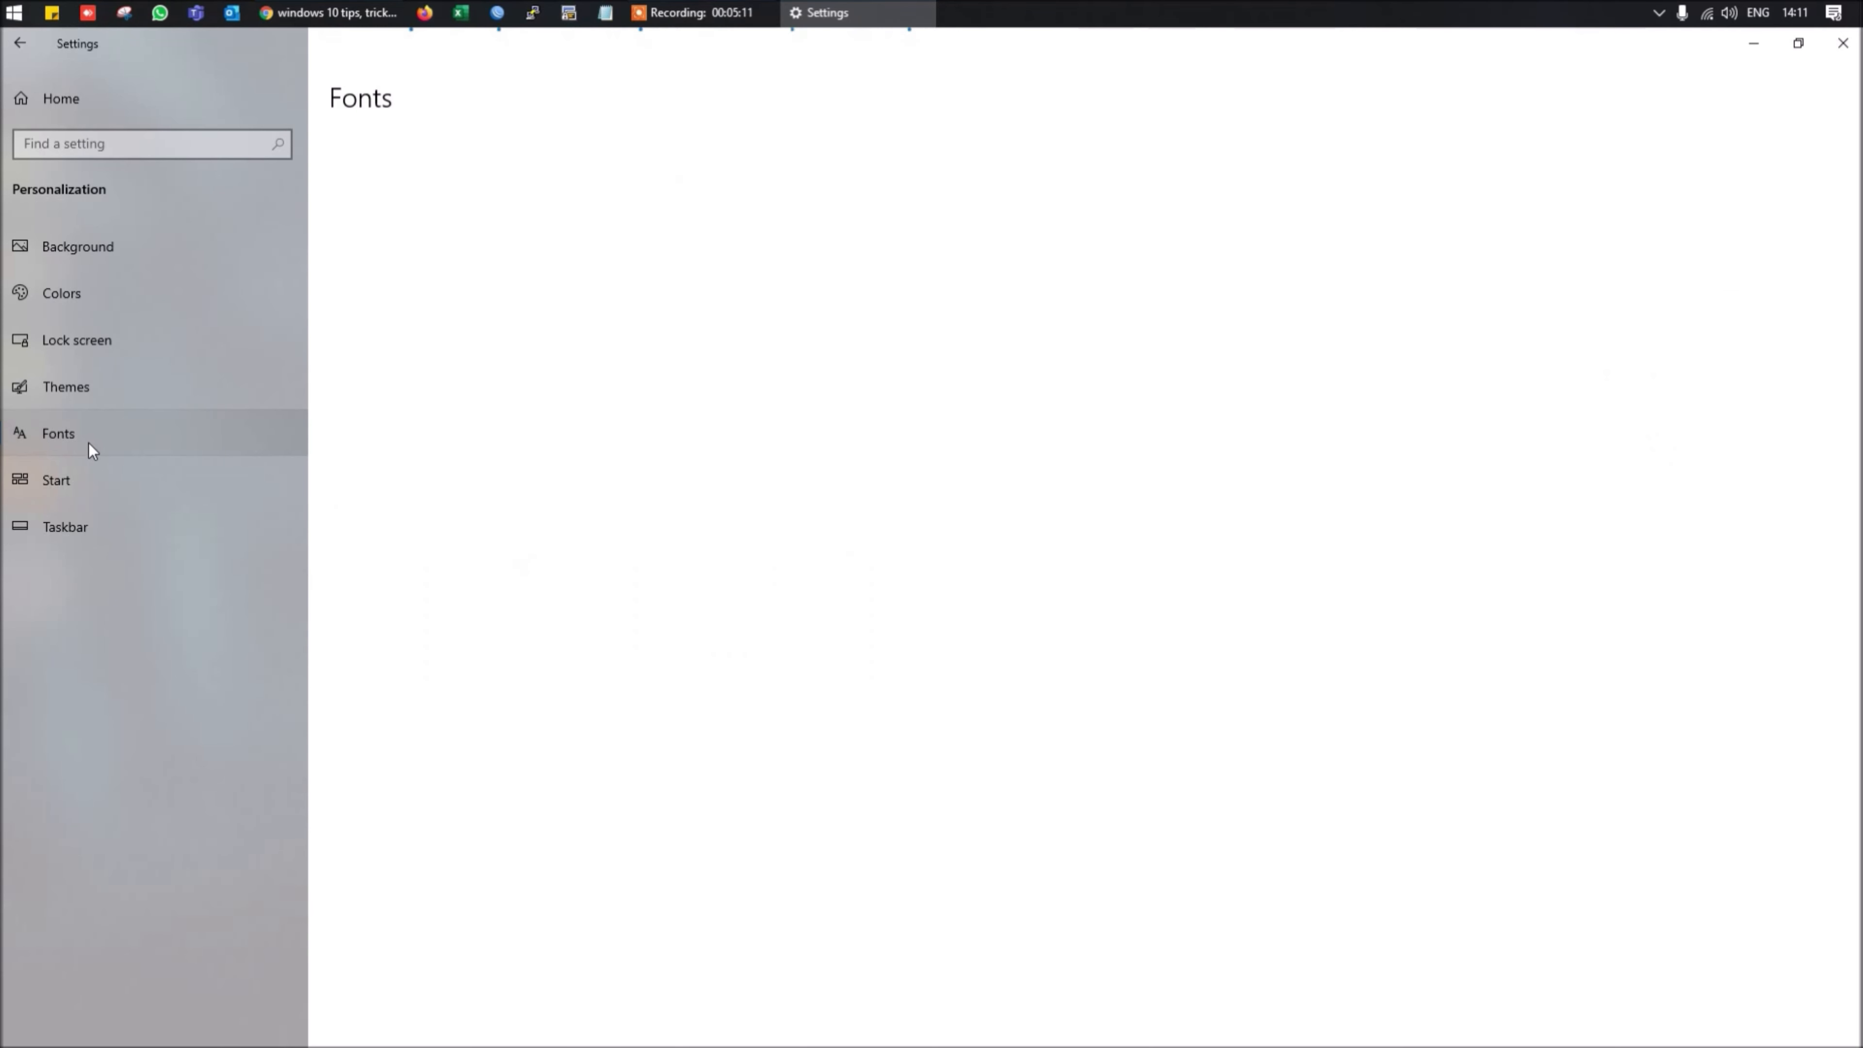
{"action": "left_click", "coordinate": [120, 482]}
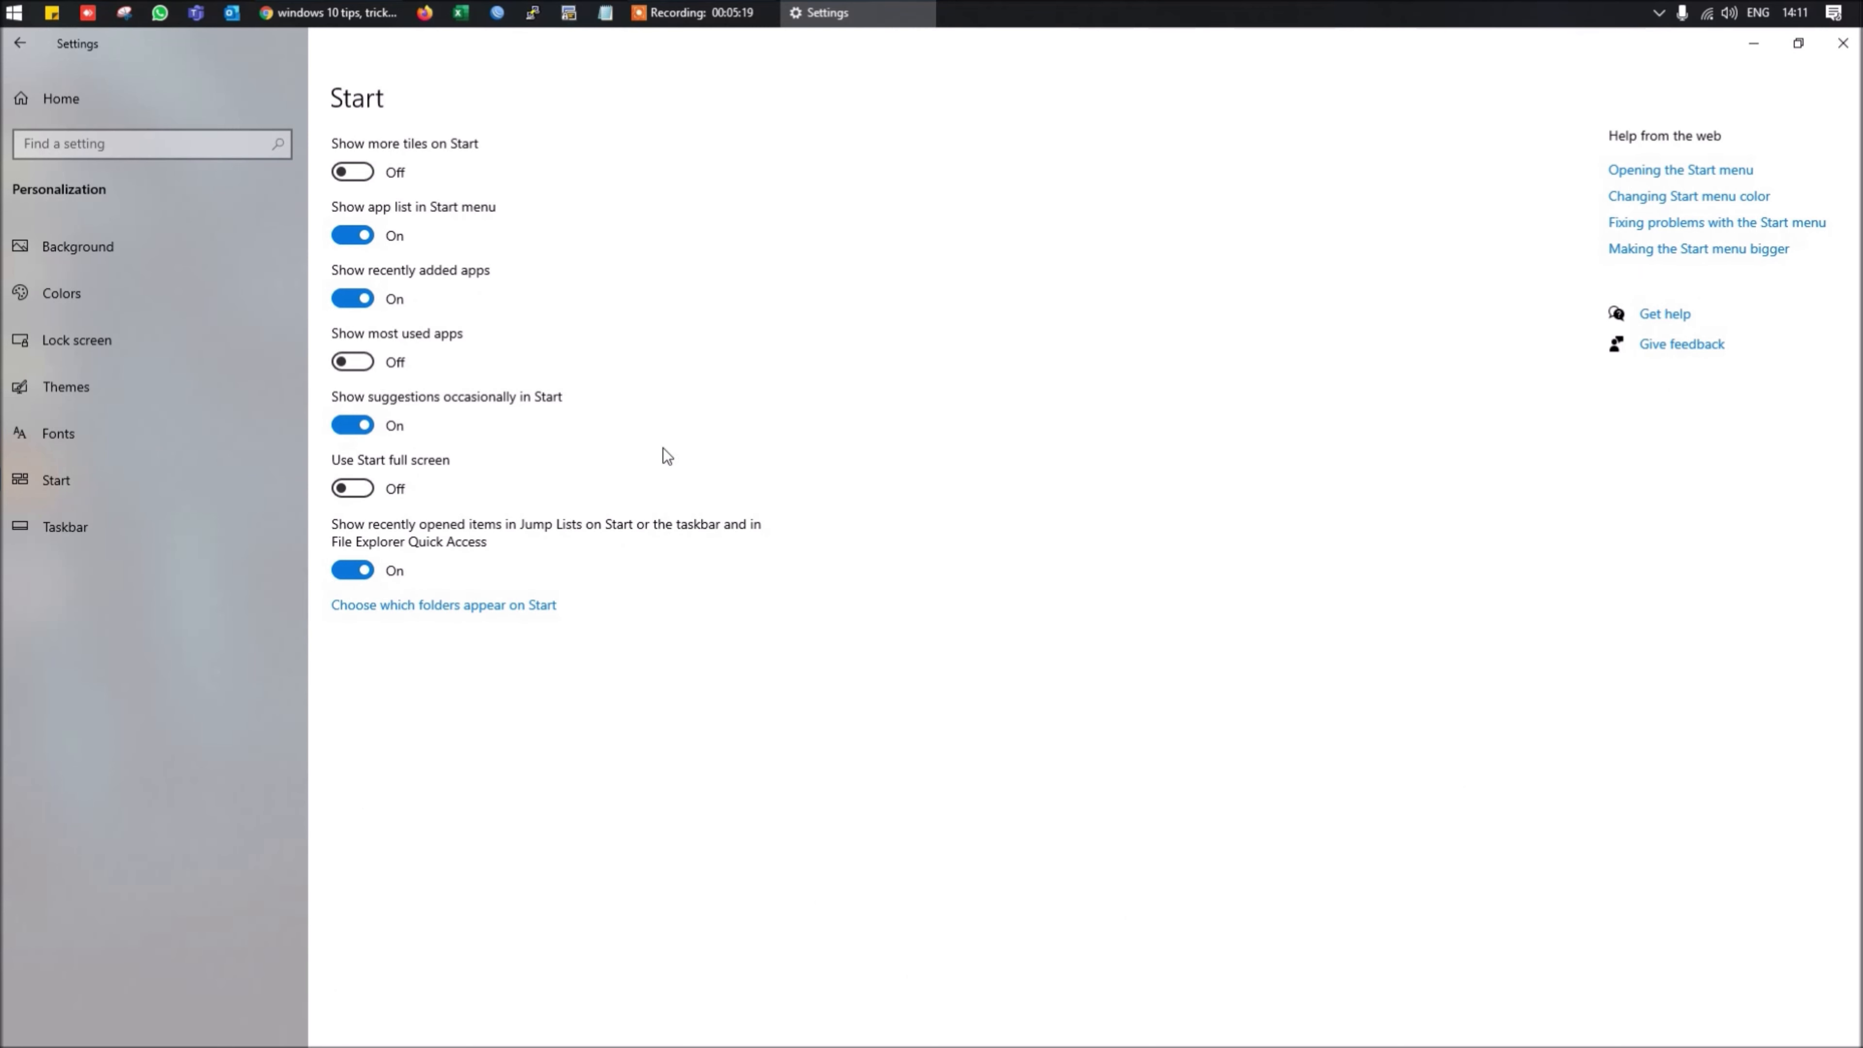
Check the Taskbar settings page, and try the Solid color desktop background before returning it to Picture
{"action": "left_click", "coordinate": [118, 528]}
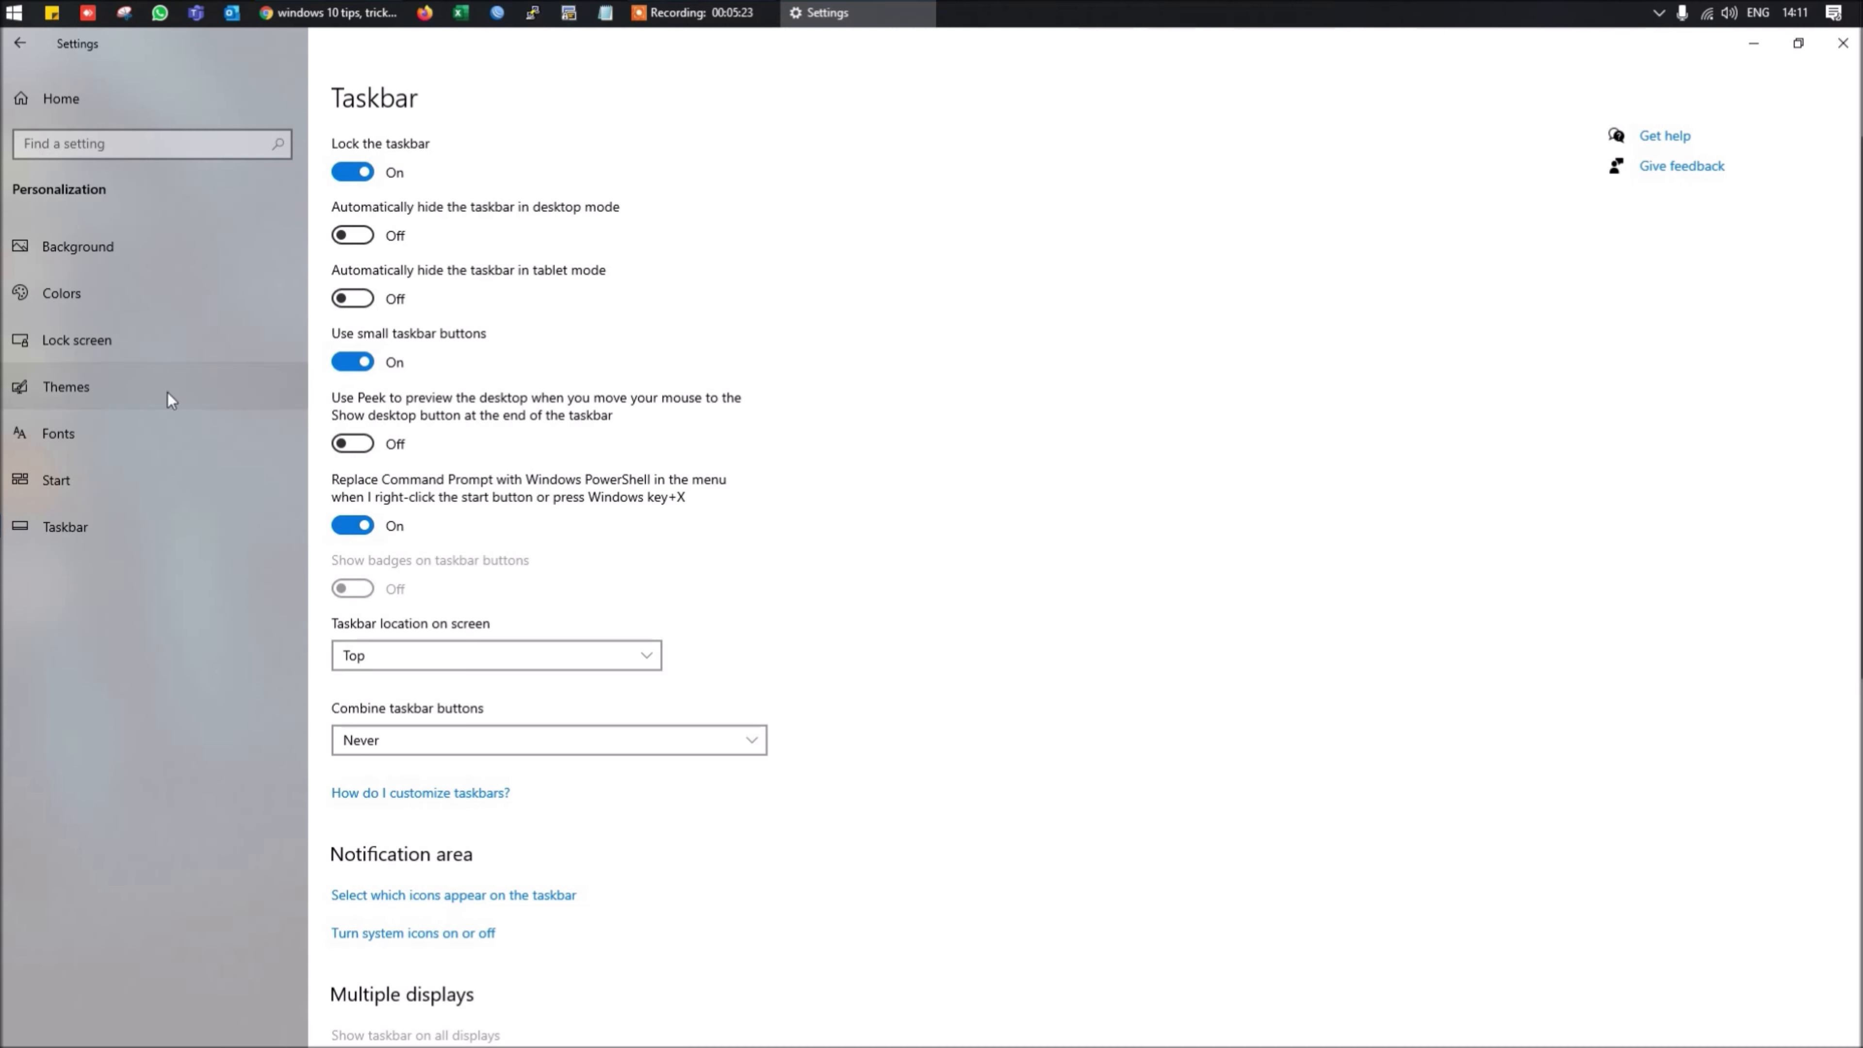
{"action": "left_click", "coordinate": [130, 248]}
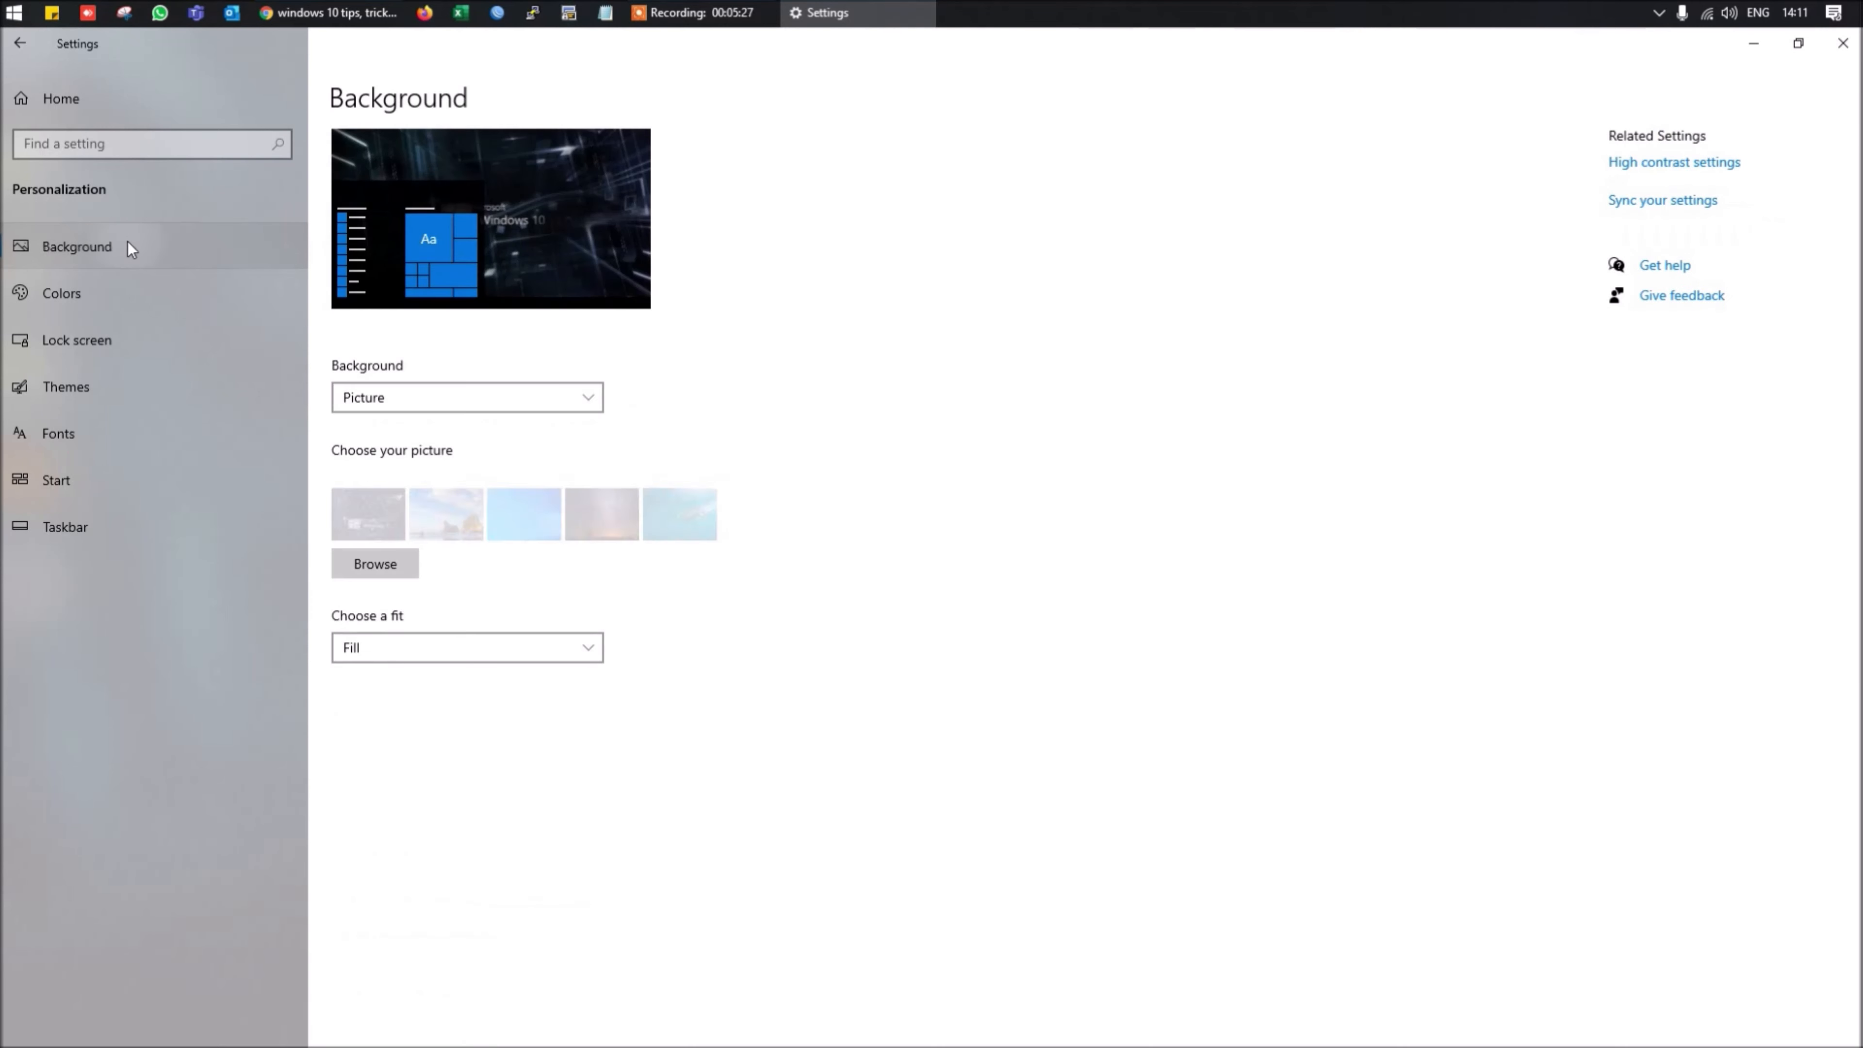
{"action": "left_click", "coordinate": [415, 398]}
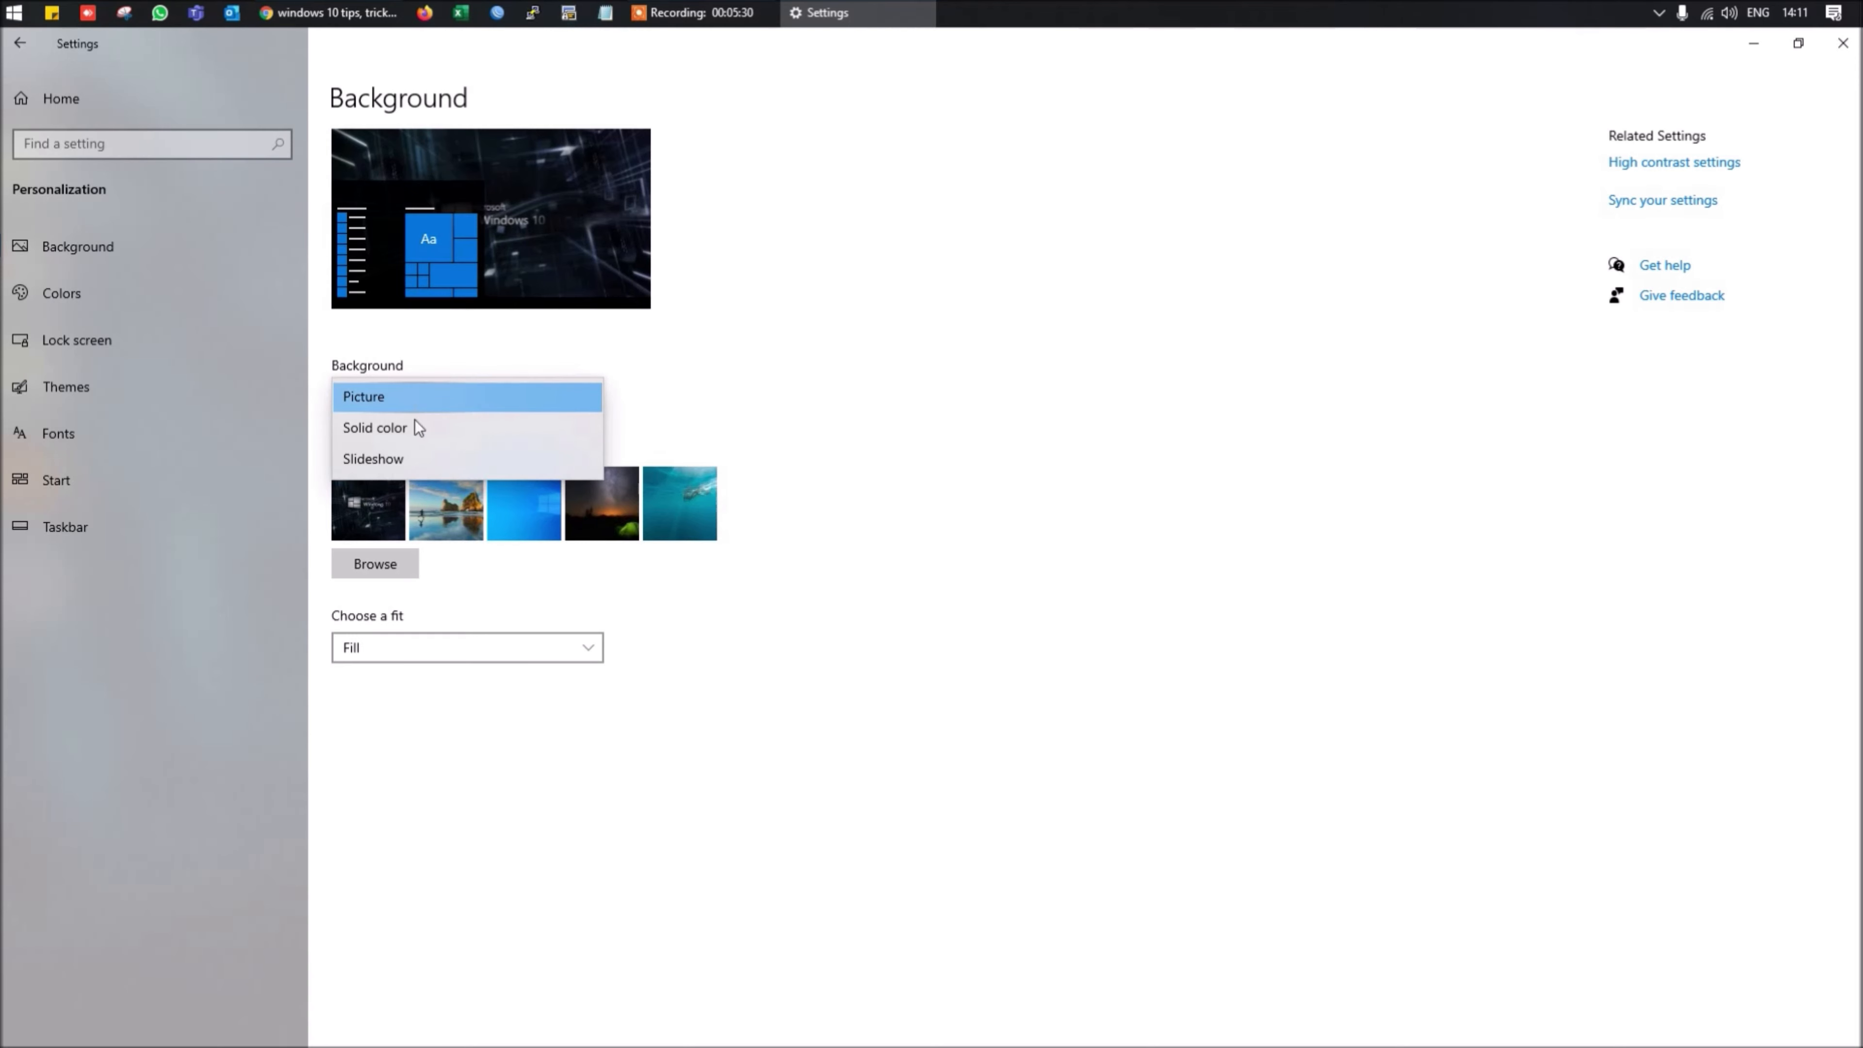
{"action": "left_click", "coordinate": [431, 432]}
{"action": "left_click", "coordinate": [427, 406]}
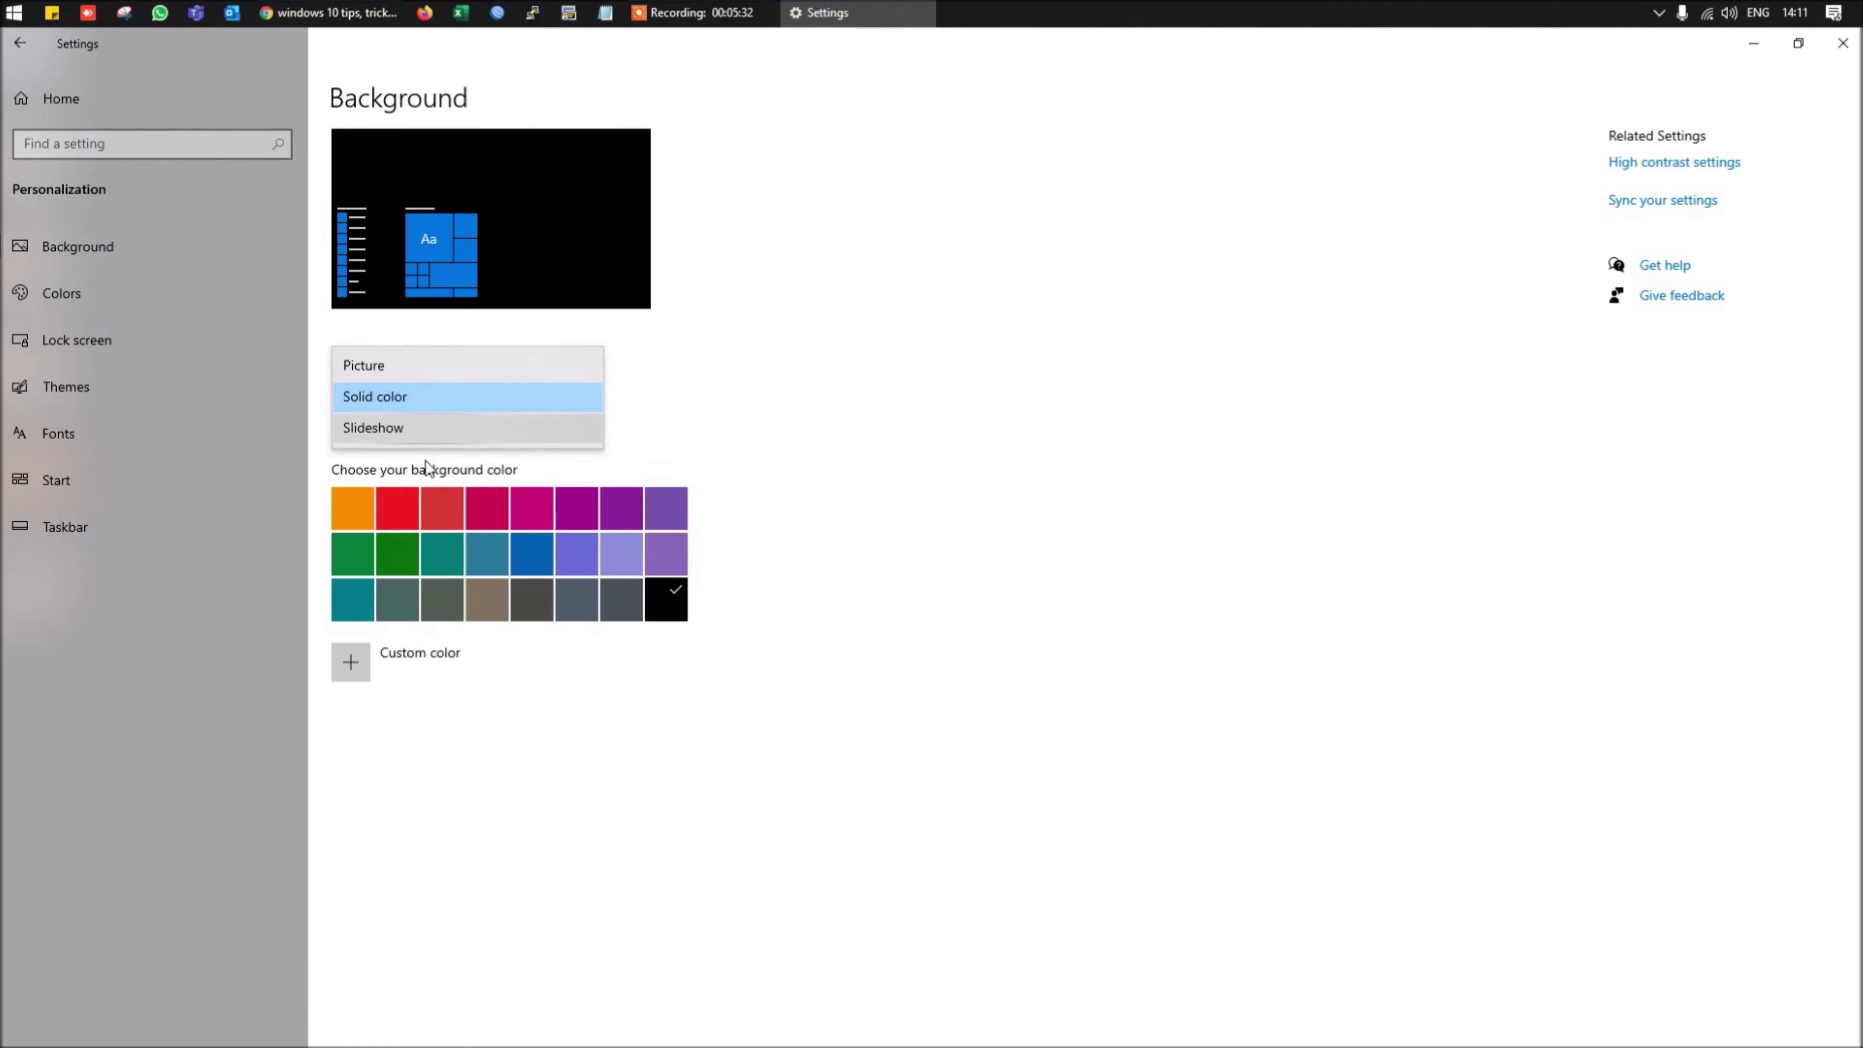
{"action": "left_click", "coordinate": [421, 404]}
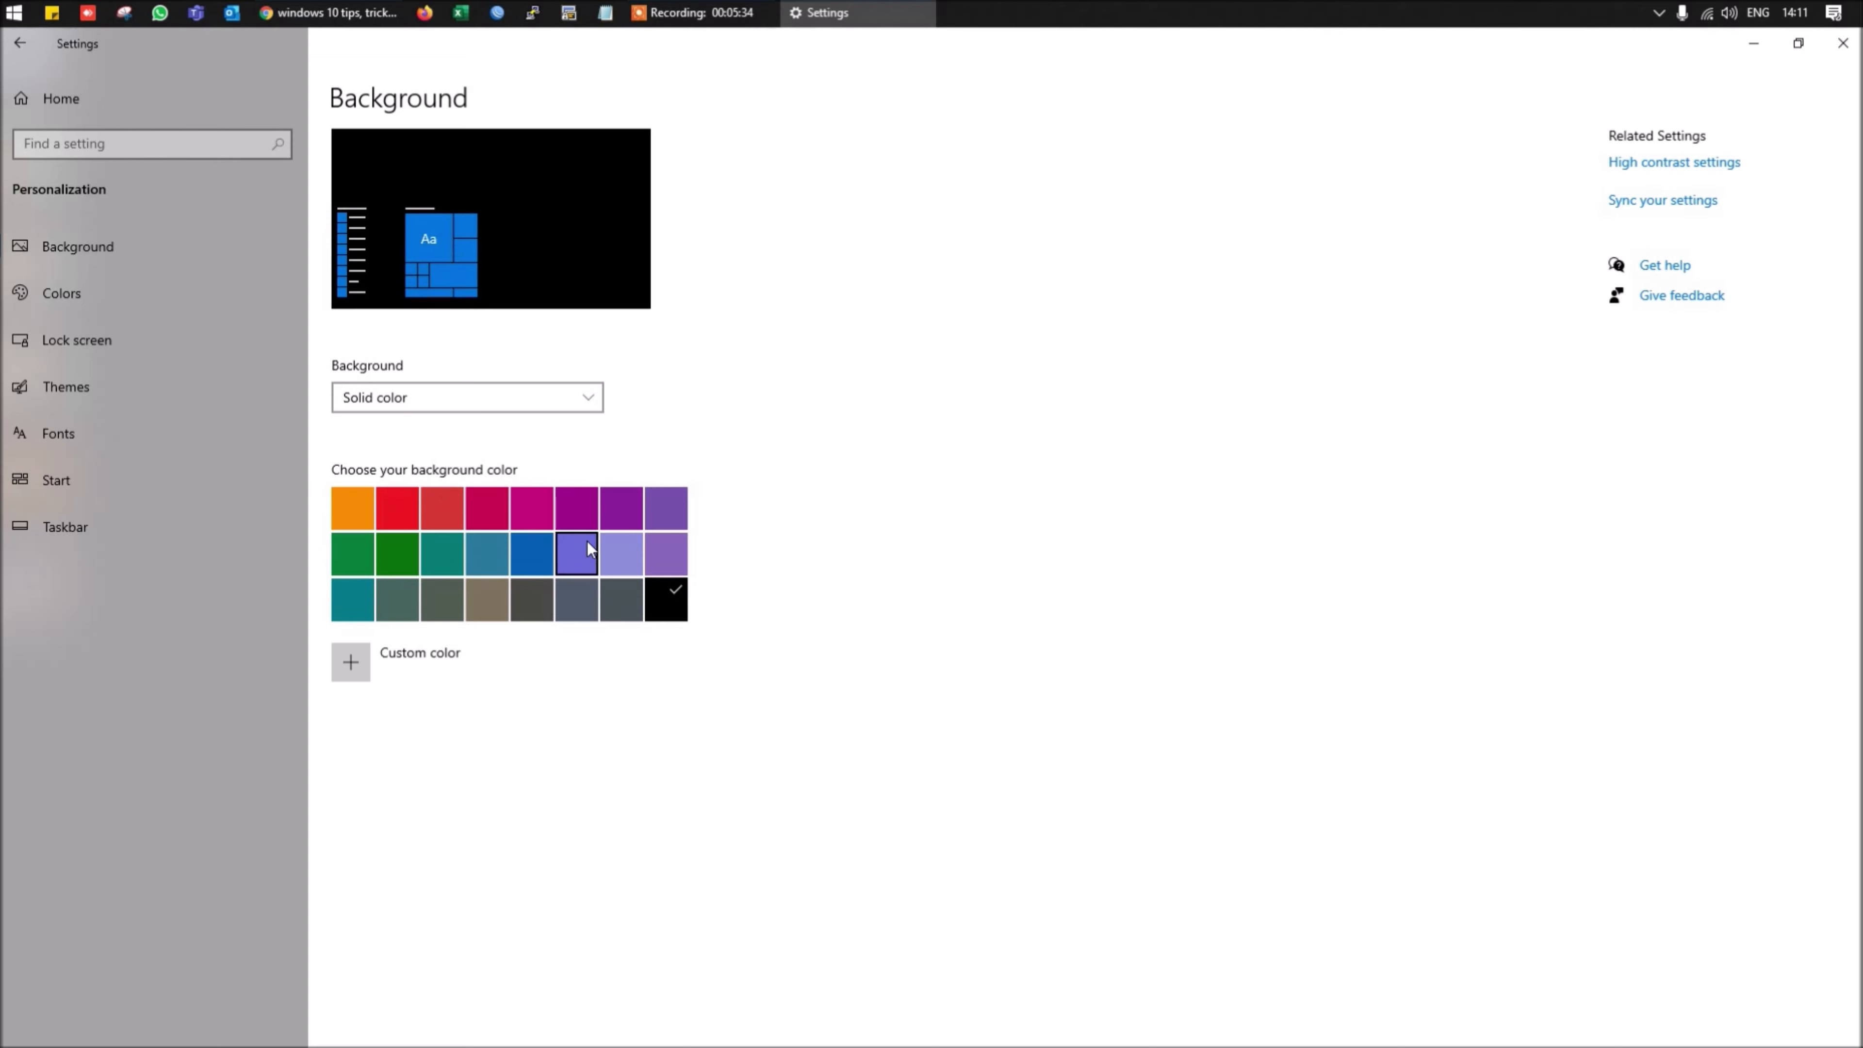
{"action": "left_click", "coordinate": [438, 407]}
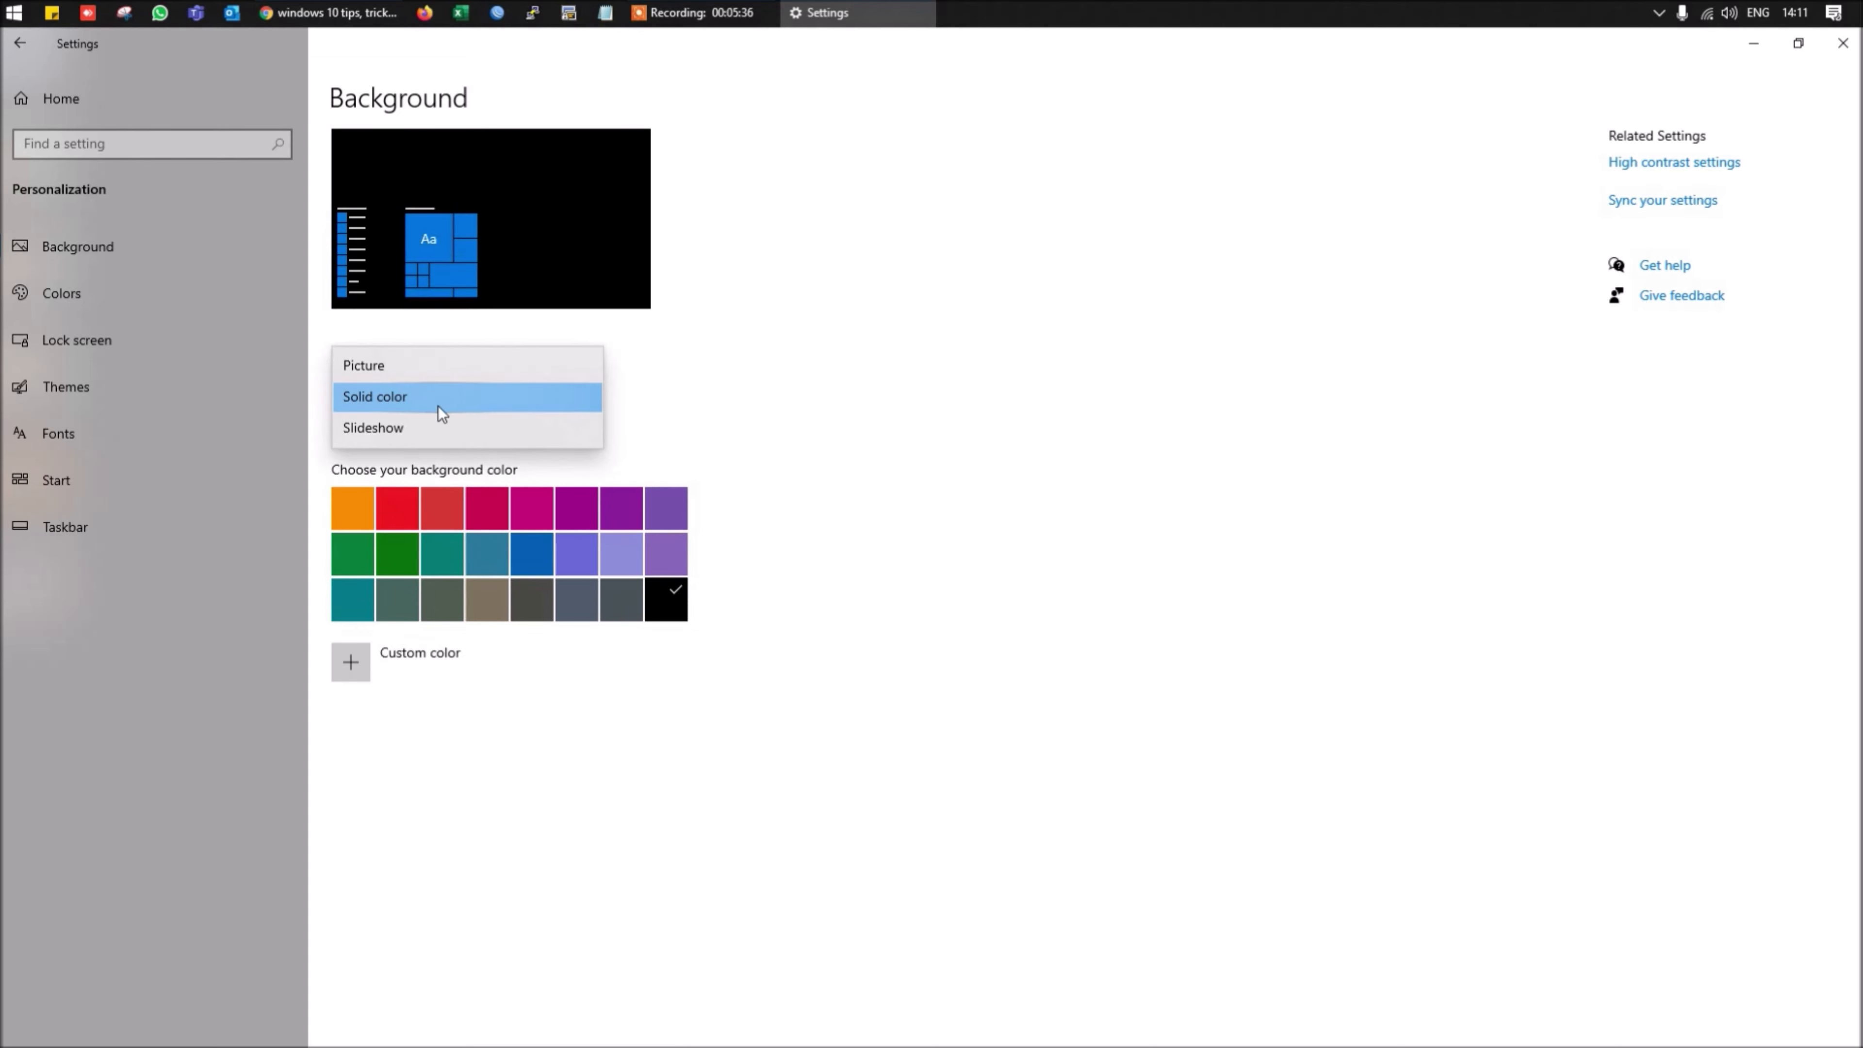
{"action": "left_click", "coordinate": [383, 365]}
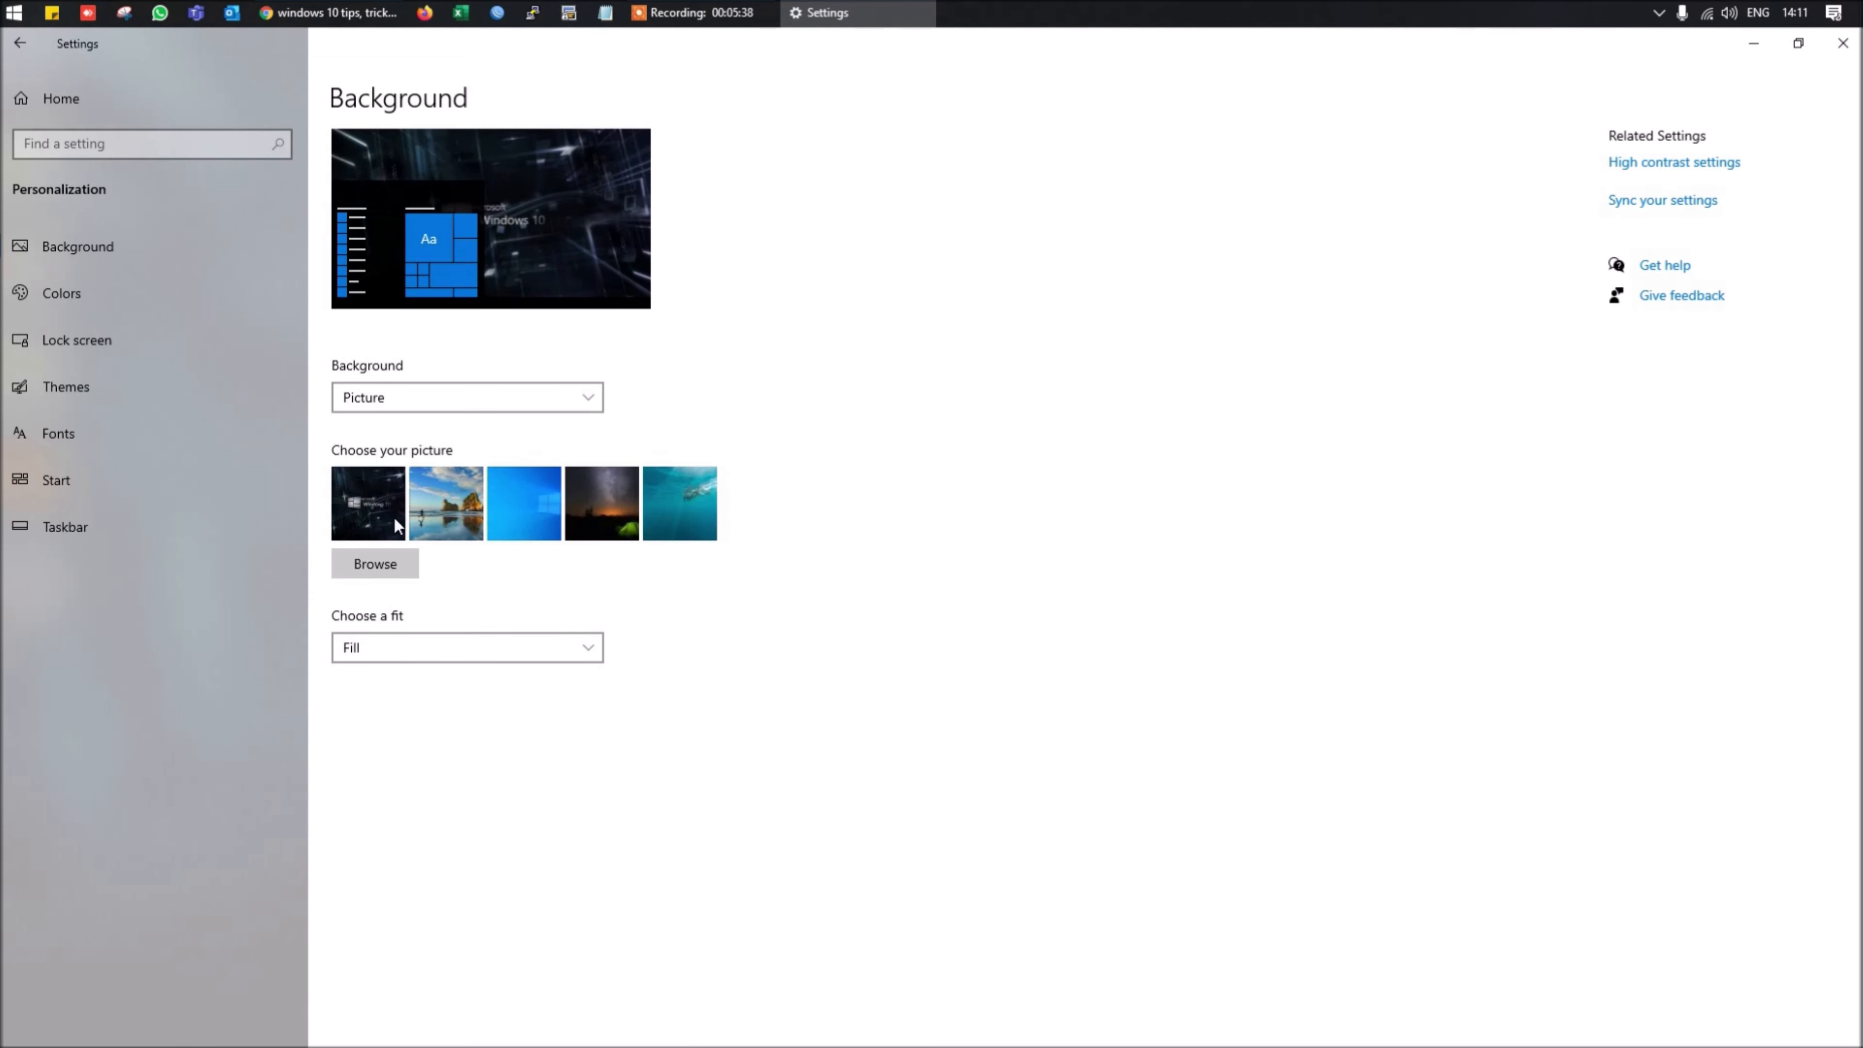
Open and cancel the browser for a background picture, and set the desktop background to Slideshow
{"action": "left_click", "coordinate": [401, 567]}
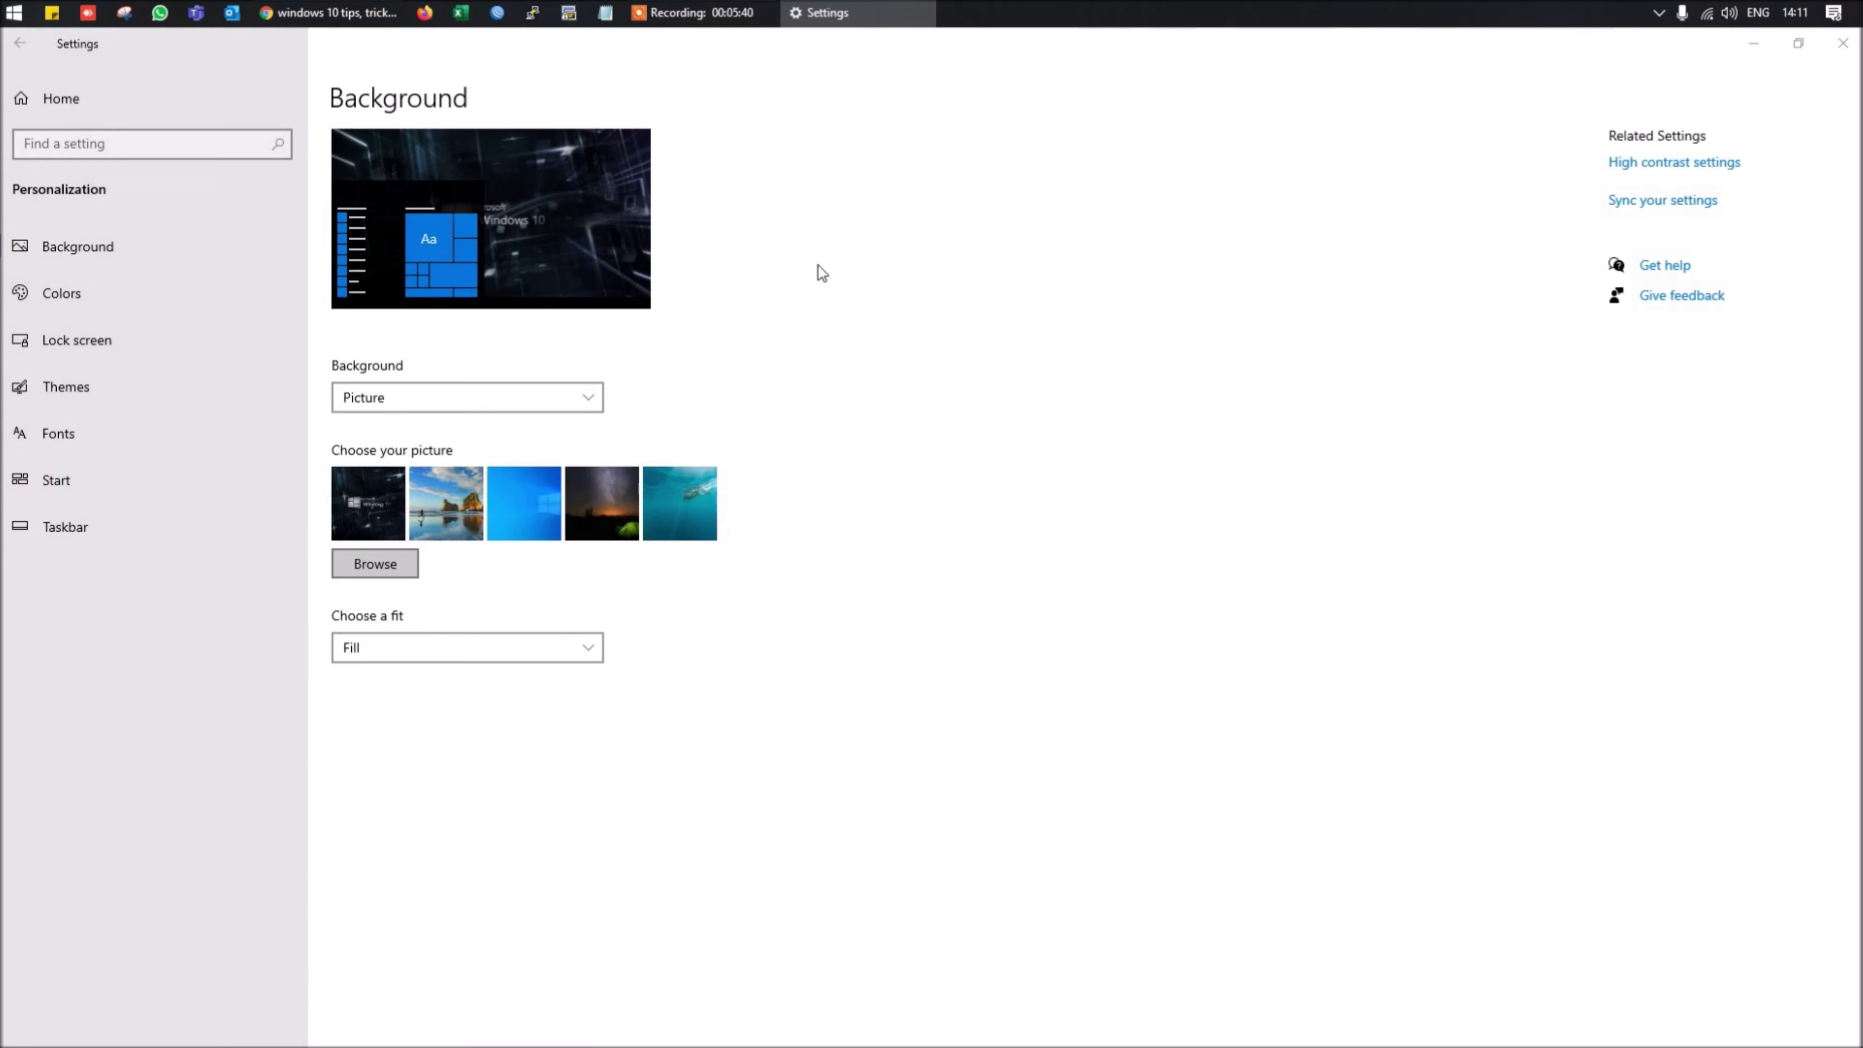
{"action": "left_click", "coordinate": [863, 522]}
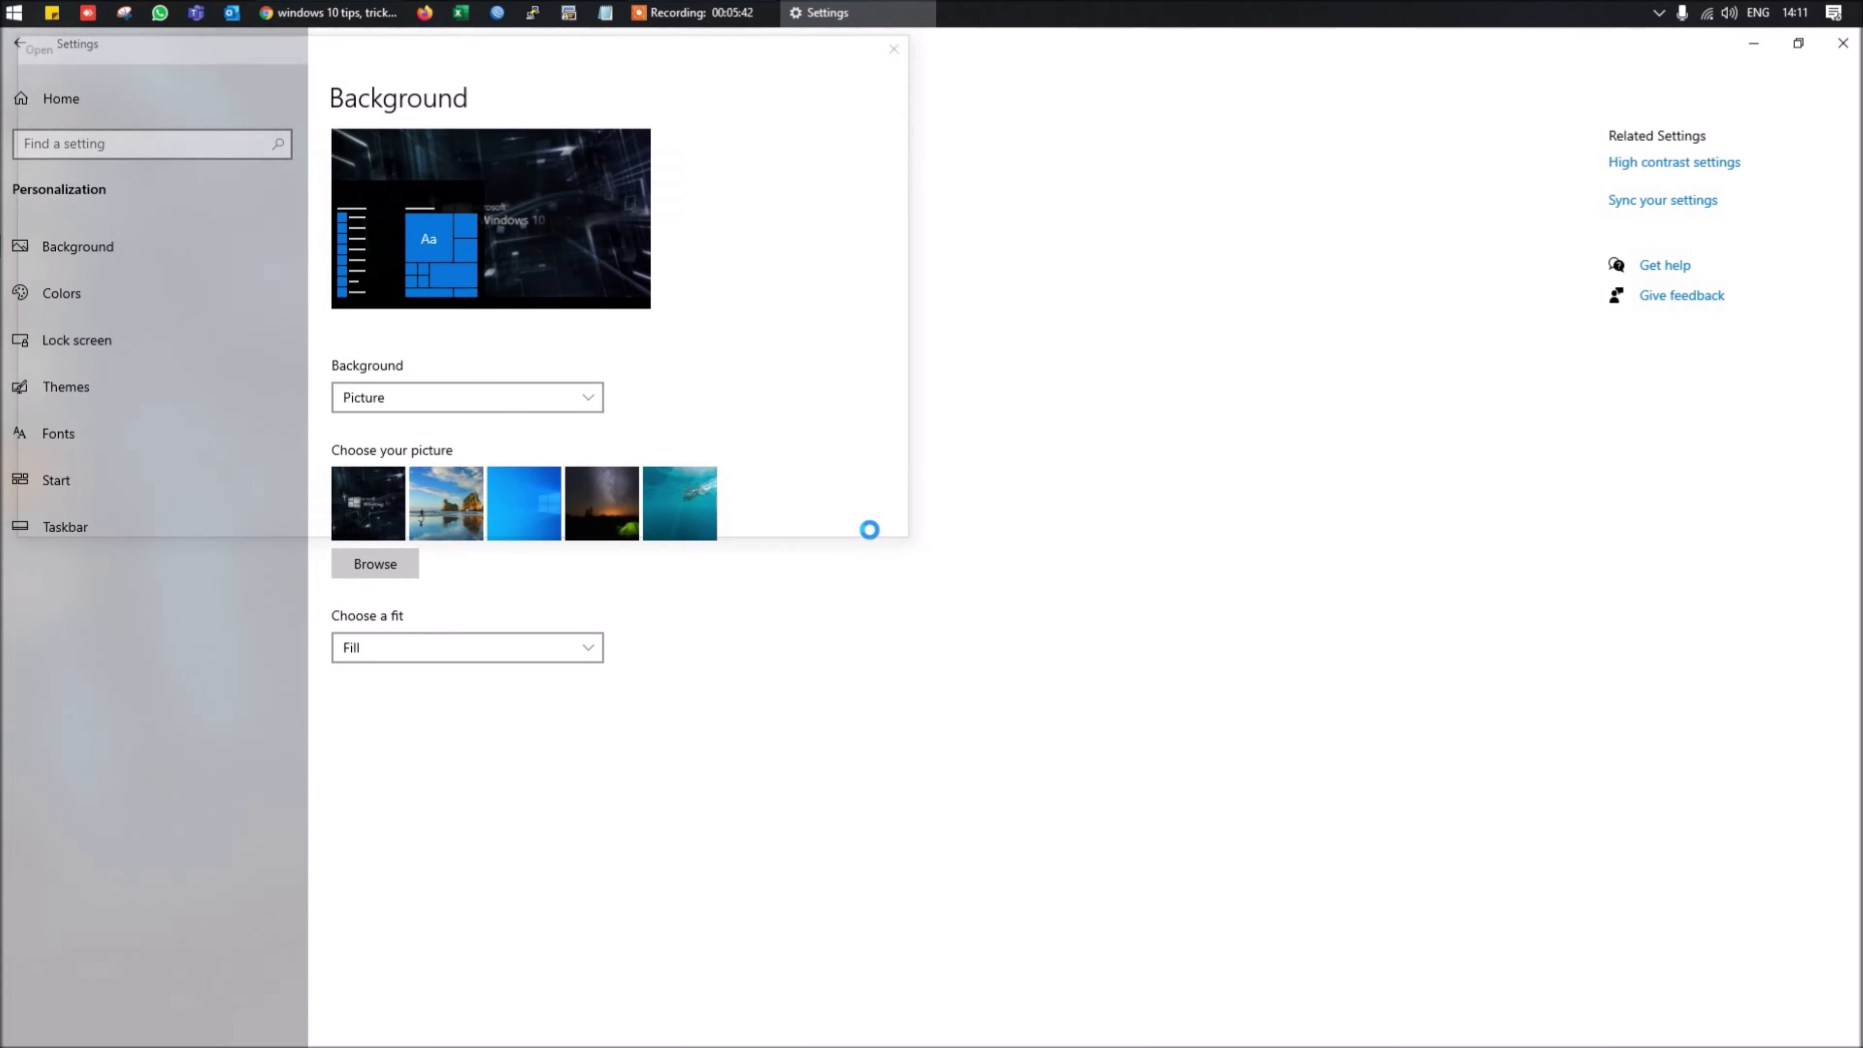
{"action": "left_click", "coordinate": [411, 398]}
{"action": "left_click", "coordinate": [375, 460]}
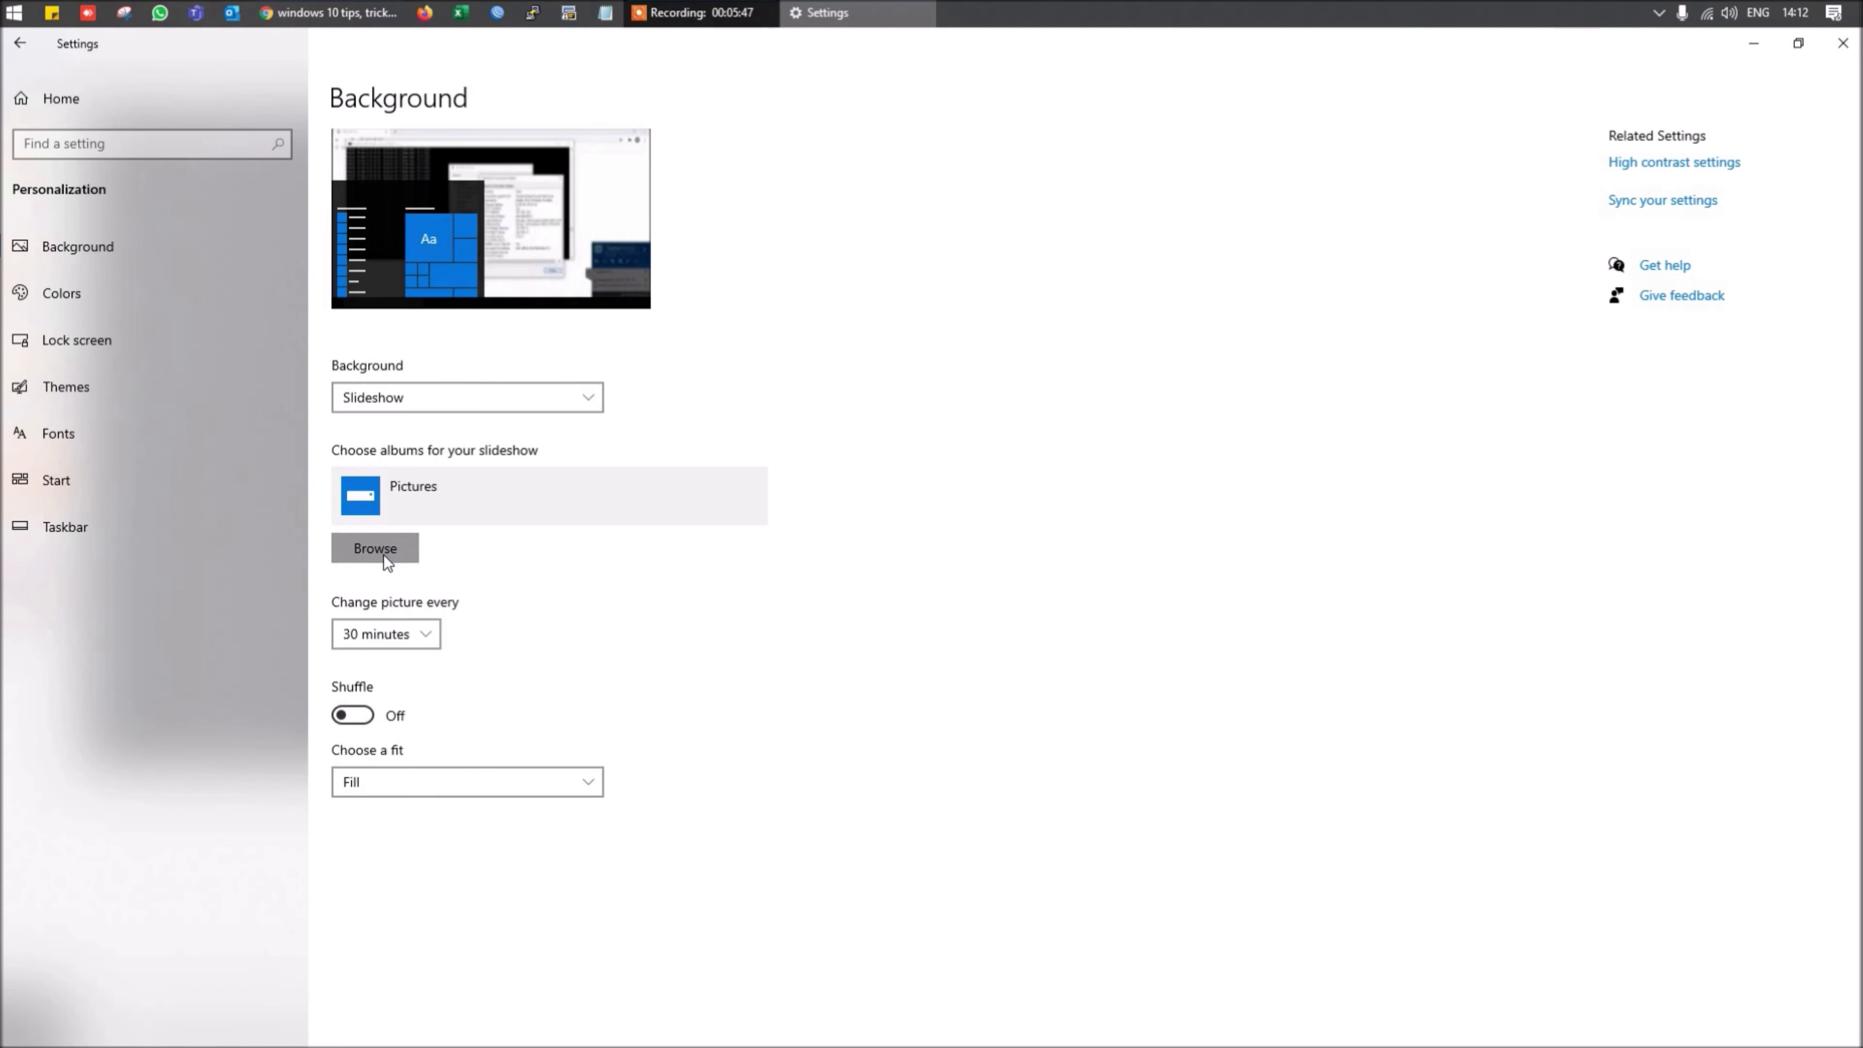
Check the slideshow's album folder, change interval and fit options, keeping Pictures, 30 minutes and Fill
{"action": "left_click", "coordinate": [383, 555]}
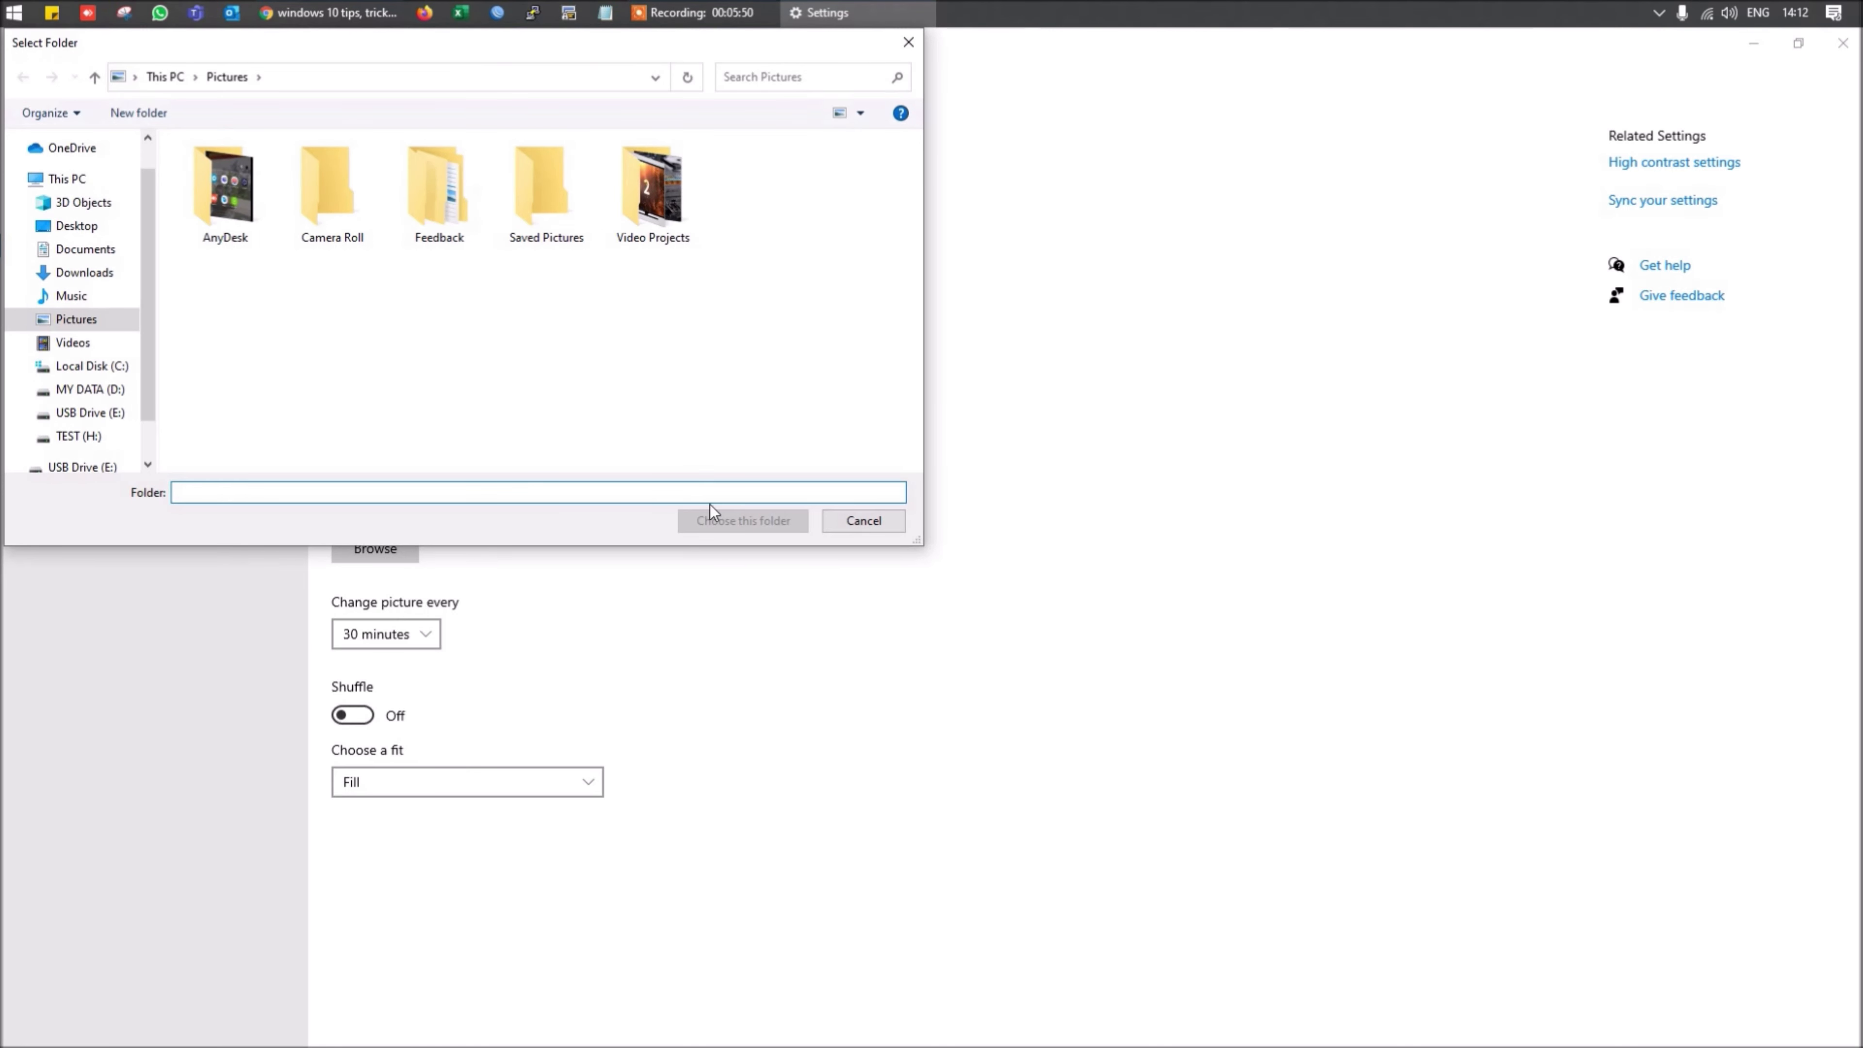
{"action": "left_click", "coordinate": [872, 524]}
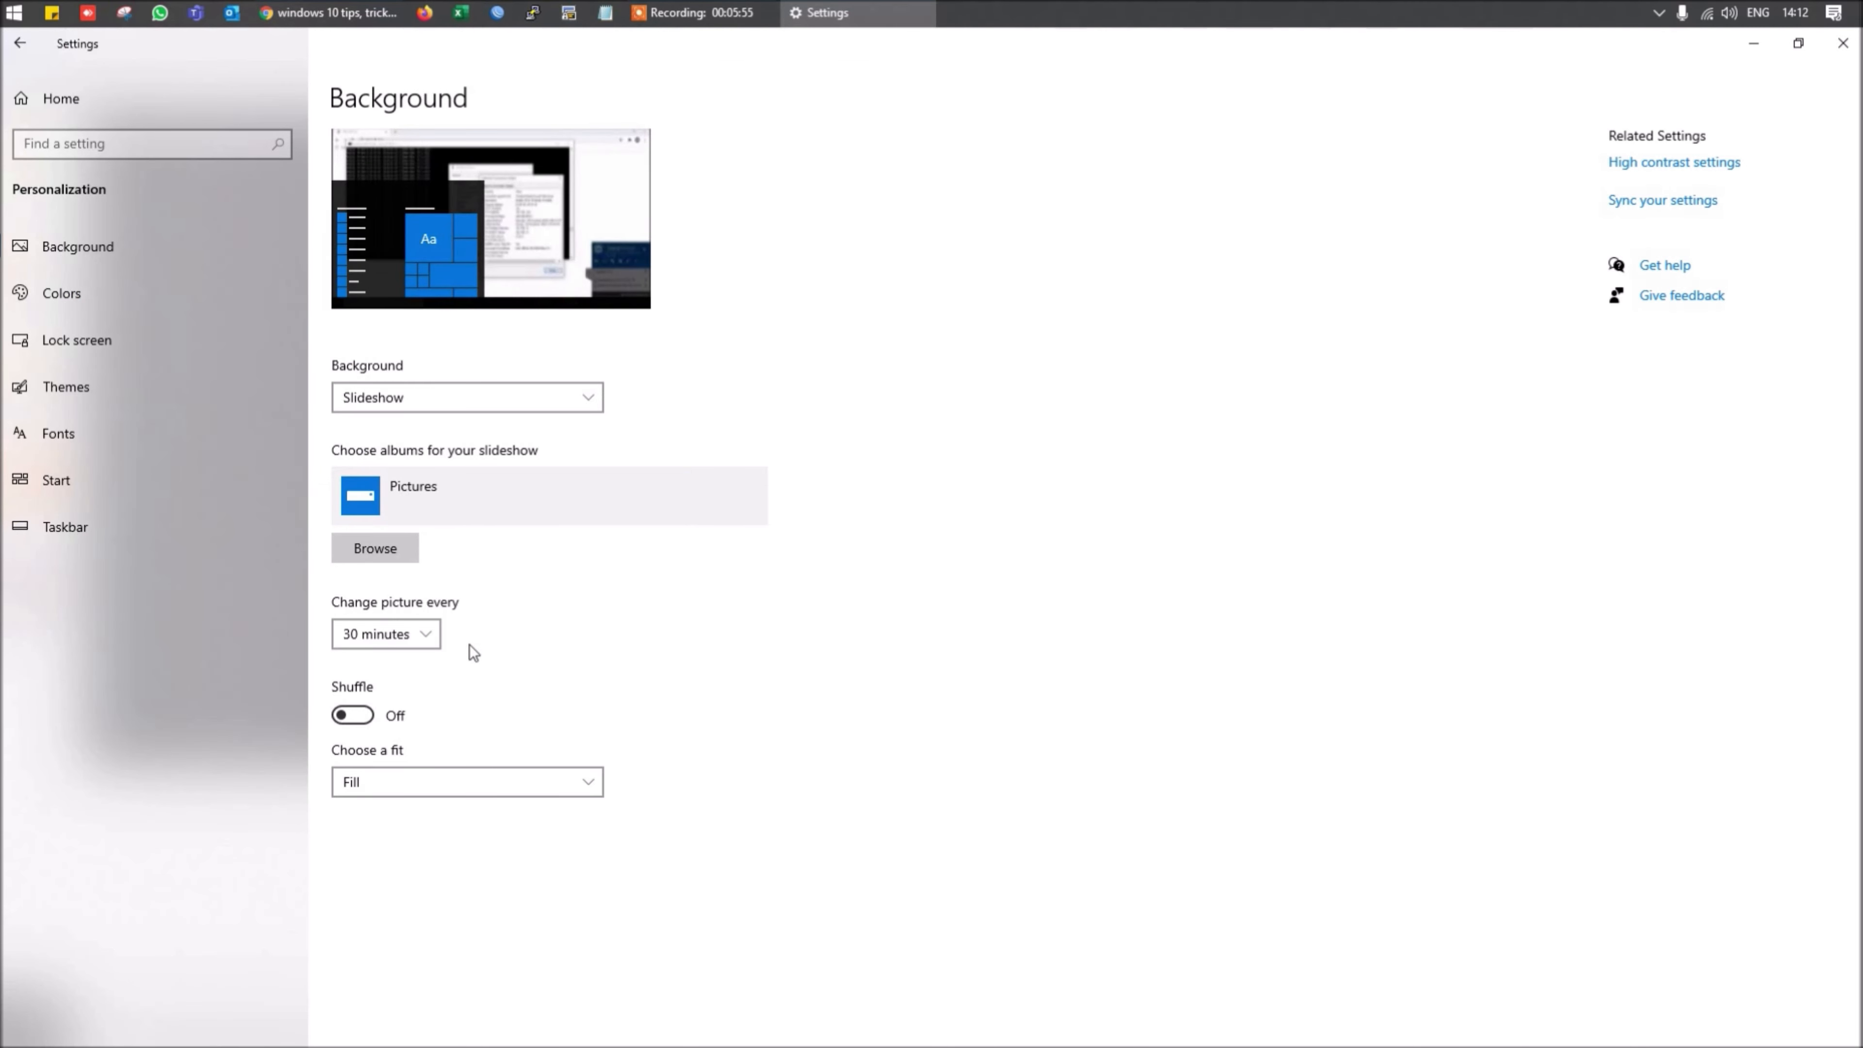
{"action": "left_click", "coordinate": [393, 638]}
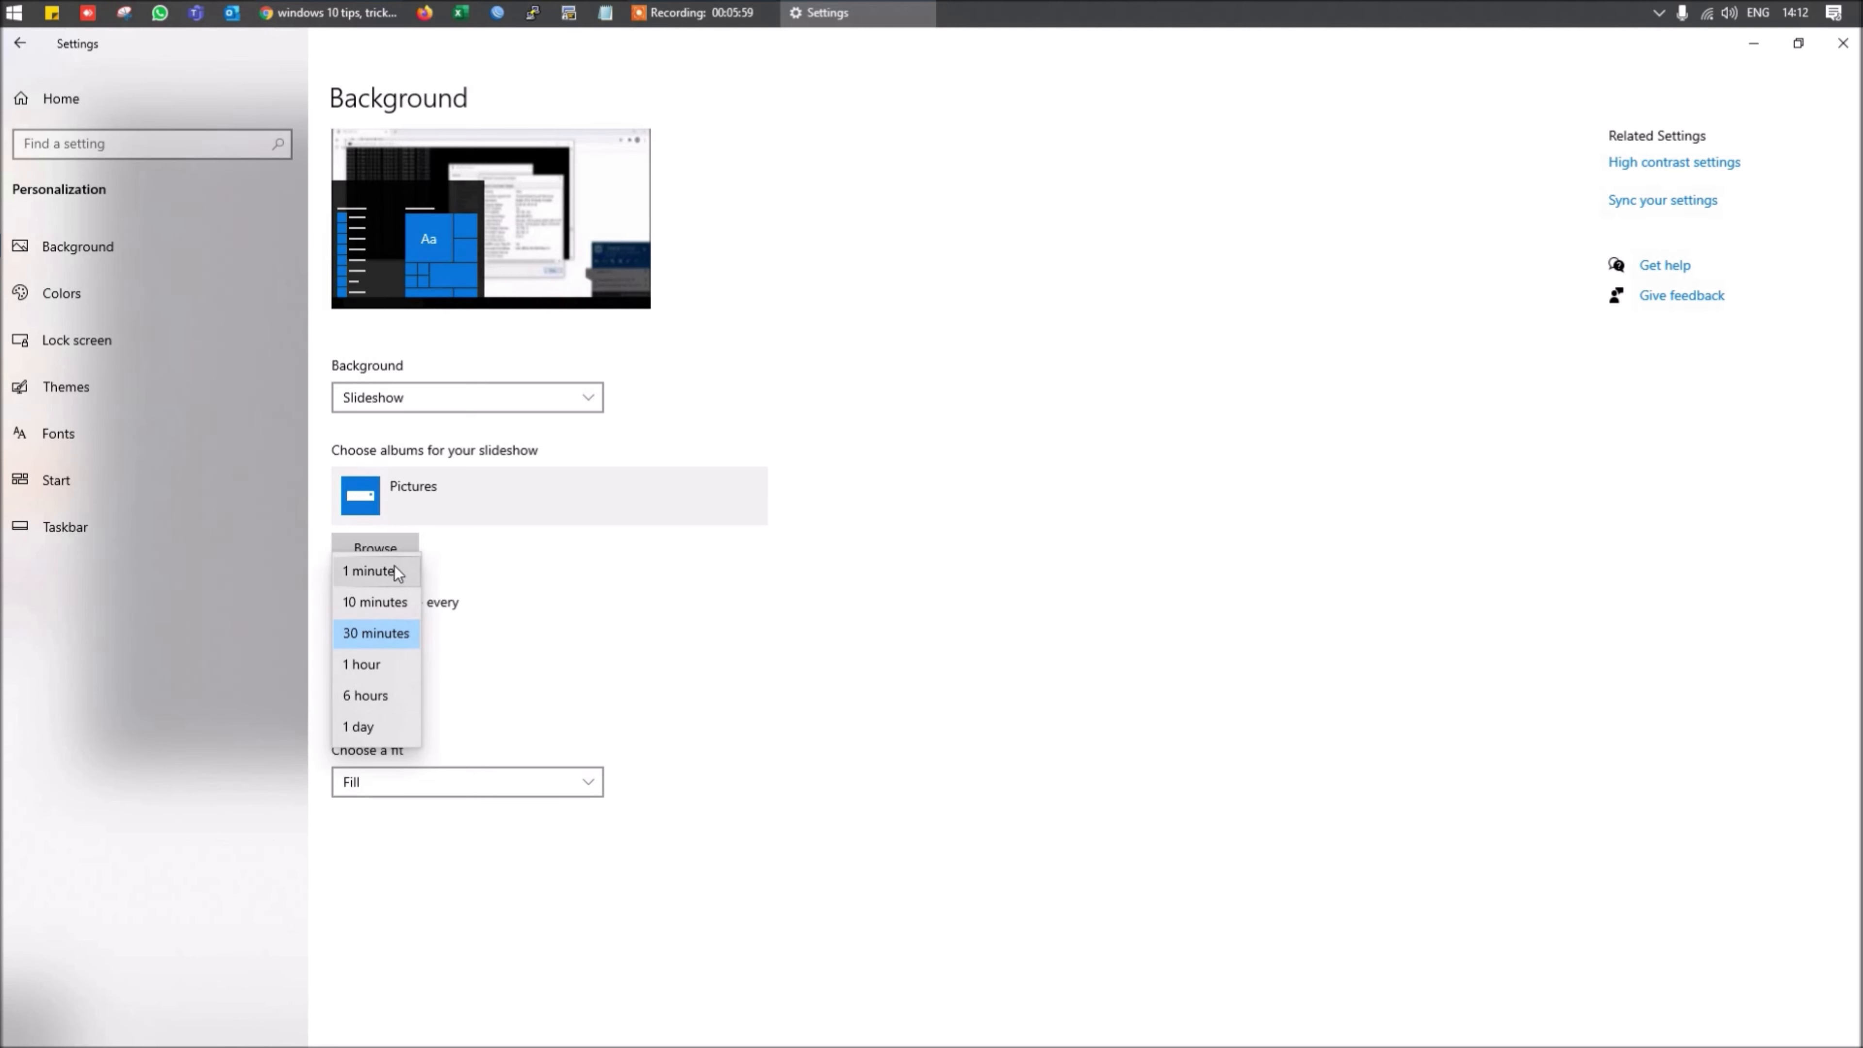
{"action": "left_click", "coordinate": [607, 677]}
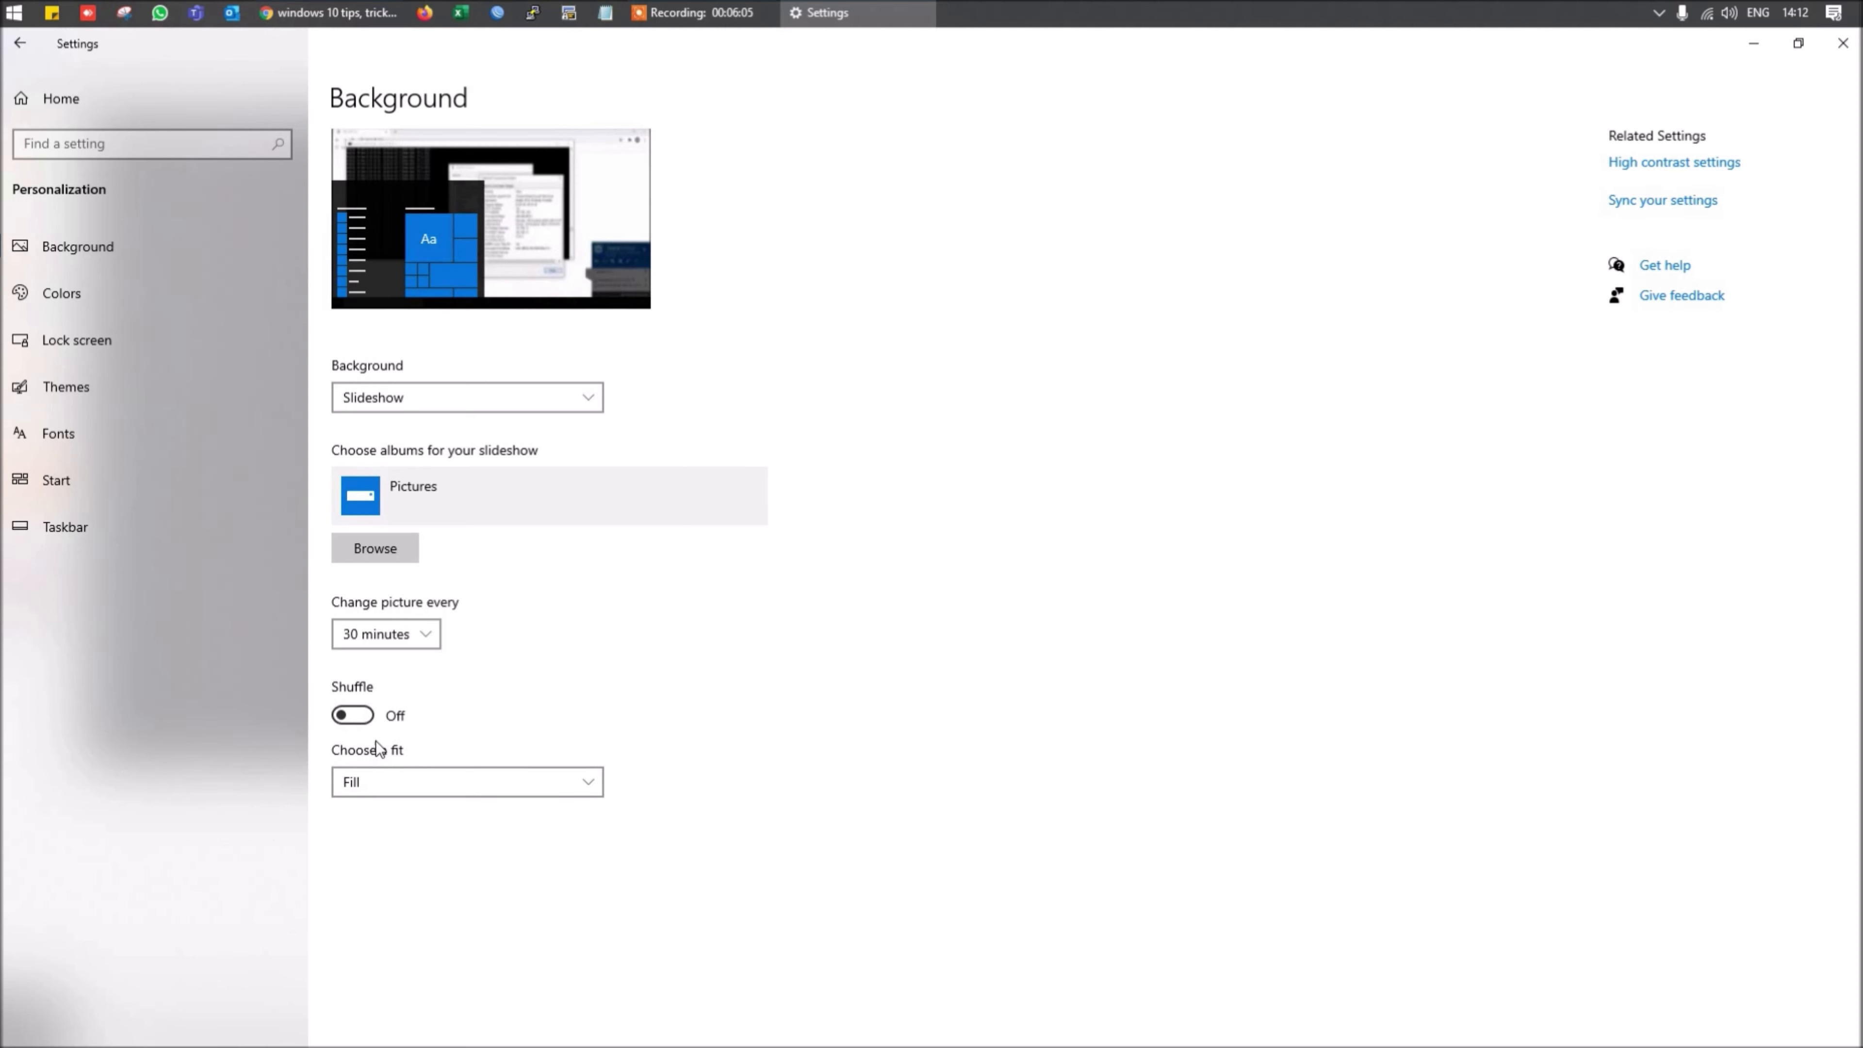
{"action": "left_click", "coordinate": [400, 787]}
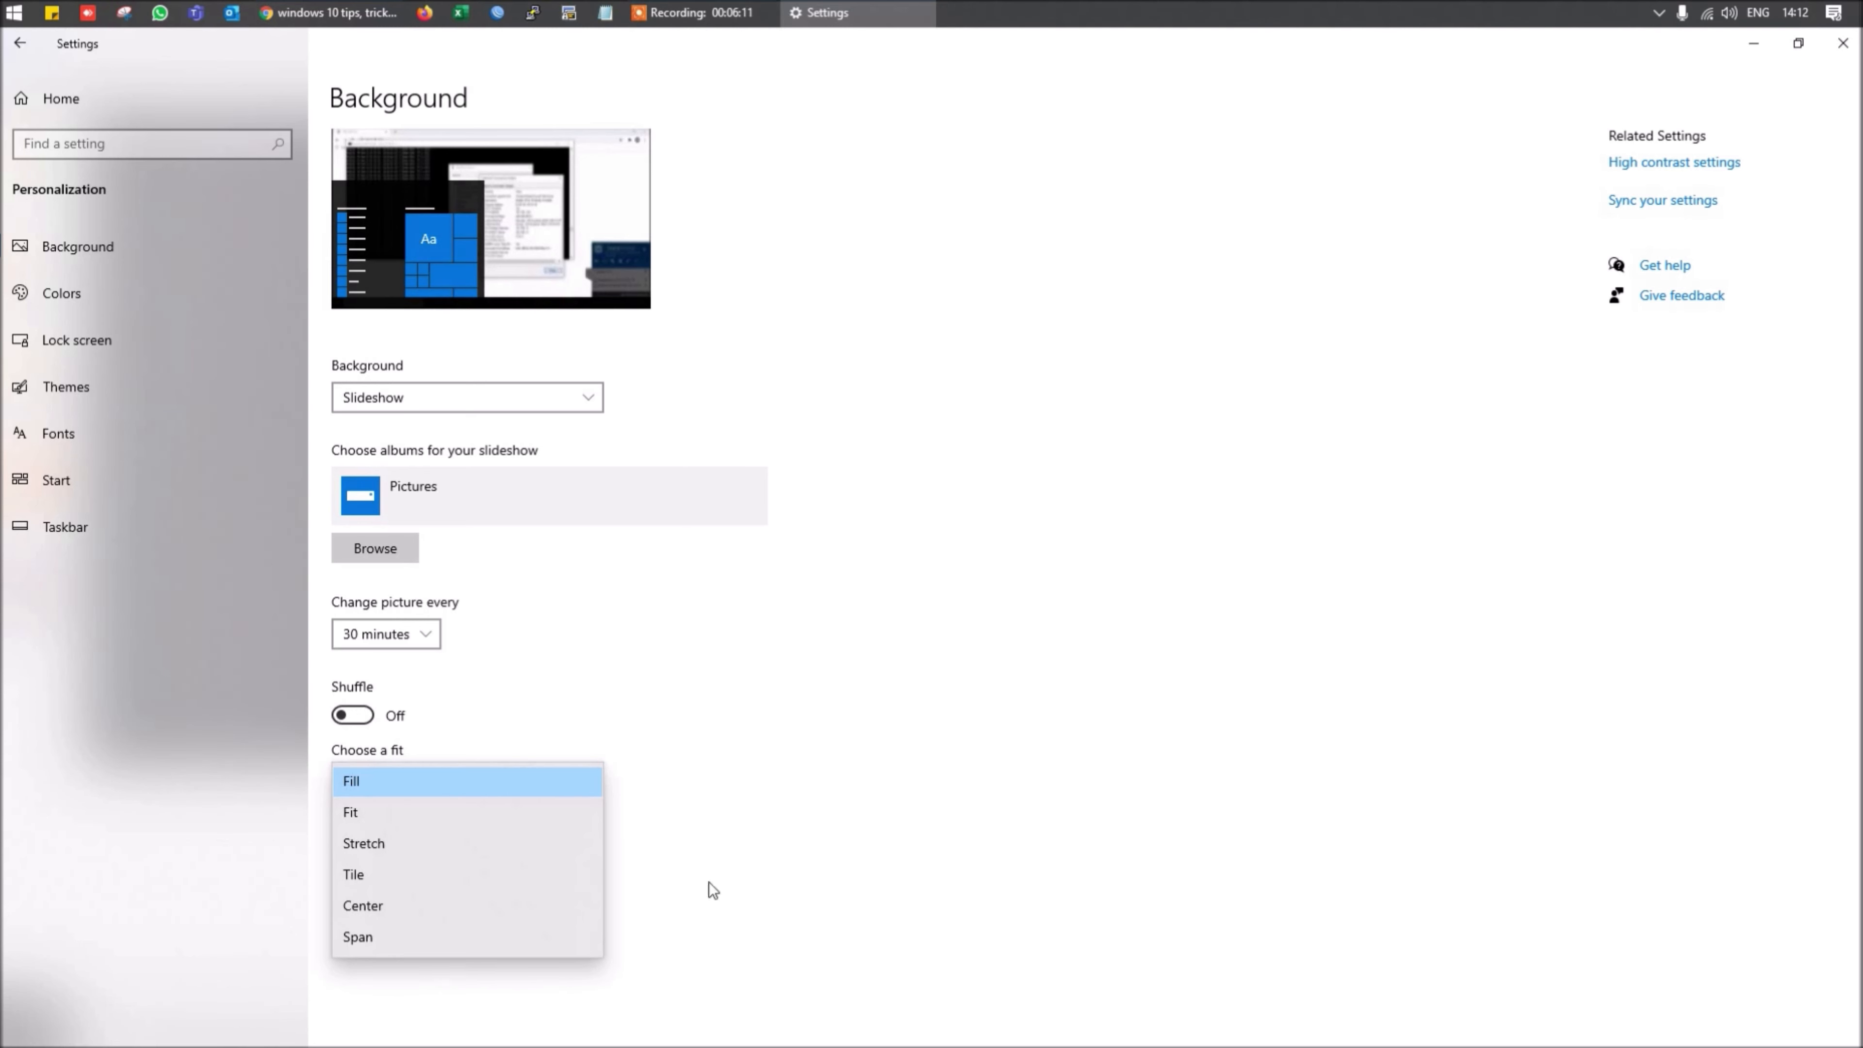
{"action": "left_click", "coordinate": [892, 704]}
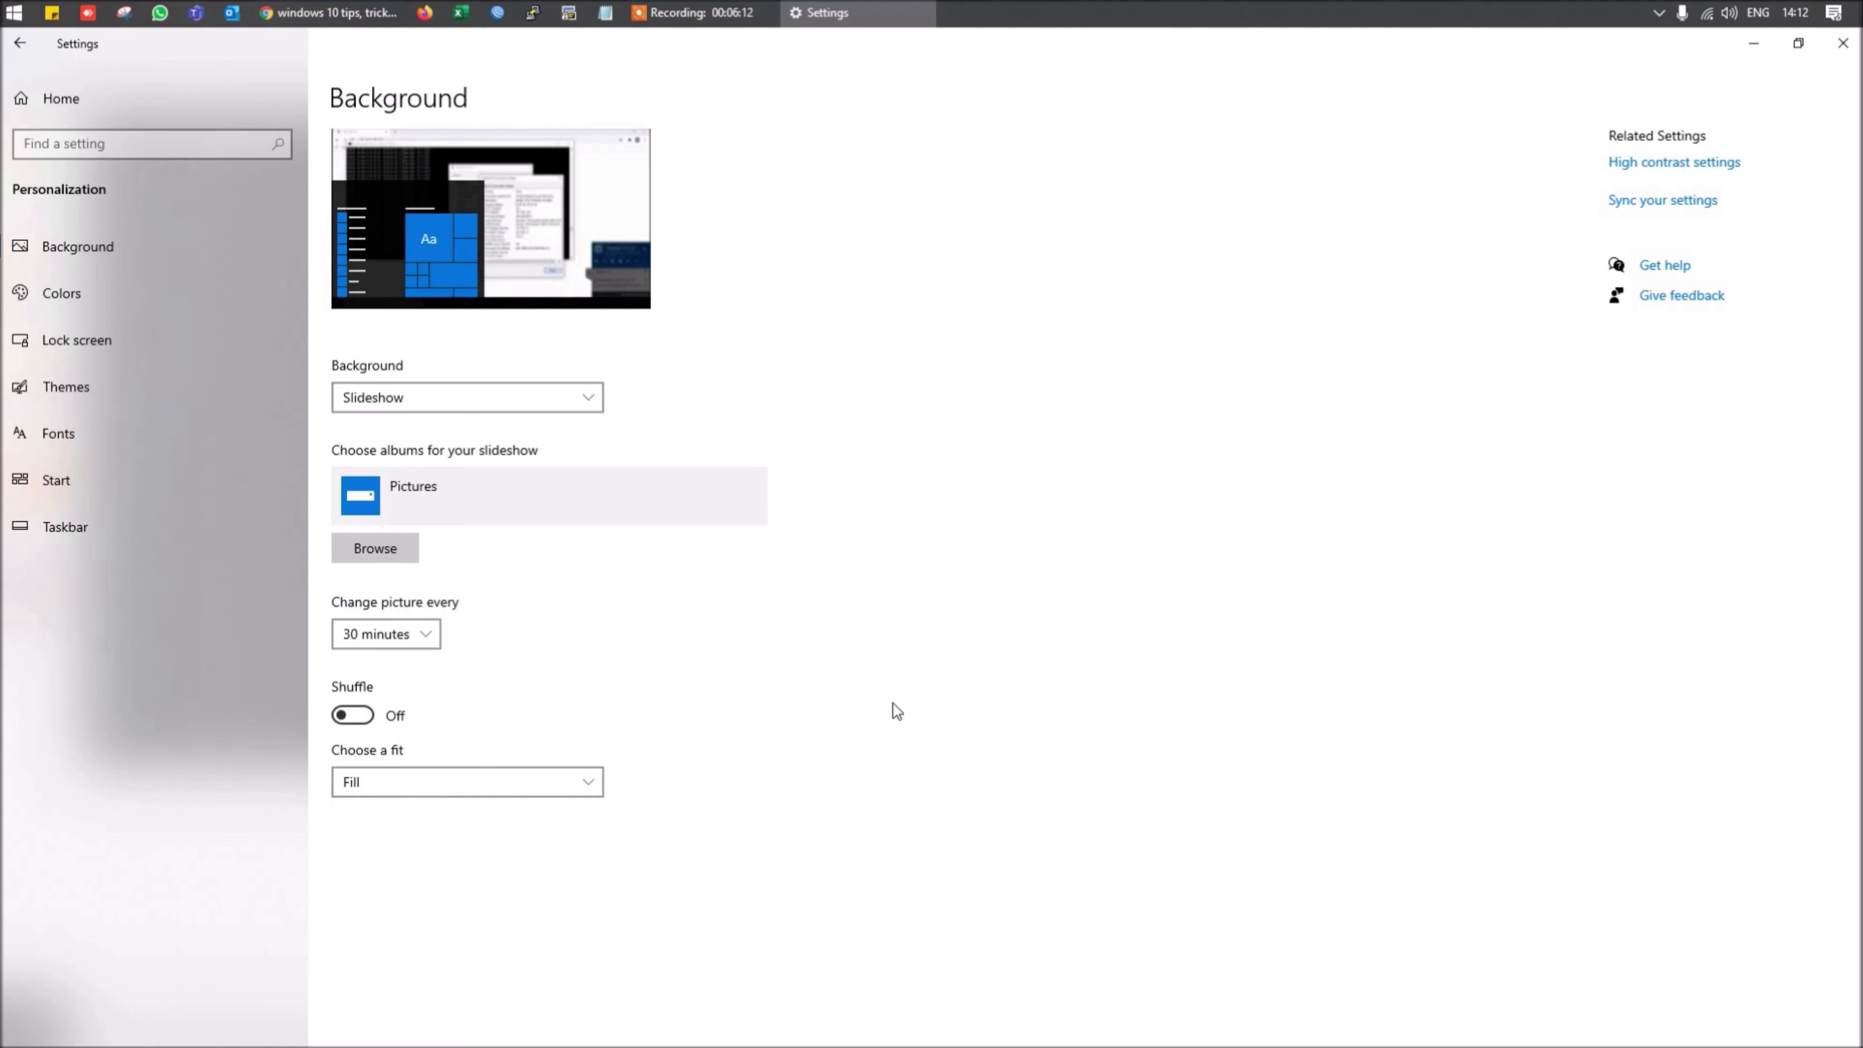
On the Colors page, try the Light and Dark presets, and choose Custom with Light for both the Windows and app modes
{"action": "left_click", "coordinate": [133, 292]}
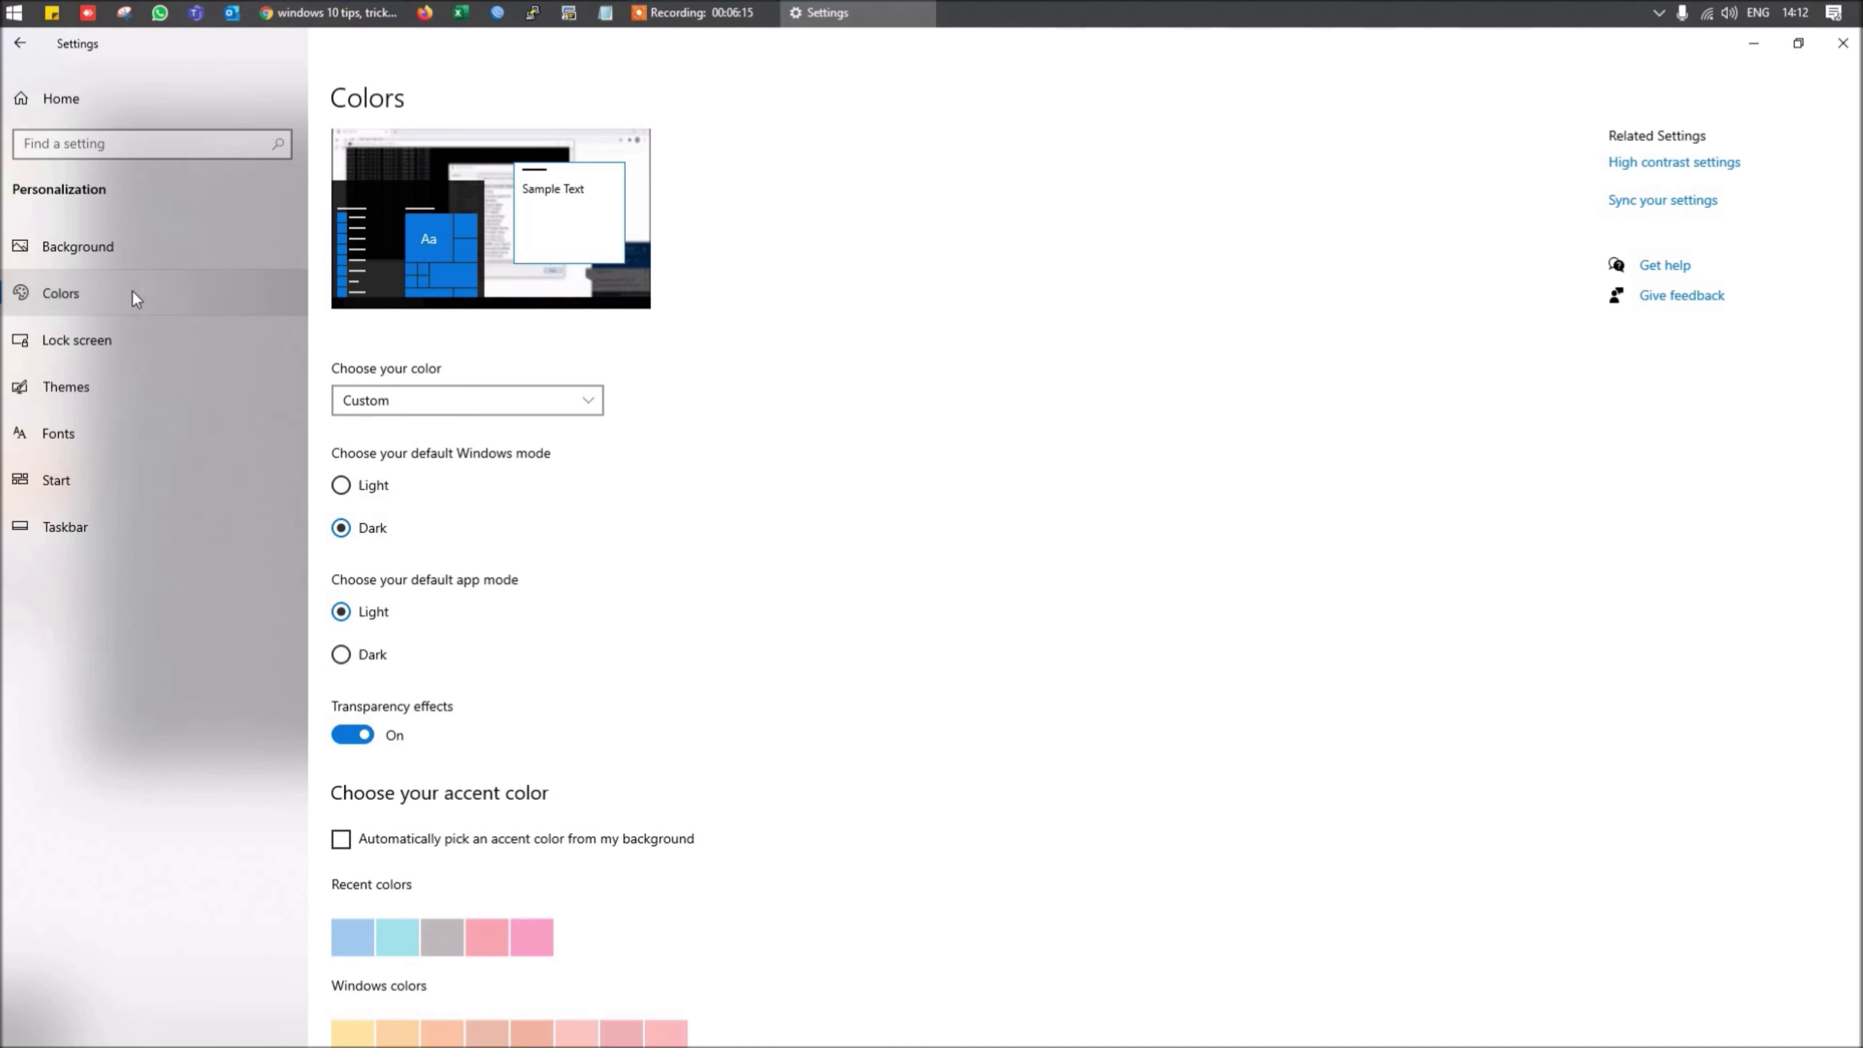
{"action": "left_click", "coordinate": [576, 403]}
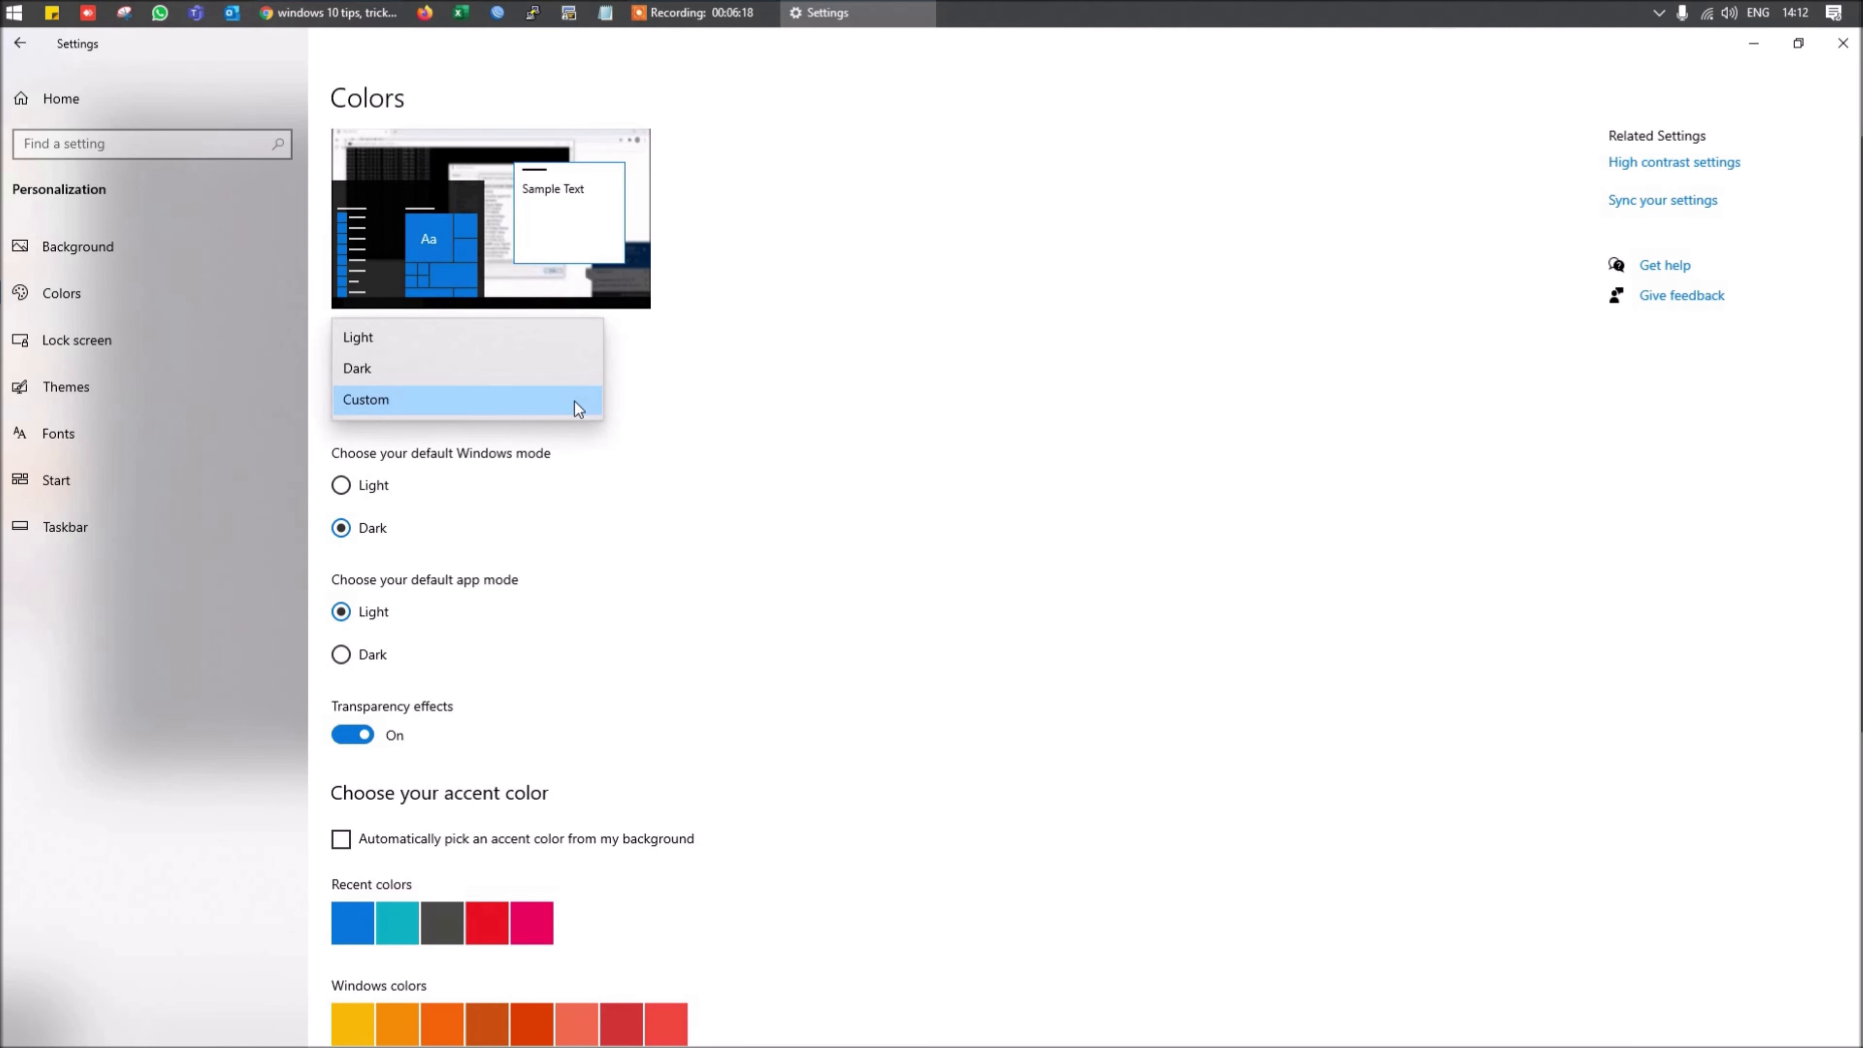
{"action": "left_click", "coordinate": [440, 336]}
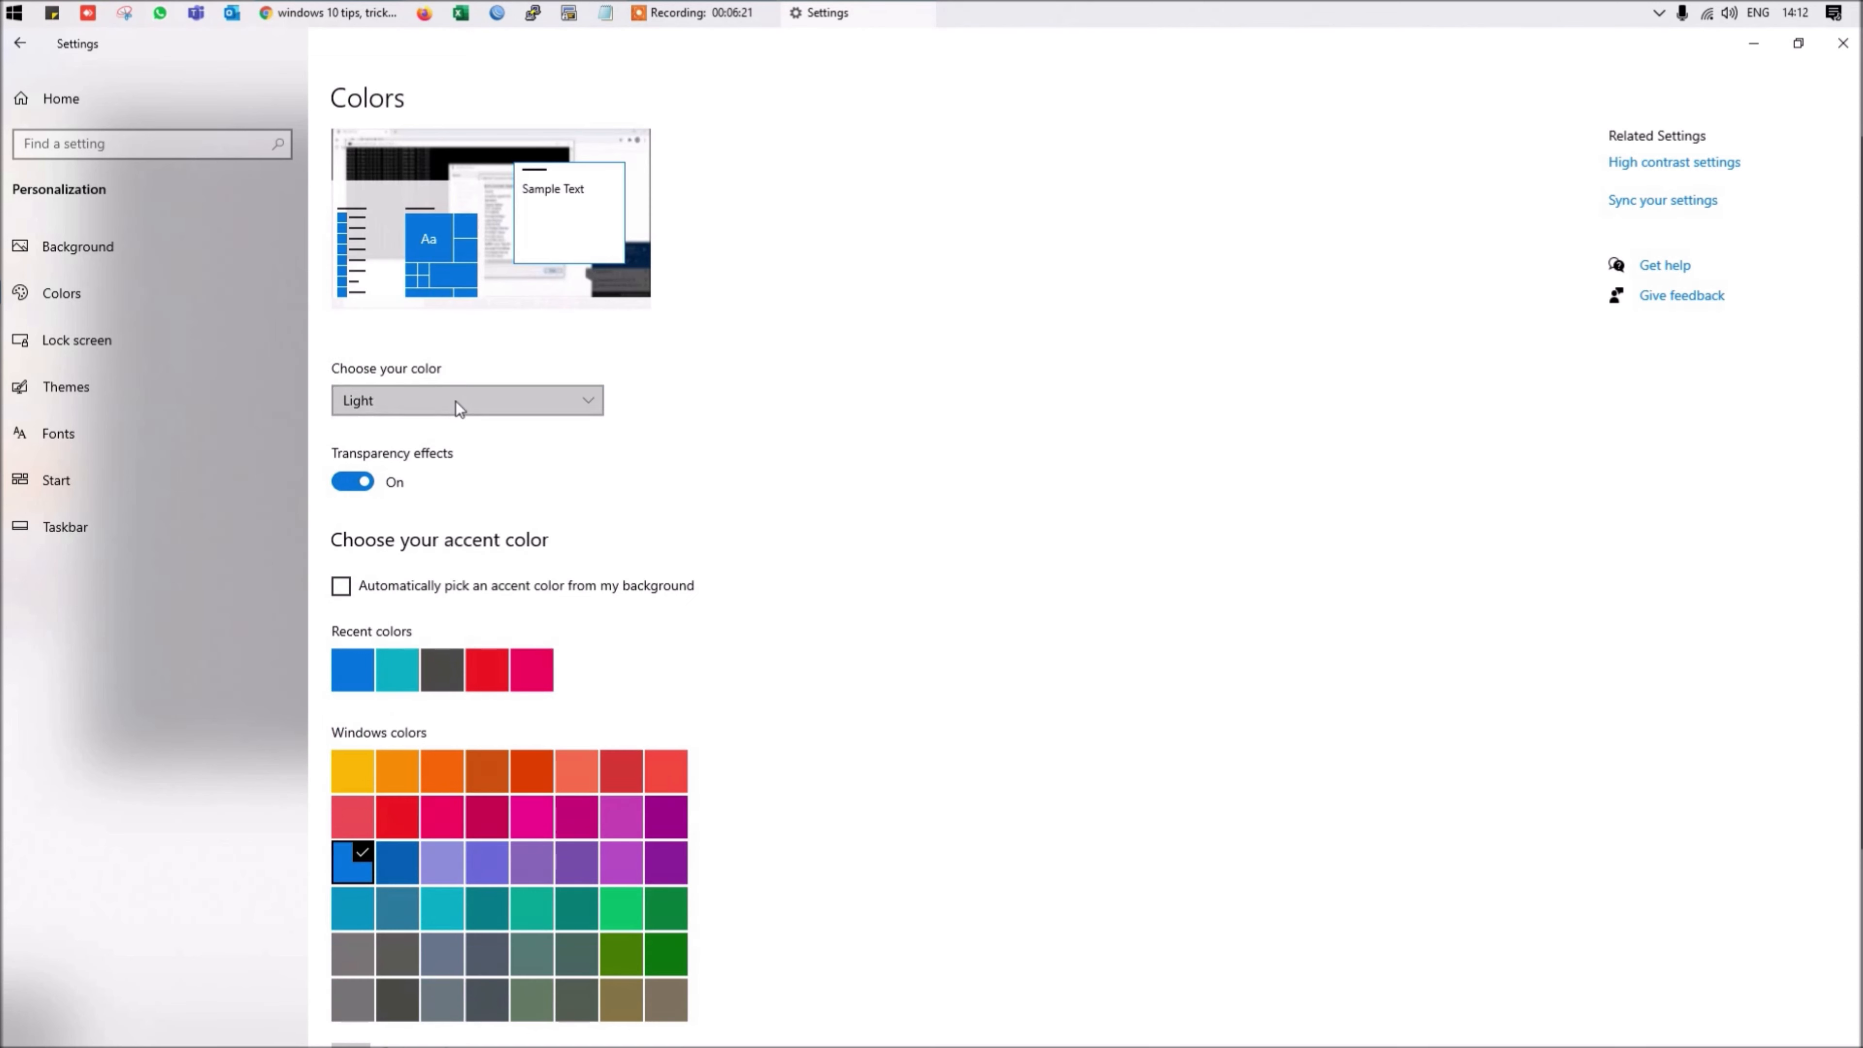
{"action": "left_click", "coordinate": [456, 400]}
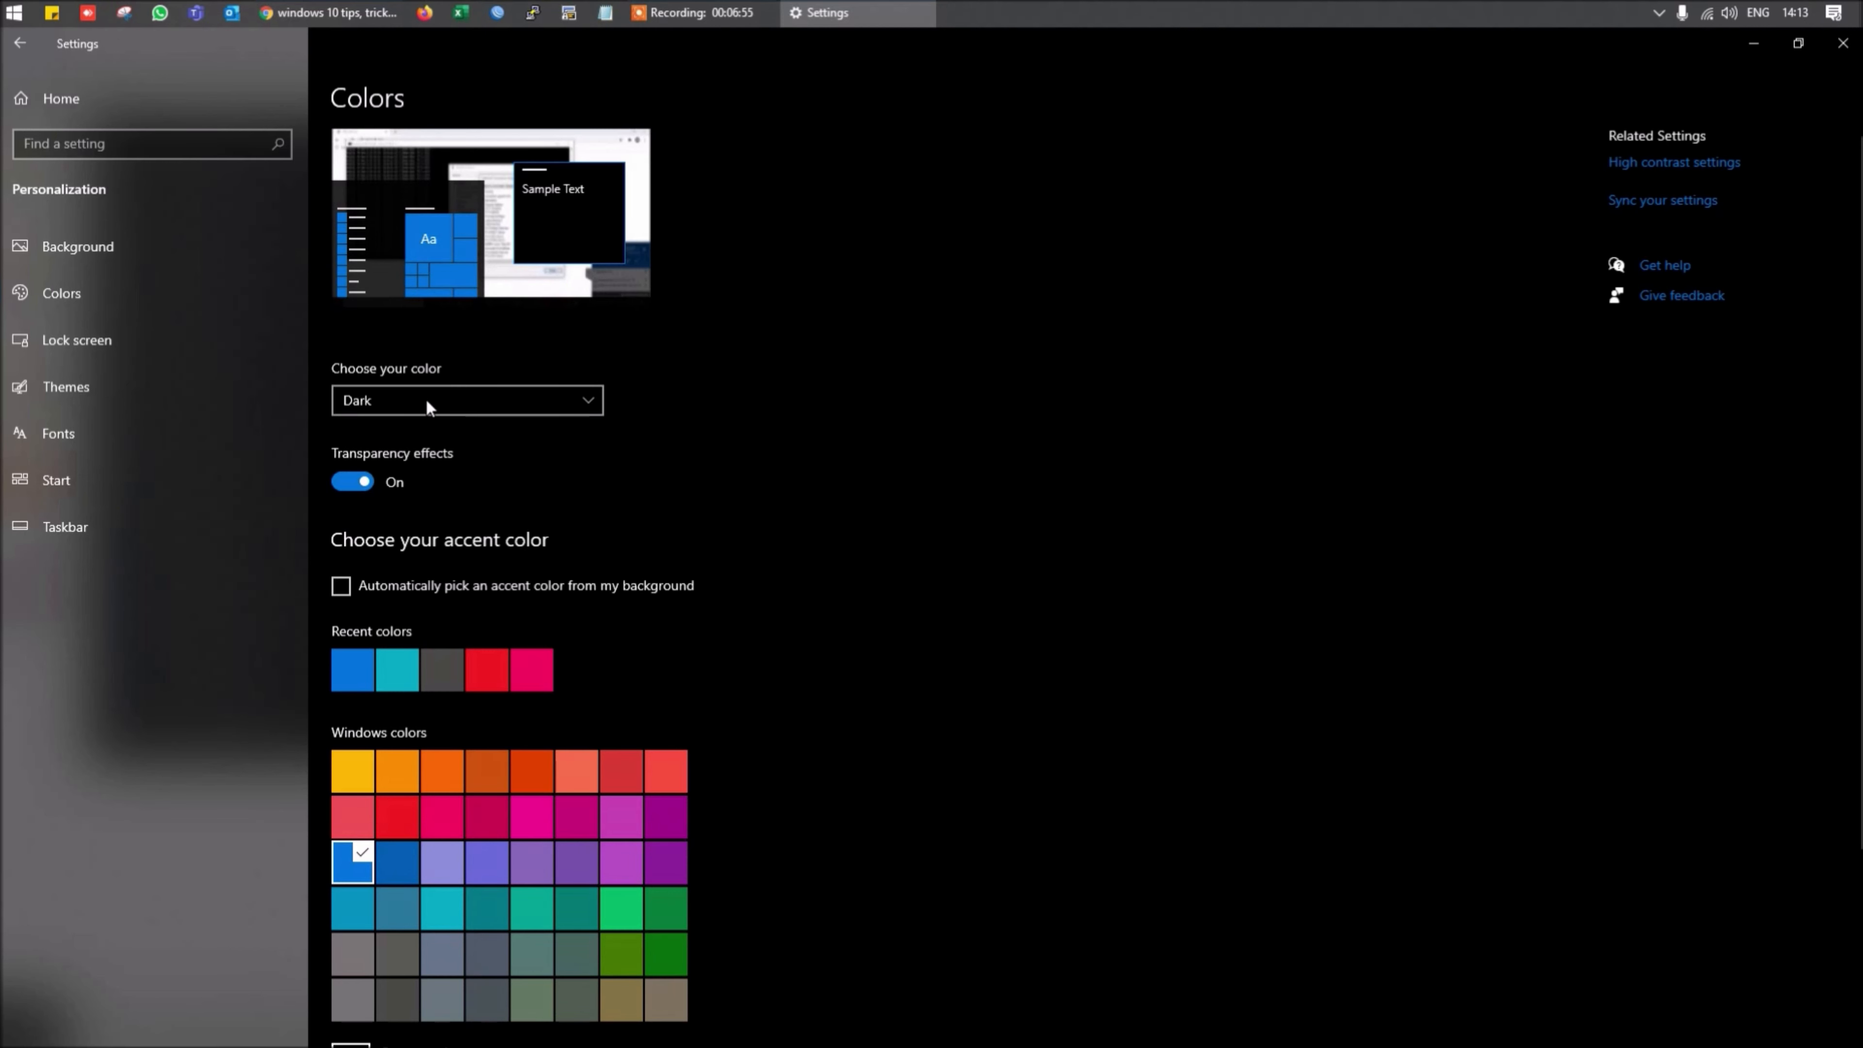
{"action": "left_click", "coordinate": [424, 397]}
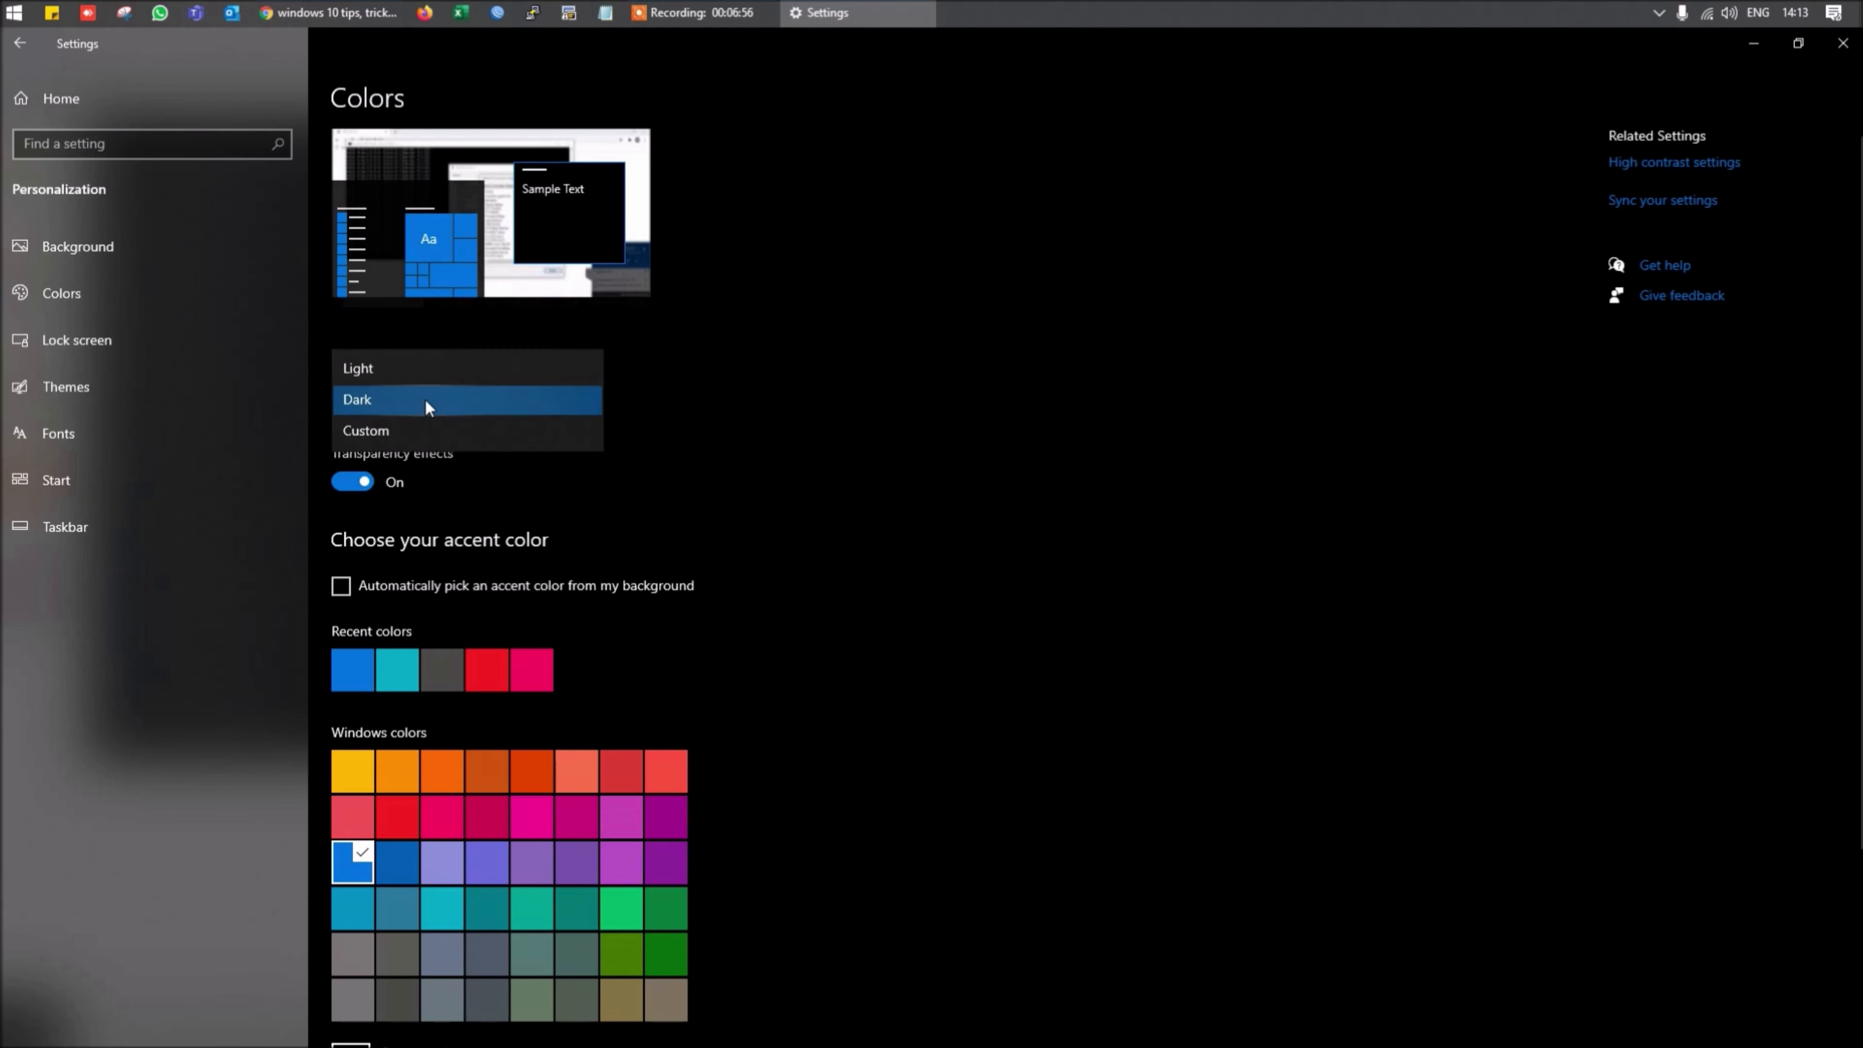
{"action": "left_click", "coordinate": [384, 432]}
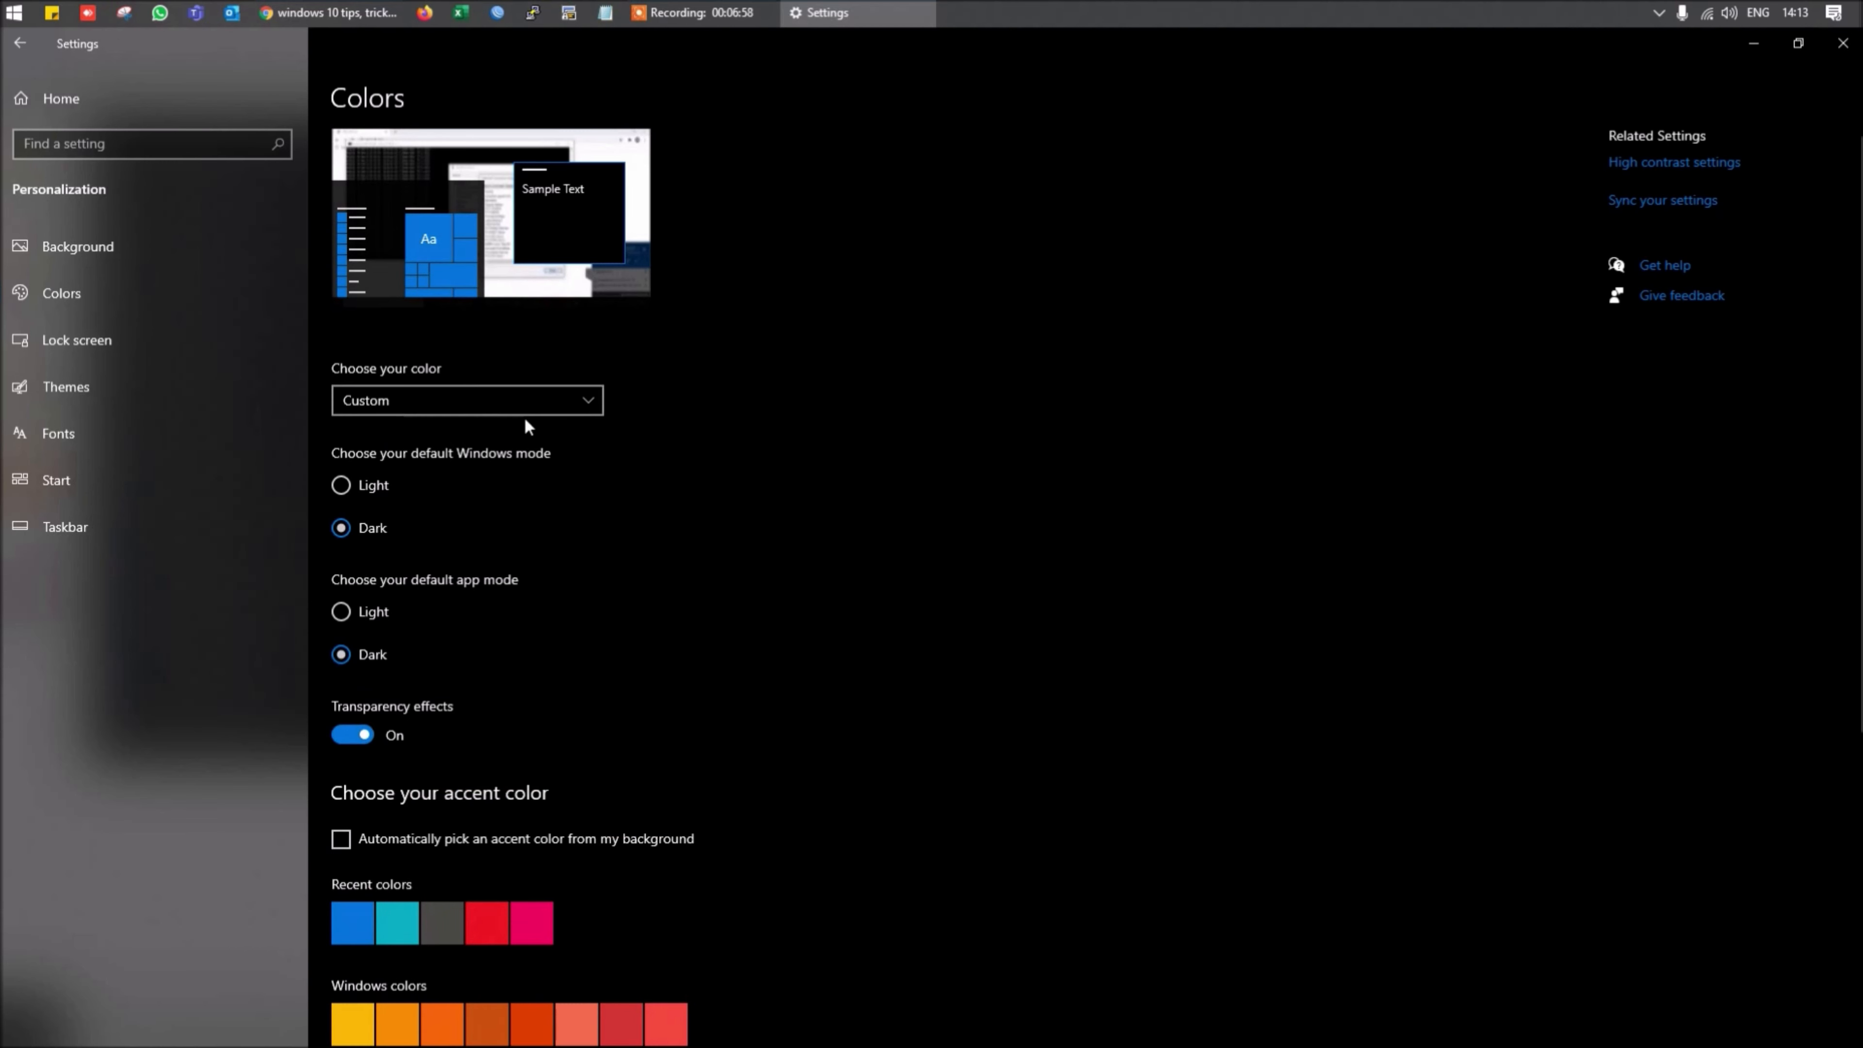
{"action": "left_click", "coordinate": [342, 488]}
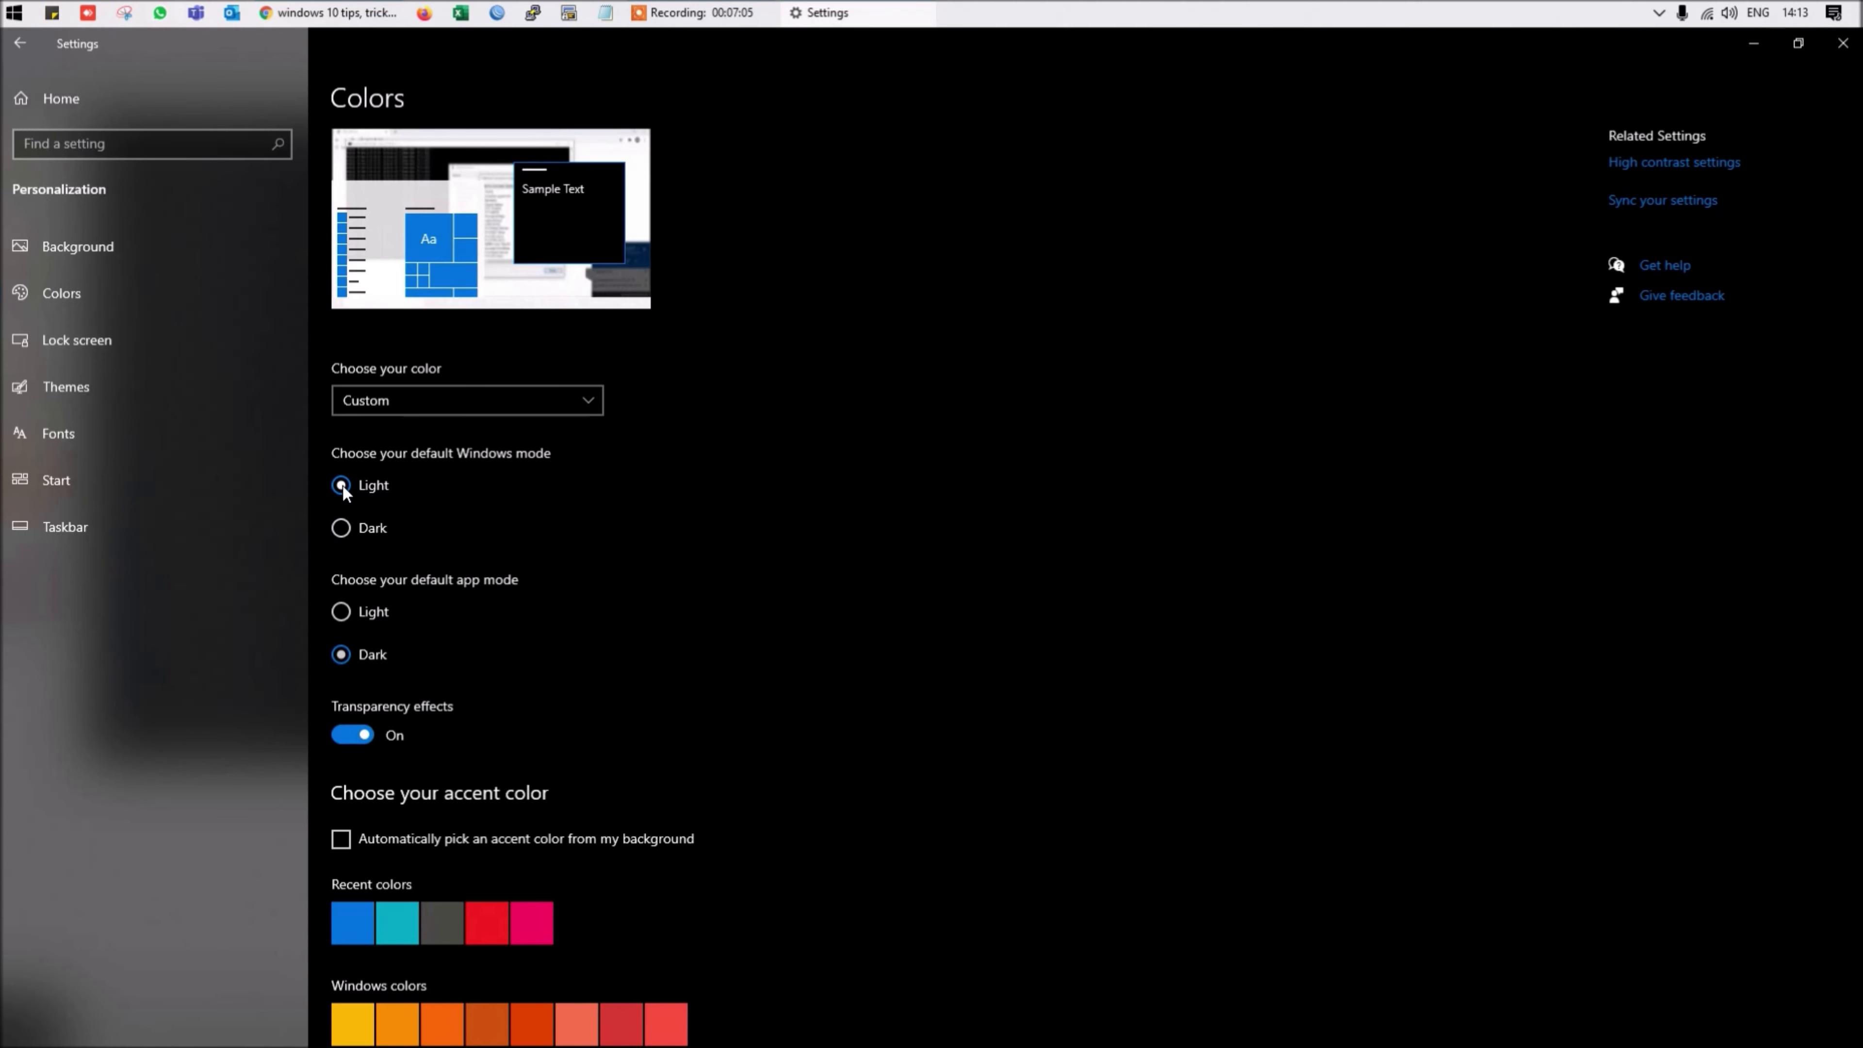
{"action": "left_click", "coordinate": [341, 612]}
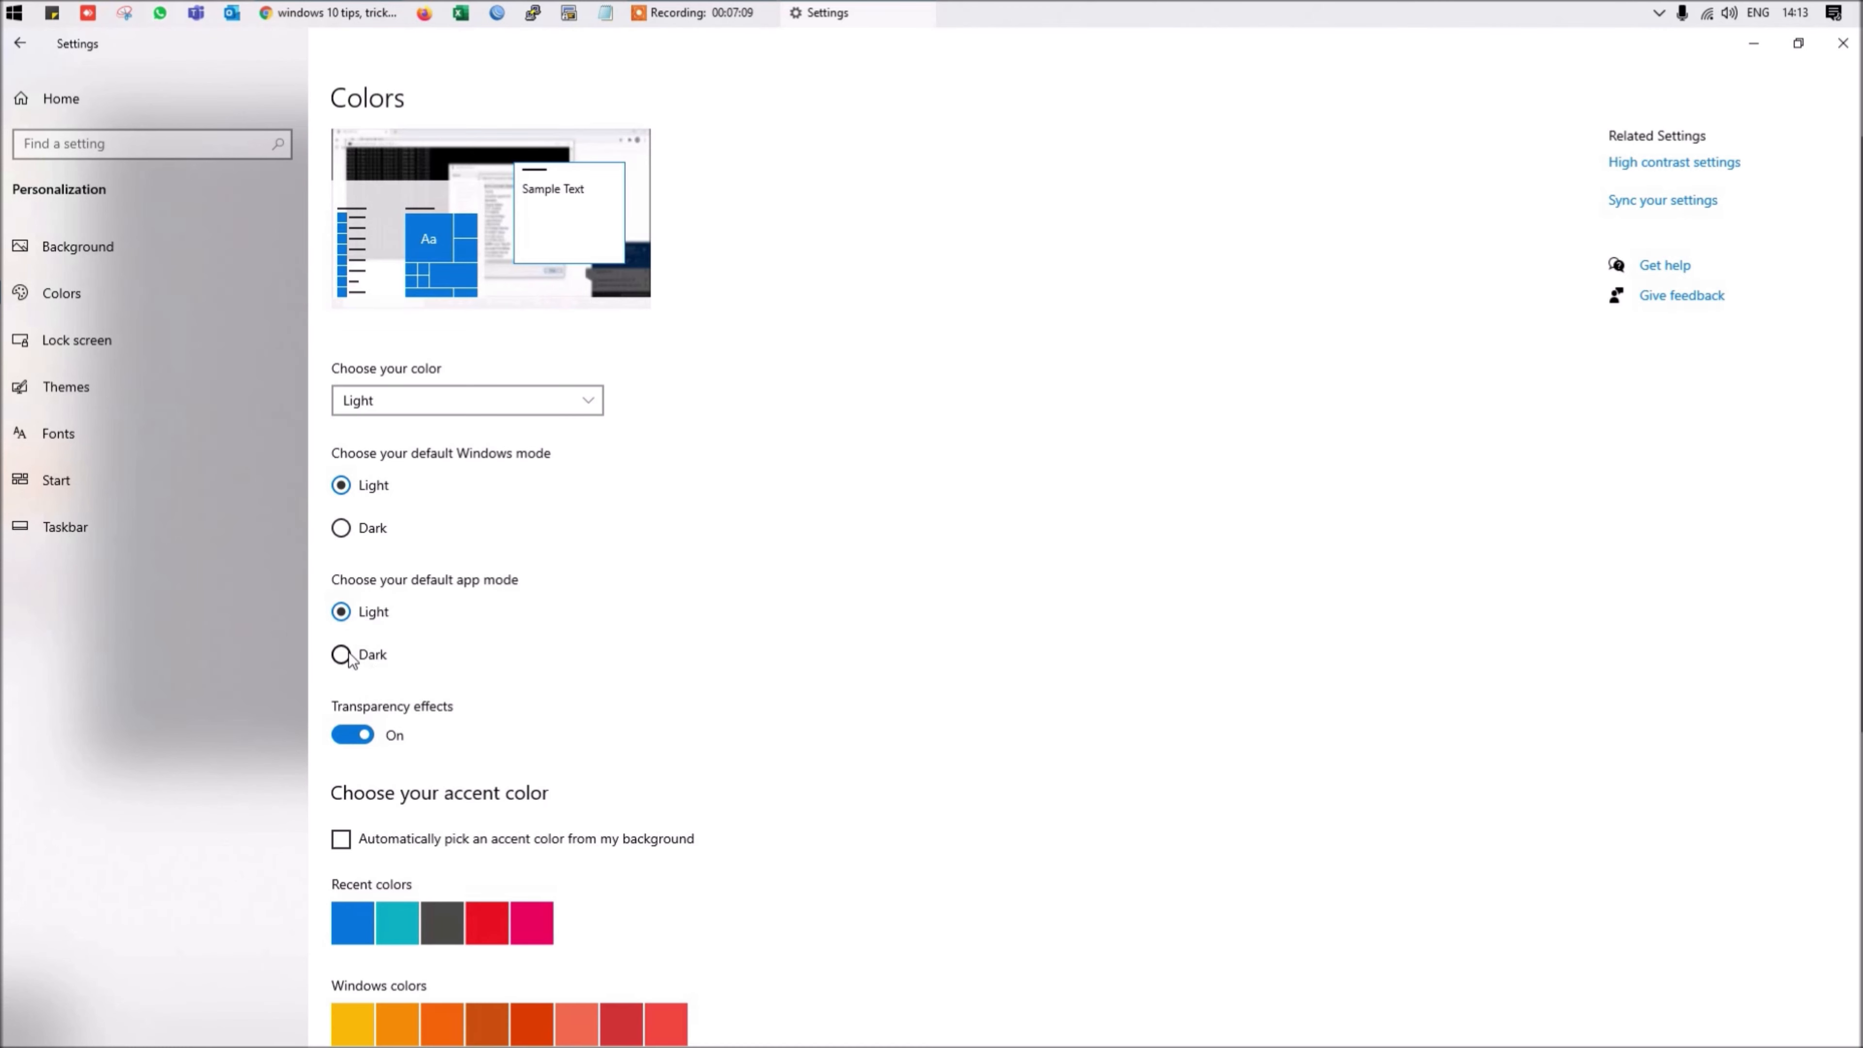
Look over the accent color palette and the color mode choices, keeping Light
{"action": "scroll", "coordinate": [464, 722], "scroll_direction": "down", "scroll_amount": 5}
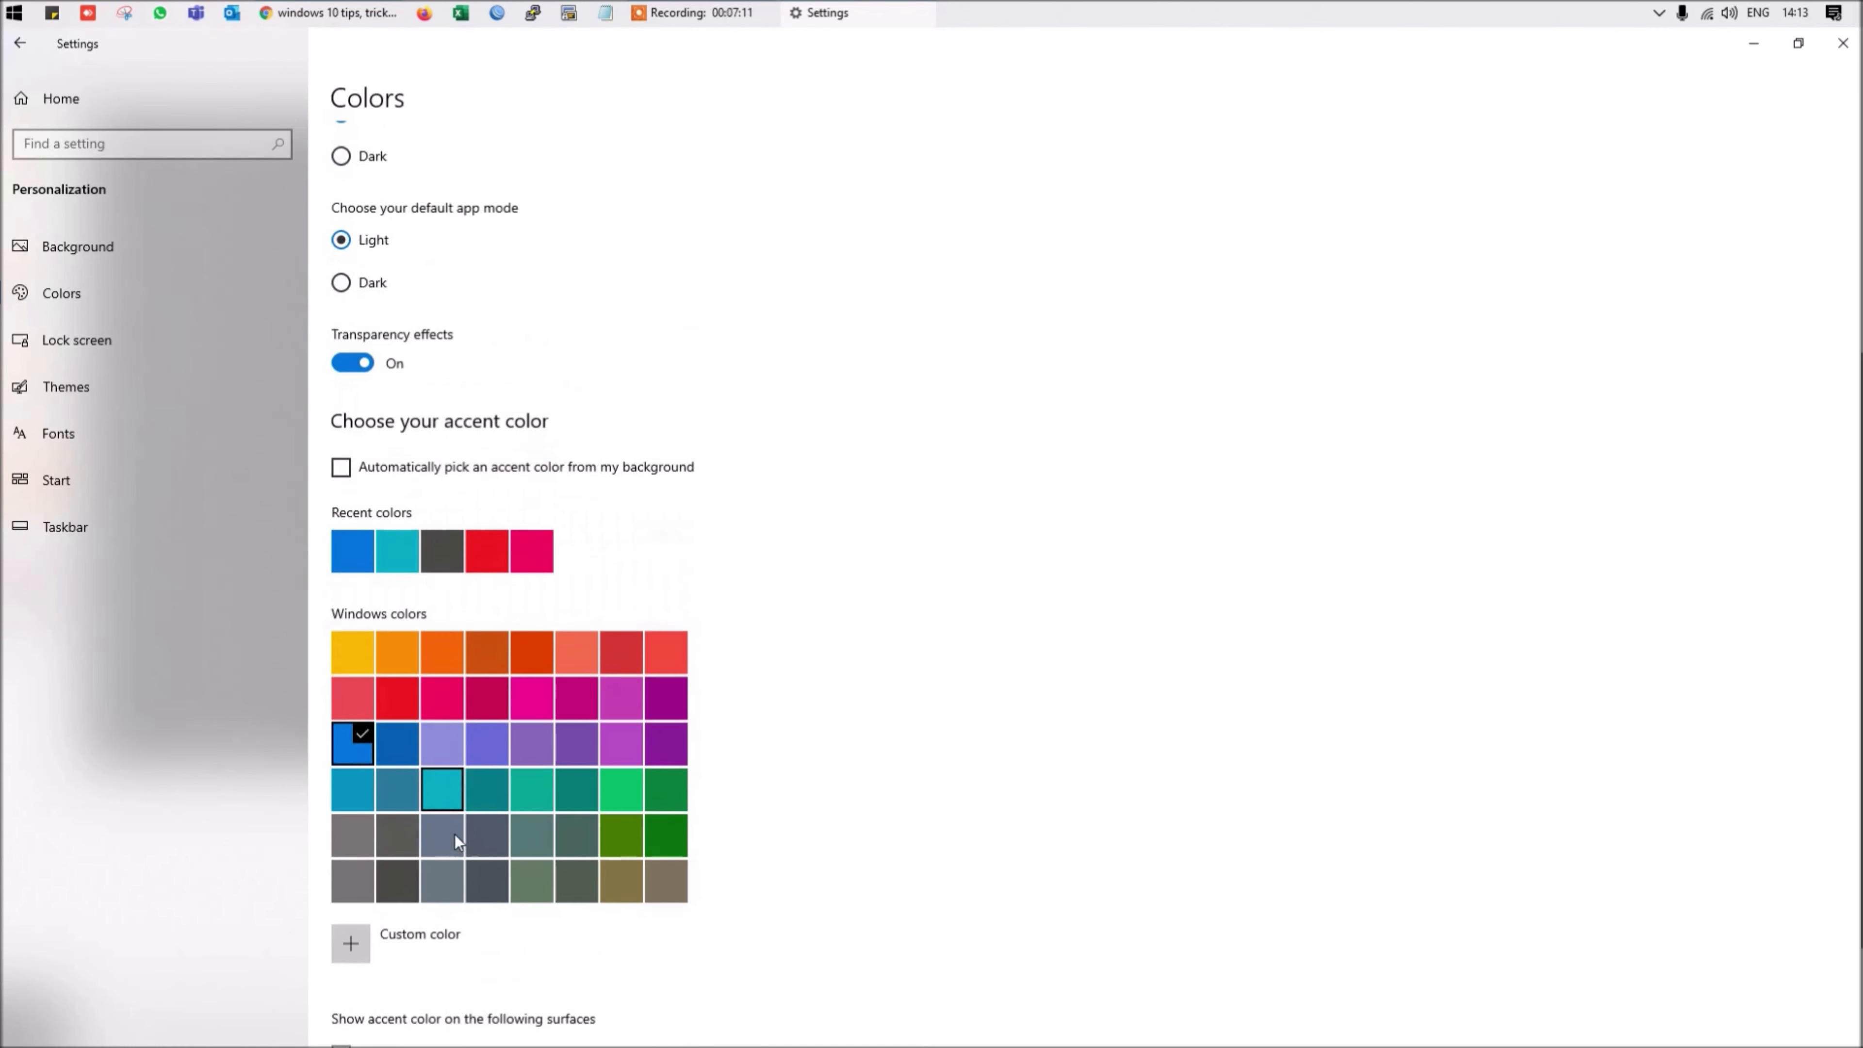
{"action": "scroll", "coordinate": [454, 835], "scroll_direction": "up", "scroll_amount": 5}
{"action": "left_click", "coordinate": [395, 405]}
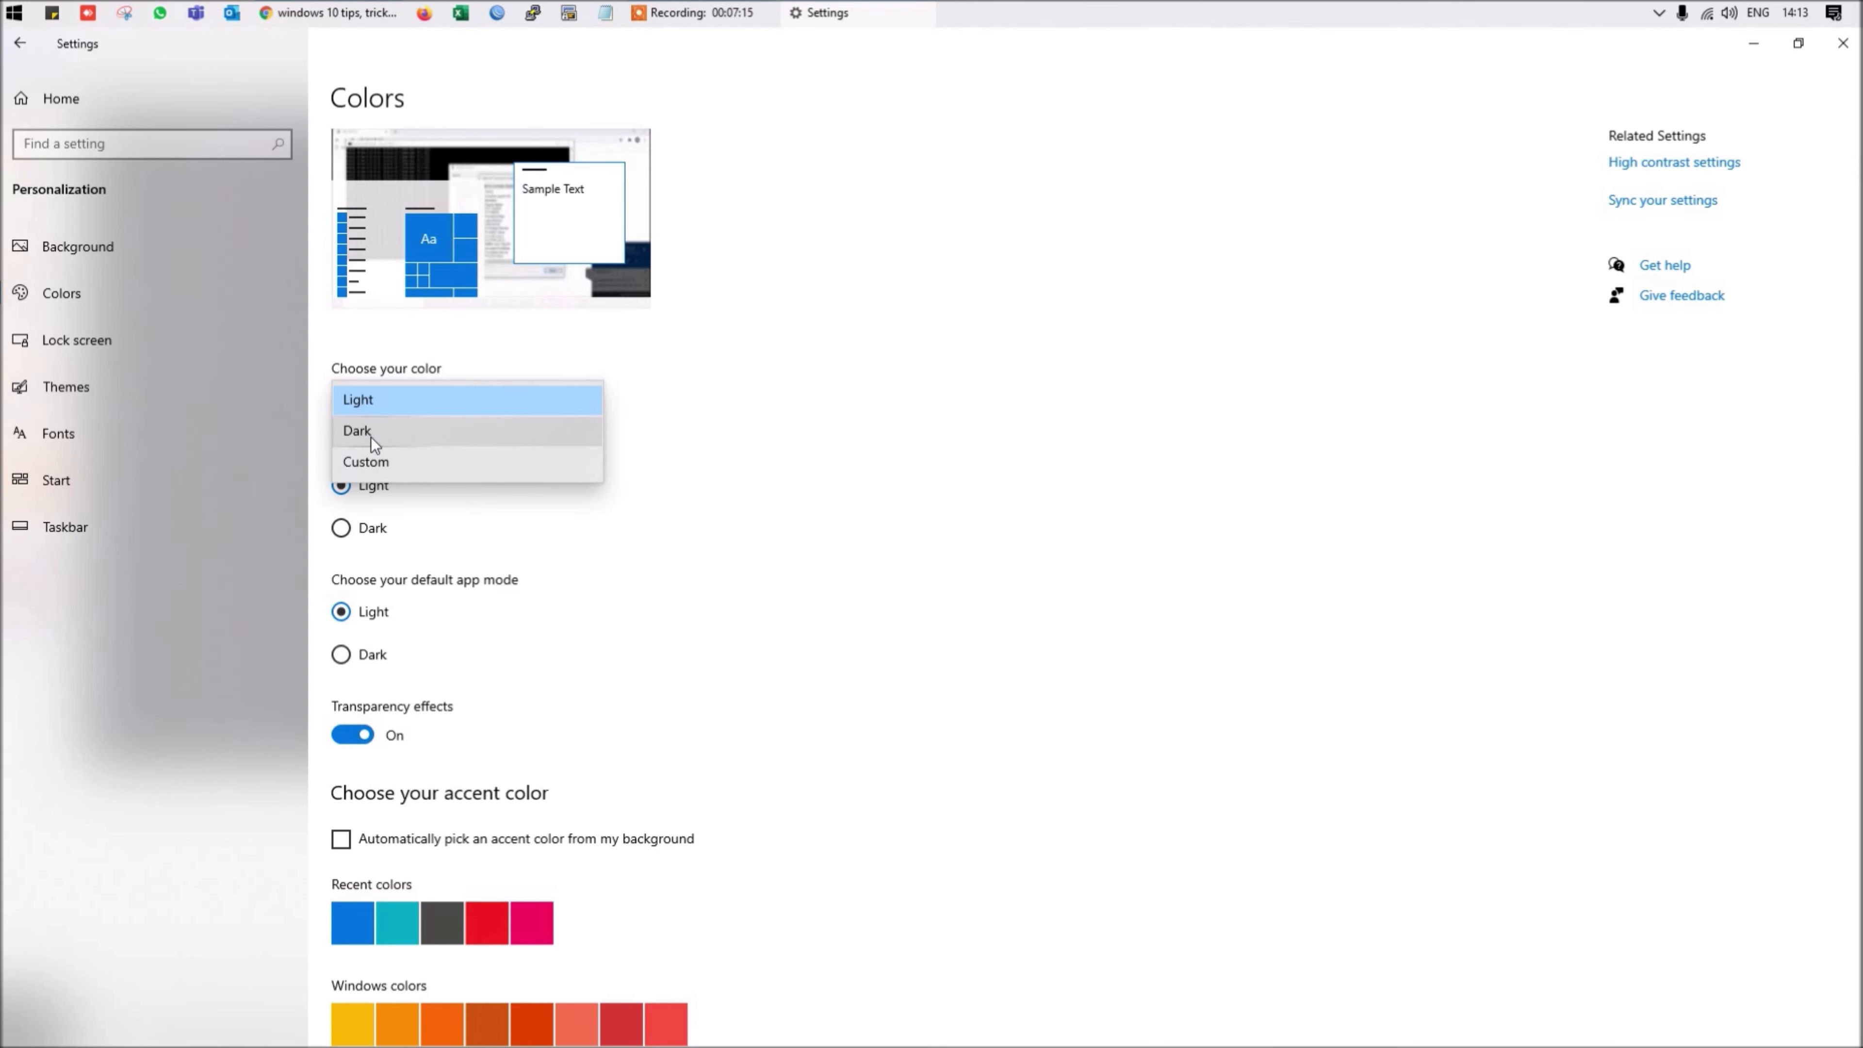
{"action": "left_click", "coordinate": [393, 408]}
{"action": "left_click", "coordinate": [435, 398]}
Open the Lock screen page and check the available background types, keeping Windows spotlight
{"action": "left_click", "coordinate": [108, 350]}
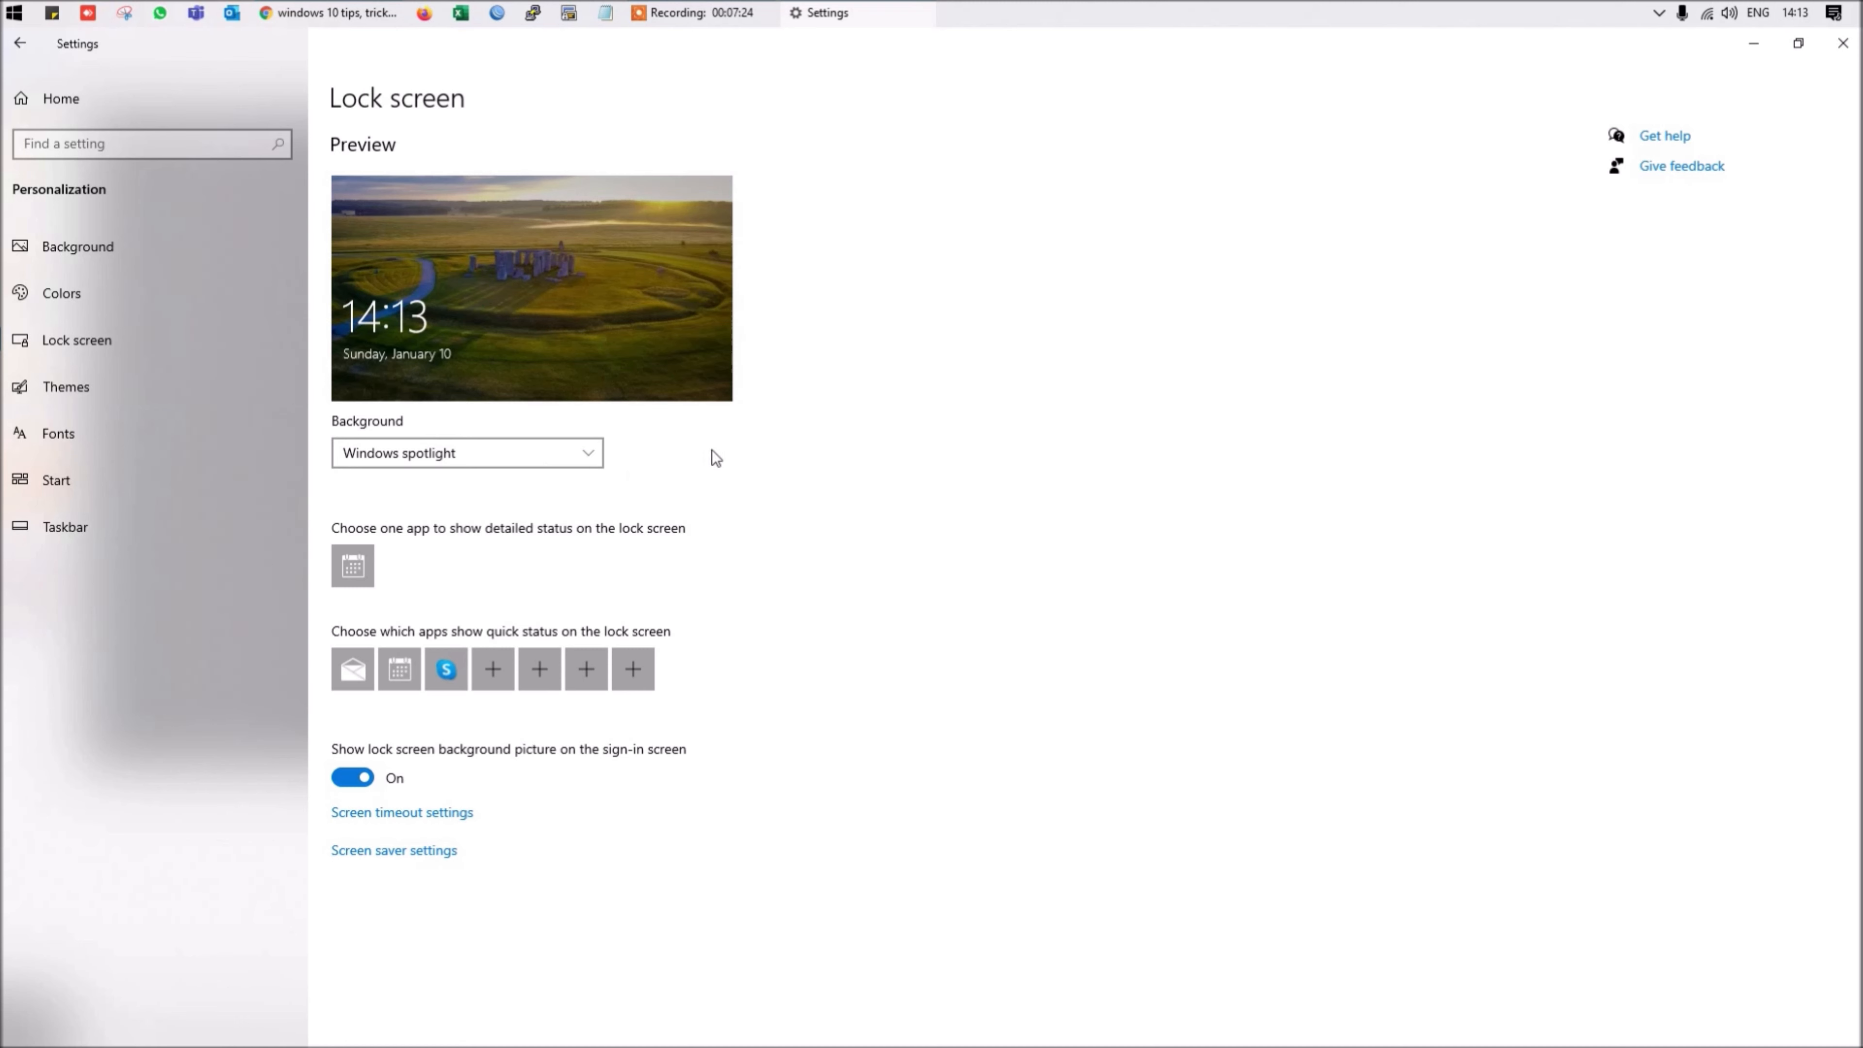
{"action": "left_click", "coordinate": [540, 451]}
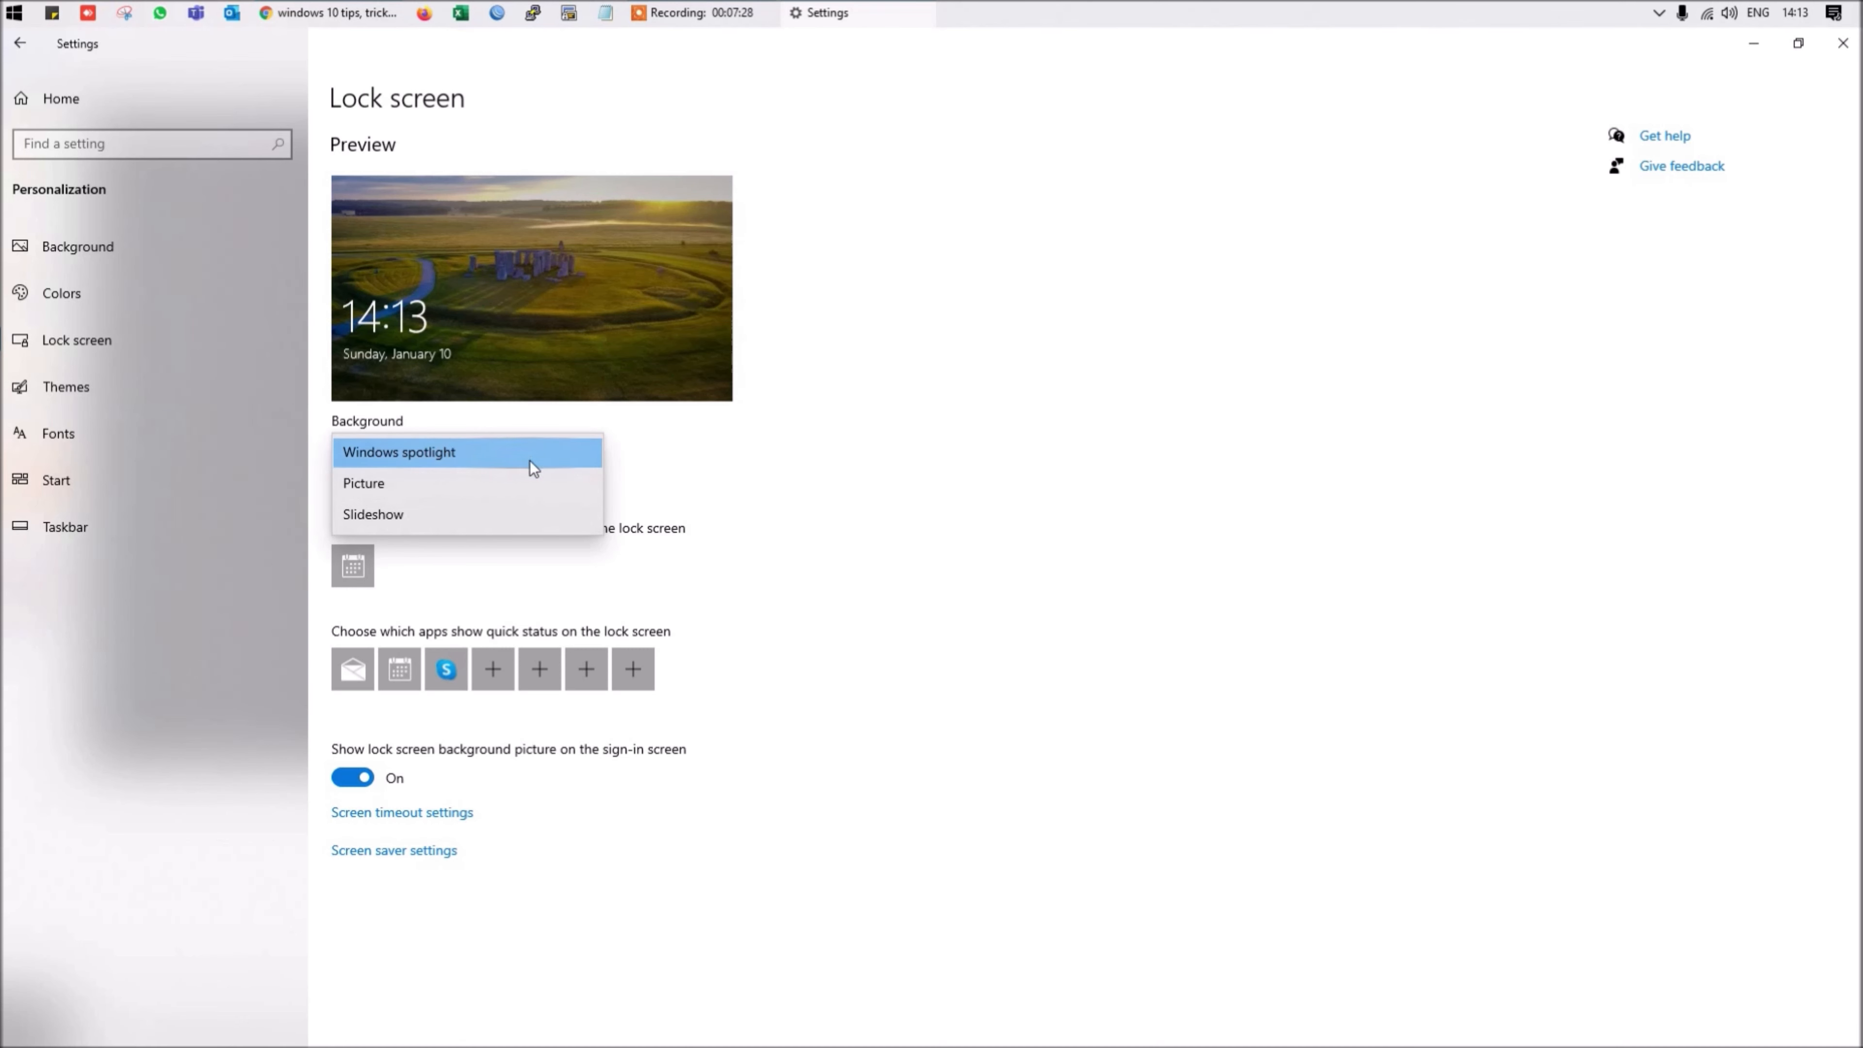
{"action": "left_click", "coordinate": [869, 436]}
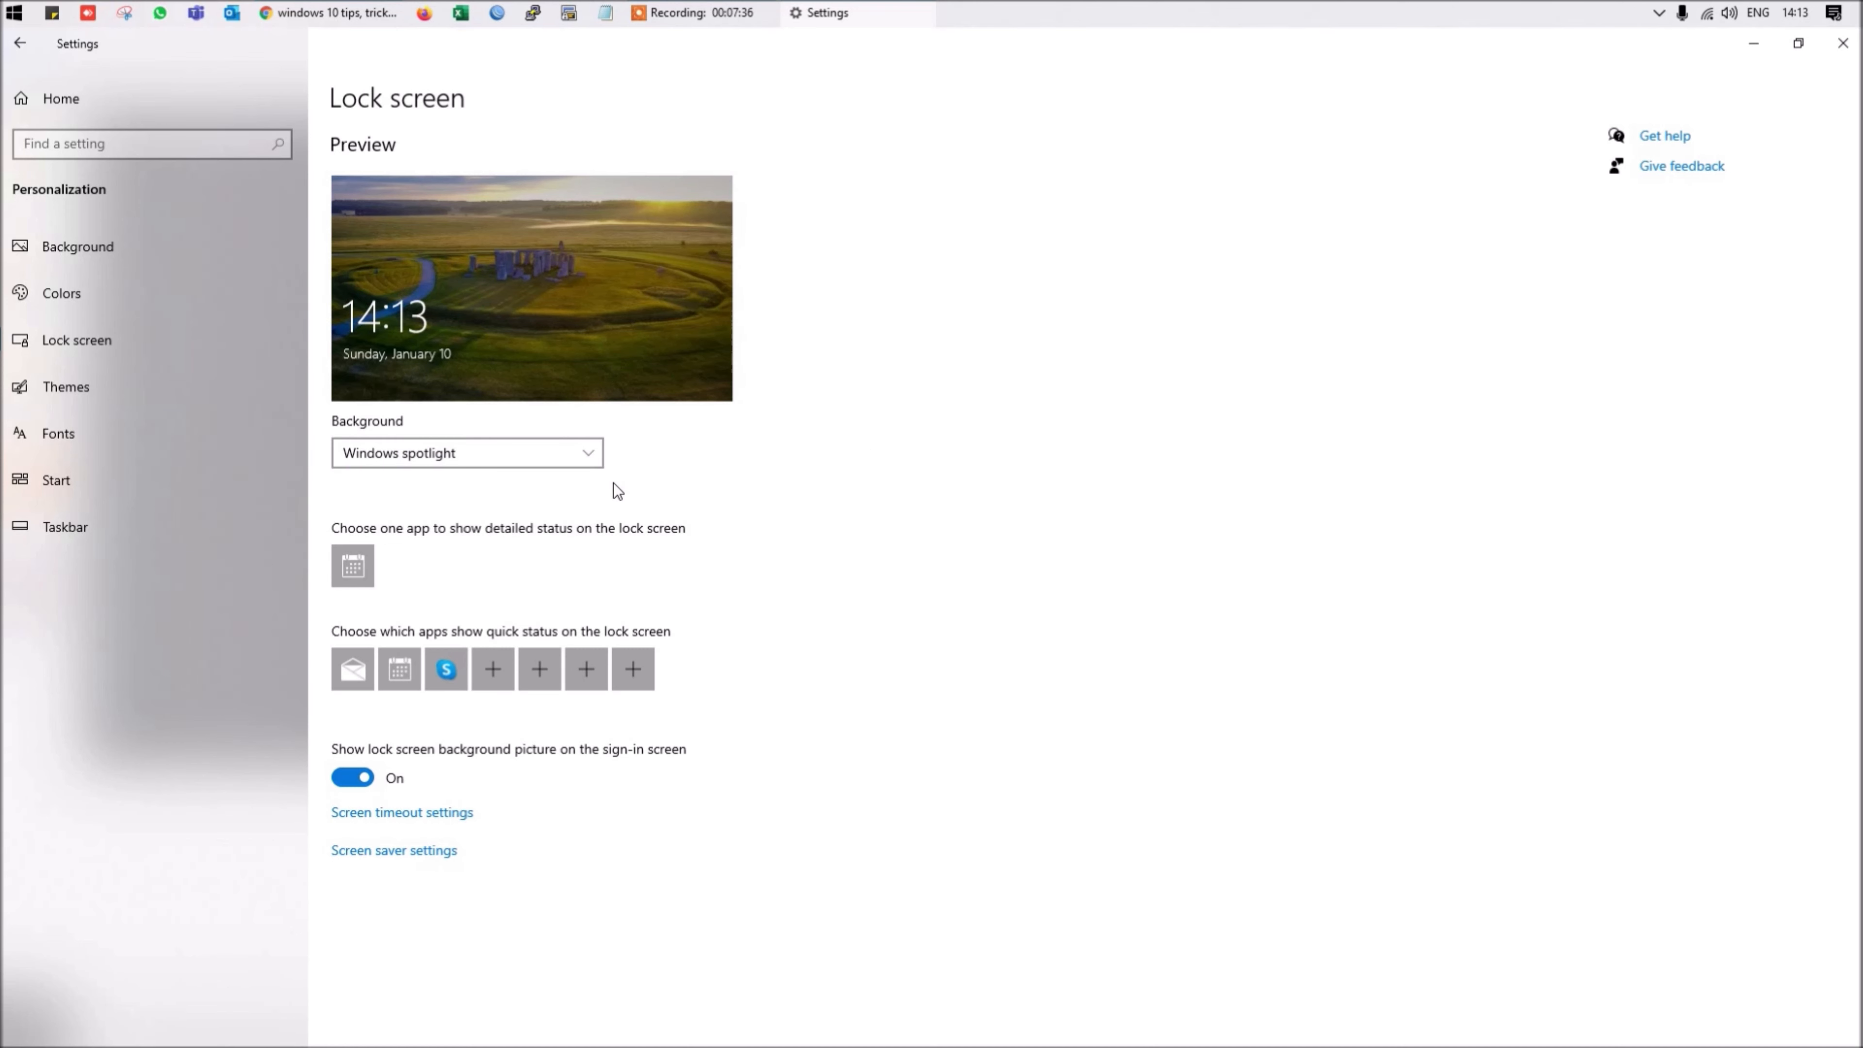
Add Weather and two more apps to the quick status apps shown on the lock screen
{"action": "left_click", "coordinate": [506, 671]}
{"action": "scroll", "coordinate": [604, 663], "scroll_direction": "down", "scroll_amount": 2}
{"action": "scroll", "coordinate": [607, 672], "scroll_direction": "down", "scroll_amount": 2}
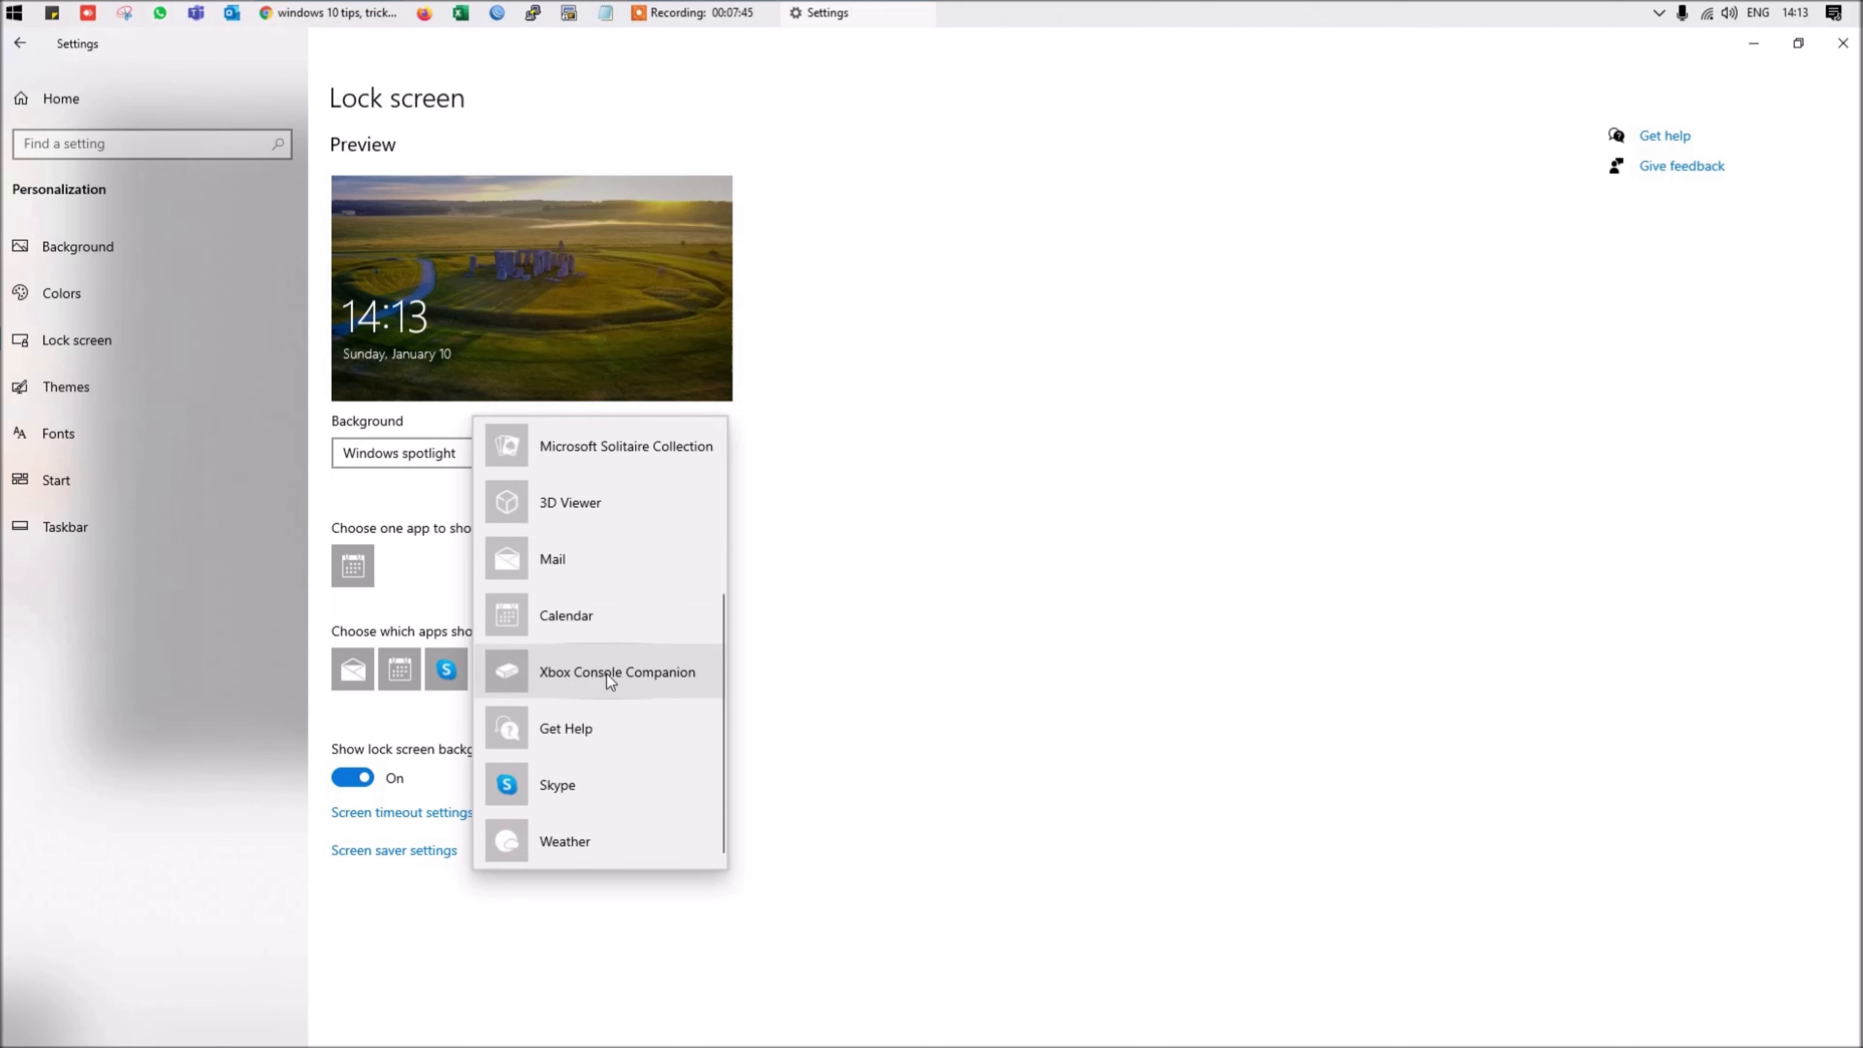
{"action": "left_click", "coordinate": [597, 851]}
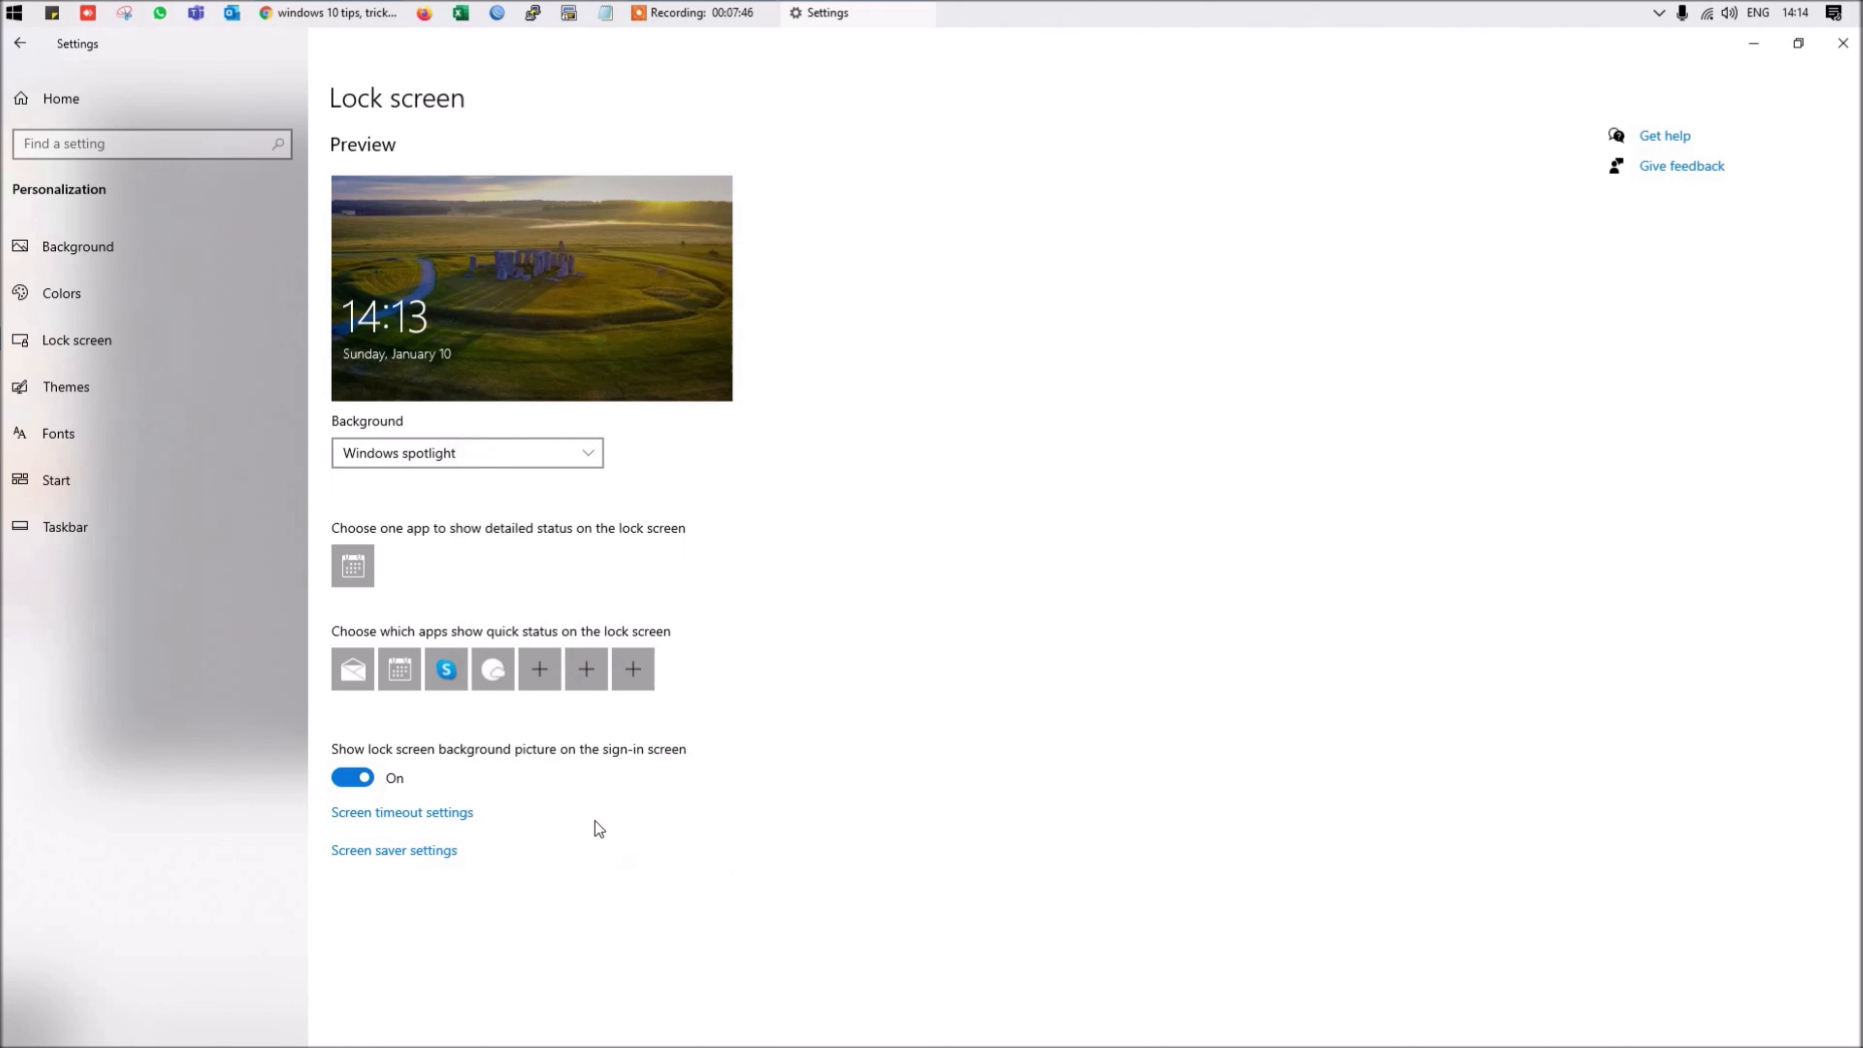
{"action": "left_click", "coordinate": [528, 675]}
{"action": "left_click", "coordinate": [627, 633]}
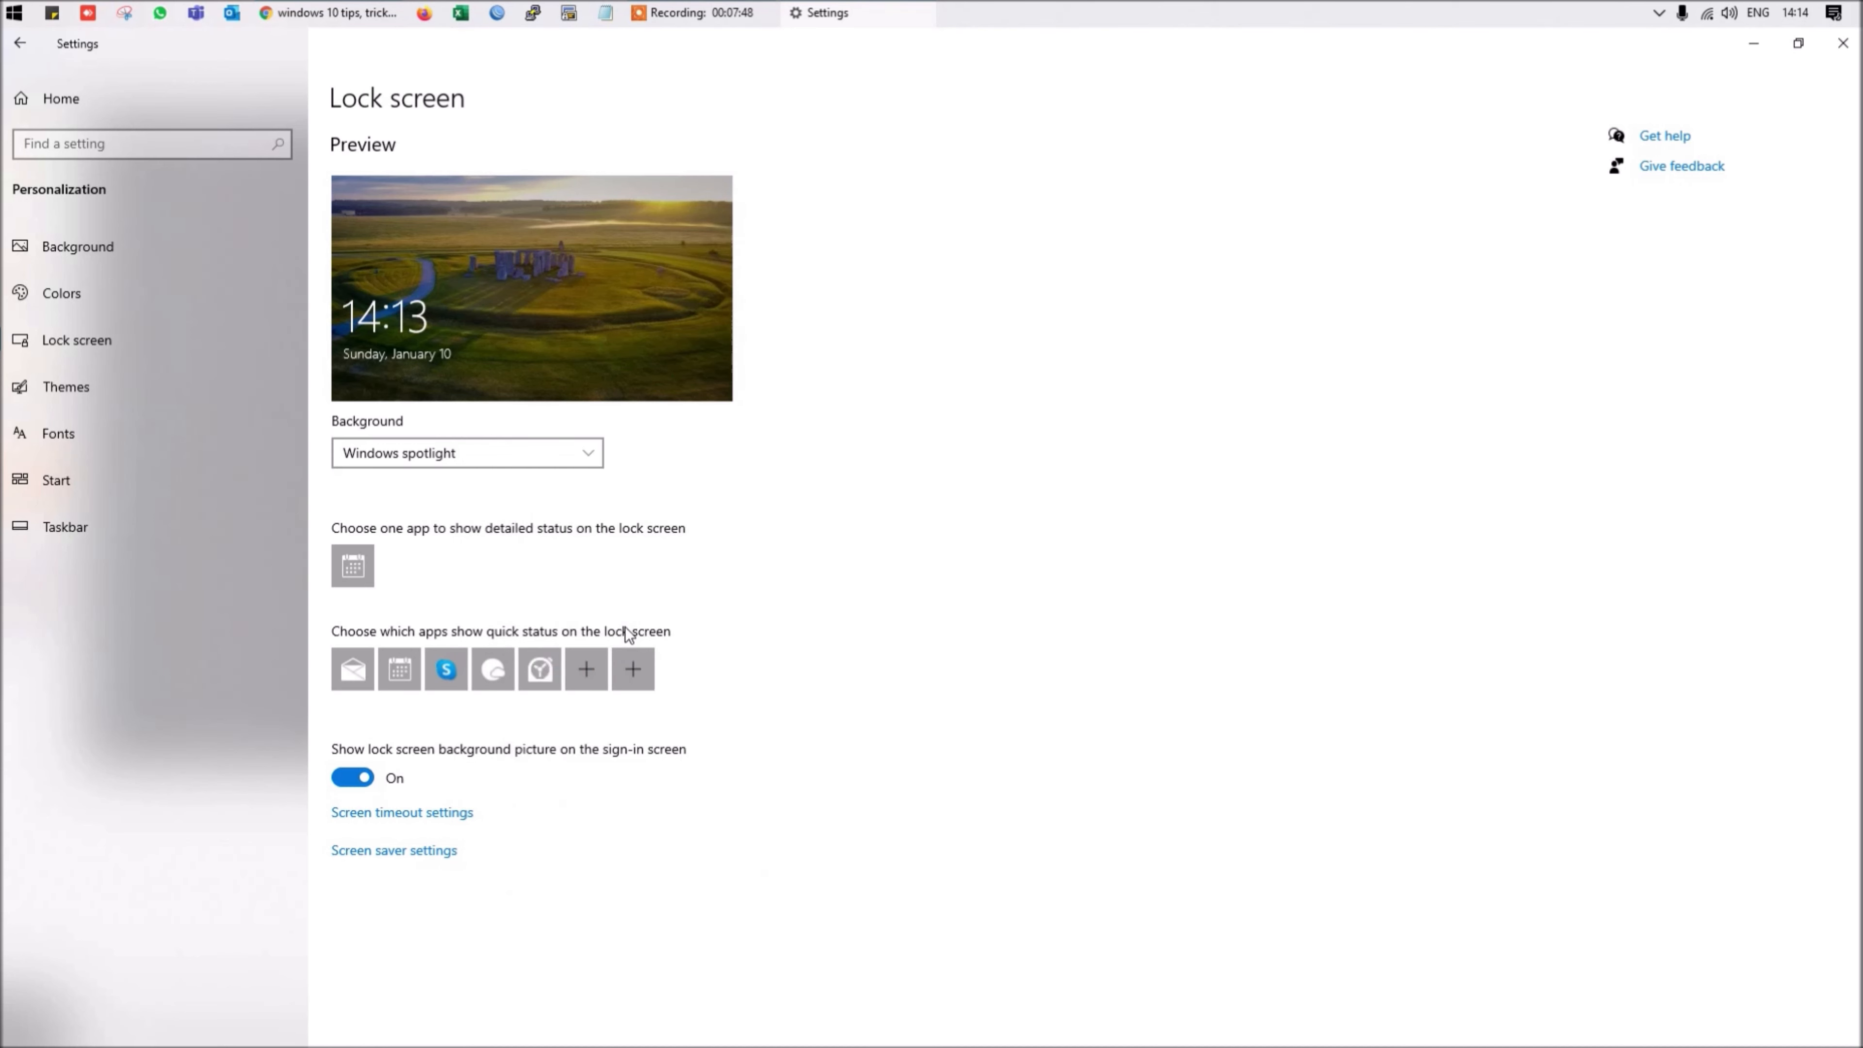
{"action": "left_click", "coordinate": [590, 666]}
{"action": "left_click", "coordinate": [669, 841]}
Open the screen saver settings from the Lock screen page and select the 3D Text screen saver
{"action": "left_click", "coordinate": [390, 851]}
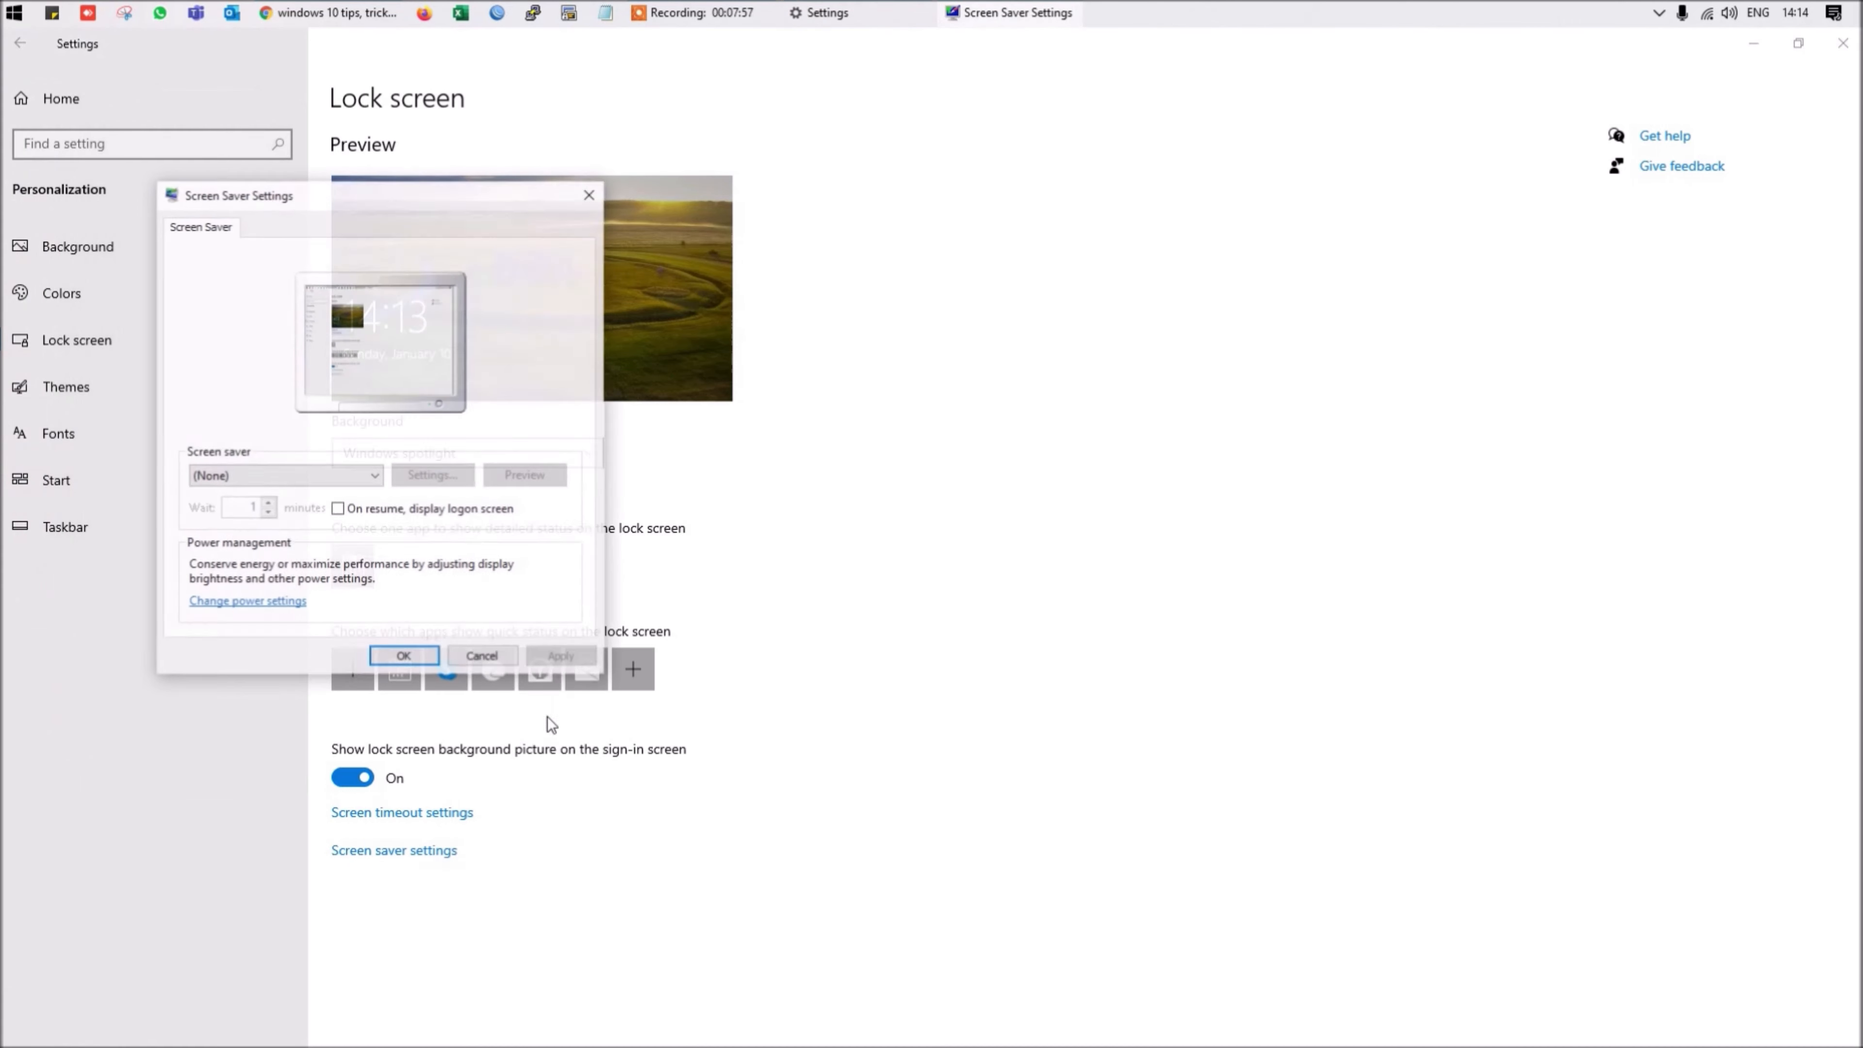
{"action": "left_click", "coordinate": [264, 478]}
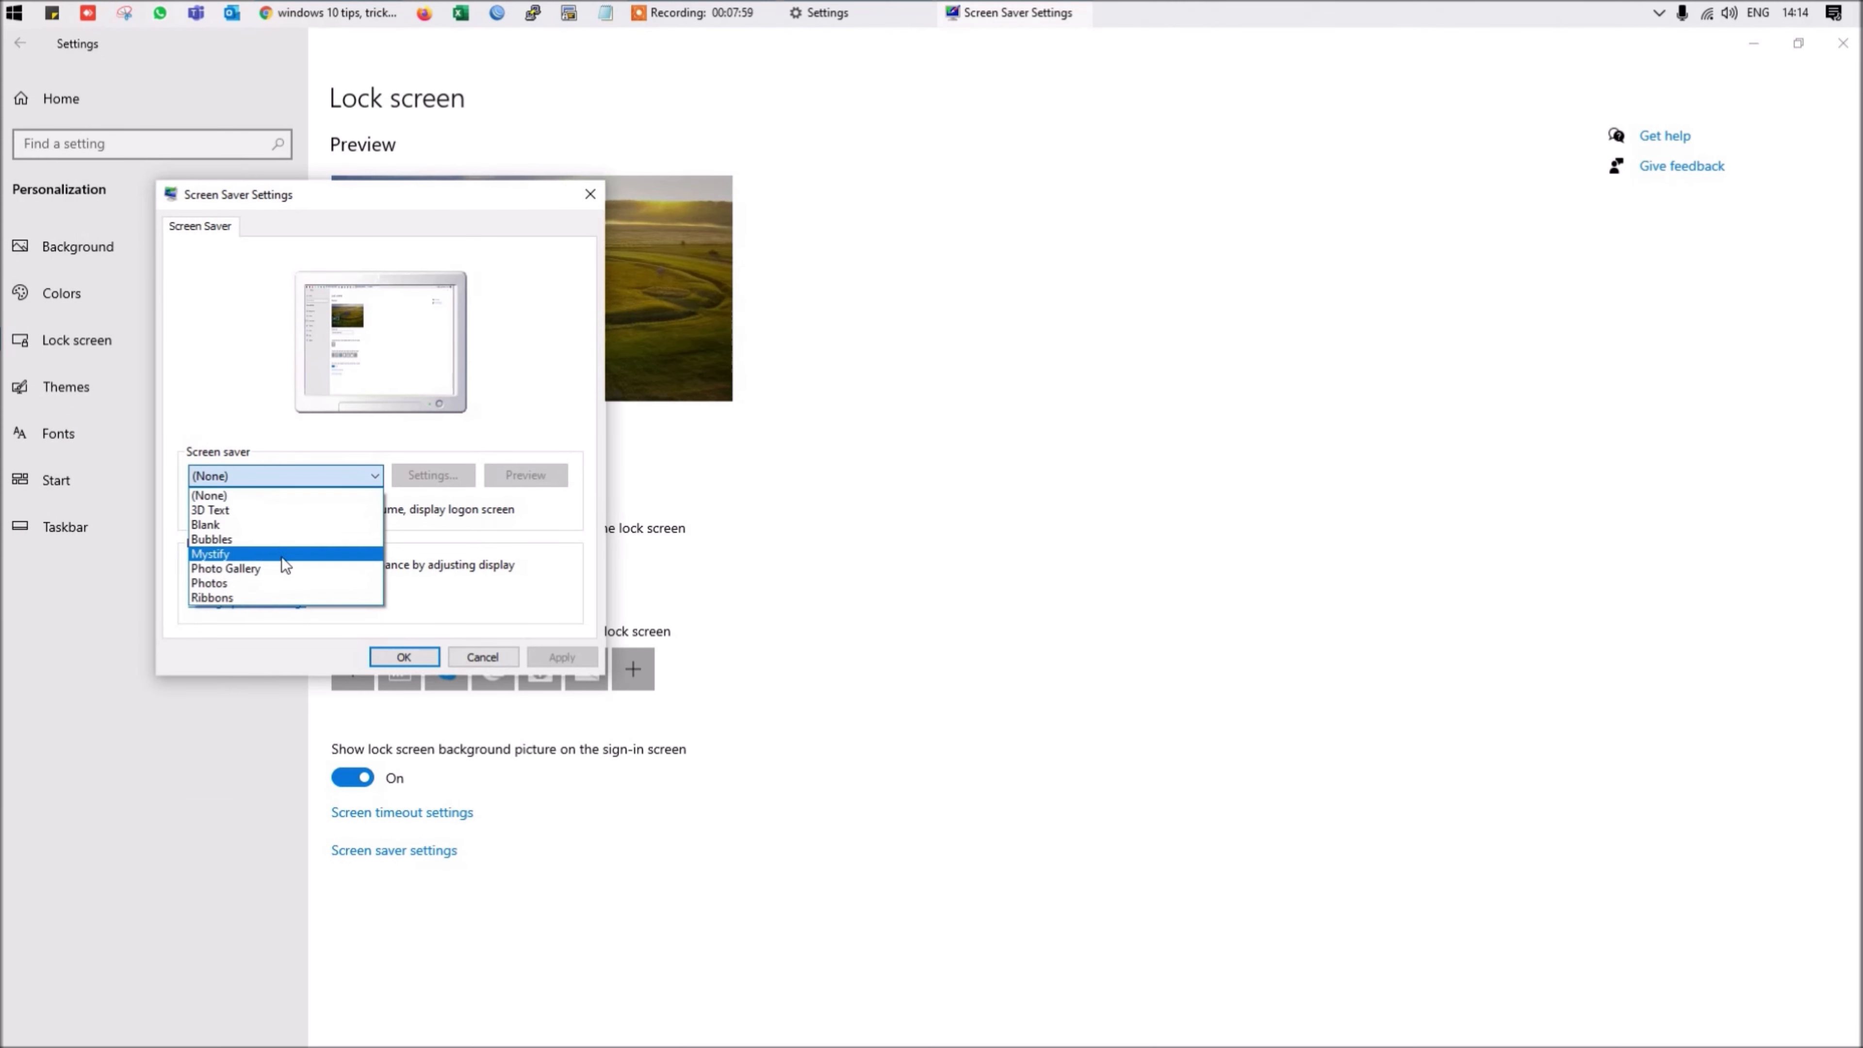
{"action": "left_click", "coordinate": [236, 518]}
{"action": "left_click", "coordinate": [359, 473]}
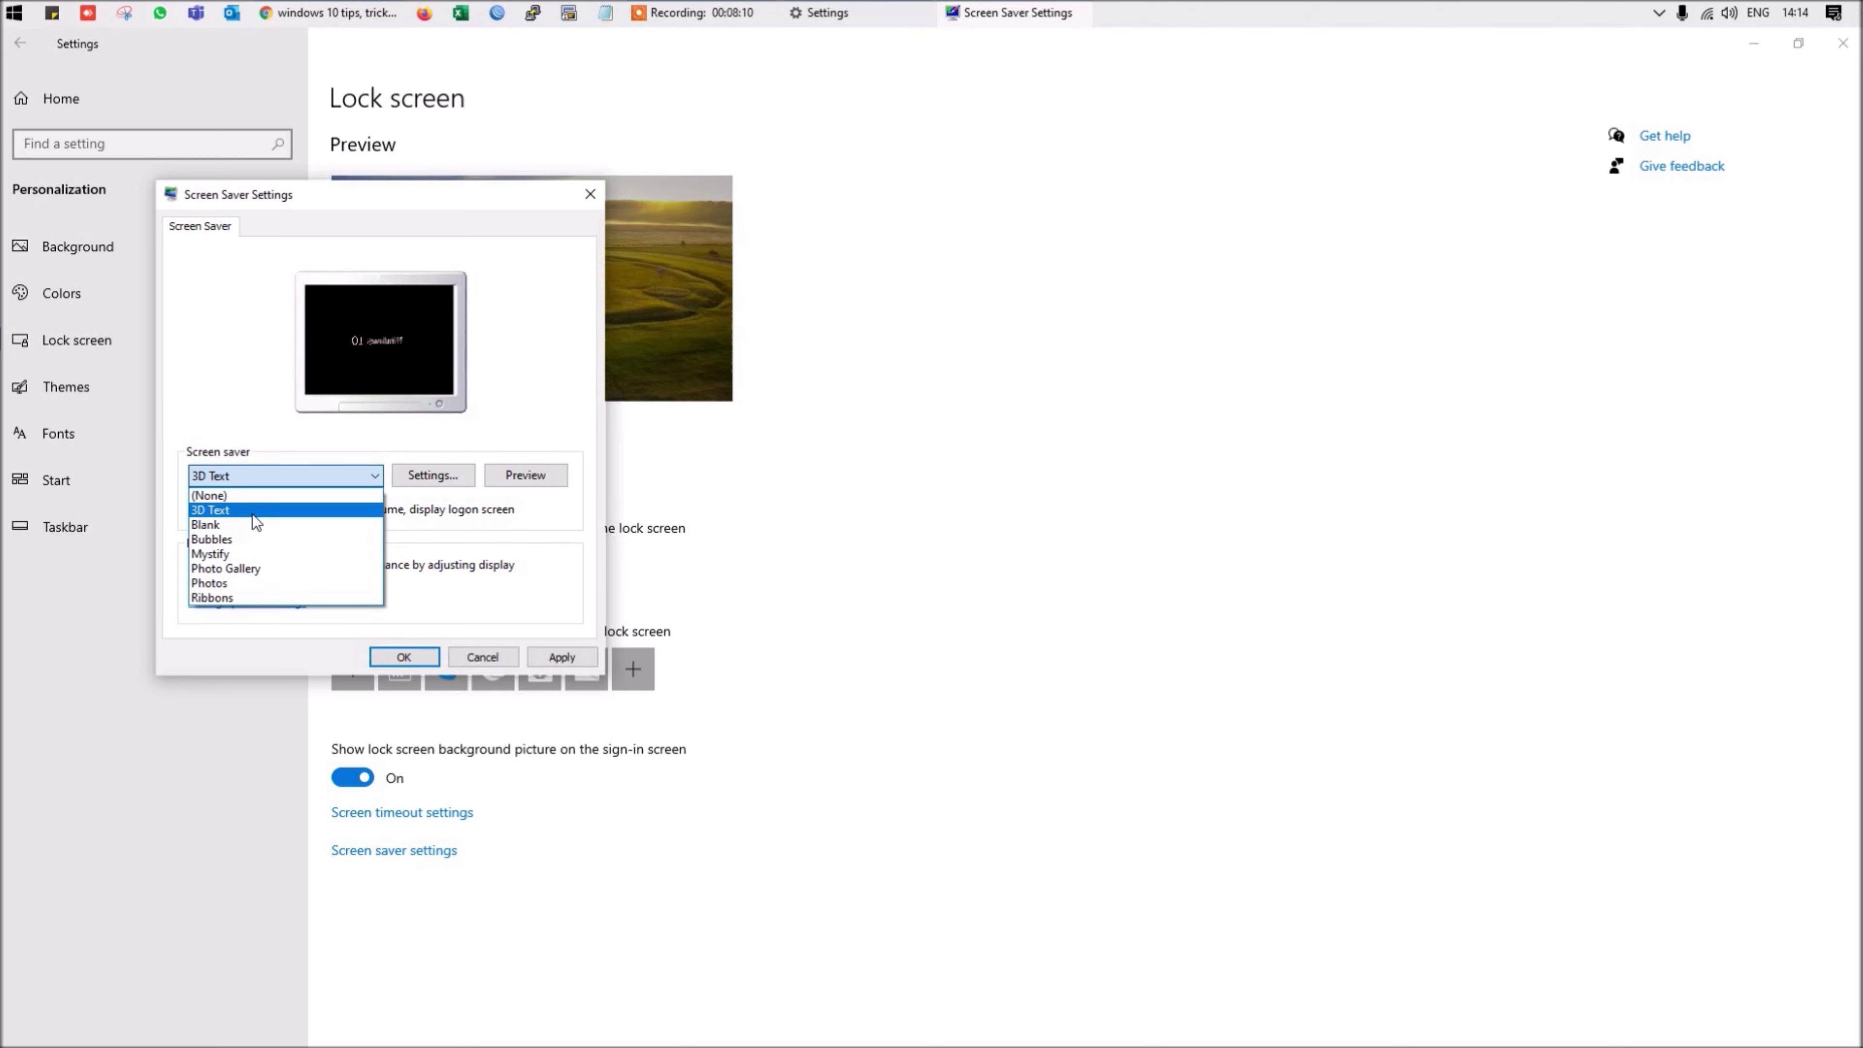
Set the 3D Text screen saver's custom text to "Maddy's World" and preview it full screen
{"action": "left_click", "coordinate": [455, 482]}
{"action": "left_click", "coordinate": [455, 482]}
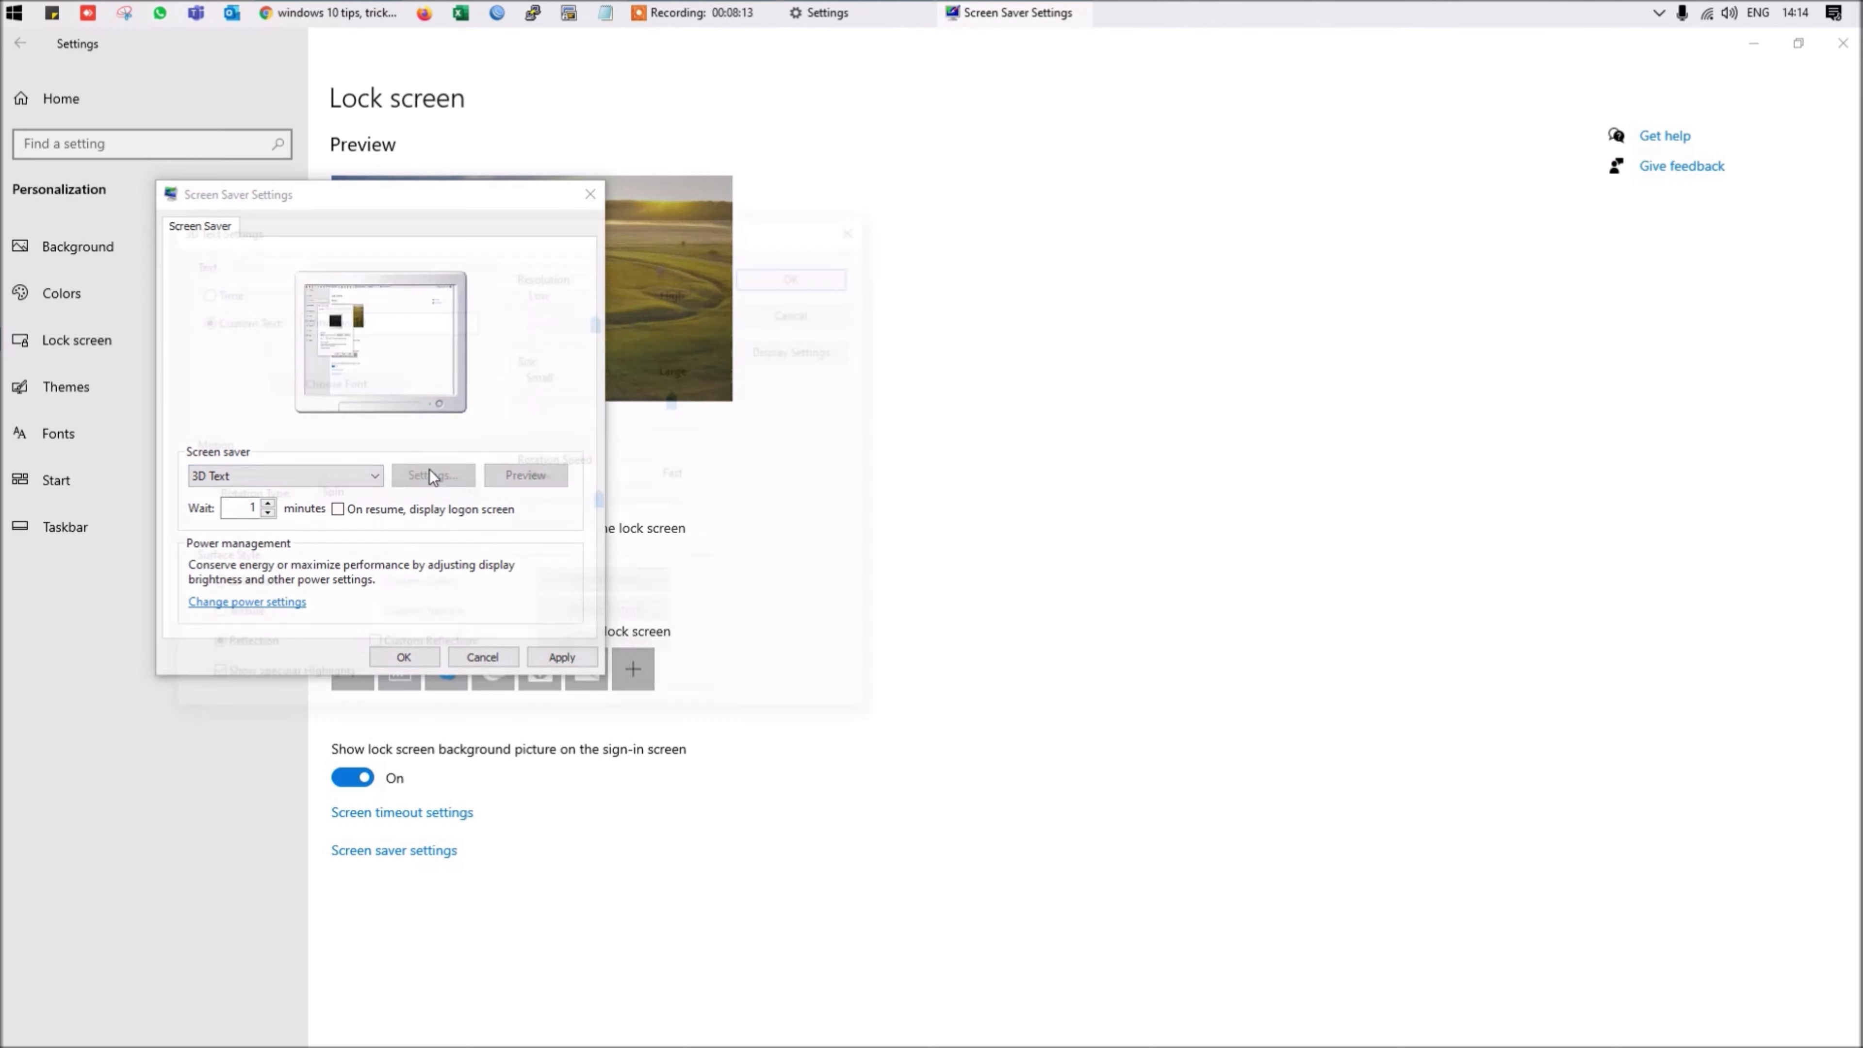
{"action": "left_click_drag", "start_coordinate": [363, 317], "coordinate": [254, 322]}
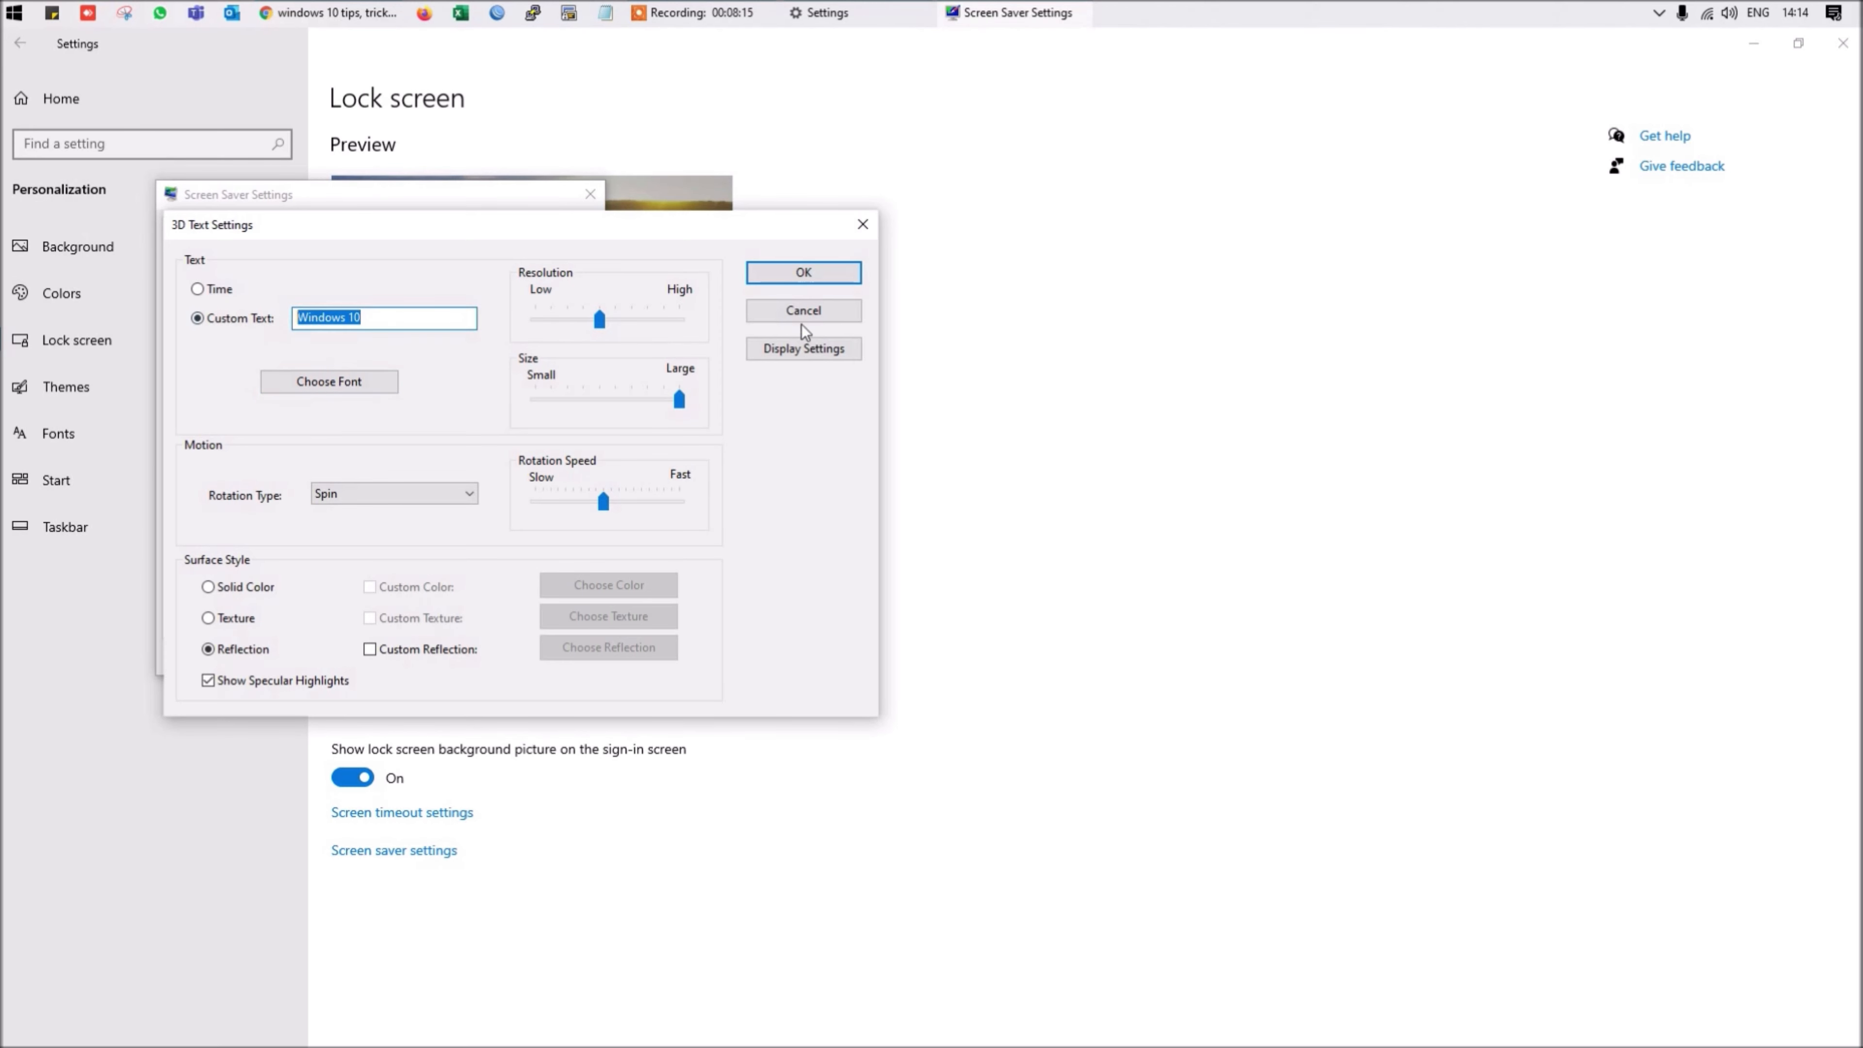
{"action": "type", "text": "Maddy's World"}
{"action": "left_click", "coordinate": [779, 271]}
{"action": "left_click", "coordinate": [522, 470]}
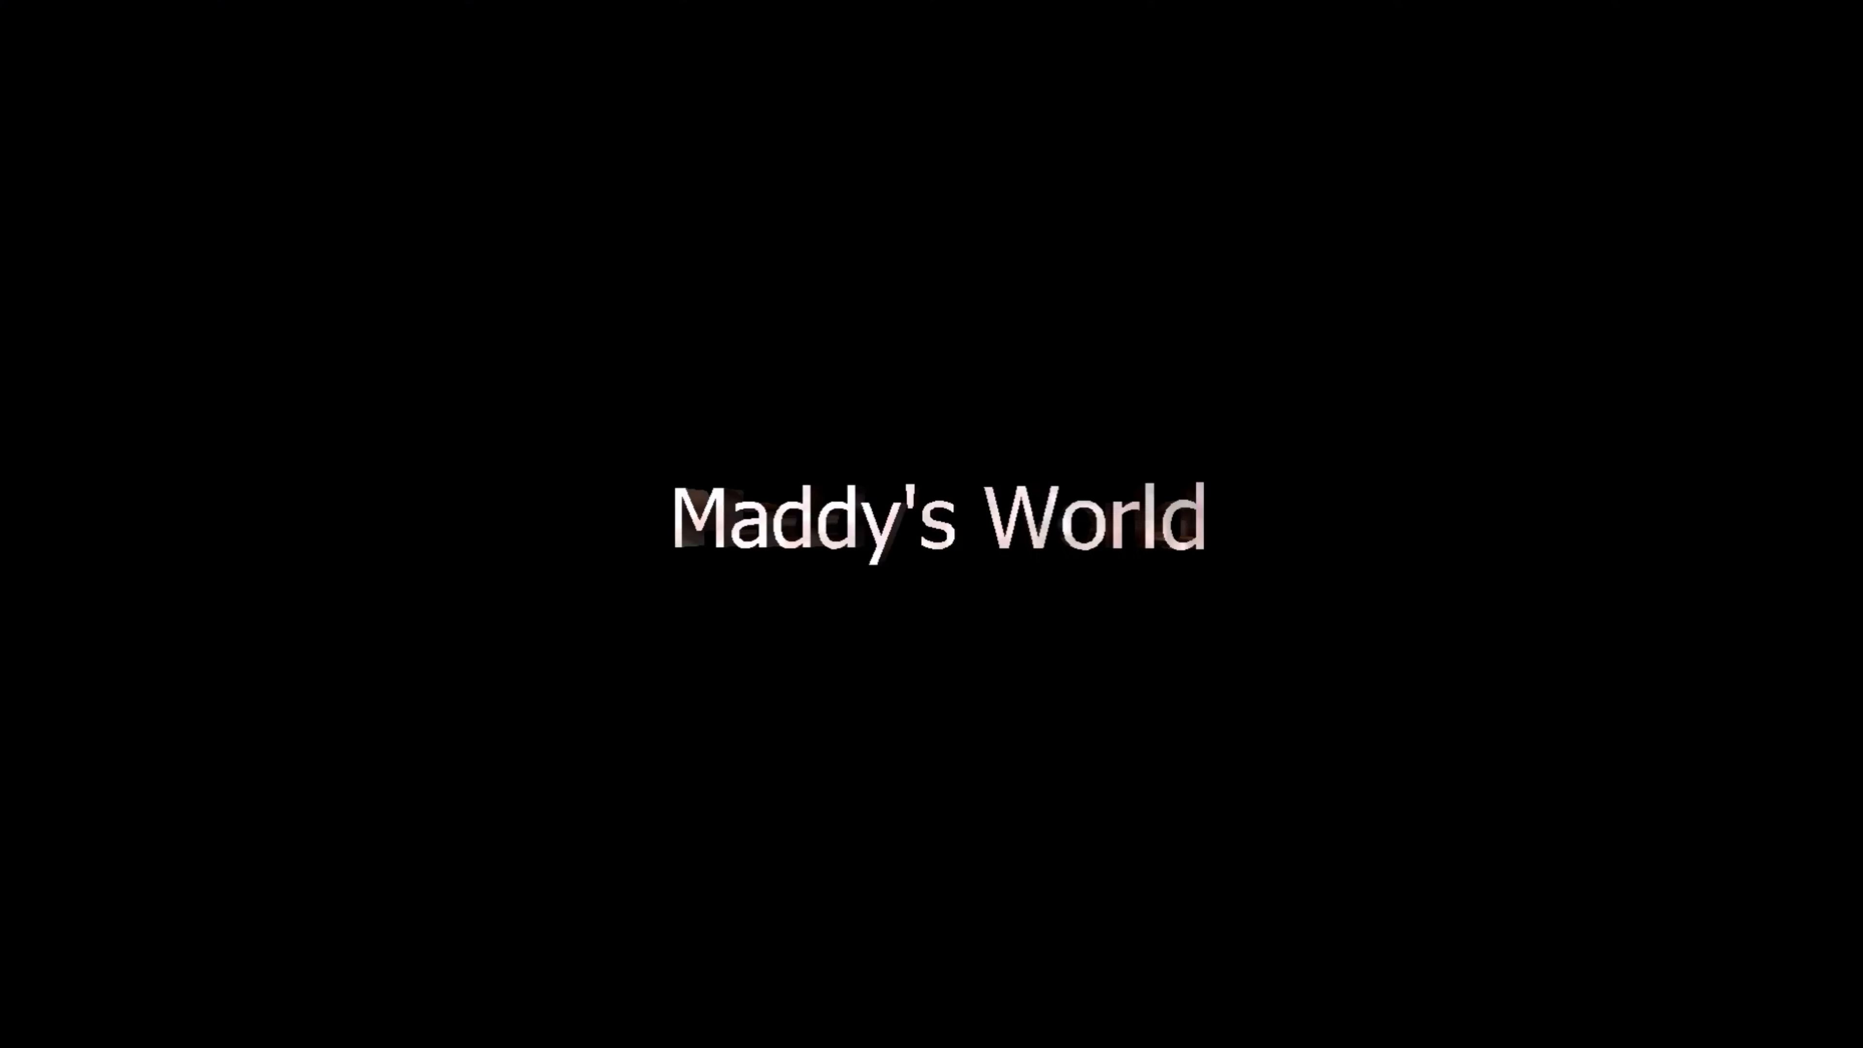
{"action": "left_click", "coordinate": [528, 484]}
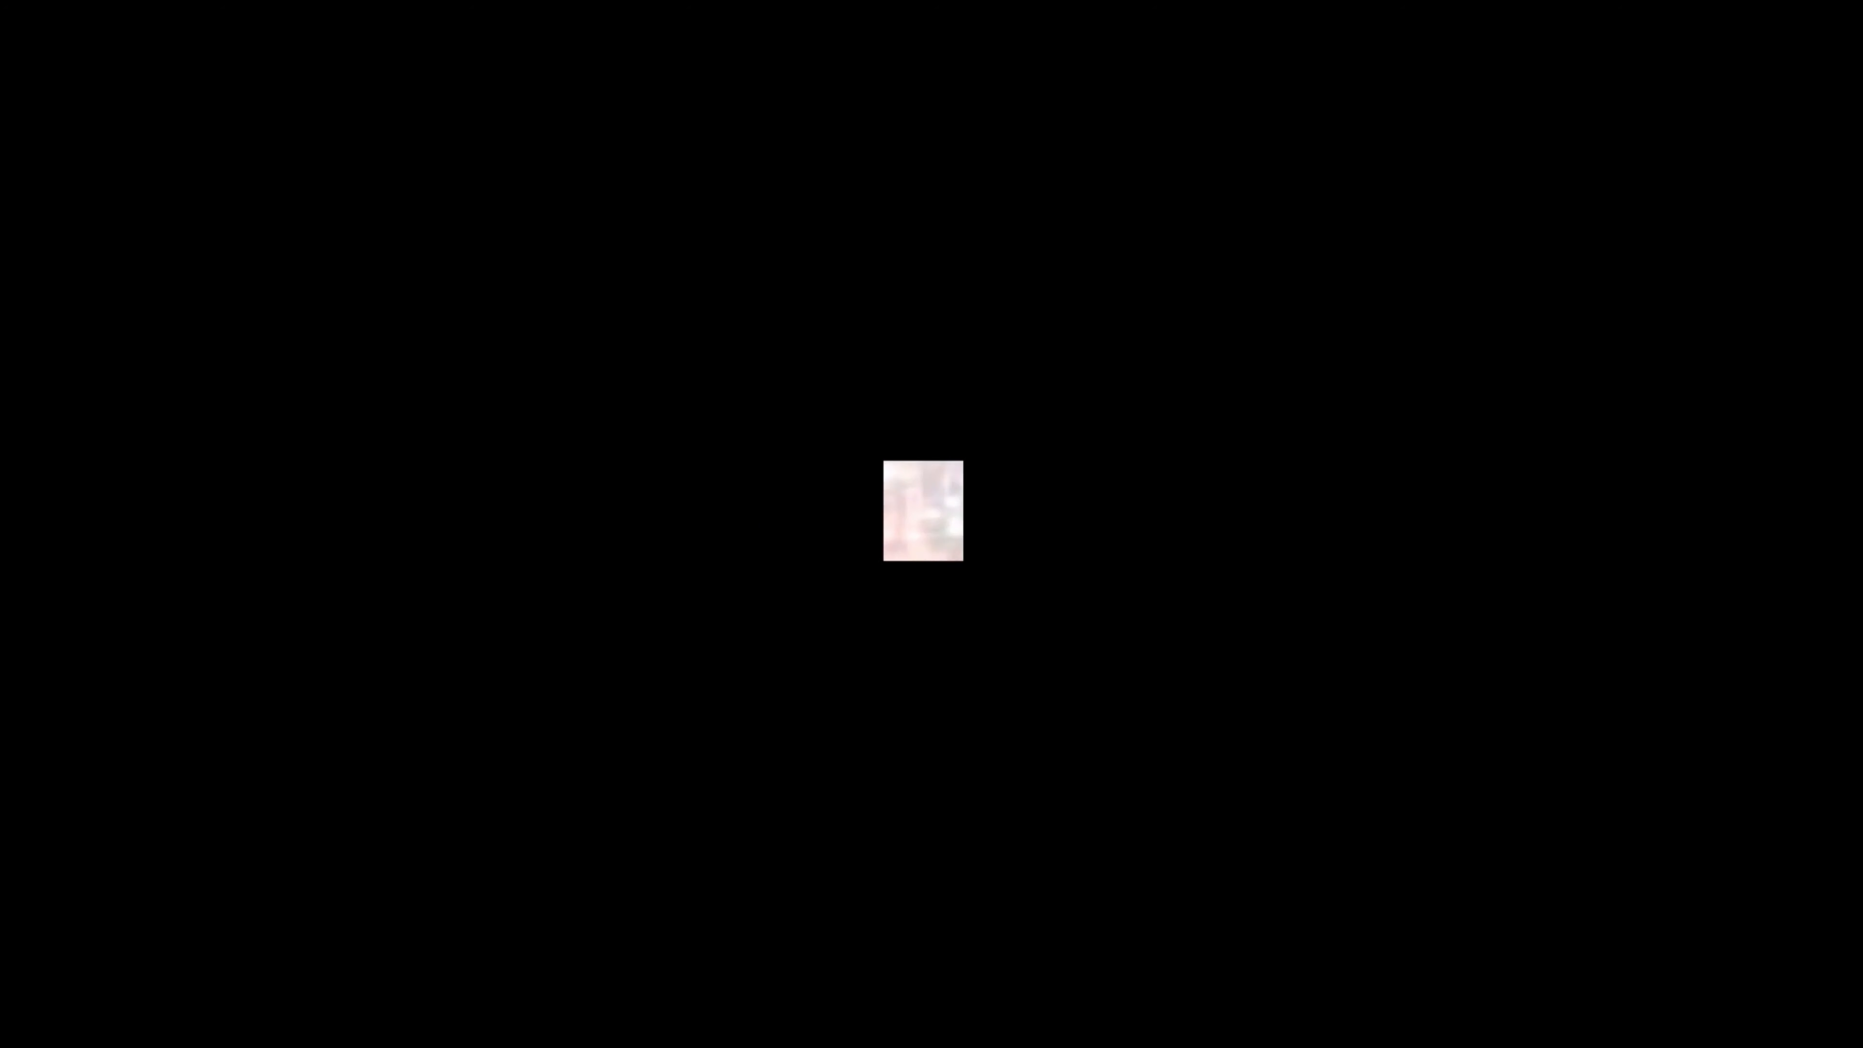
{"action": "mouse_move", "coordinate": [528, 484]}
Raise the 3D Text resolution, check the font and rotation type options keeping Spin, and accept the settings
{"action": "left_click", "coordinate": [431, 475]}
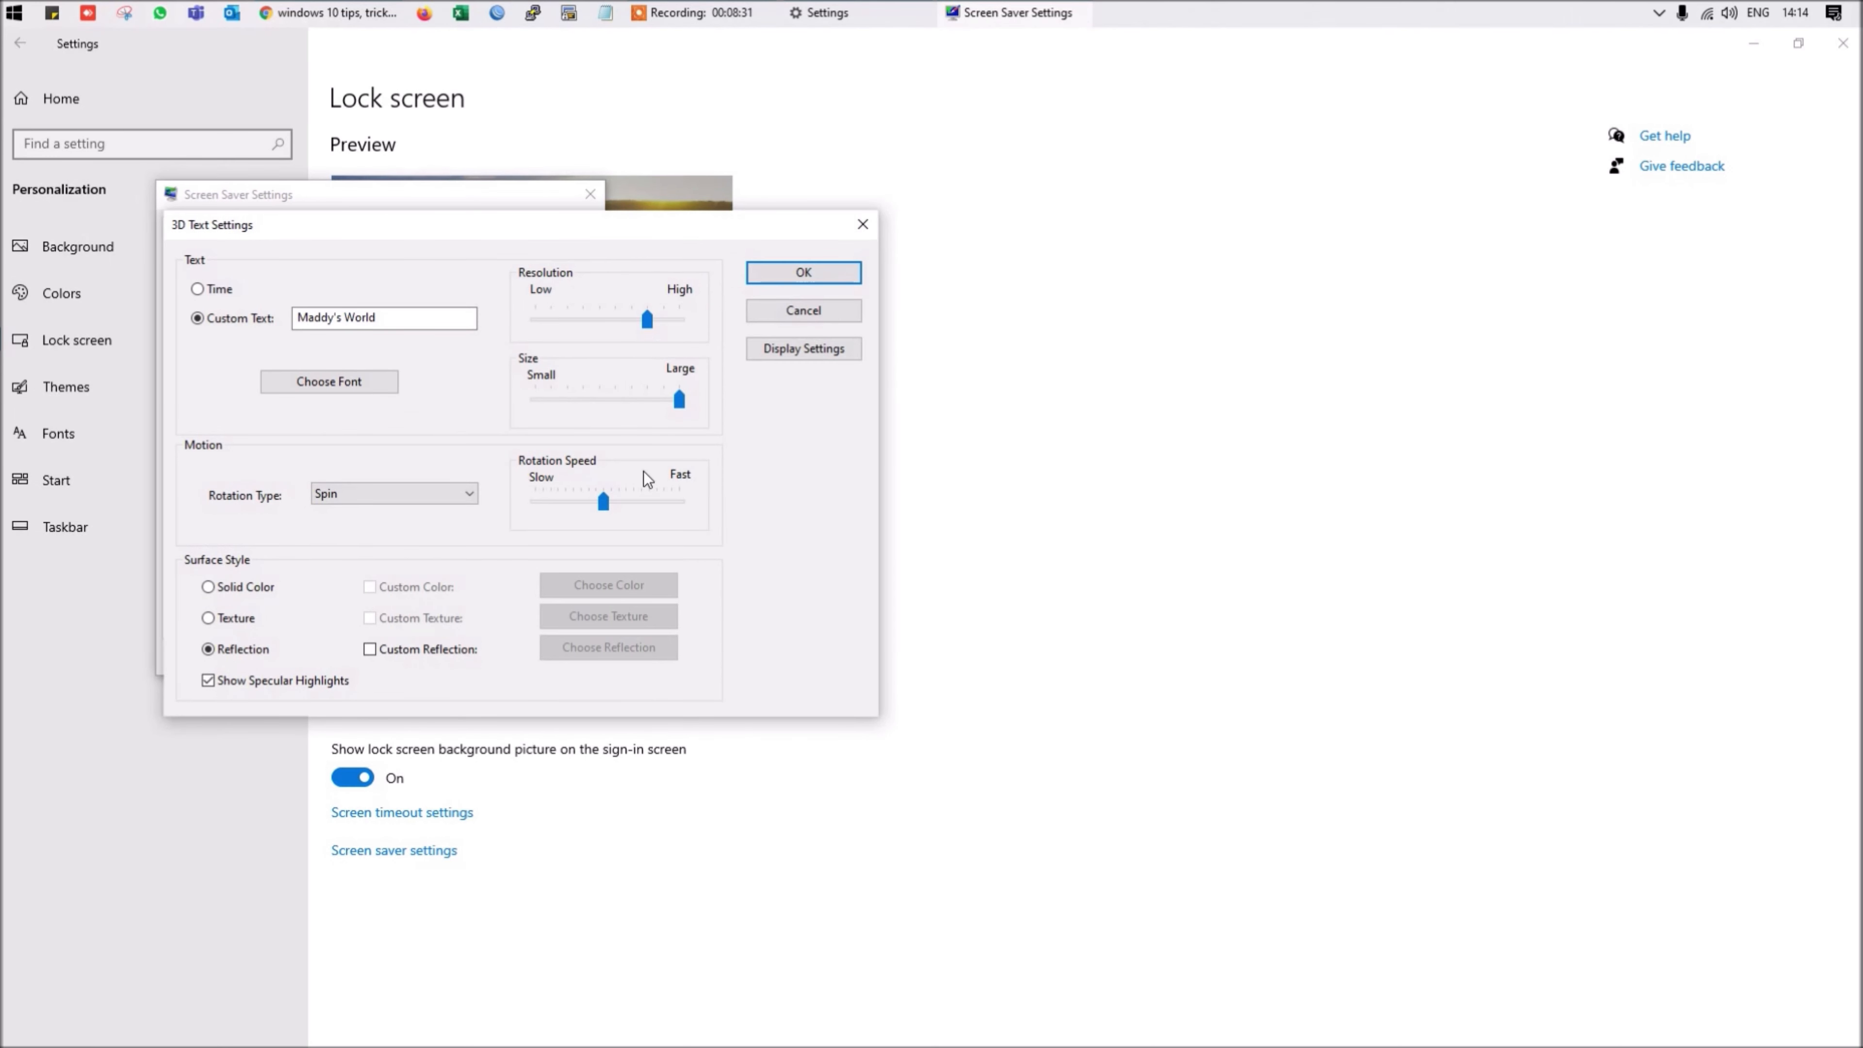
{"action": "left_click", "coordinate": [353, 492]}
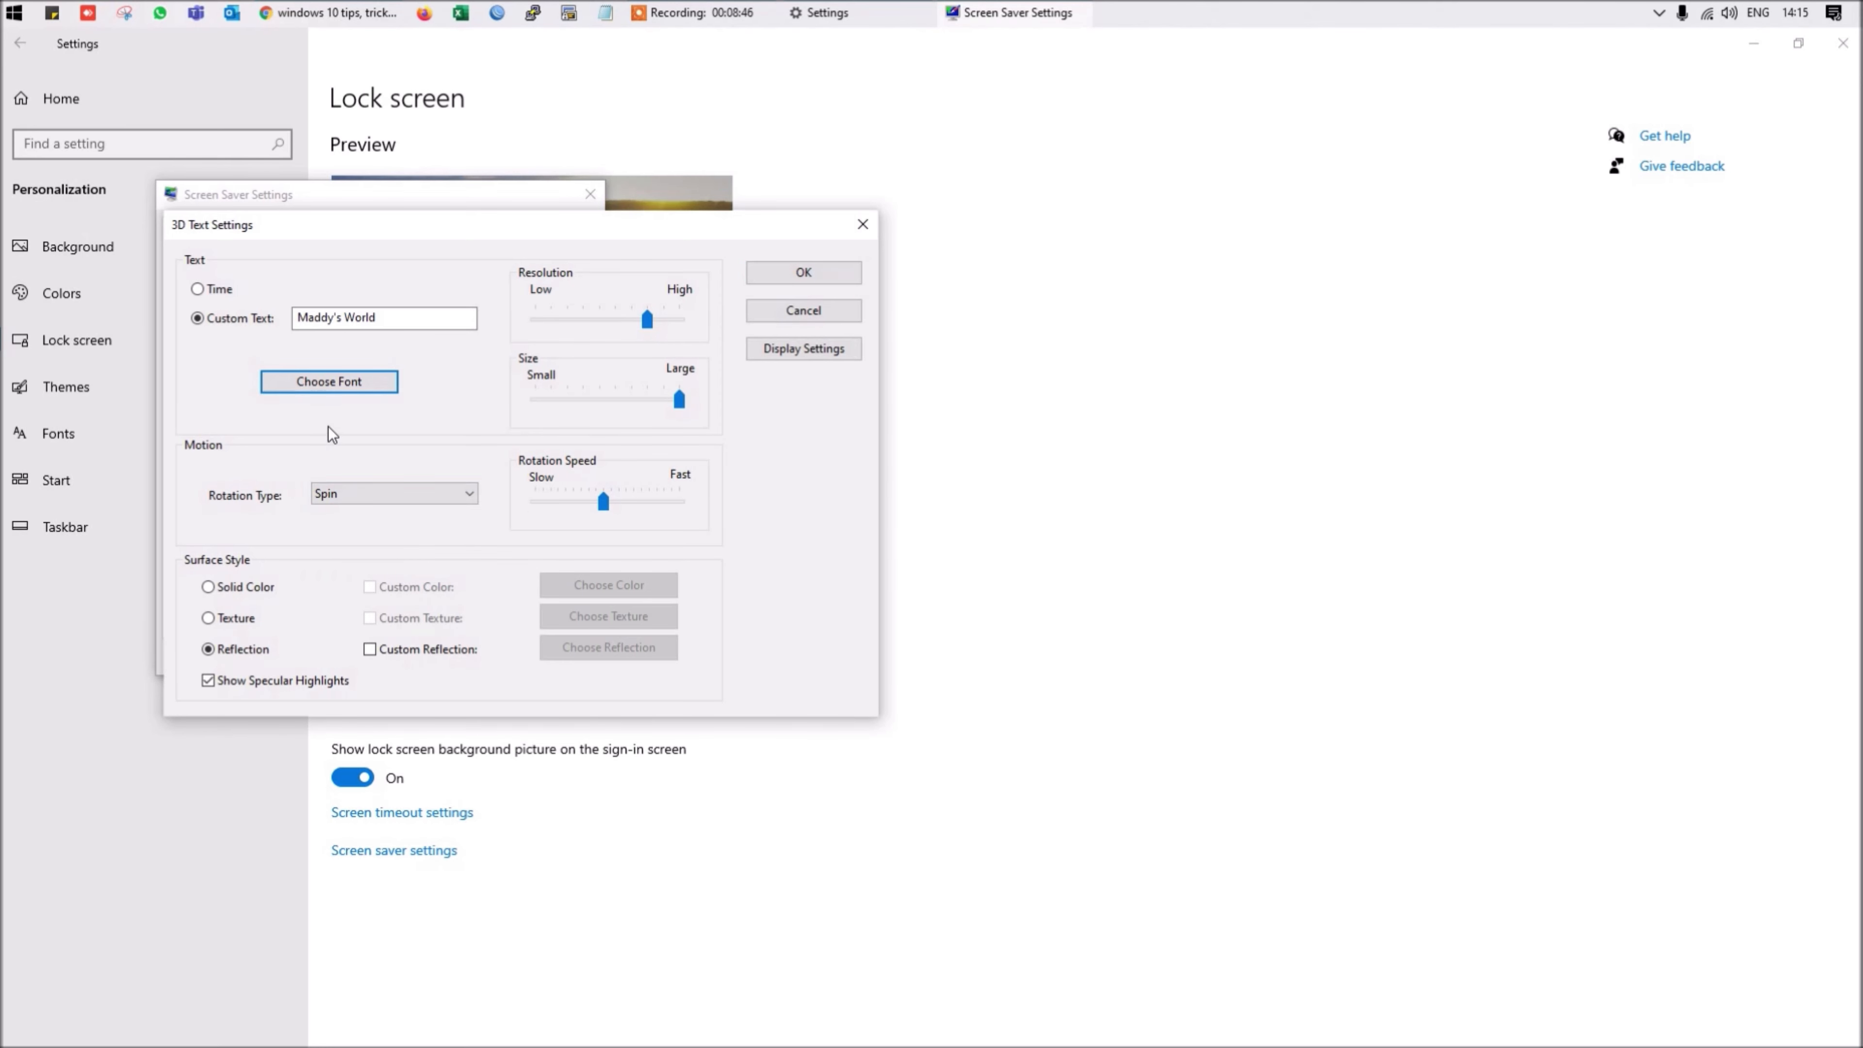
{"action": "left_click", "coordinate": [801, 280]}
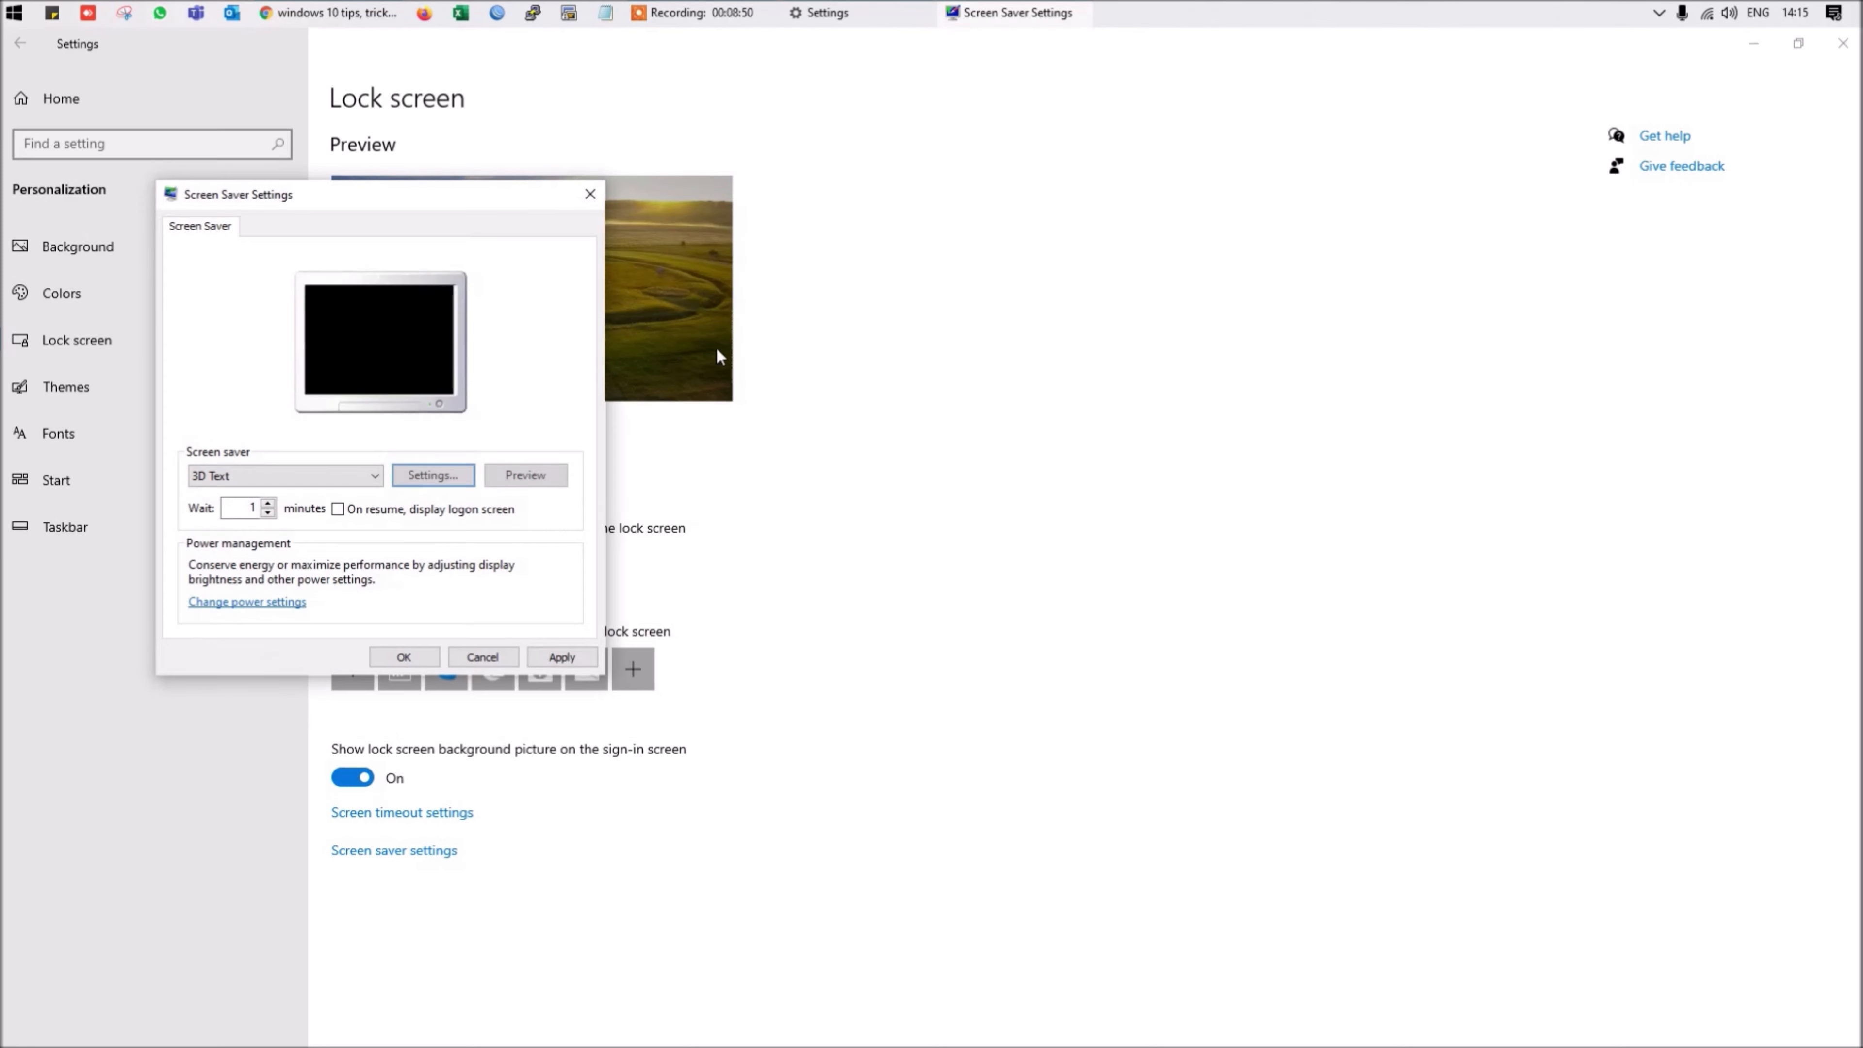
Try the Bubbles and Photo Gallery screen savers, and close the screen saver settings
{"action": "left_click", "coordinate": [341, 476]}
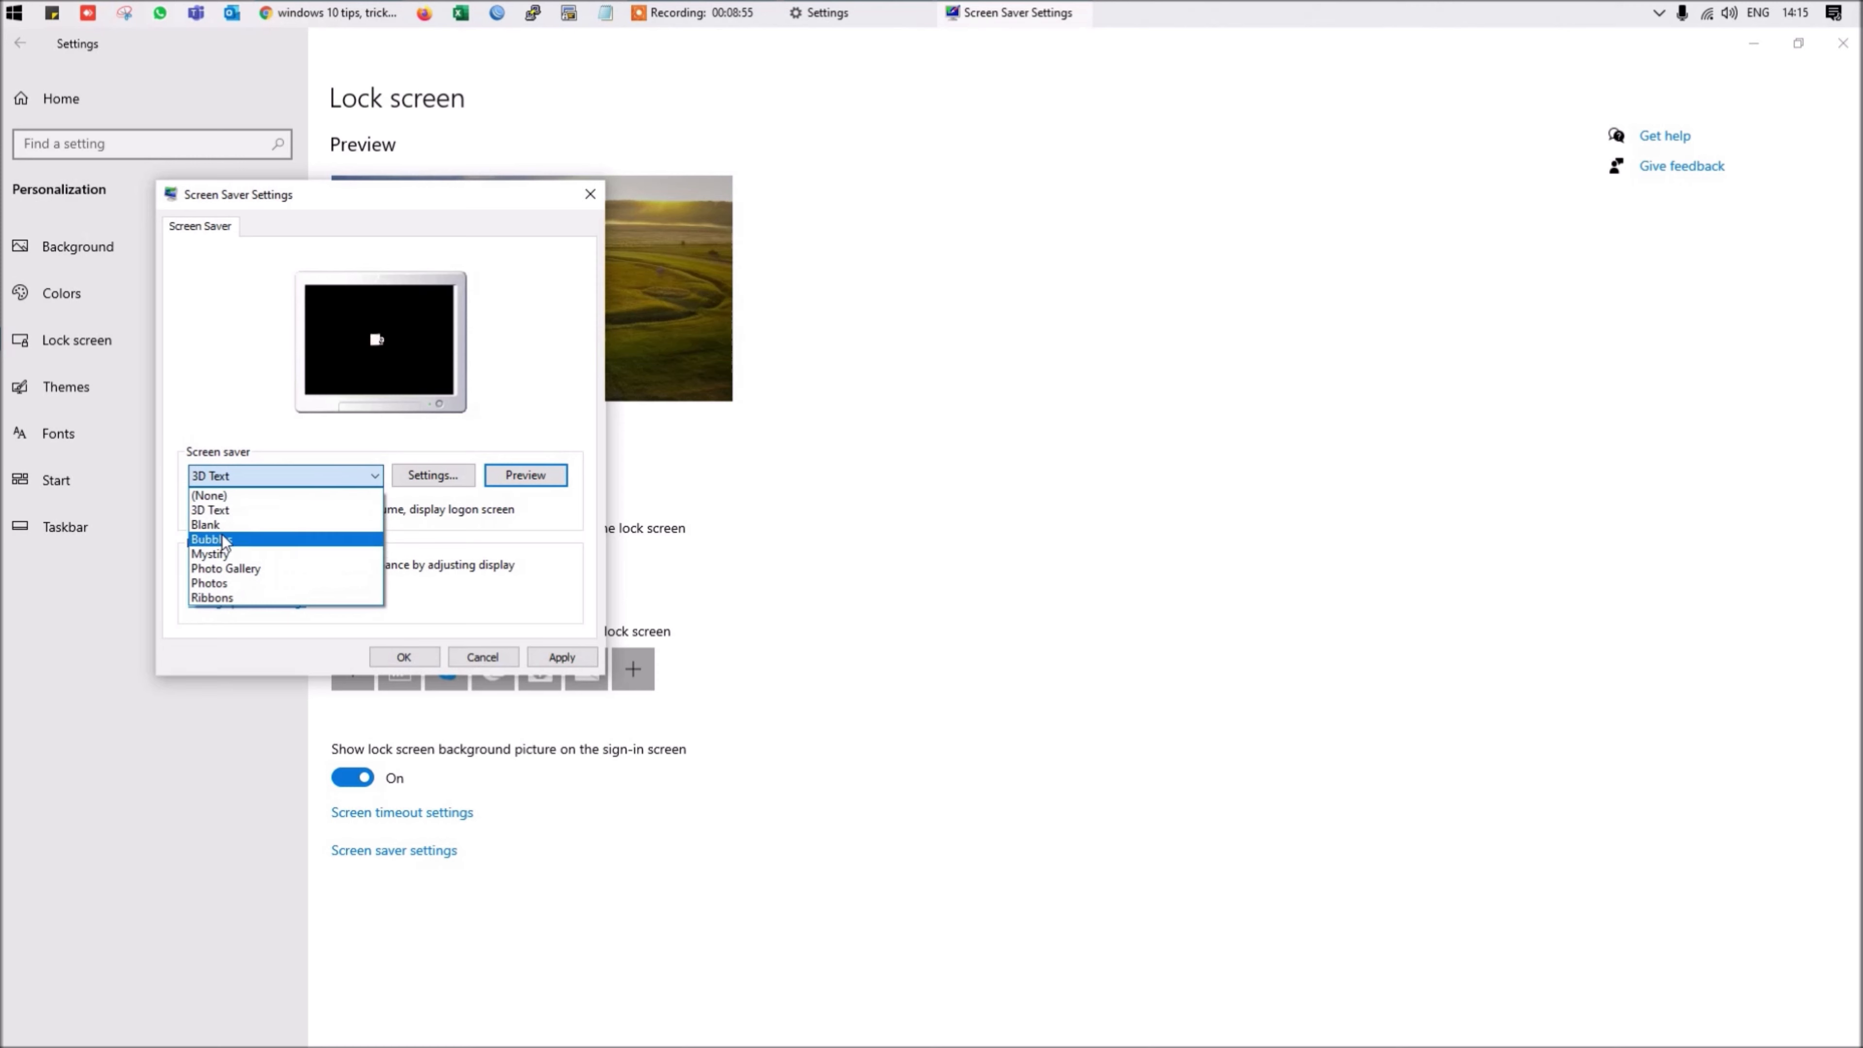
{"action": "left_click", "coordinate": [231, 541]}
{"action": "left_click", "coordinate": [278, 471]}
{"action": "left_click", "coordinate": [276, 570]}
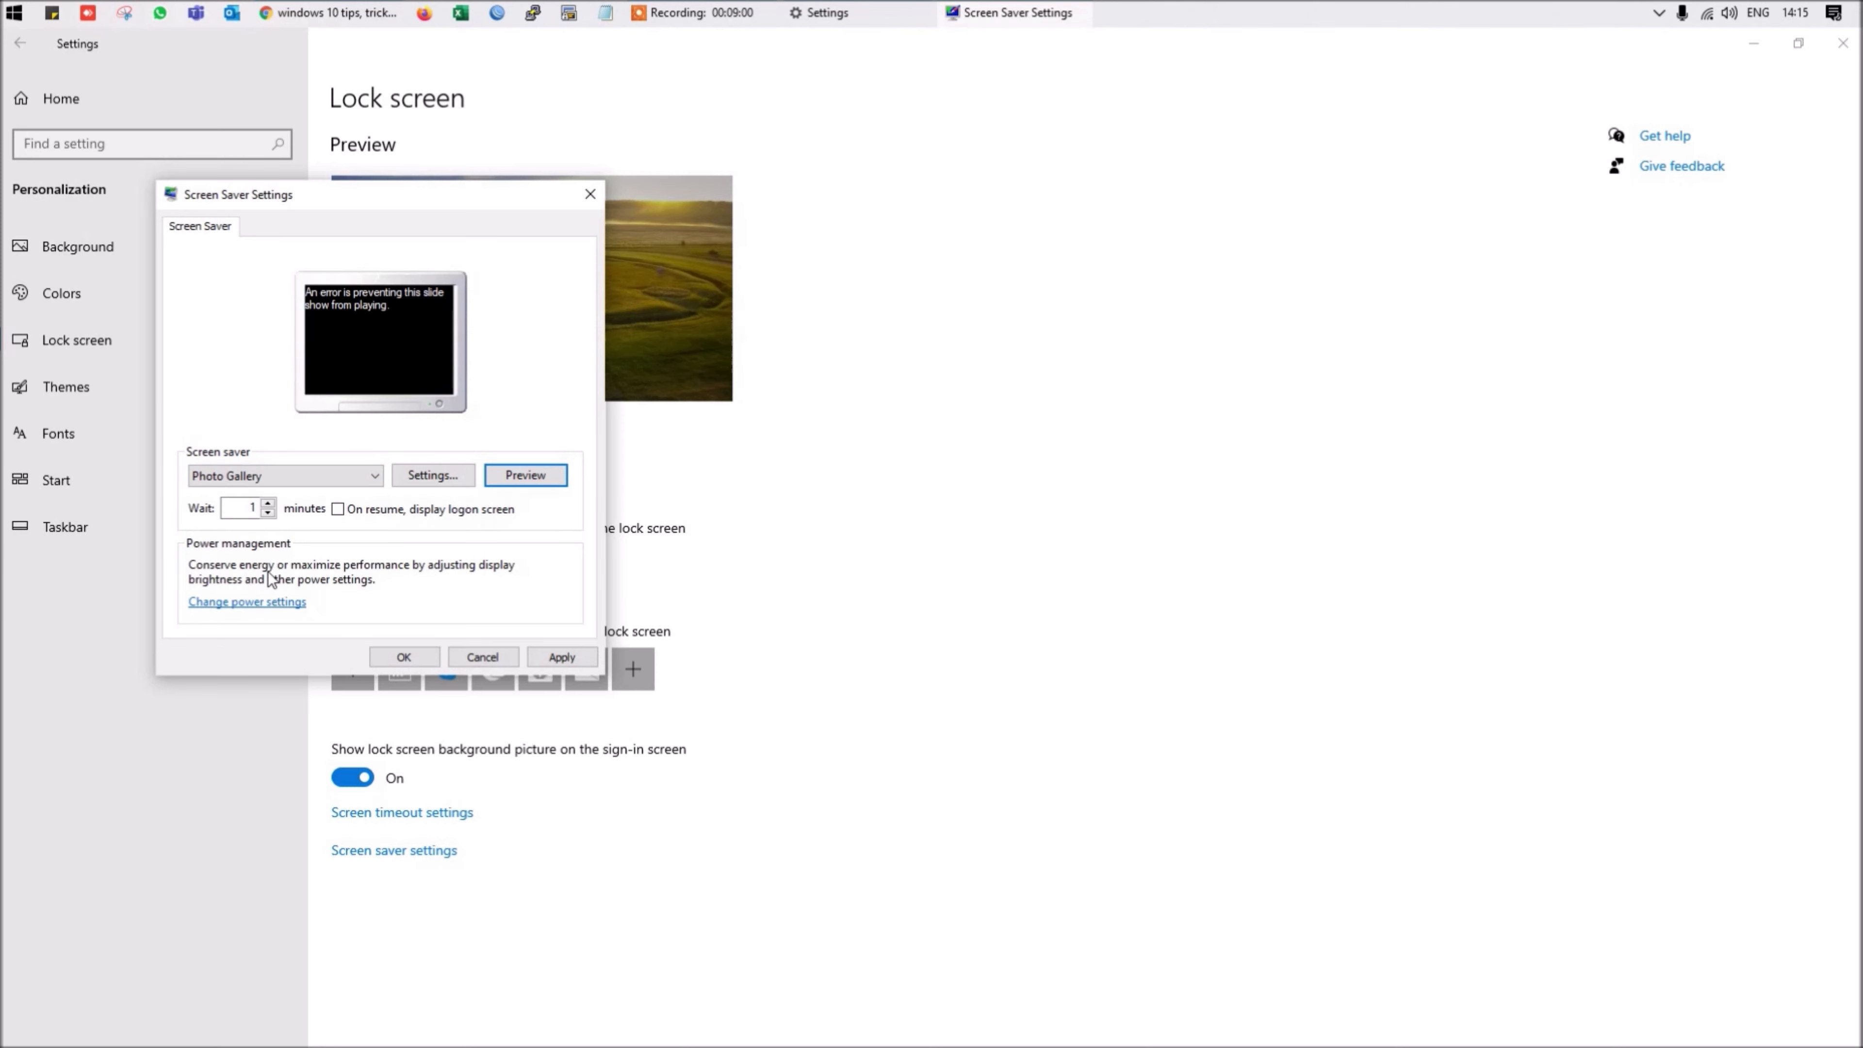
{"action": "left_click", "coordinate": [315, 477]}
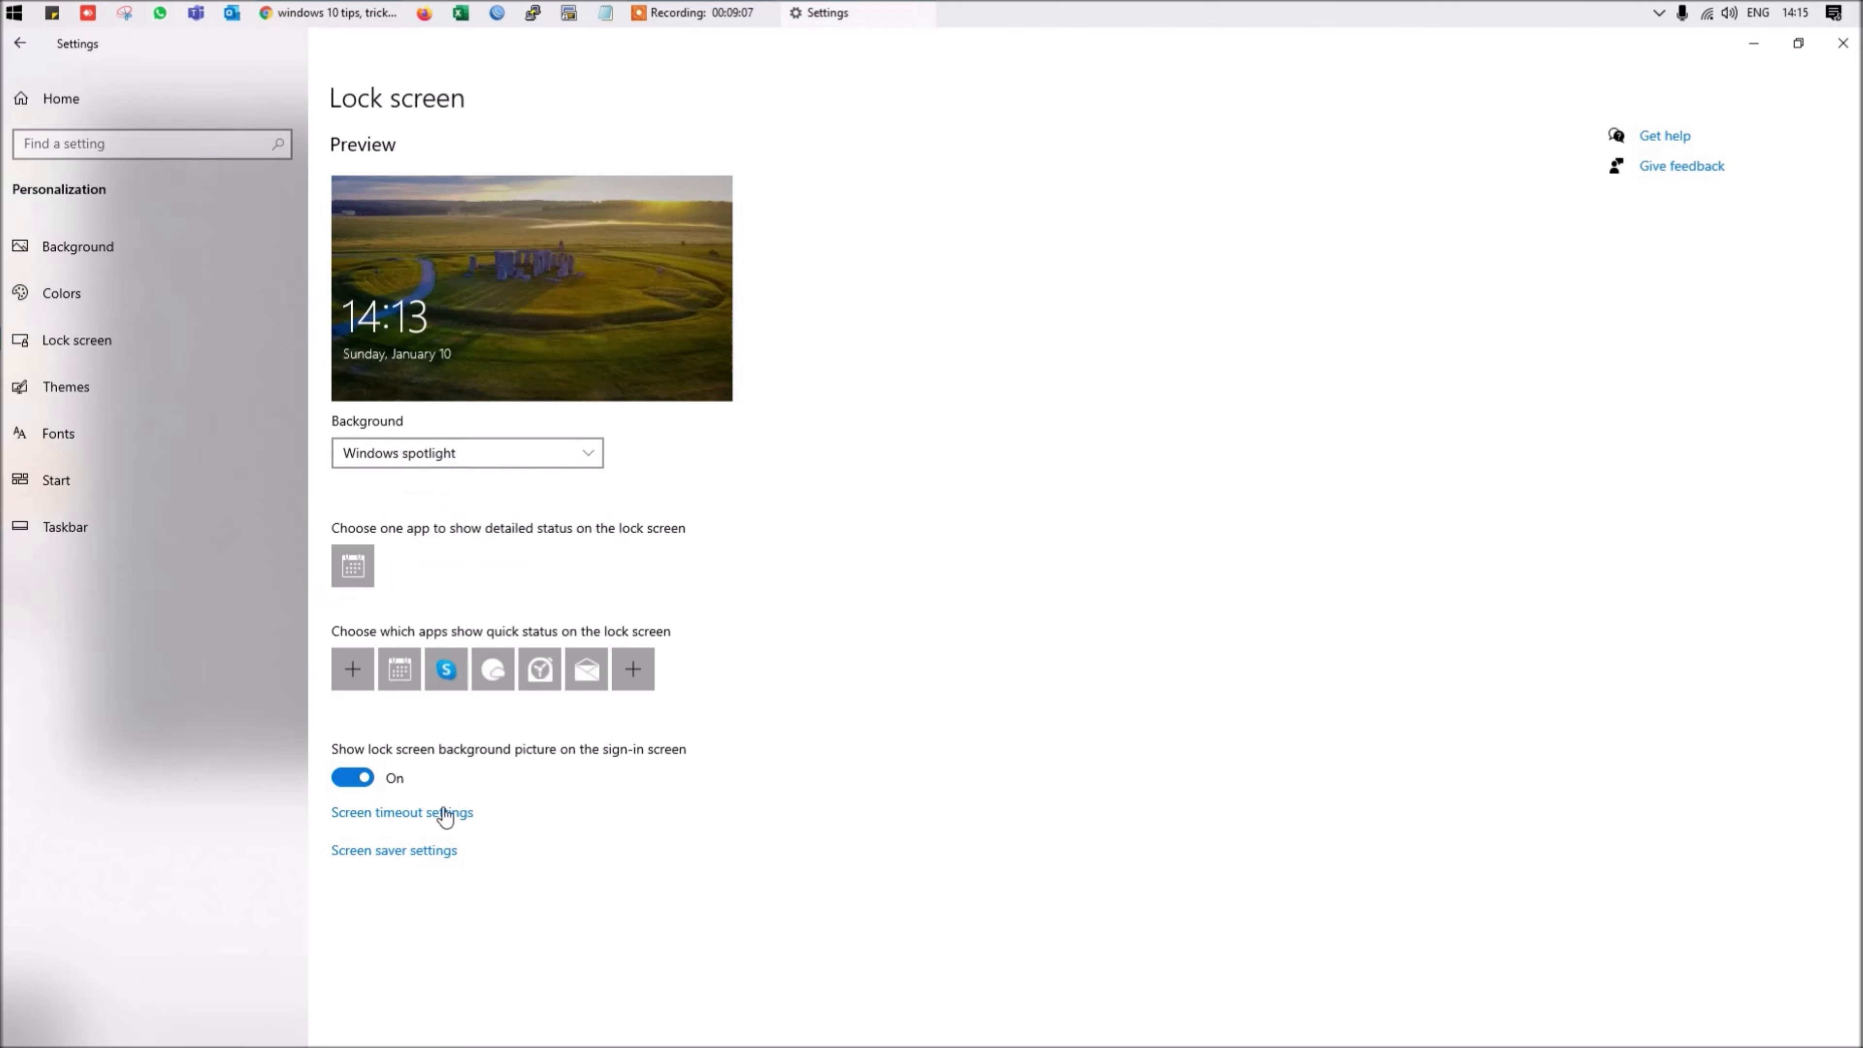
Open the screen timeout settings, check the available screen turn-off times keeping Never, and return to the Lock screen page
{"action": "left_click", "coordinate": [432, 812]}
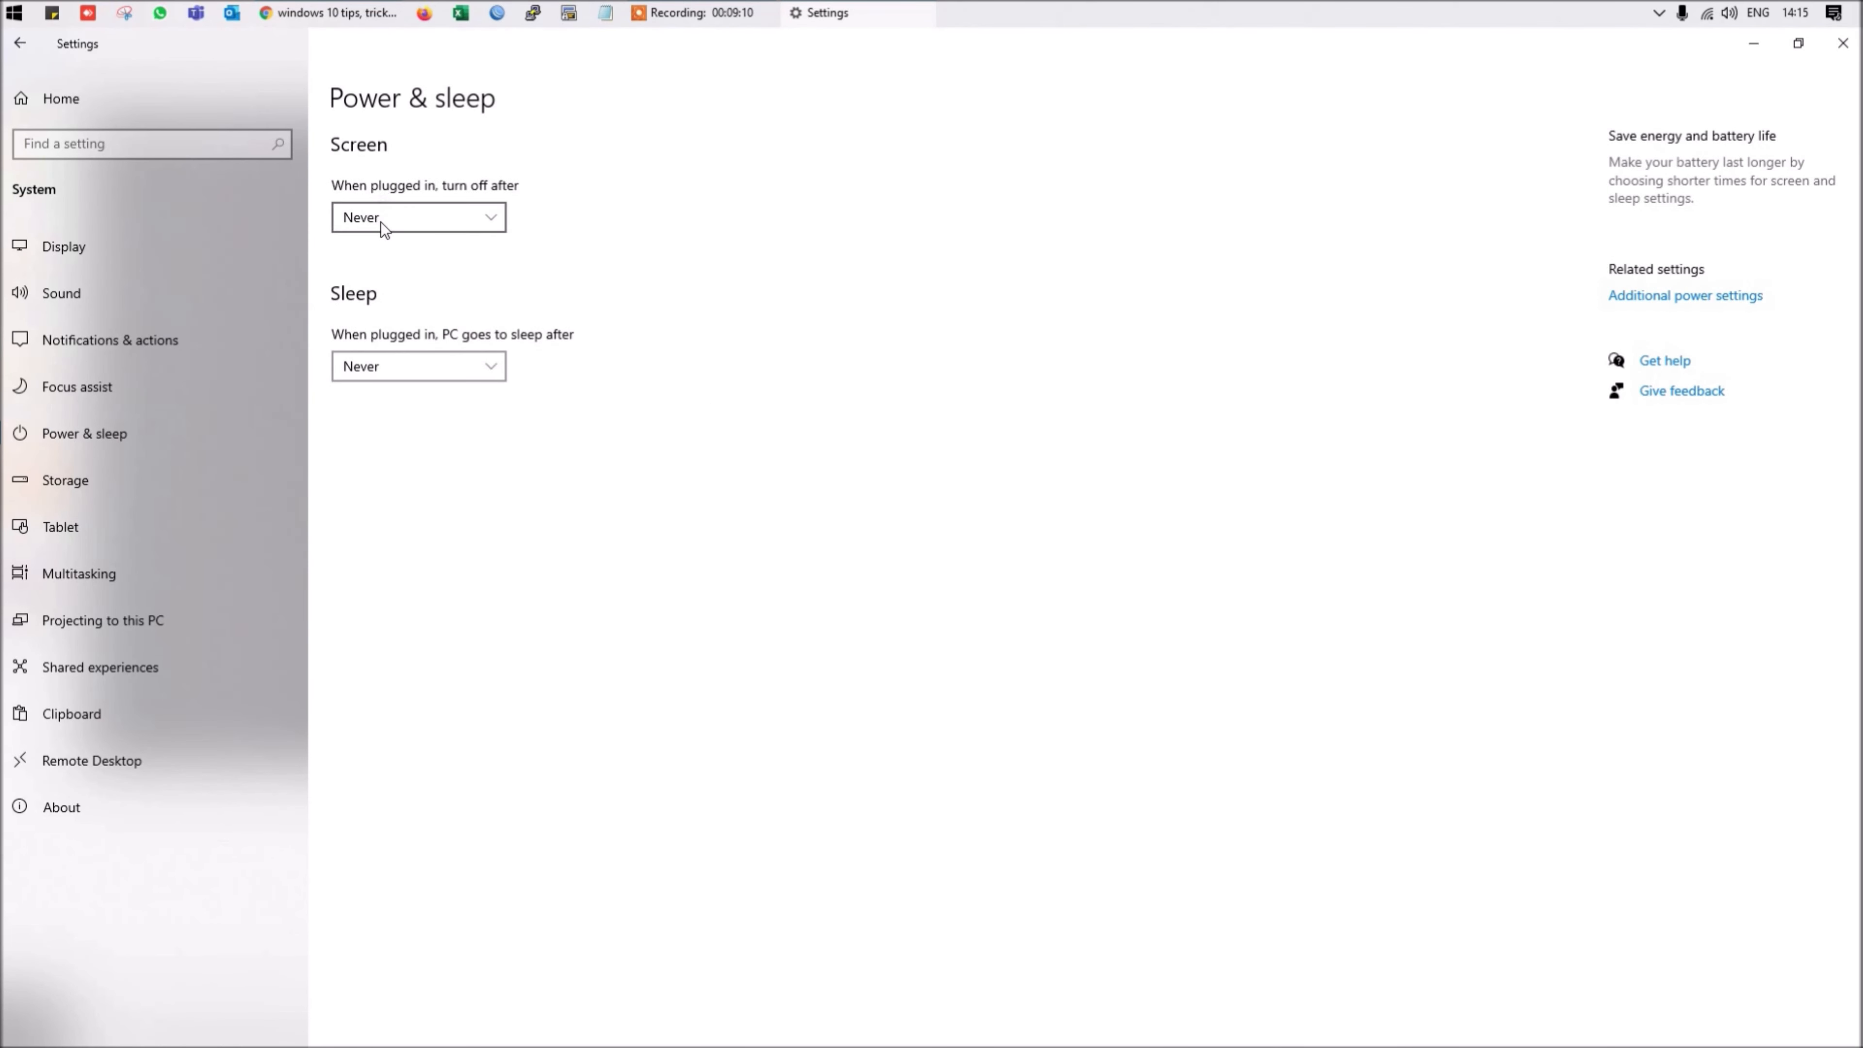
{"action": "left_click", "coordinate": [20, 43]}
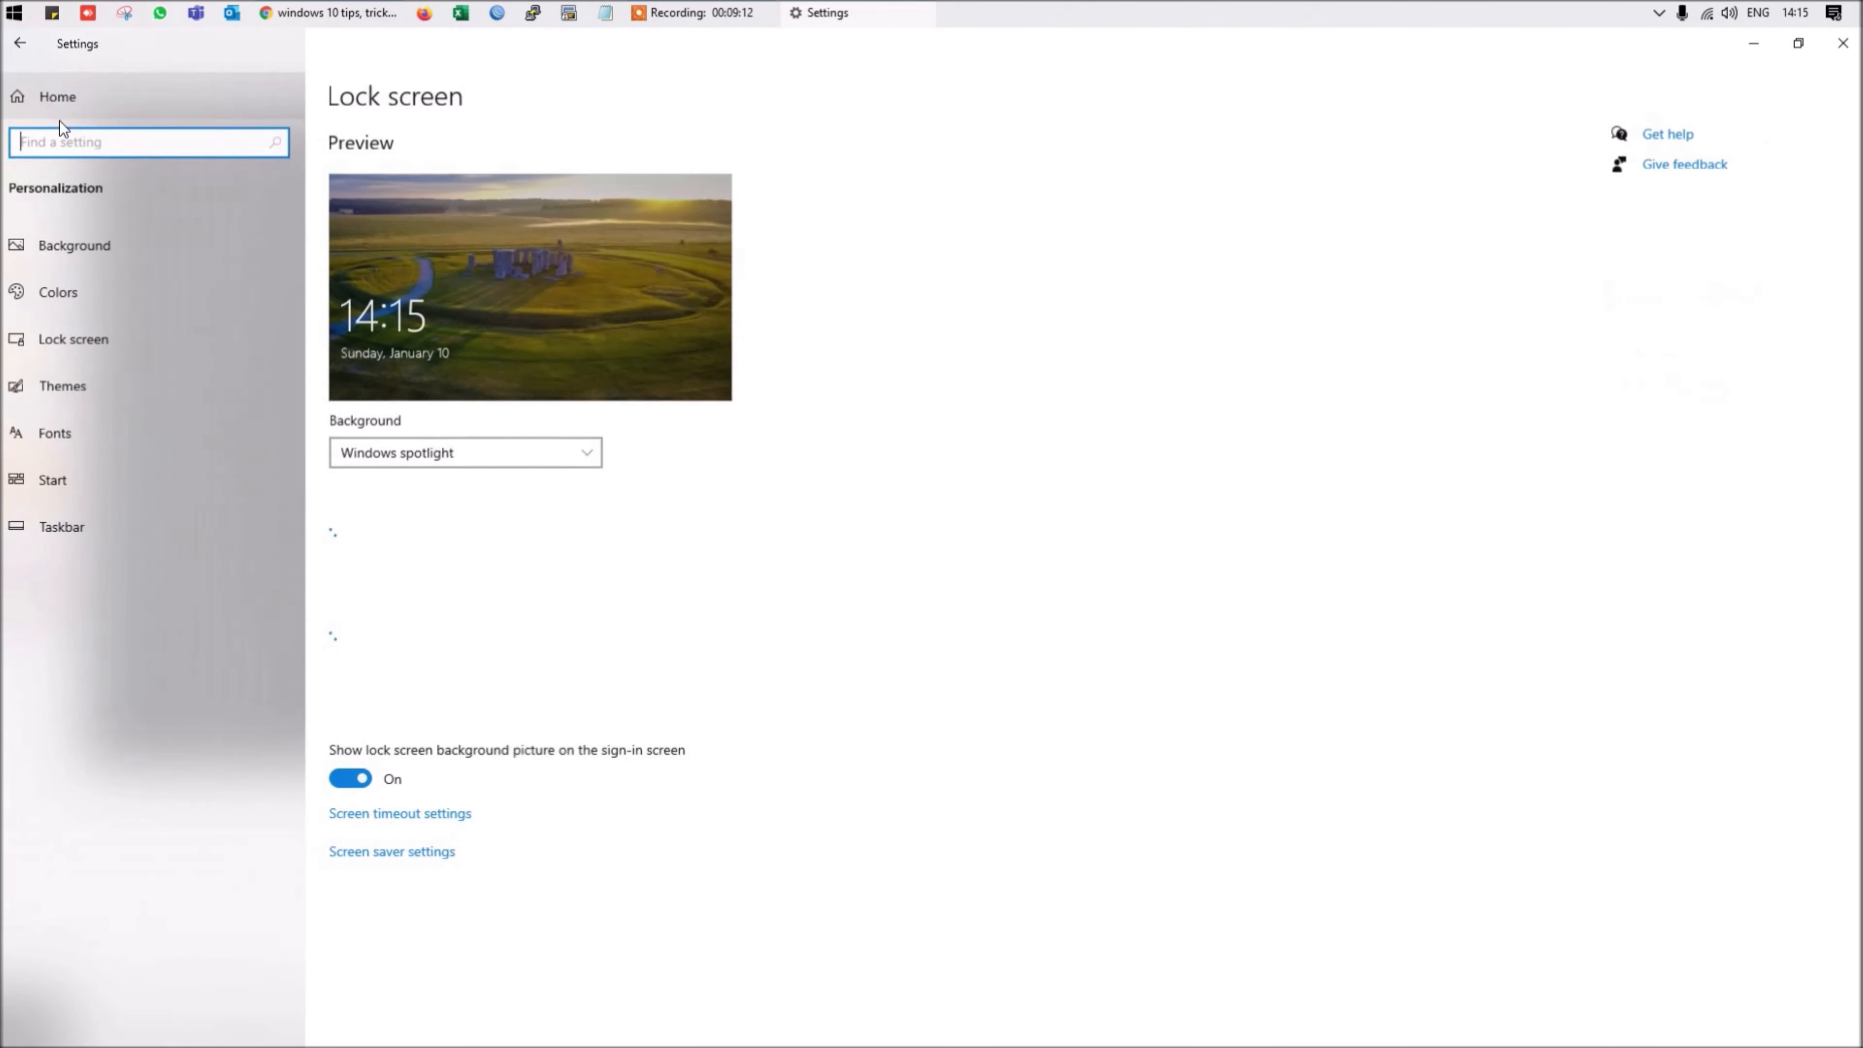
{"action": "left_click", "coordinate": [413, 814]}
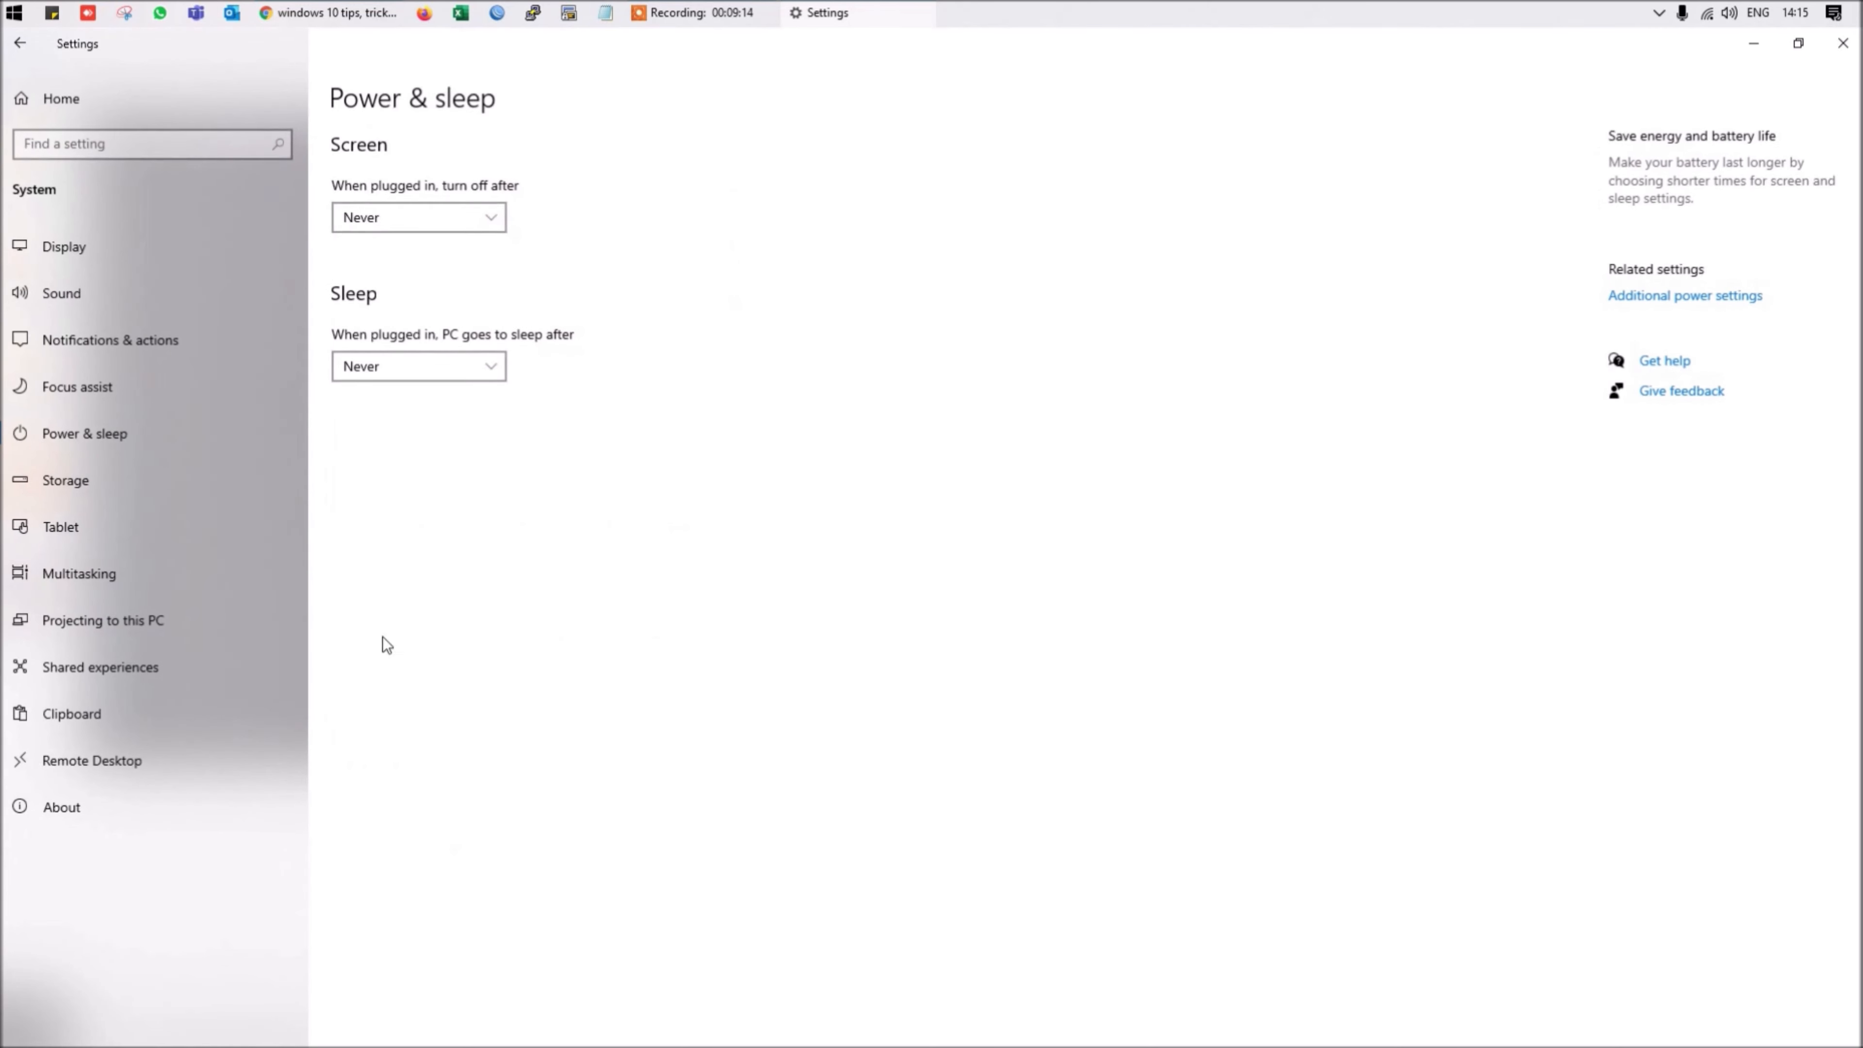
{"action": "left_click", "coordinate": [401, 216]}
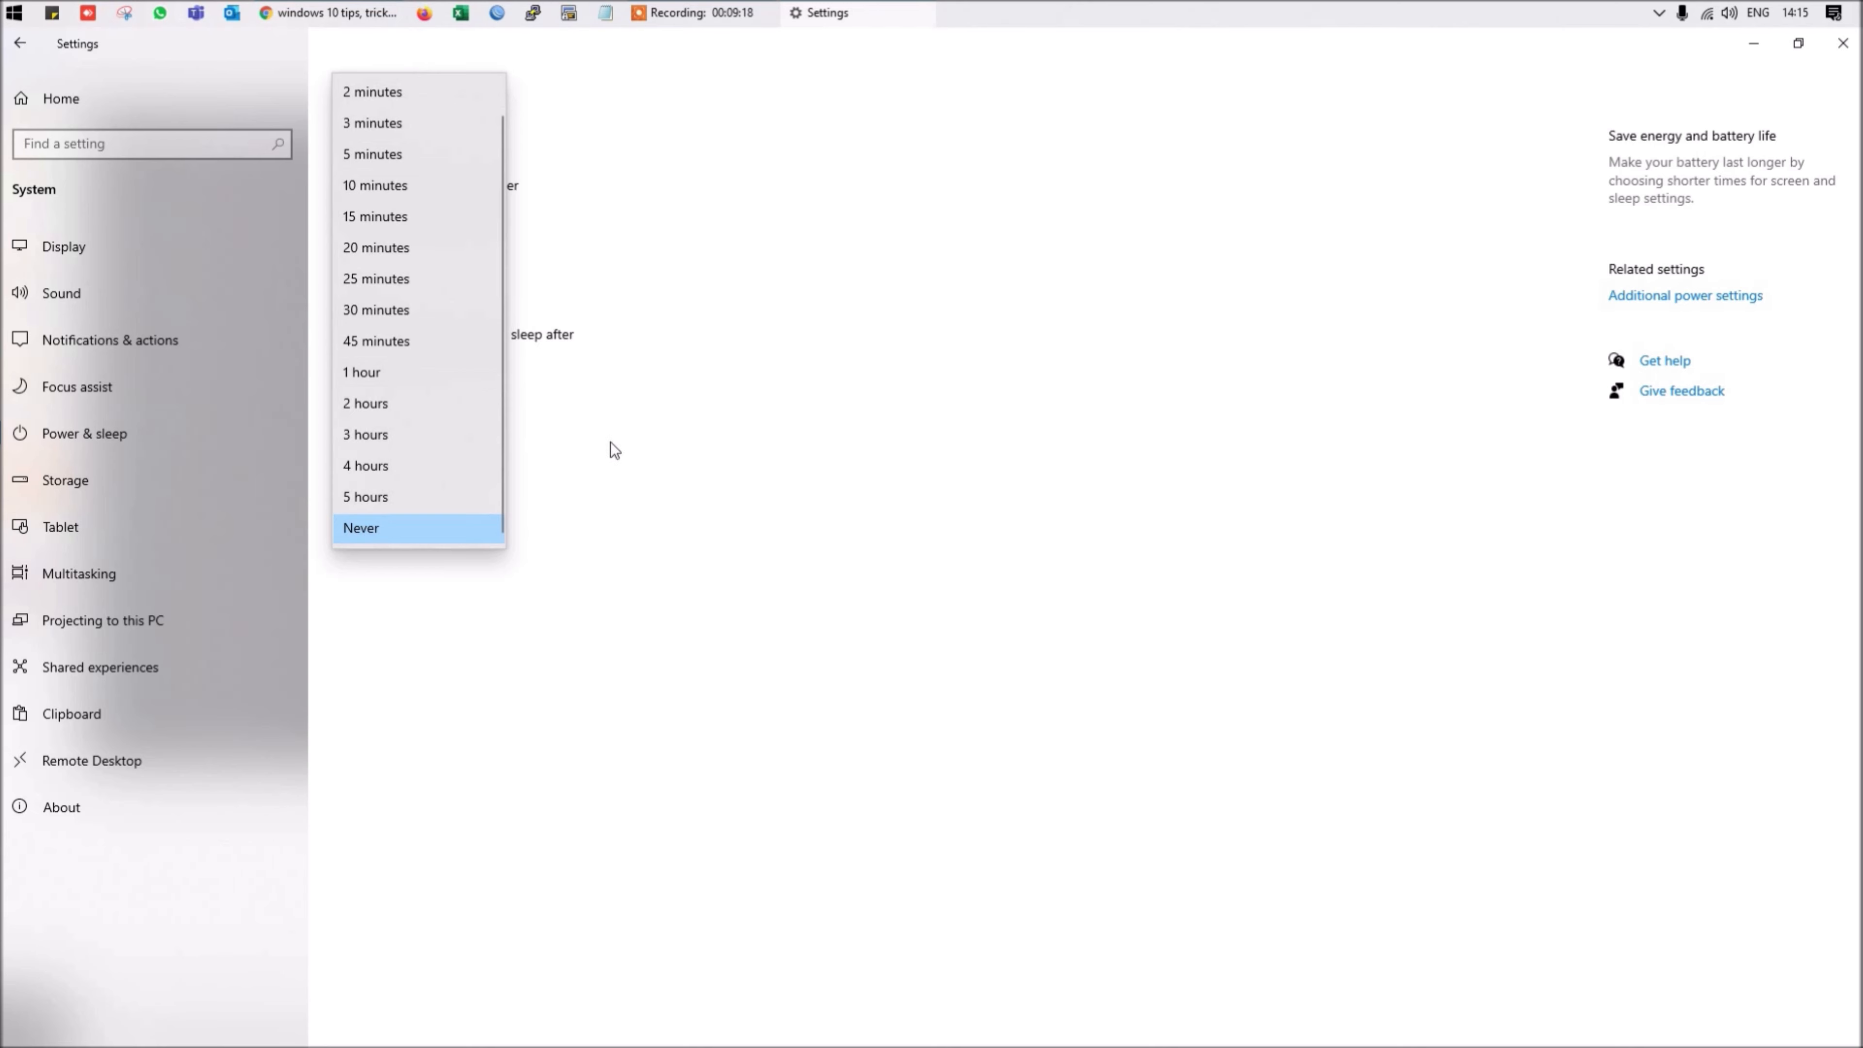
{"action": "left_click", "coordinate": [563, 319]}
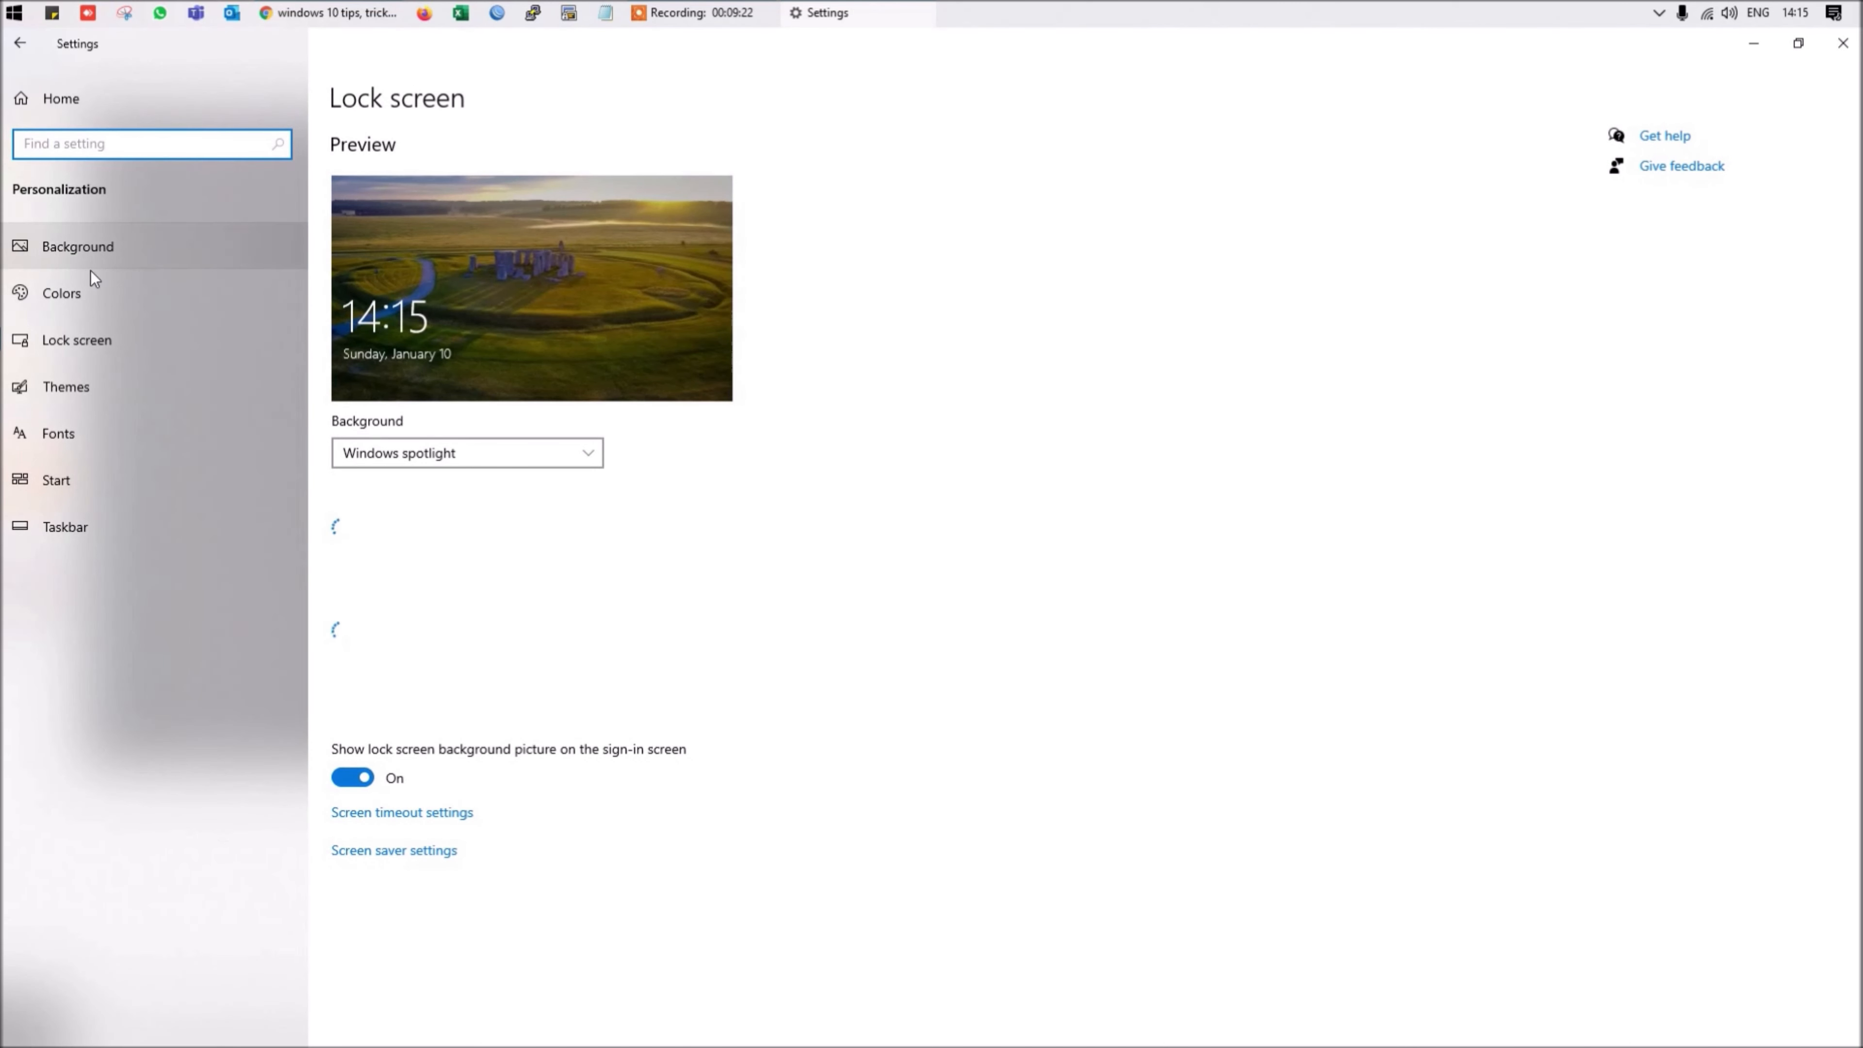
Open the Themes page and save the current custom theme as "Maddy's World"
{"action": "left_click", "coordinate": [107, 382]}
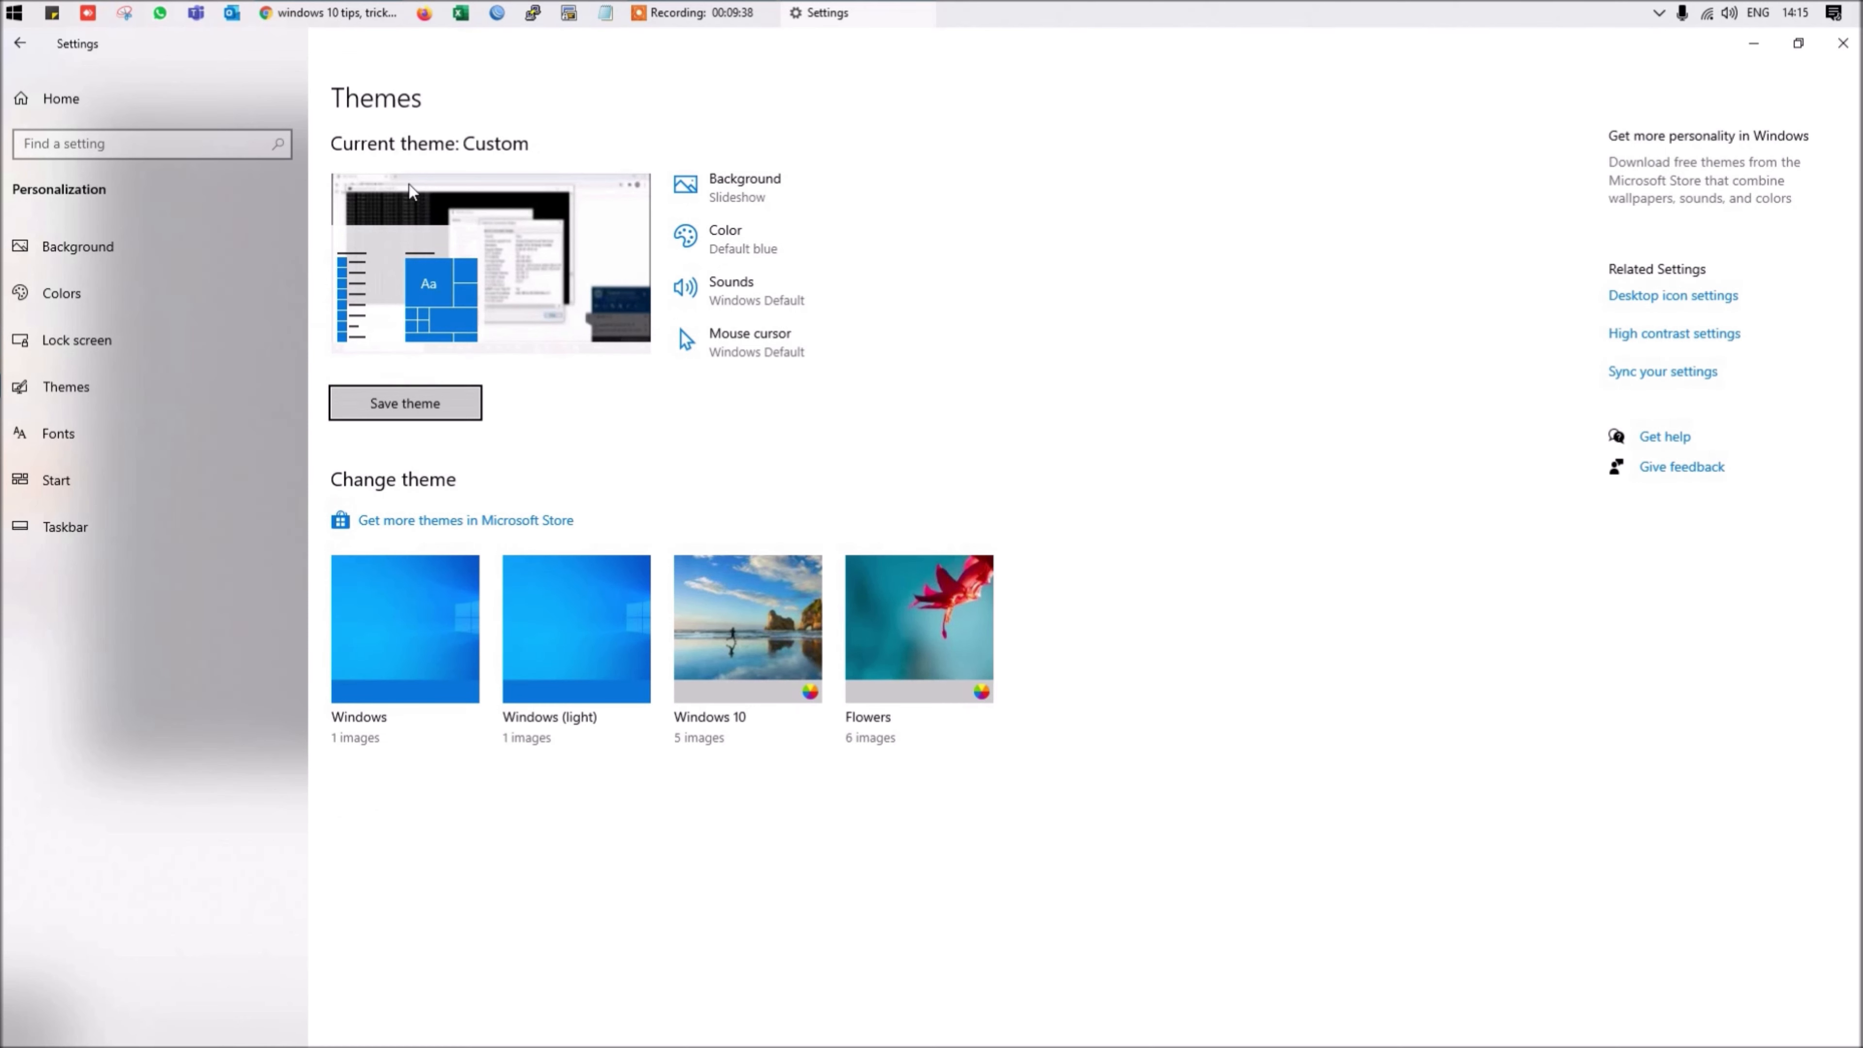
{"action": "left_click", "coordinate": [409, 402]}
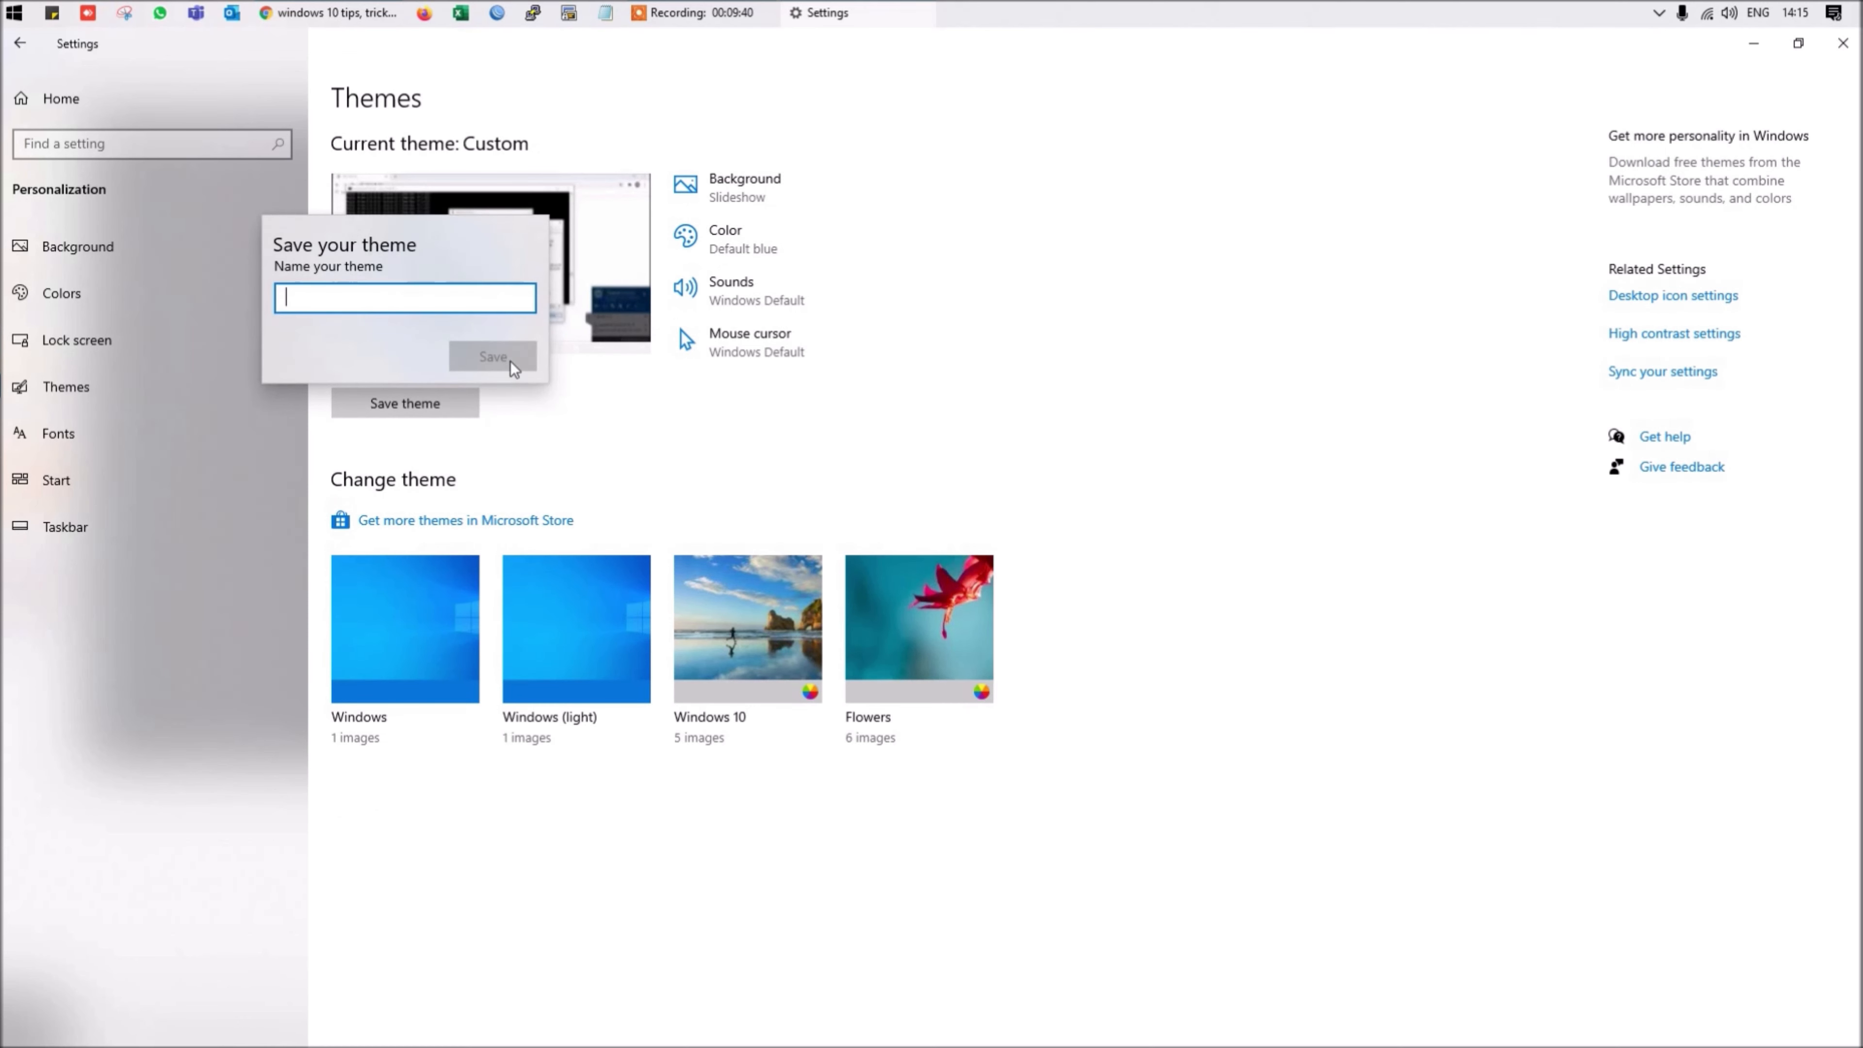
{"action": "type", "text": "Maddy's World"}
{"action": "key", "text": "Return"}
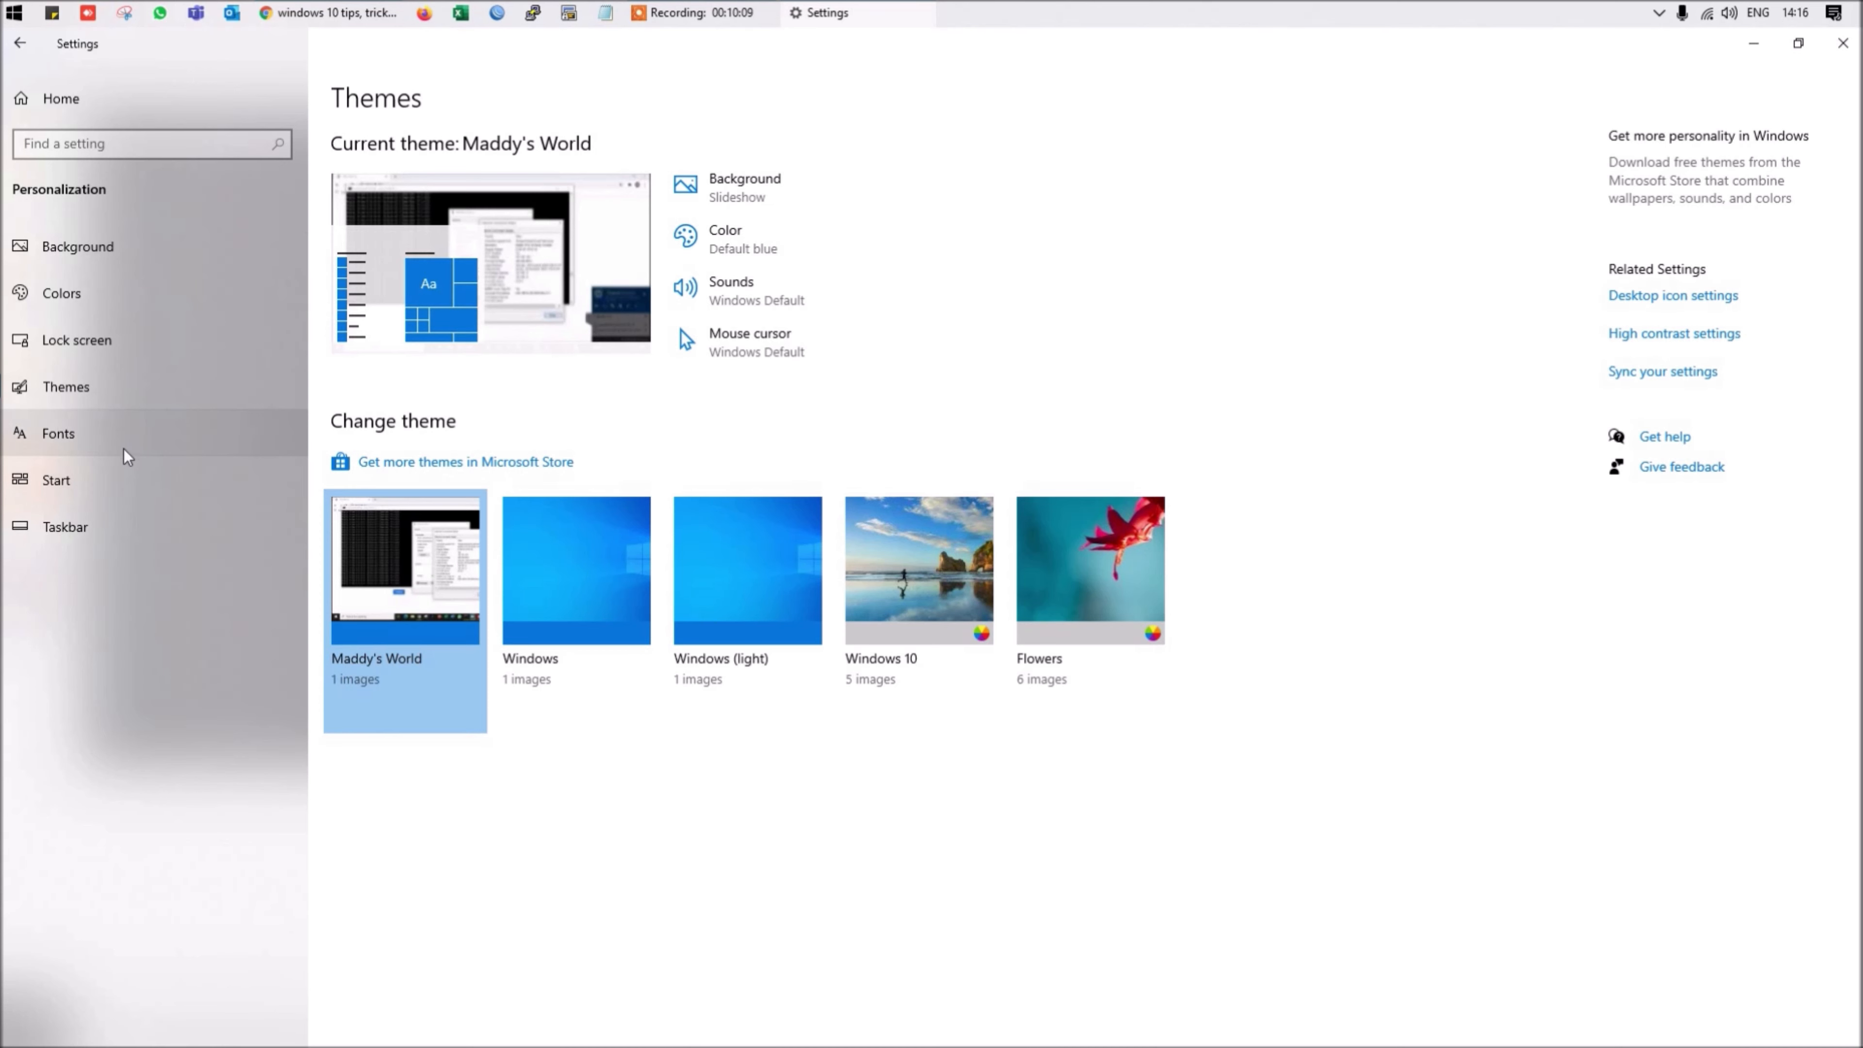
On the Start page, try the Use Start full screen option by viewing the Start menu with it on, and turn it off again
{"action": "left_click", "coordinate": [83, 477]}
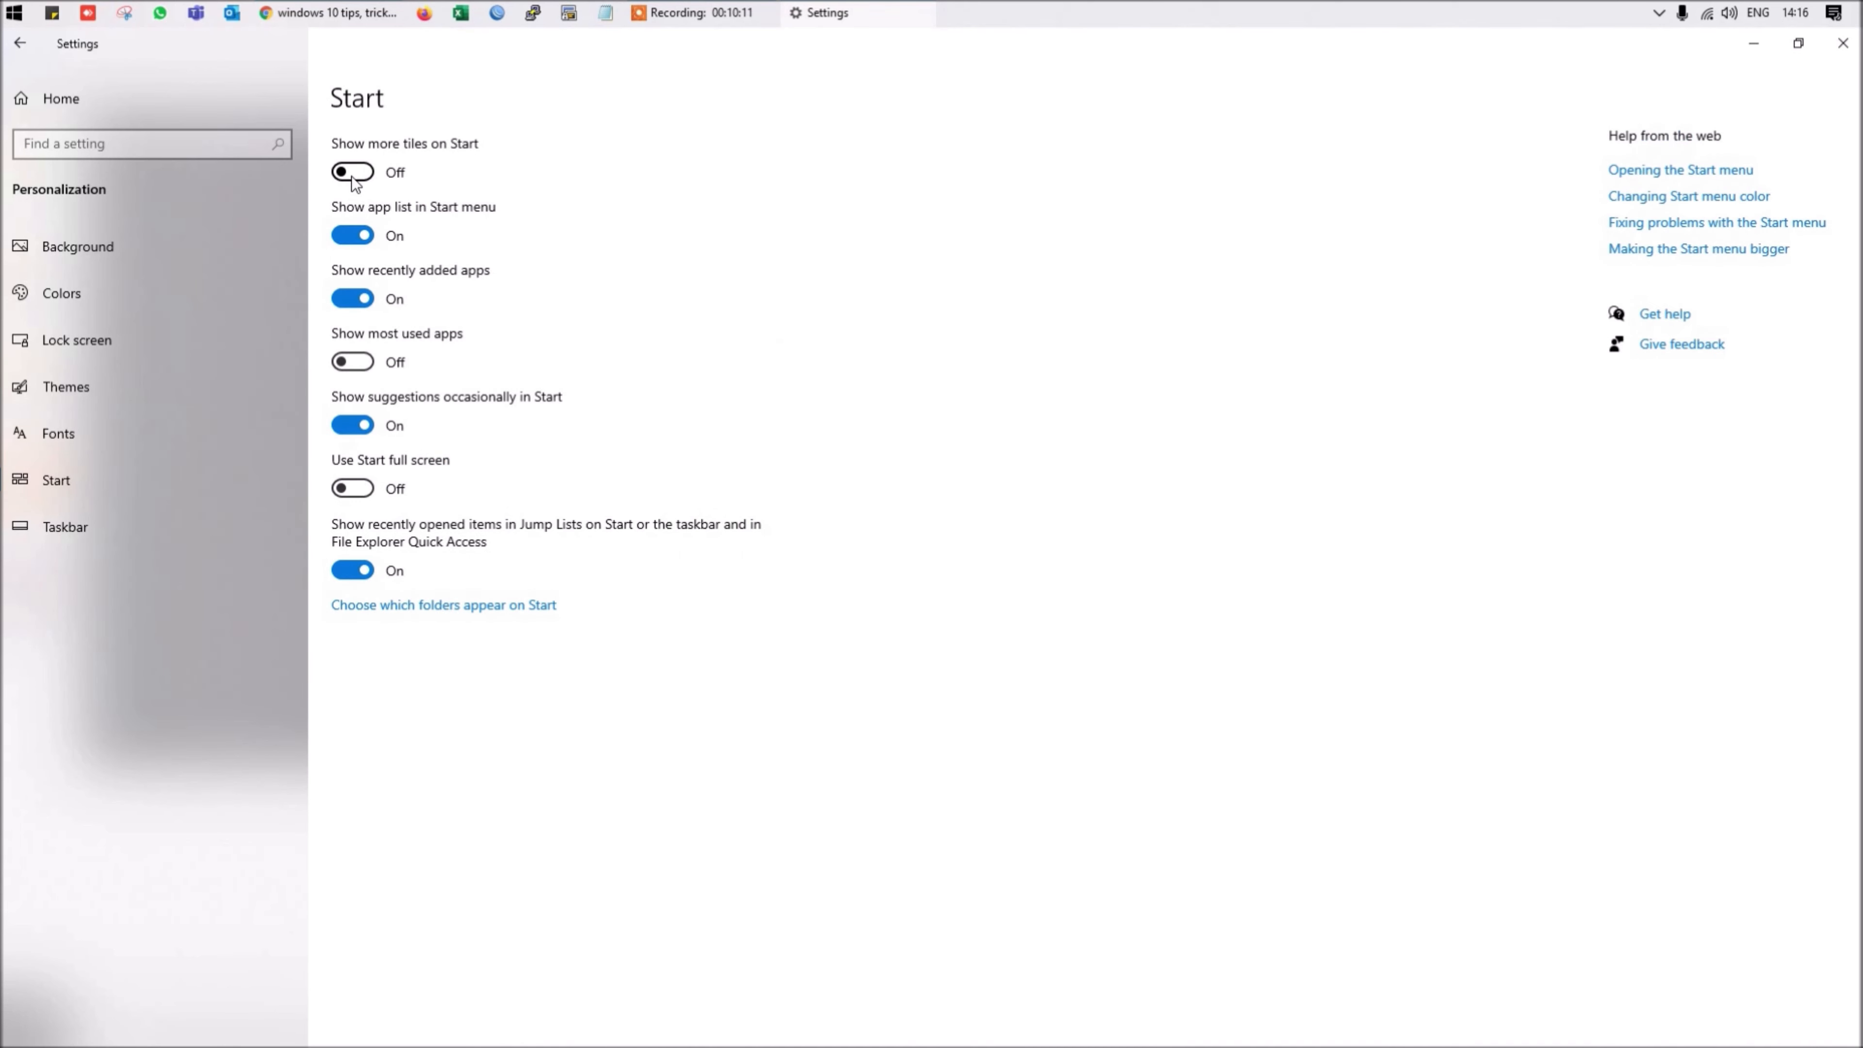
{"action": "left_click", "coordinate": [359, 488]}
{"action": "left_click", "coordinate": [15, 14]}
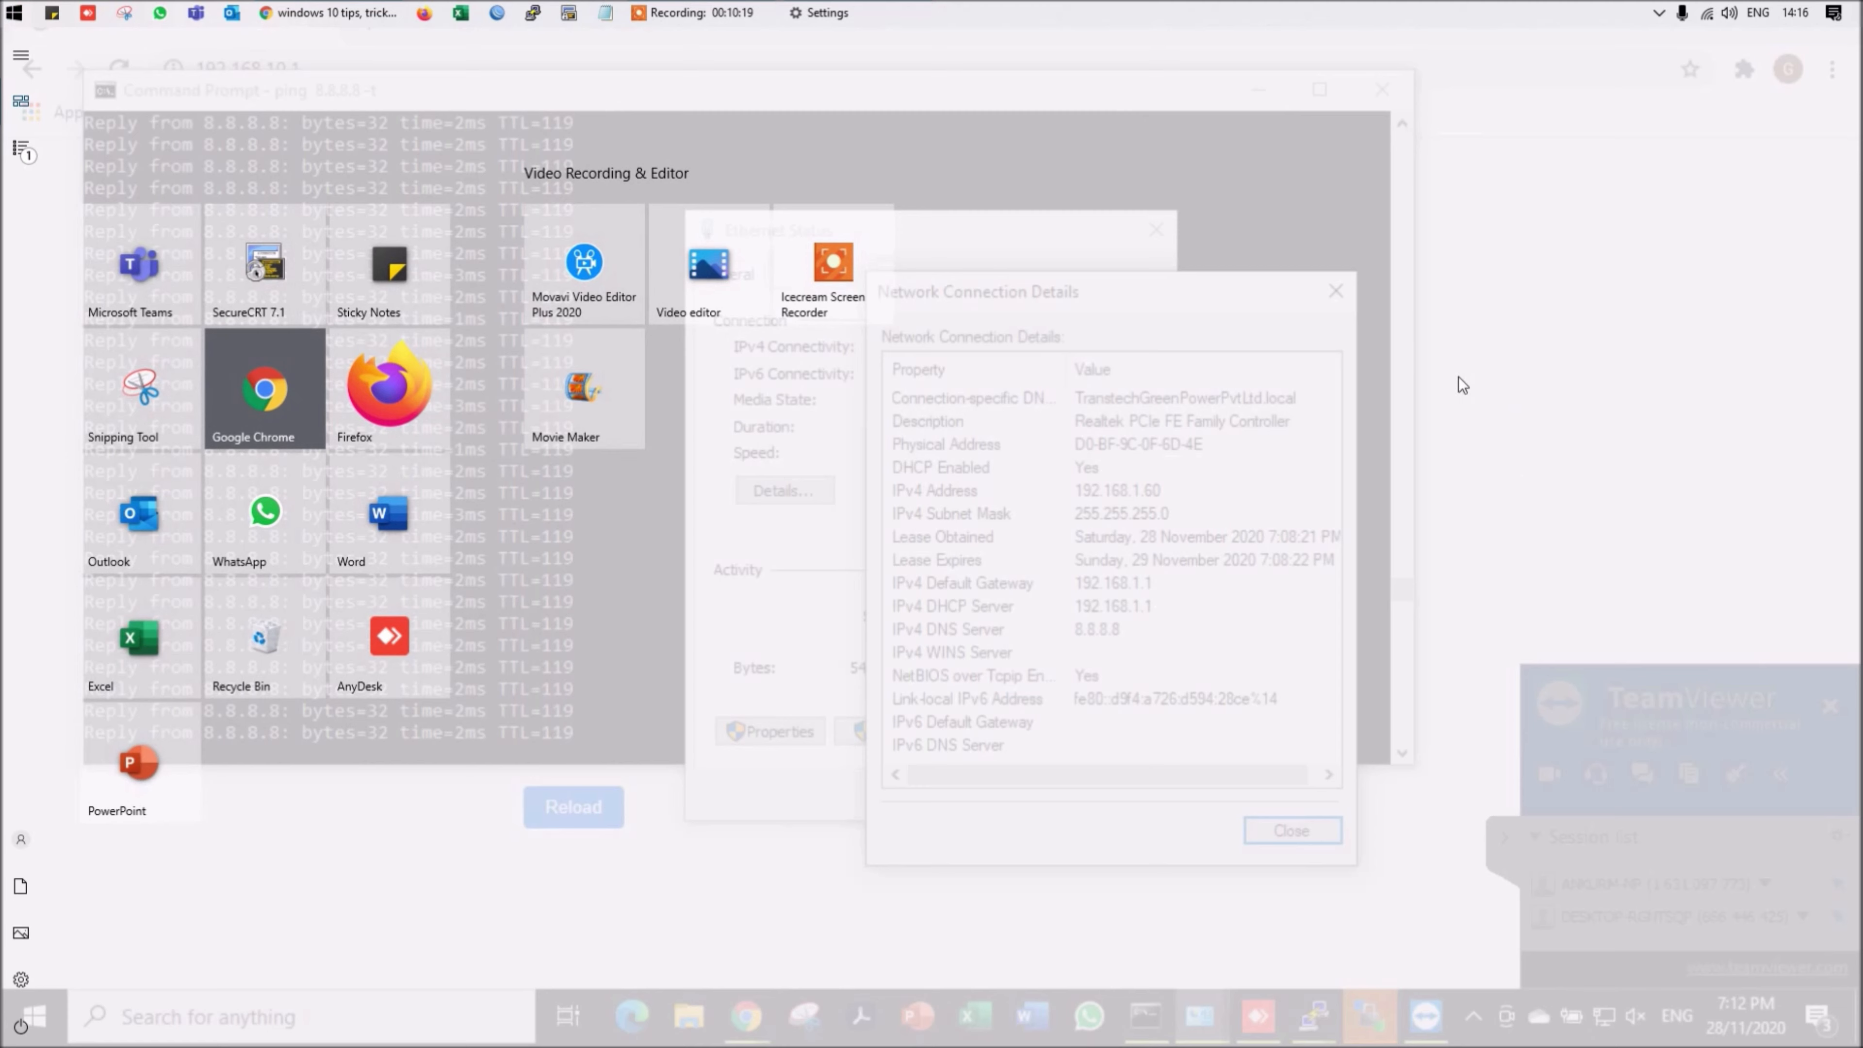
{"action": "left_click", "coordinate": [1280, 281]}
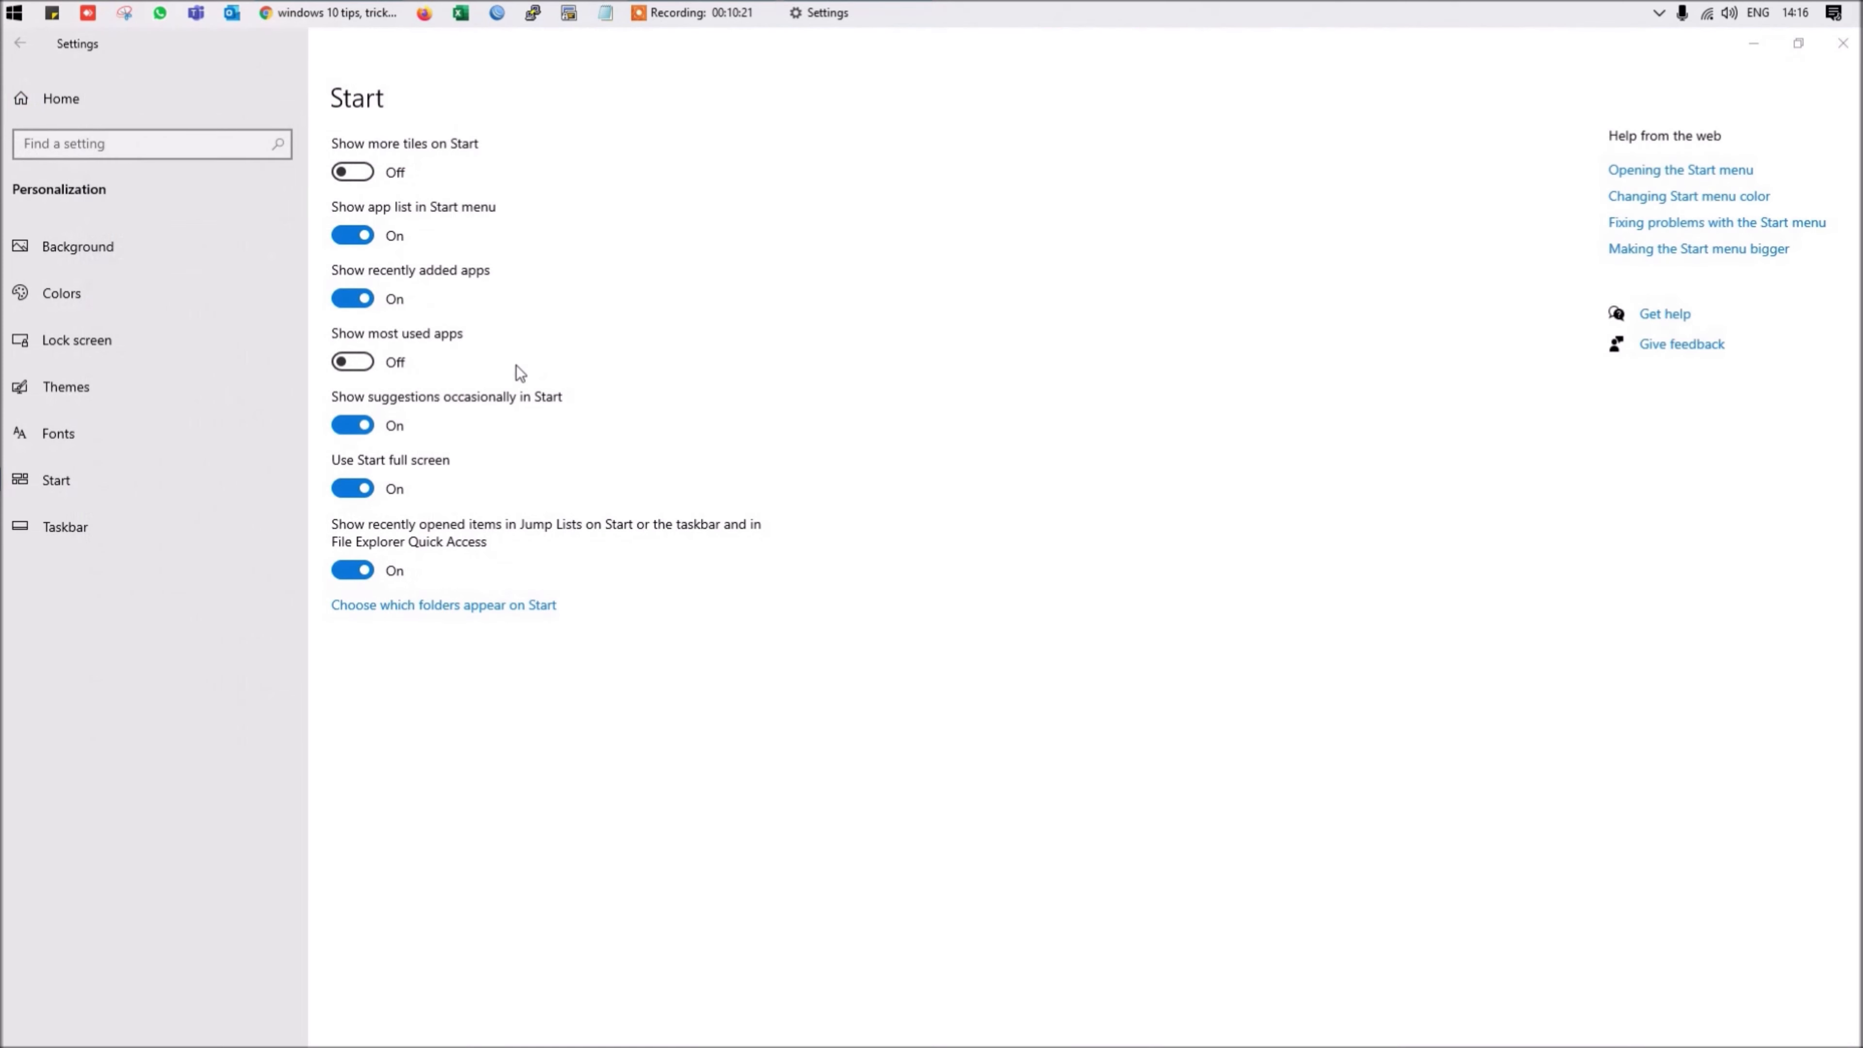
{"action": "left_click", "coordinate": [356, 488]}
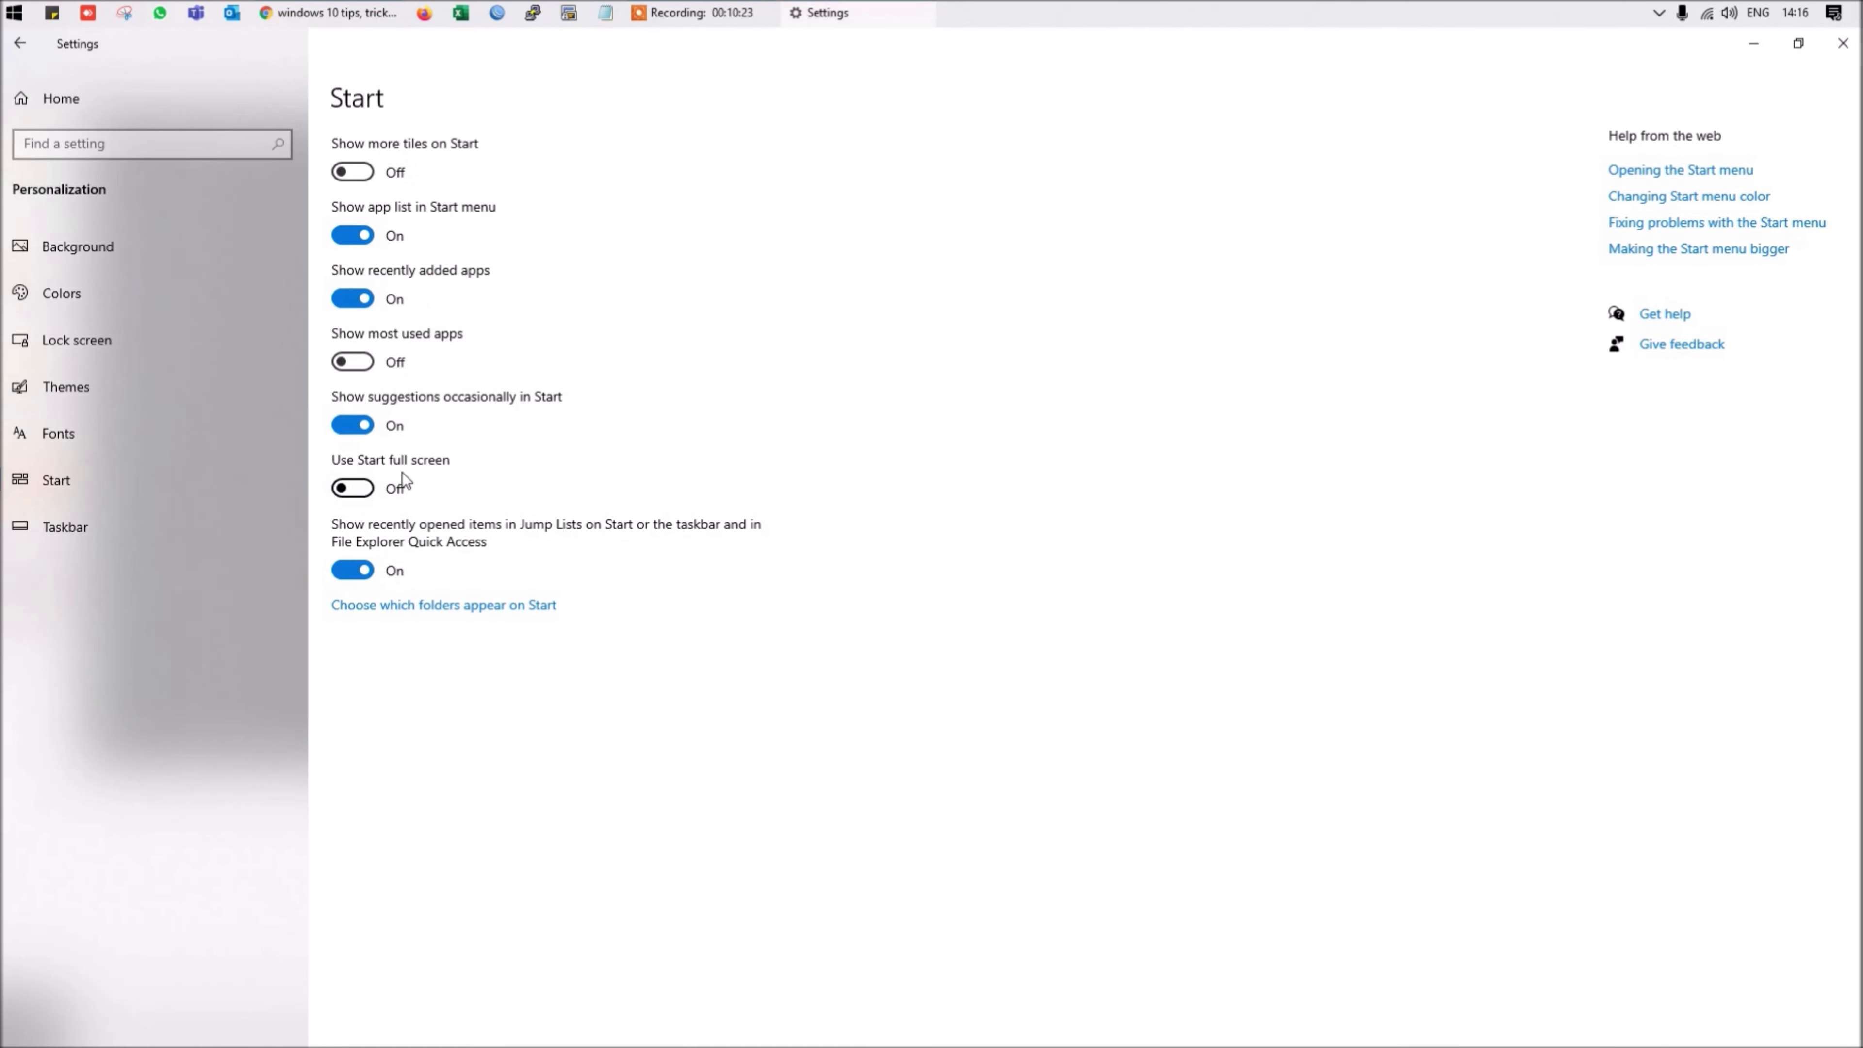
Open the Taskbar page and look over its location, button, notification area, multiple display and People options
{"action": "left_click", "coordinate": [115, 528]}
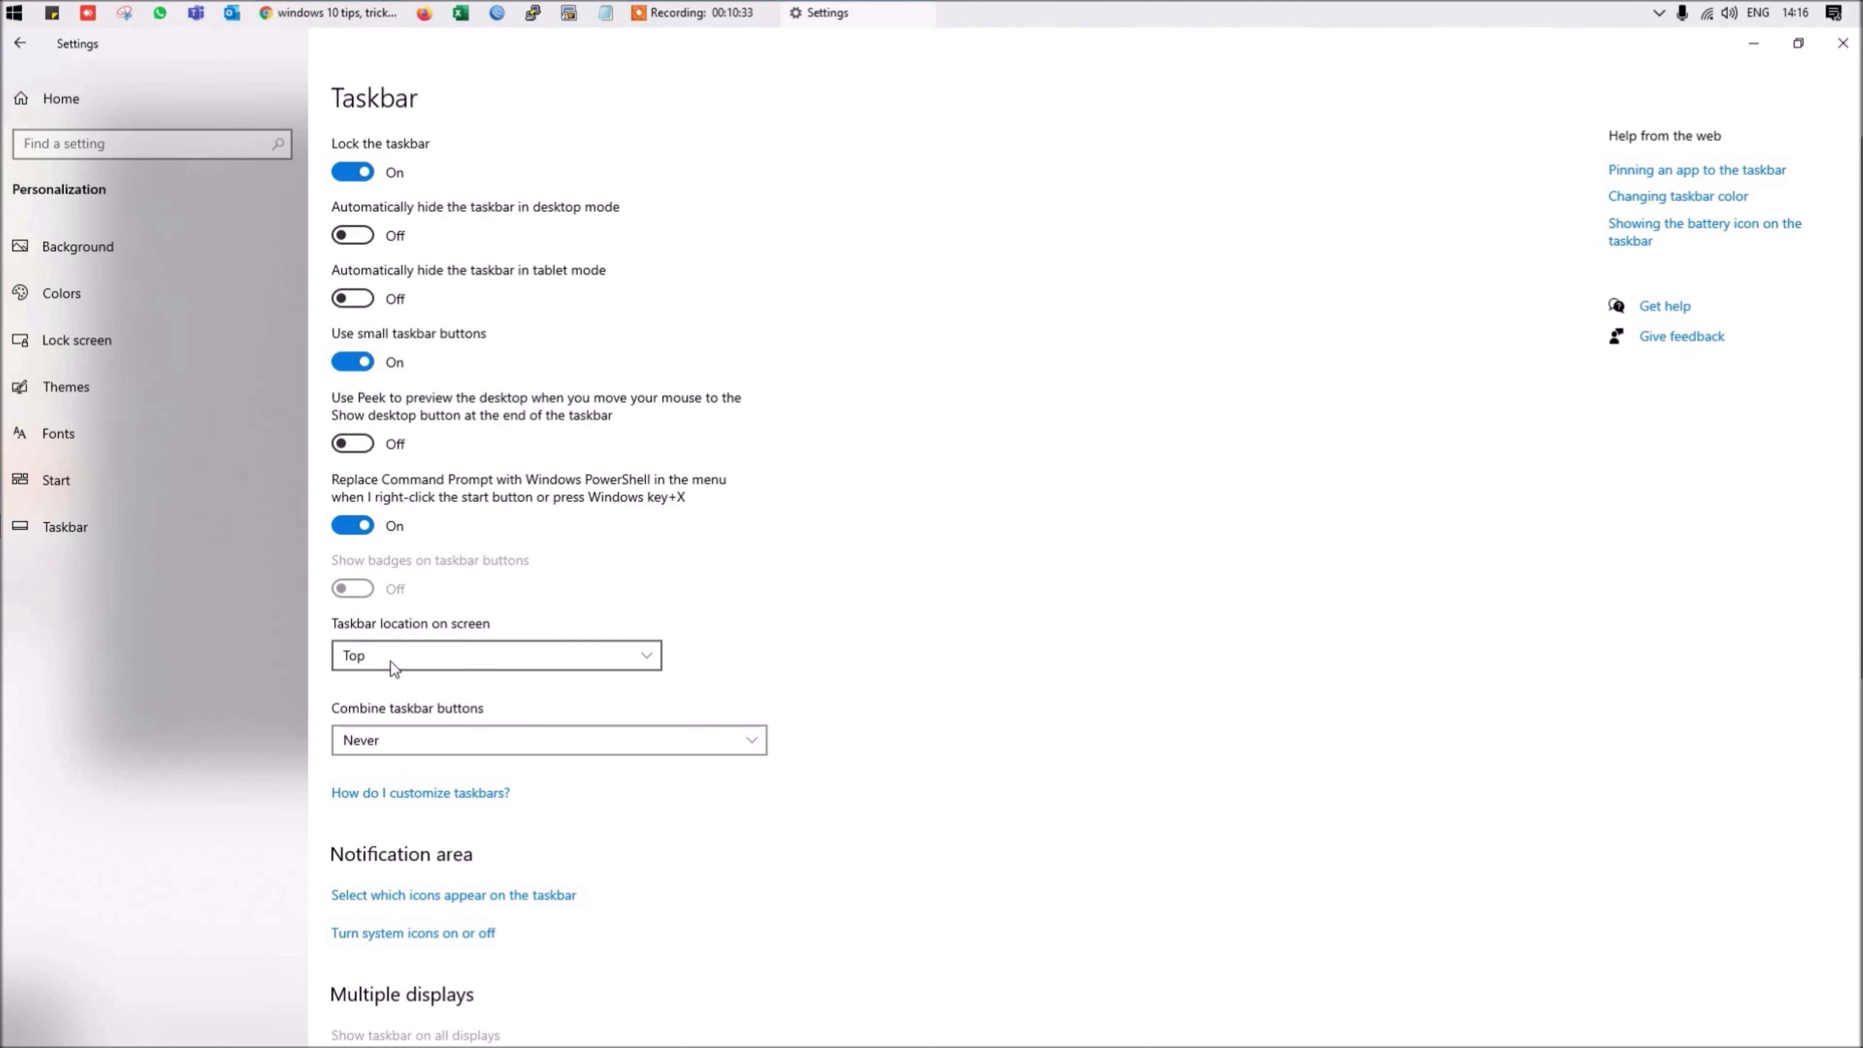
{"action": "scroll", "coordinate": [475, 633], "scroll_direction": "down", "scroll_amount": 6}
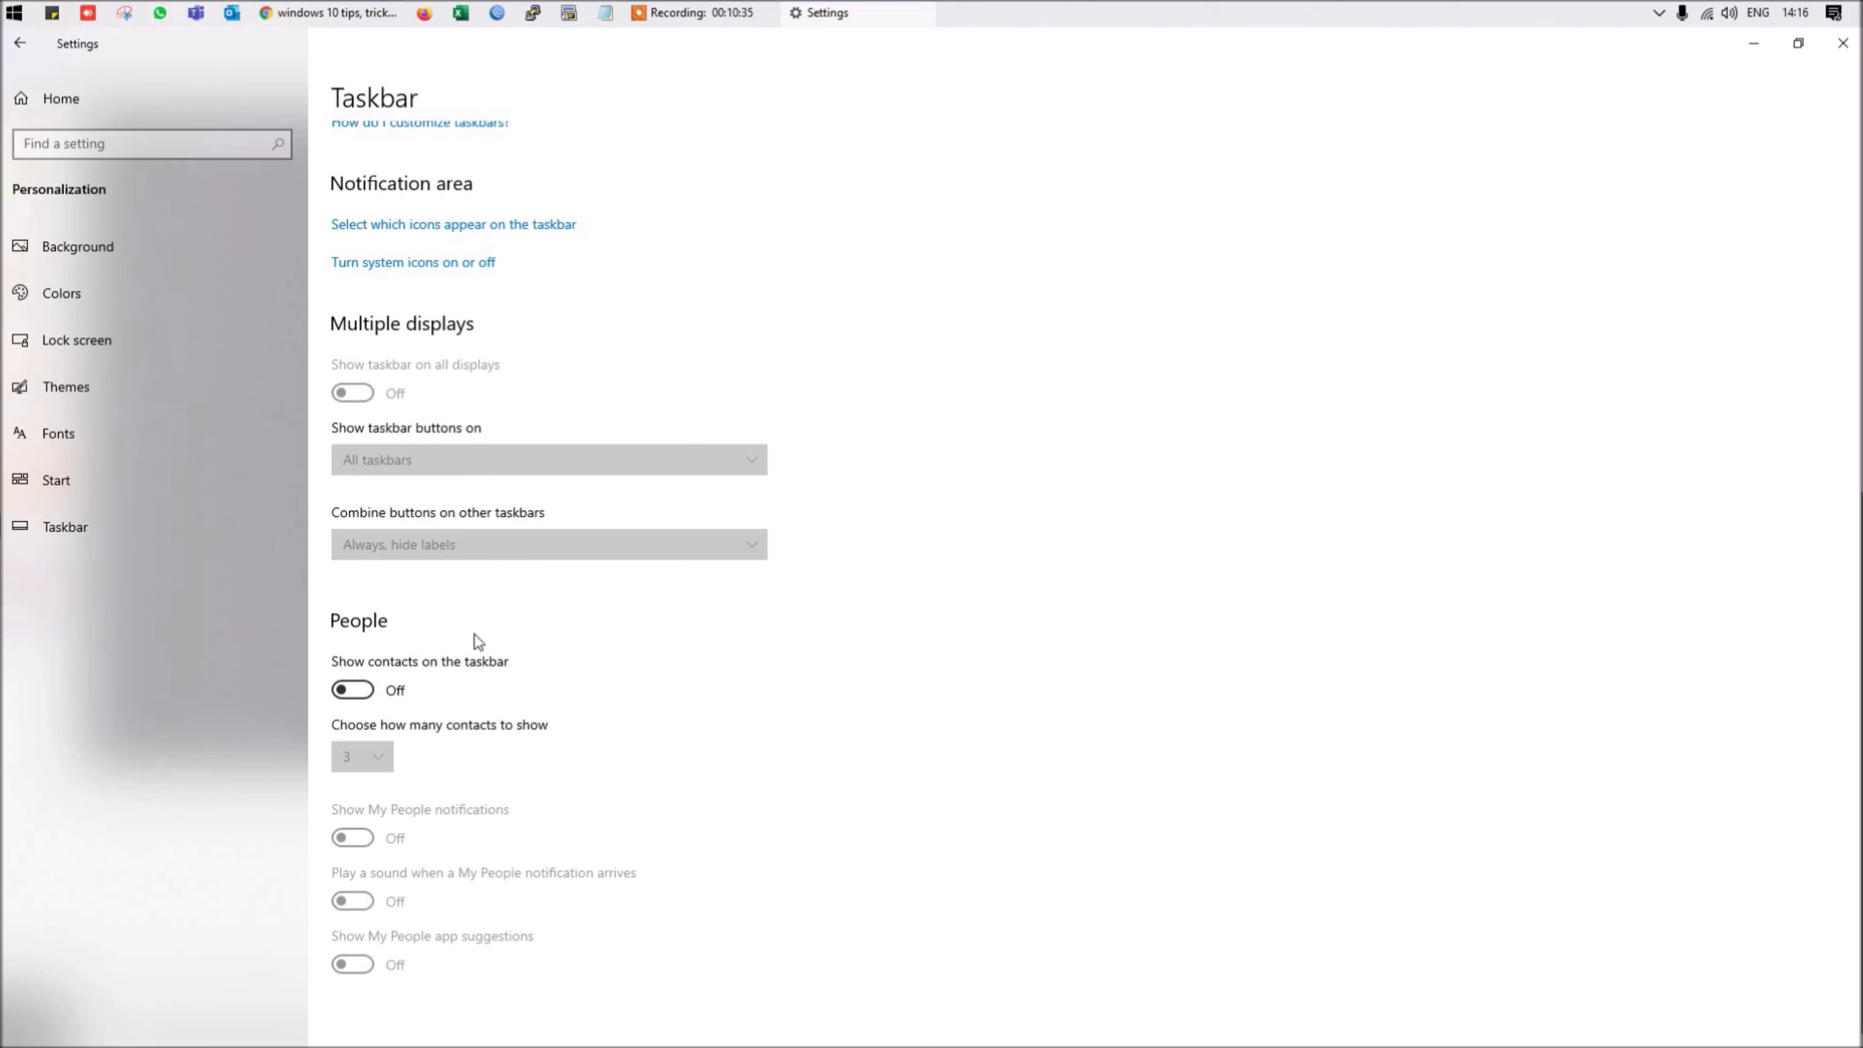
{"action": "scroll", "coordinate": [464, 580], "scroll_direction": "up", "scroll_amount": 8}
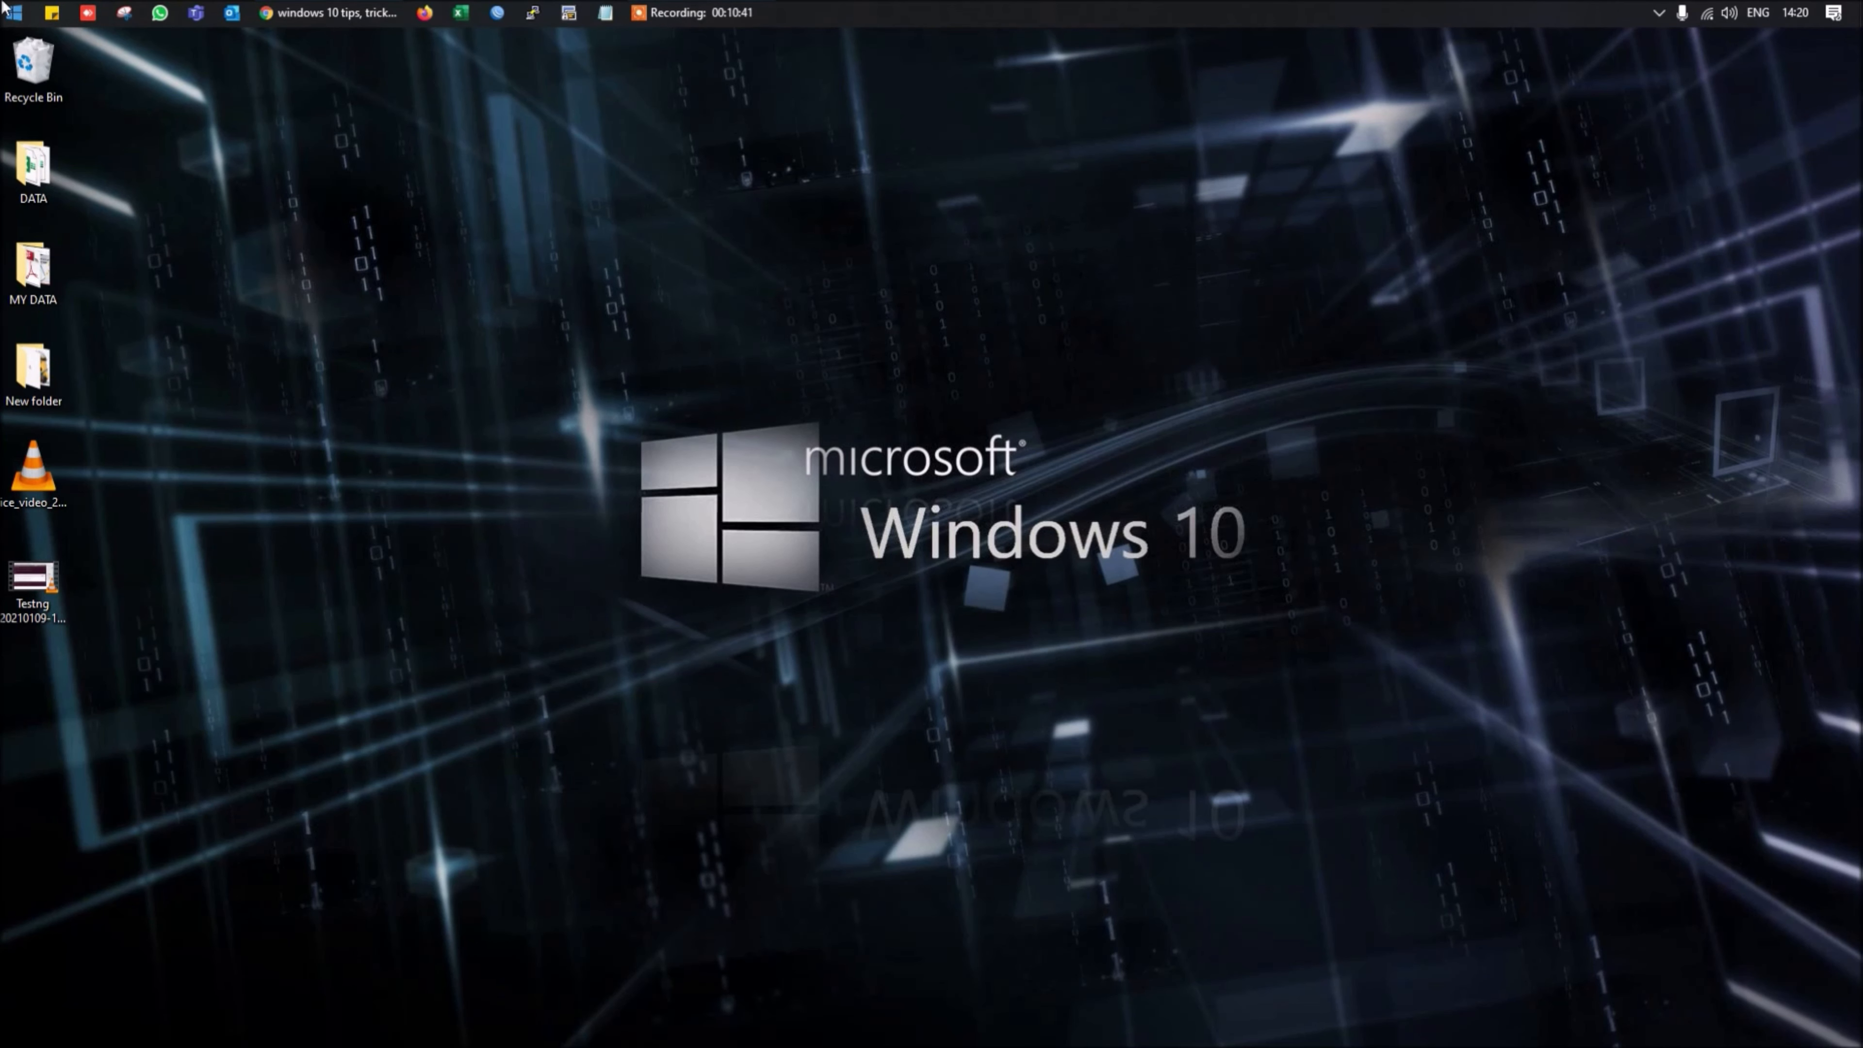
Open the file location of Access from the Start menu's app list and show the Access shortcut's properties
{"action": "left_click", "coordinate": [14, 14]}
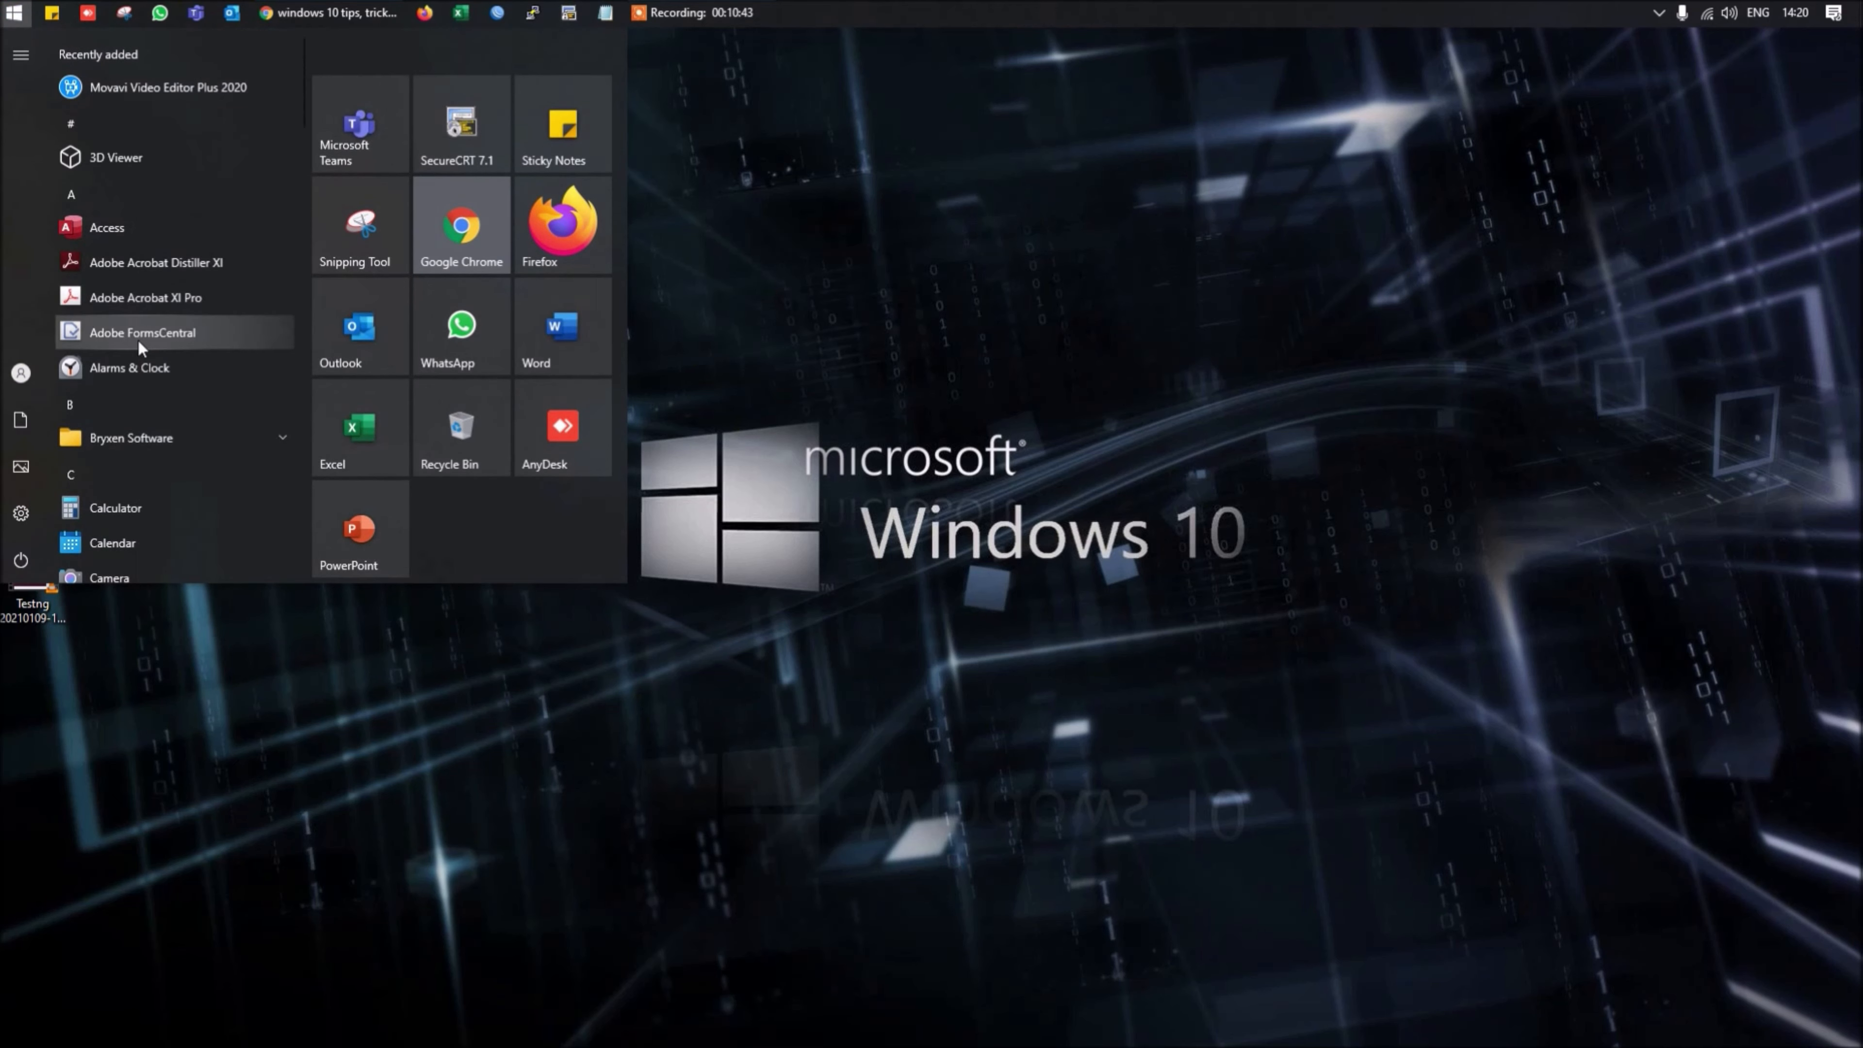
{"action": "right_click", "coordinate": [134, 227]}
{"action": "mouse_move", "coordinate": [326, 285]}
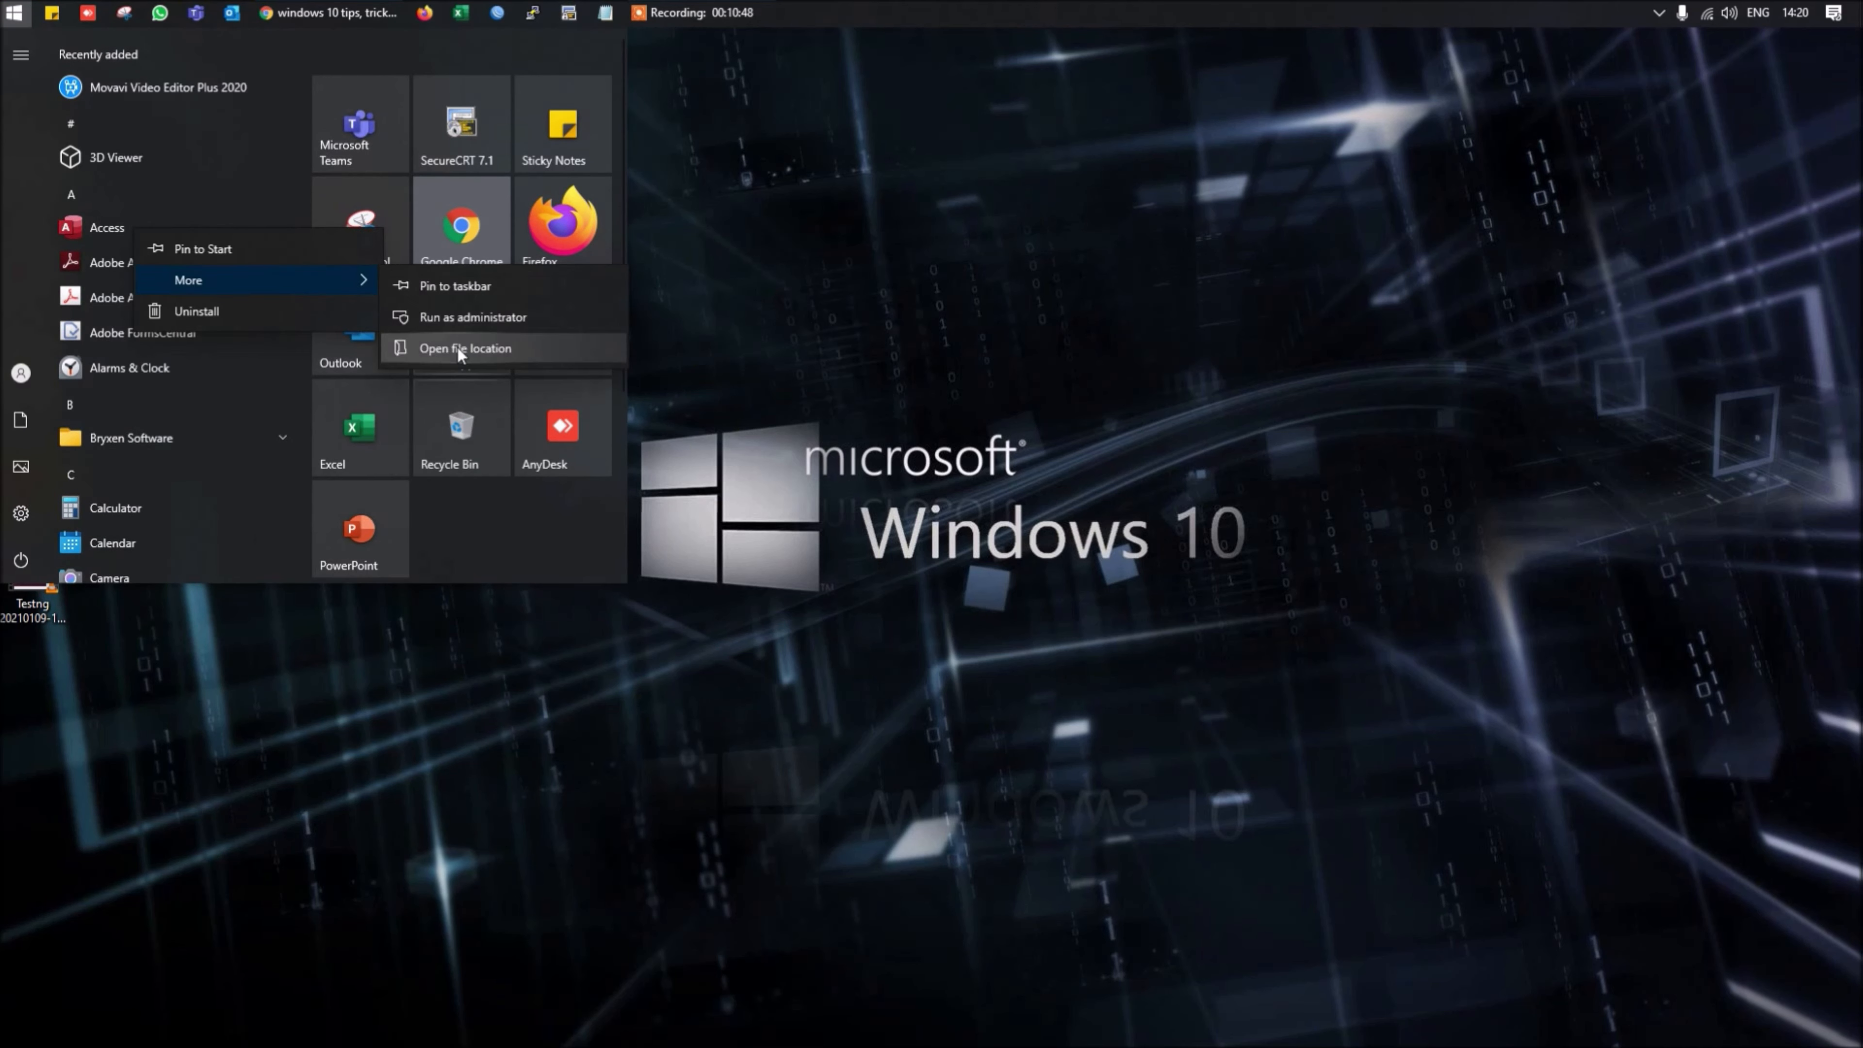
{"action": "left_click", "coordinate": [458, 349]}
{"action": "right_click", "coordinate": [283, 552]}
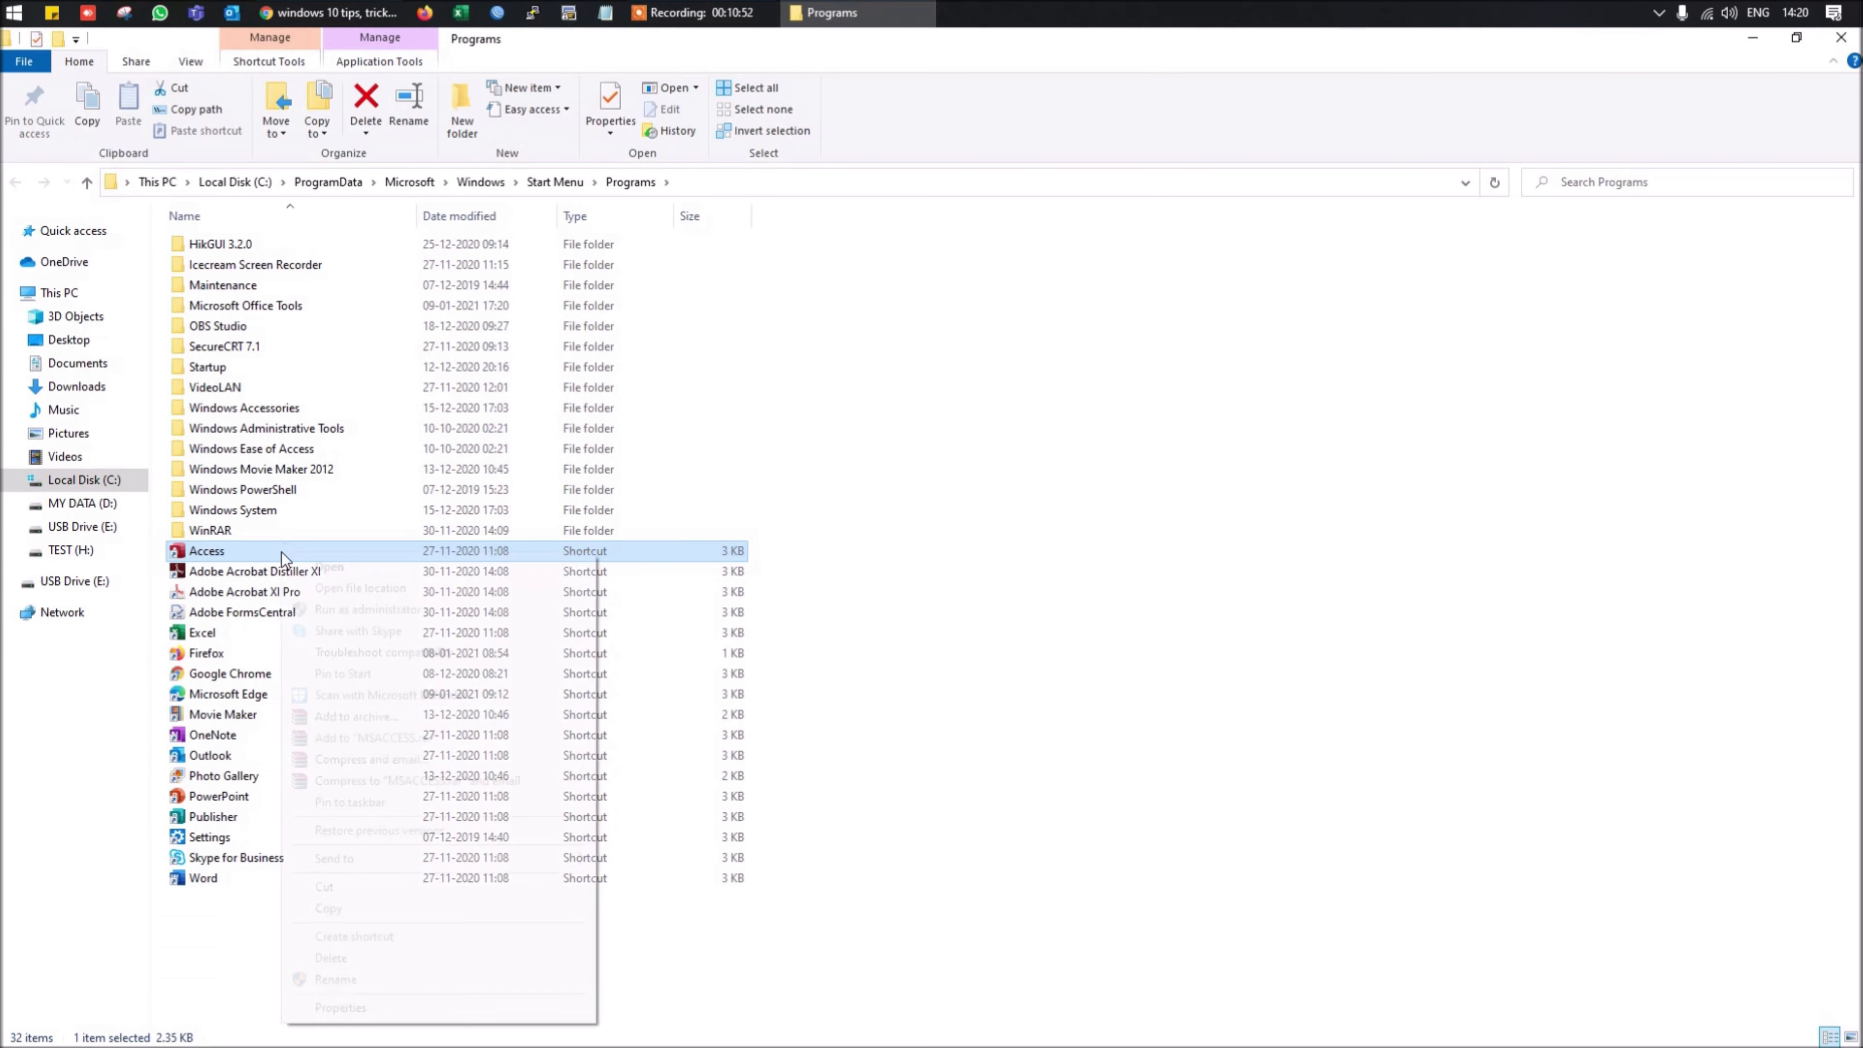
{"action": "left_click", "coordinate": [351, 1006]}
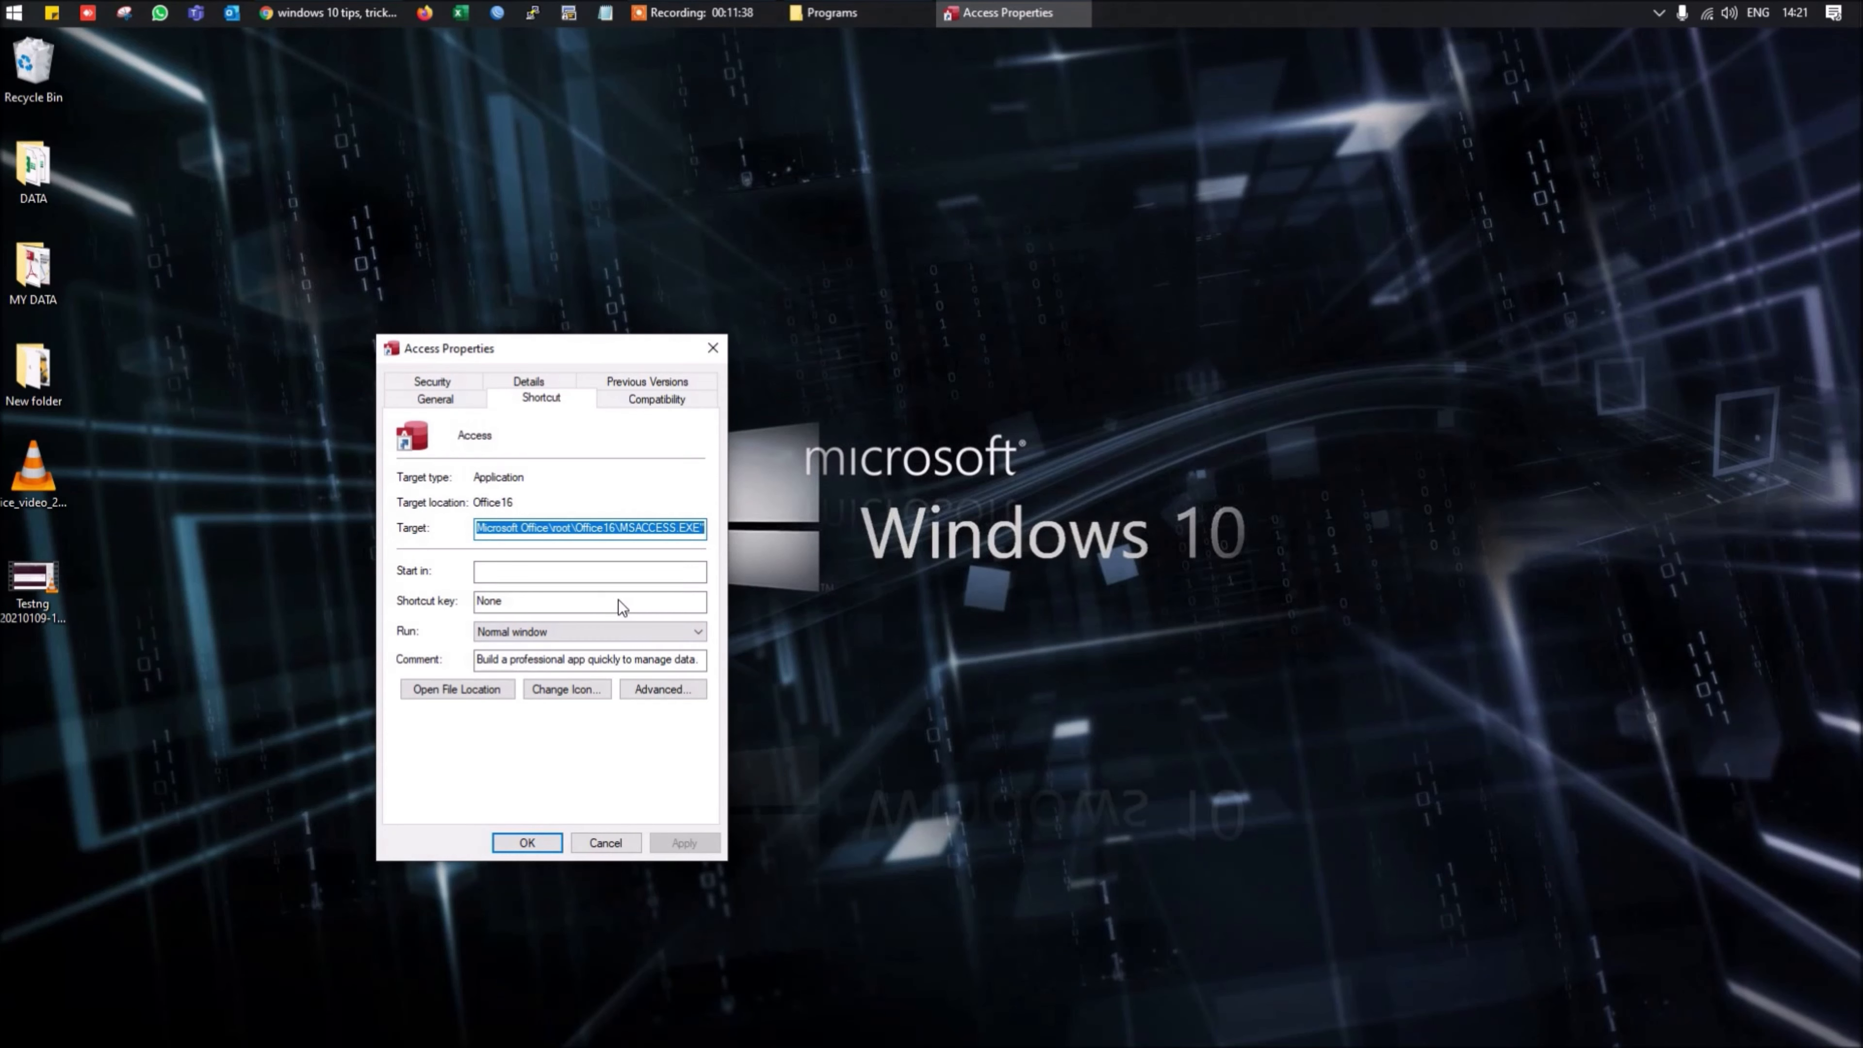
Set the Access shortcut key to Ctrl + Alt + Q and apply it with administrator permission
{"action": "left_click", "coordinate": [490, 573]}
{"action": "left_click", "coordinate": [507, 603]}
{"action": "key", "text": "ctrl+alt"}
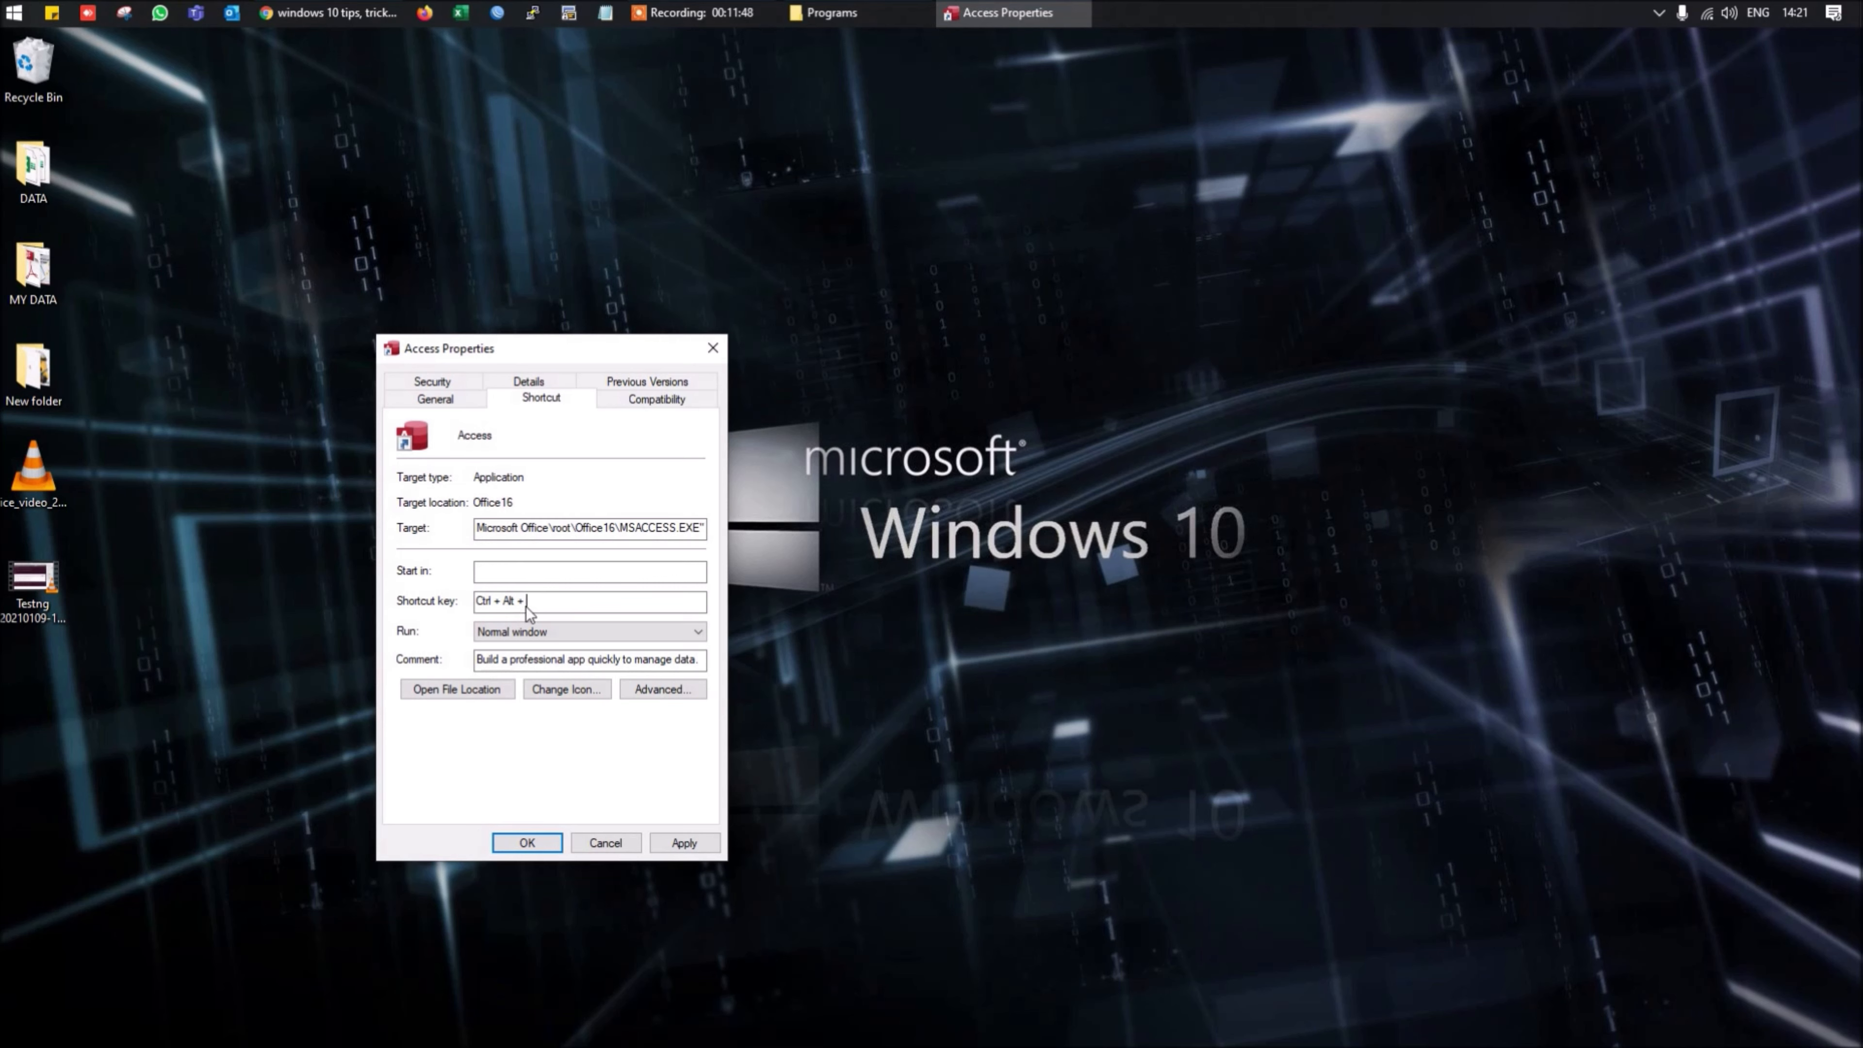
{"action": "key", "text": "a"}
{"action": "left_click", "coordinate": [683, 843]}
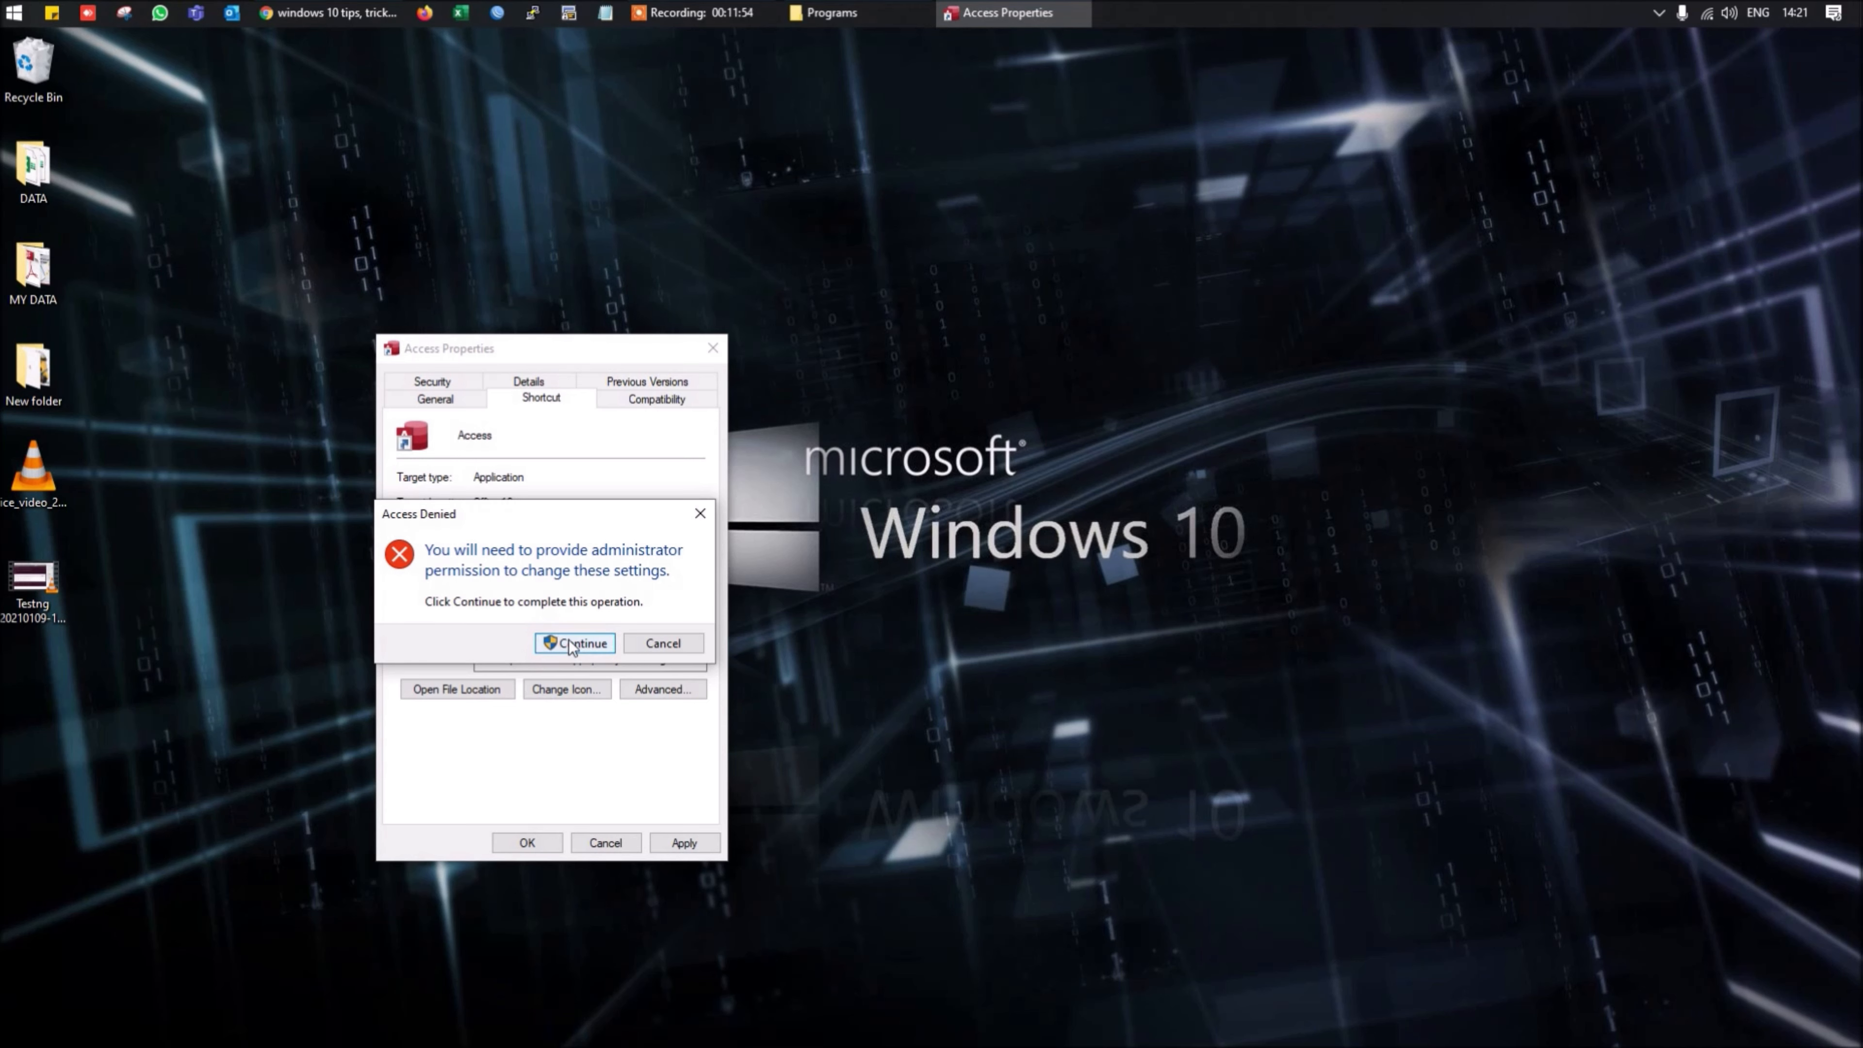
{"action": "left_click", "coordinate": [570, 642]}
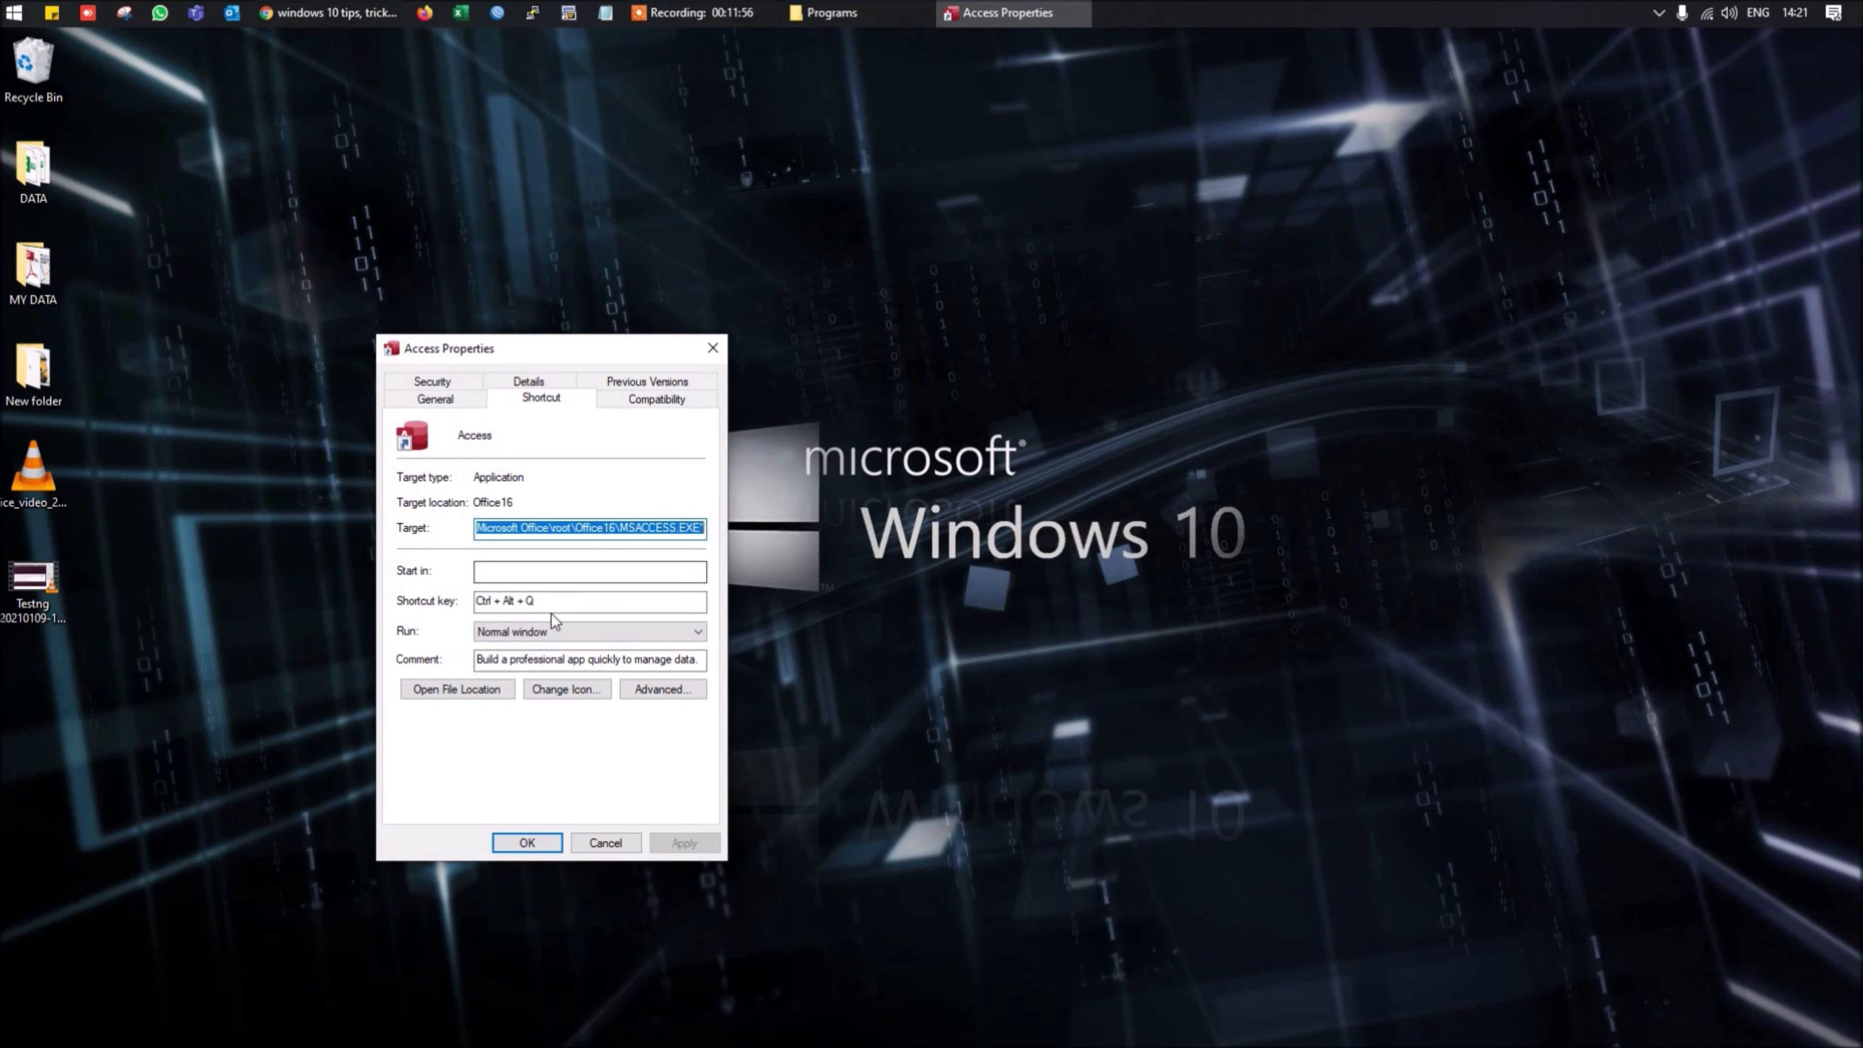
Accept the Access shortcut's properties, test its new shortcut key by launching Access, and close Access
{"action": "left_click", "coordinate": [527, 843]}
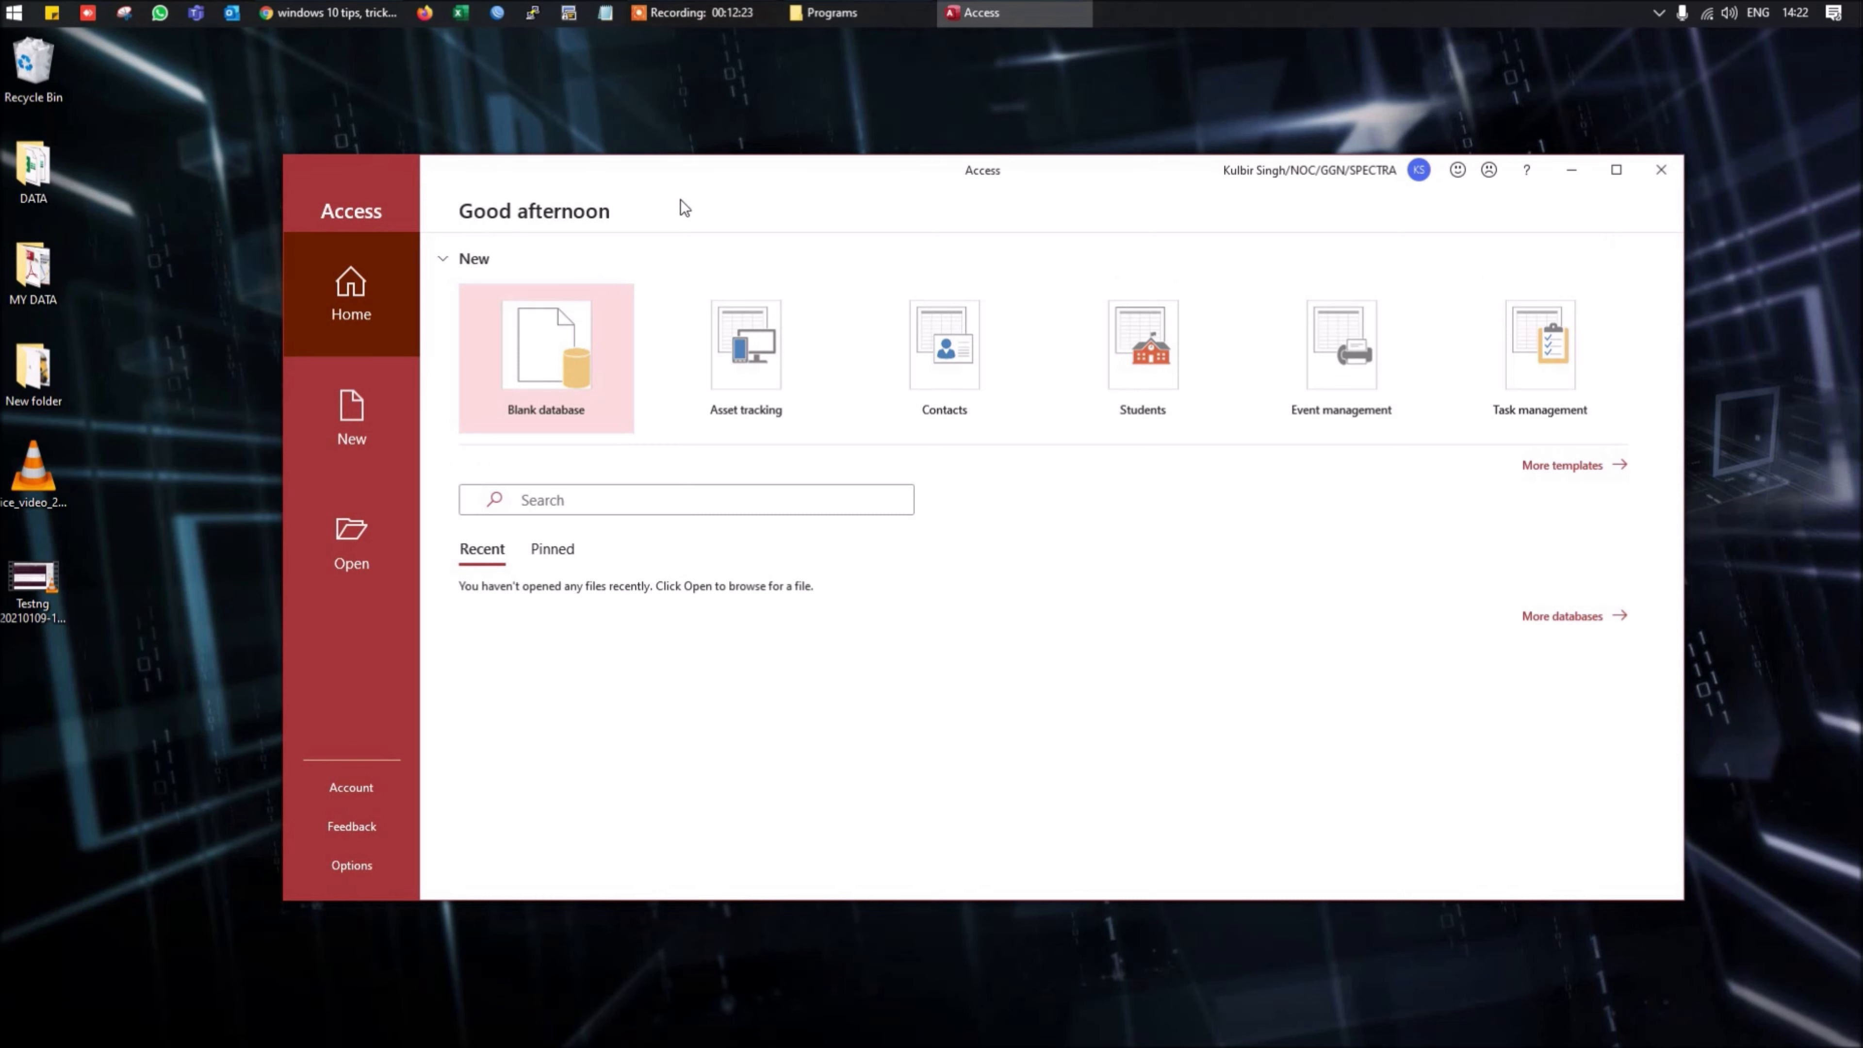
{"action": "left_click", "coordinate": [1660, 170]}
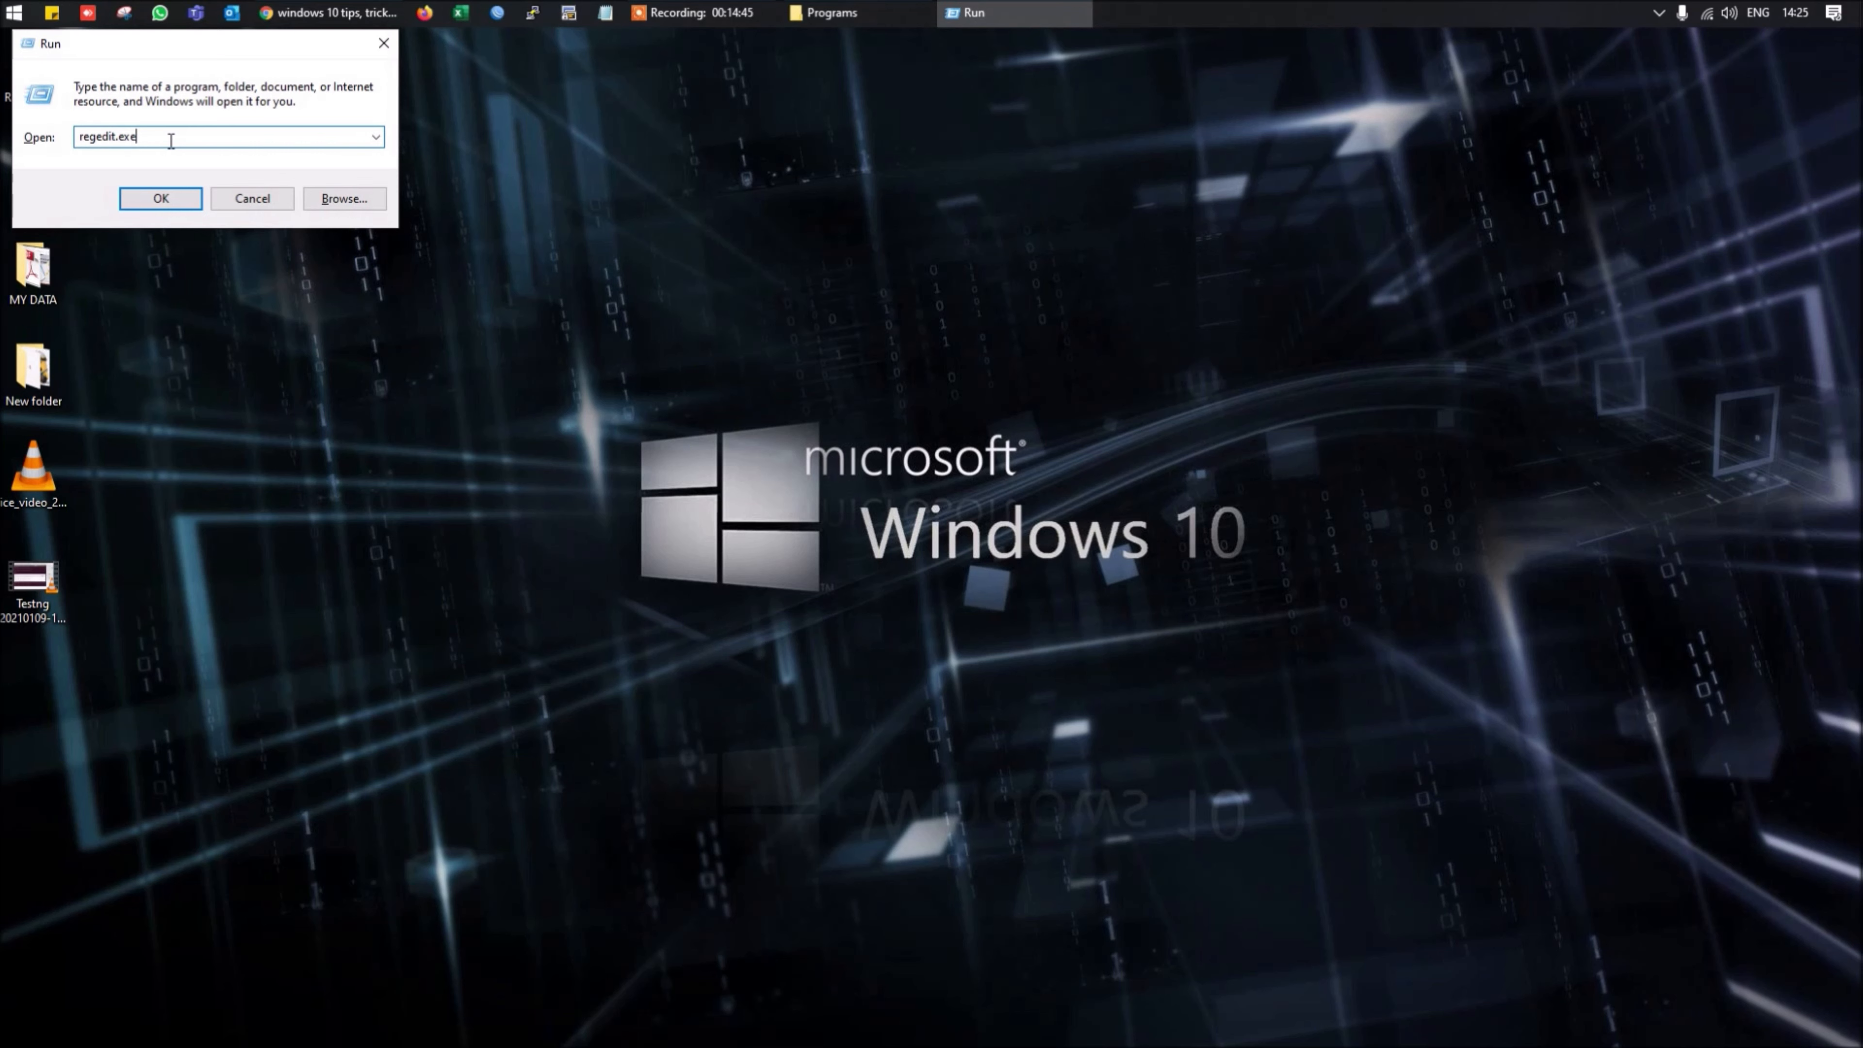
Run regedit.exe to open Registry Editor, move its window up and widen the key tree area
{"action": "key", "text": "Escape"}
{"action": "key", "text": "super+r"}
{"action": "type", "text": "regedit.exe"}
{"action": "key", "text": "Return"}
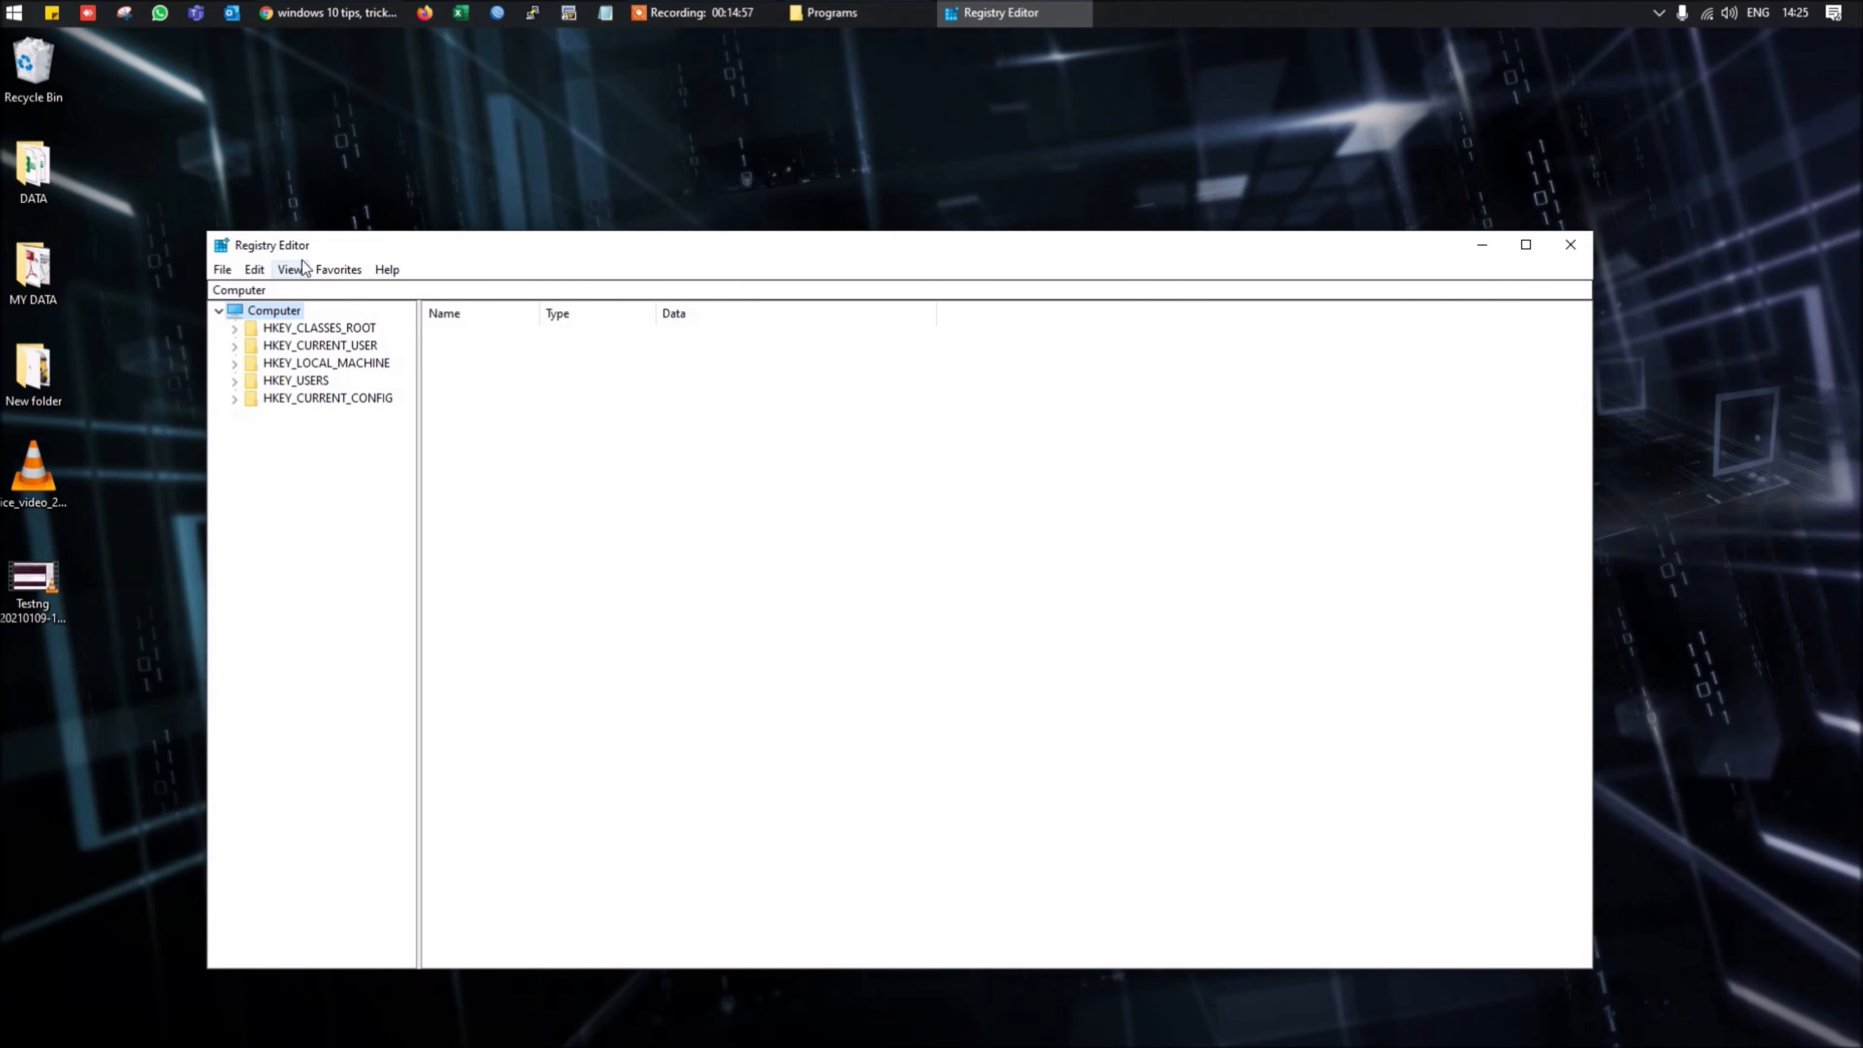
{"action": "left_click_drag", "start_coordinate": [374, 243], "coordinate": [320, 131]}
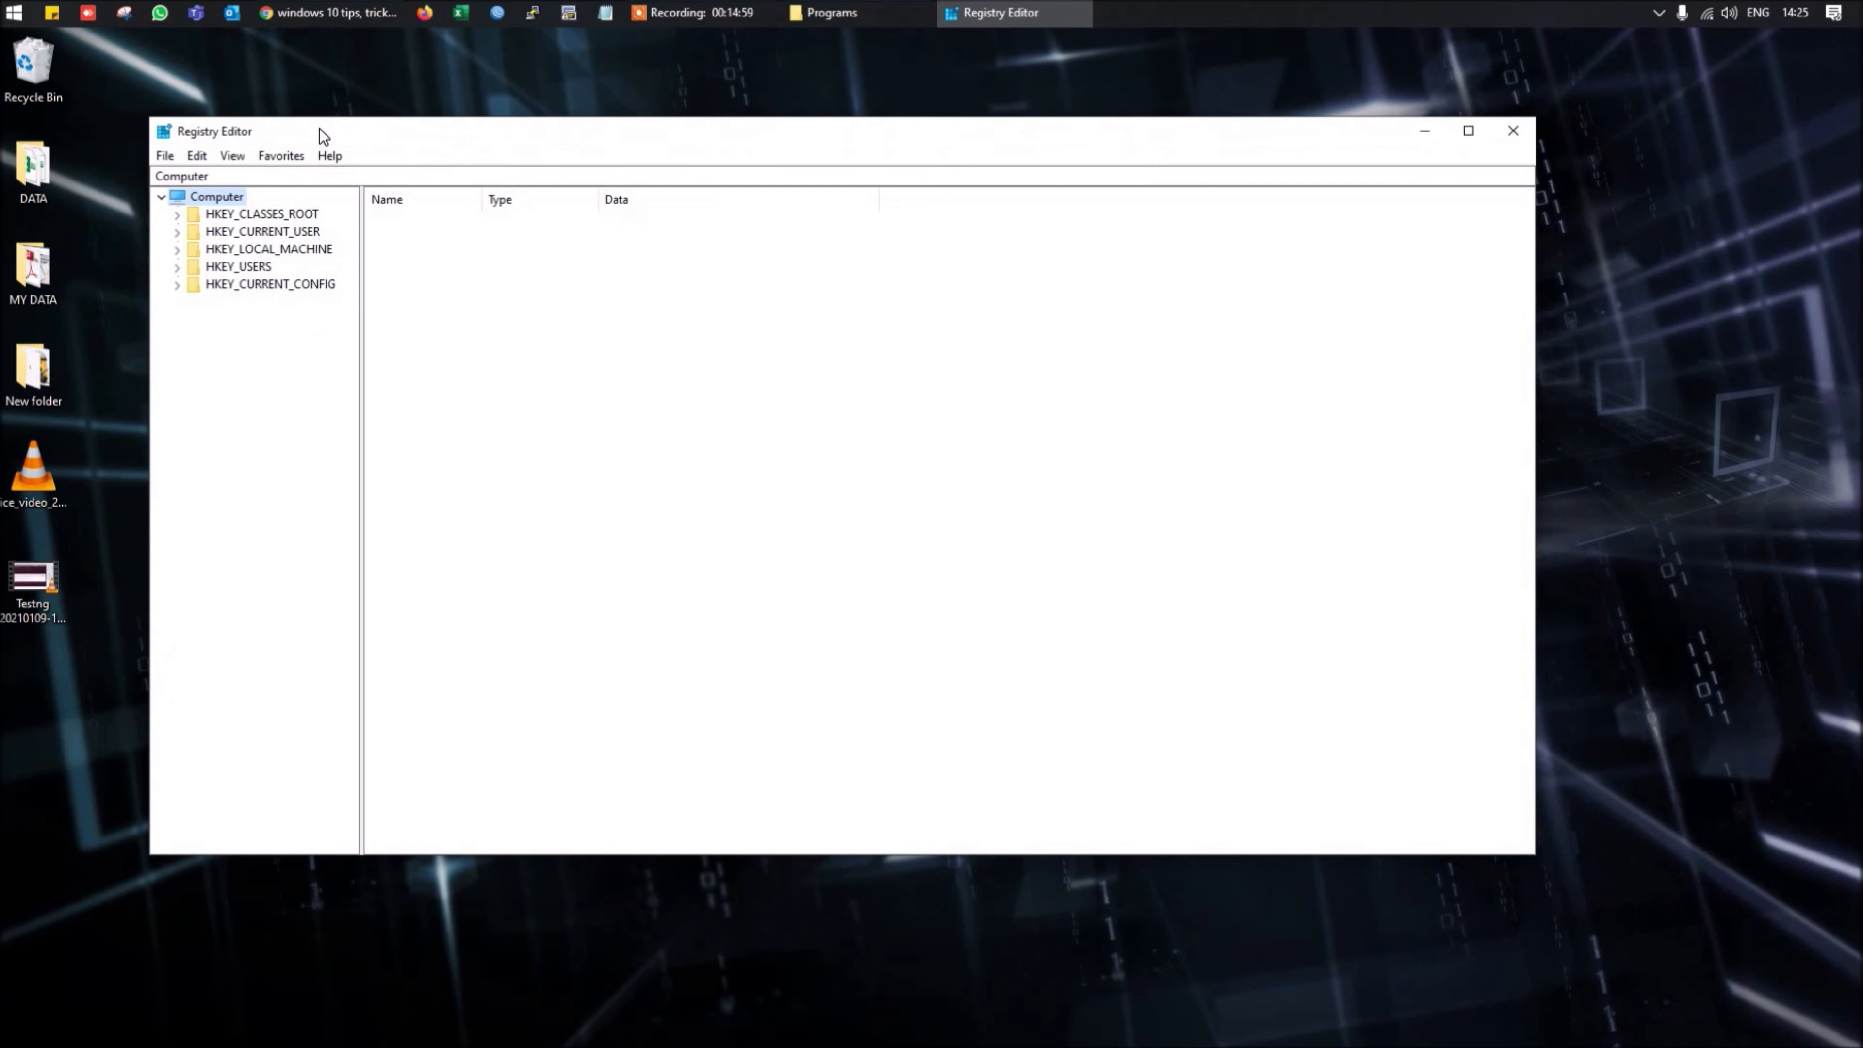
{"action": "left_click_drag", "start_coordinate": [362, 270], "coordinate": [574, 270]}
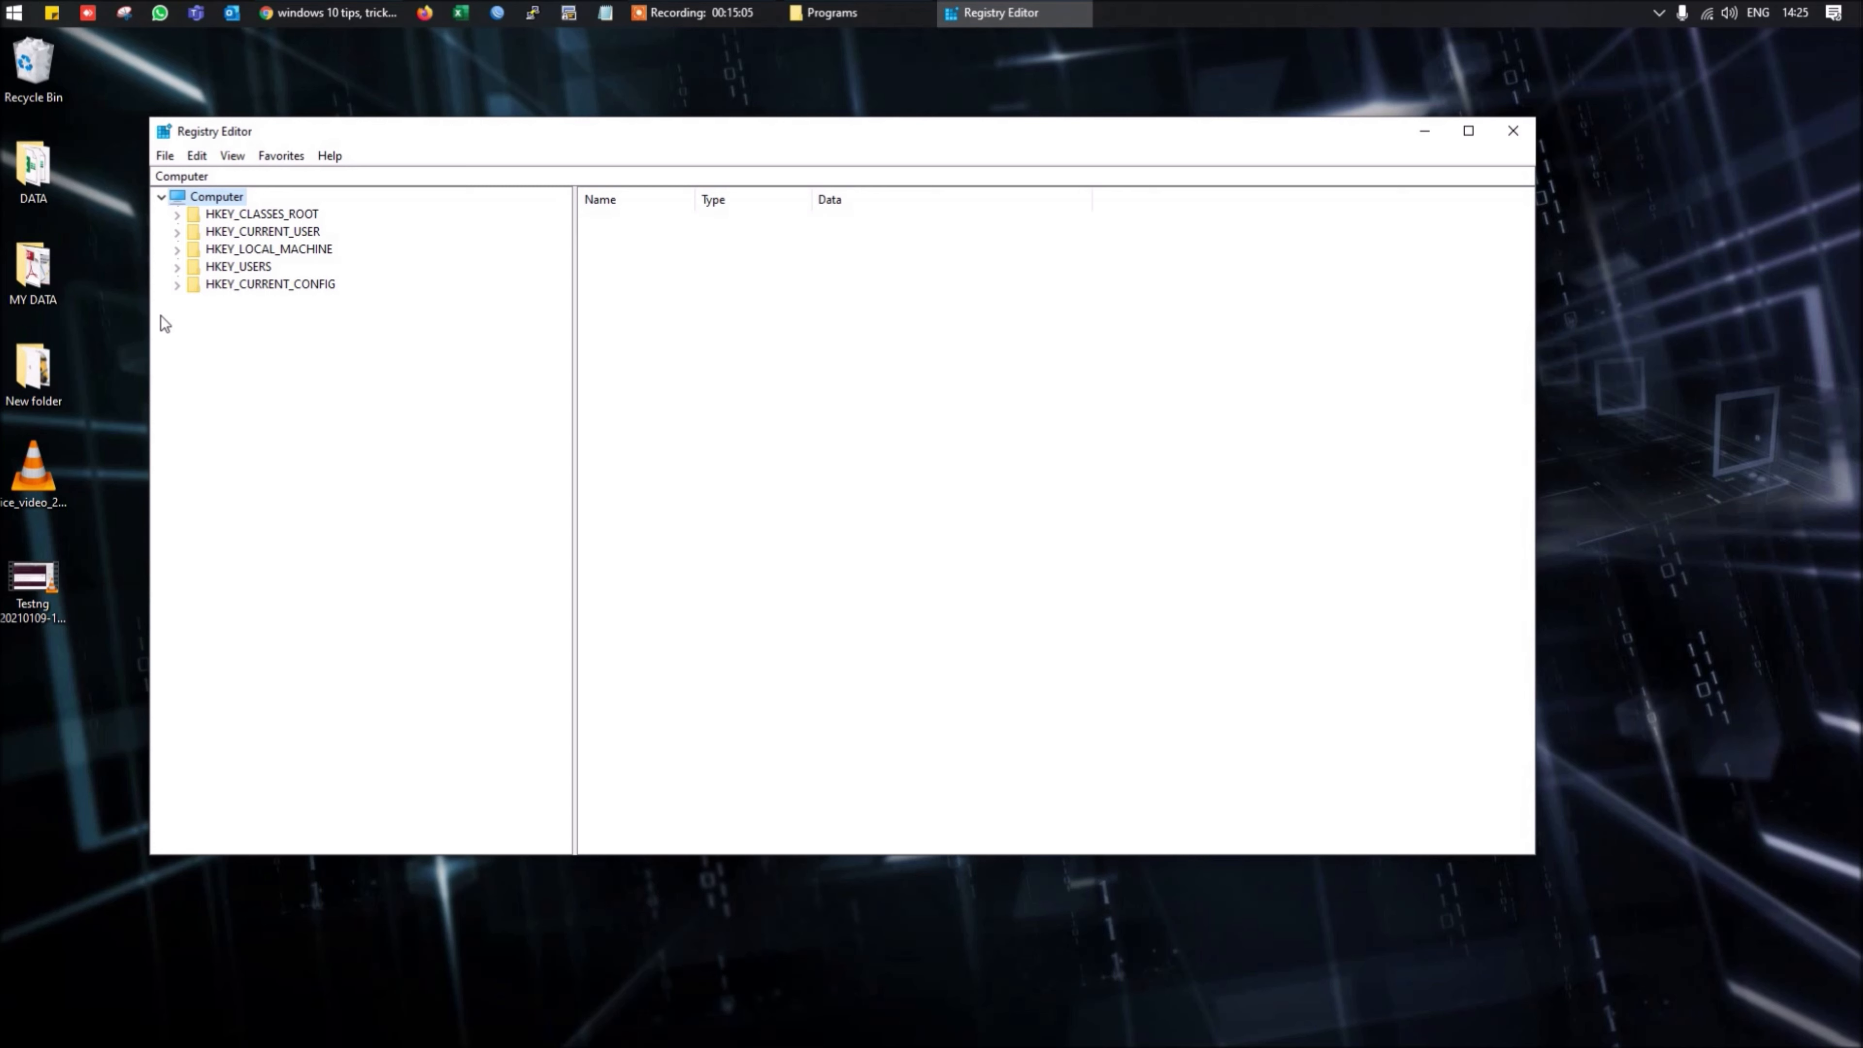
Expand the registry tree to HKEY_LOCAL_MACHINE\SOFTWARE\Policies\Microsoft\Windows
{"action": "left_click", "coordinate": [179, 248]}
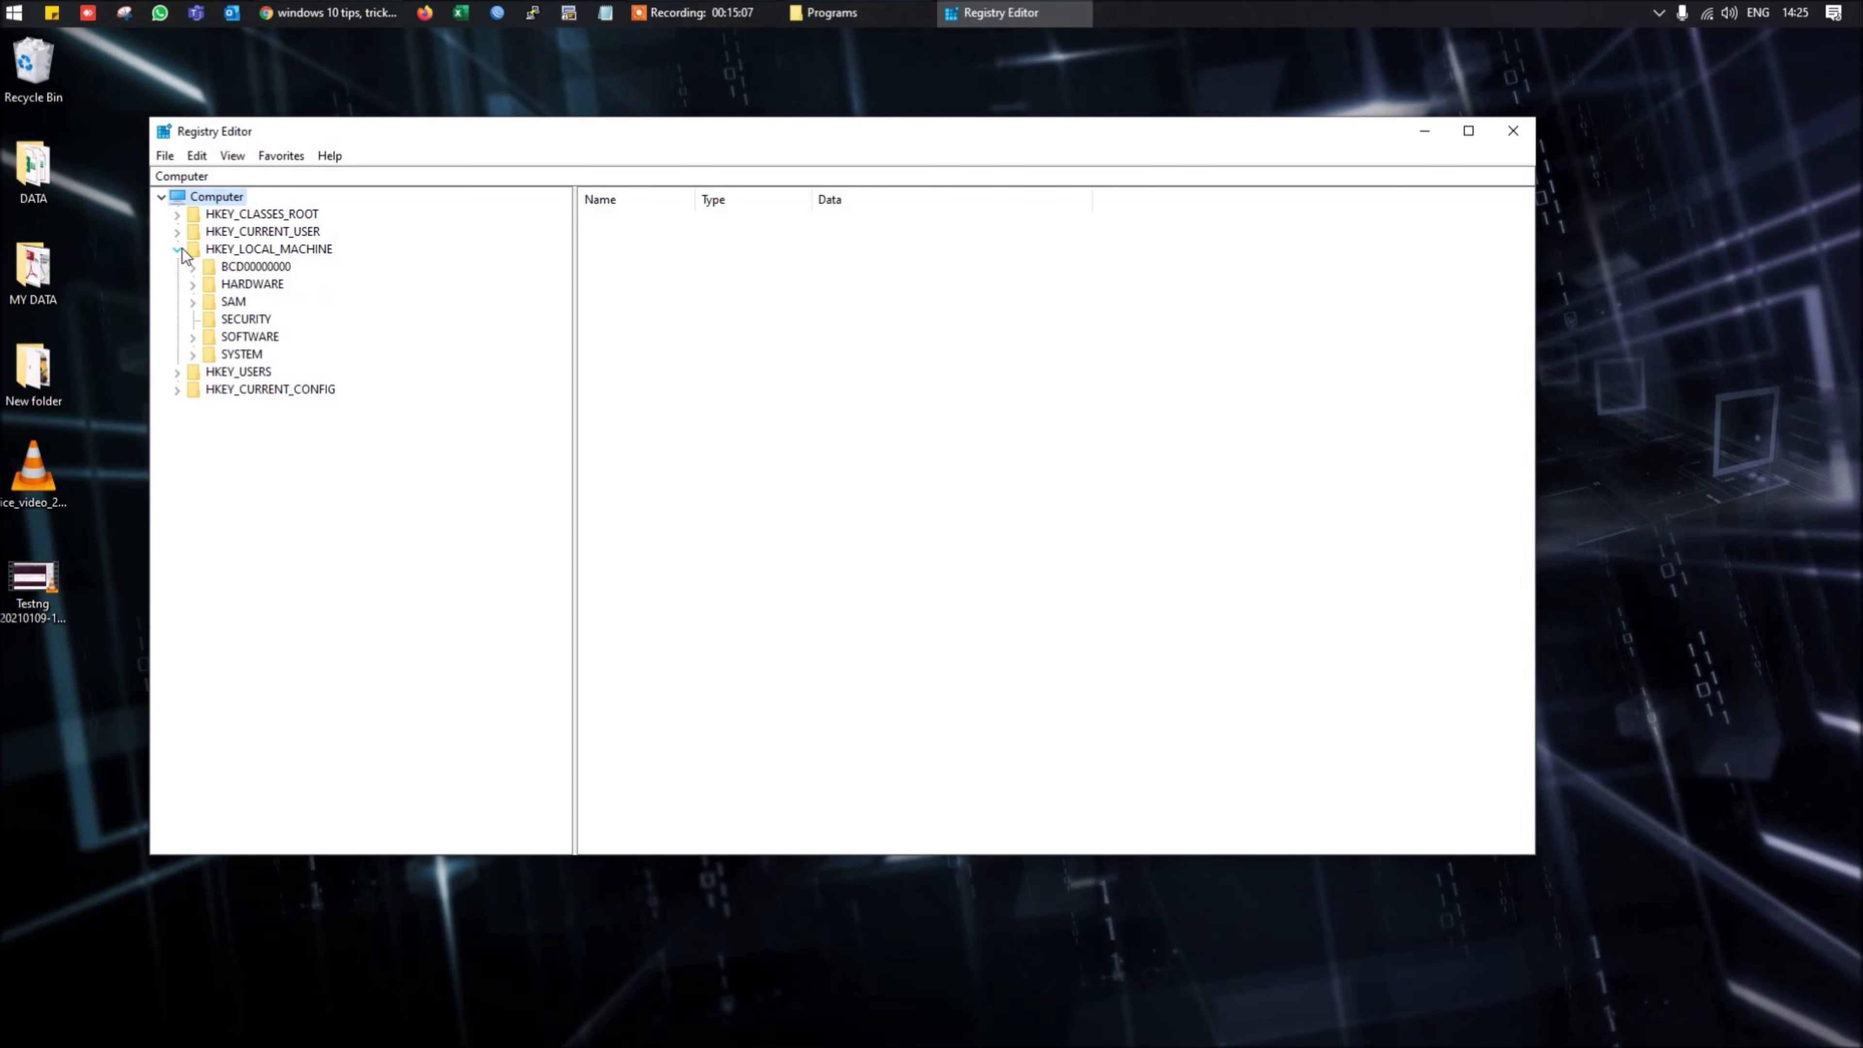
{"action": "left_click", "coordinate": [193, 337]}
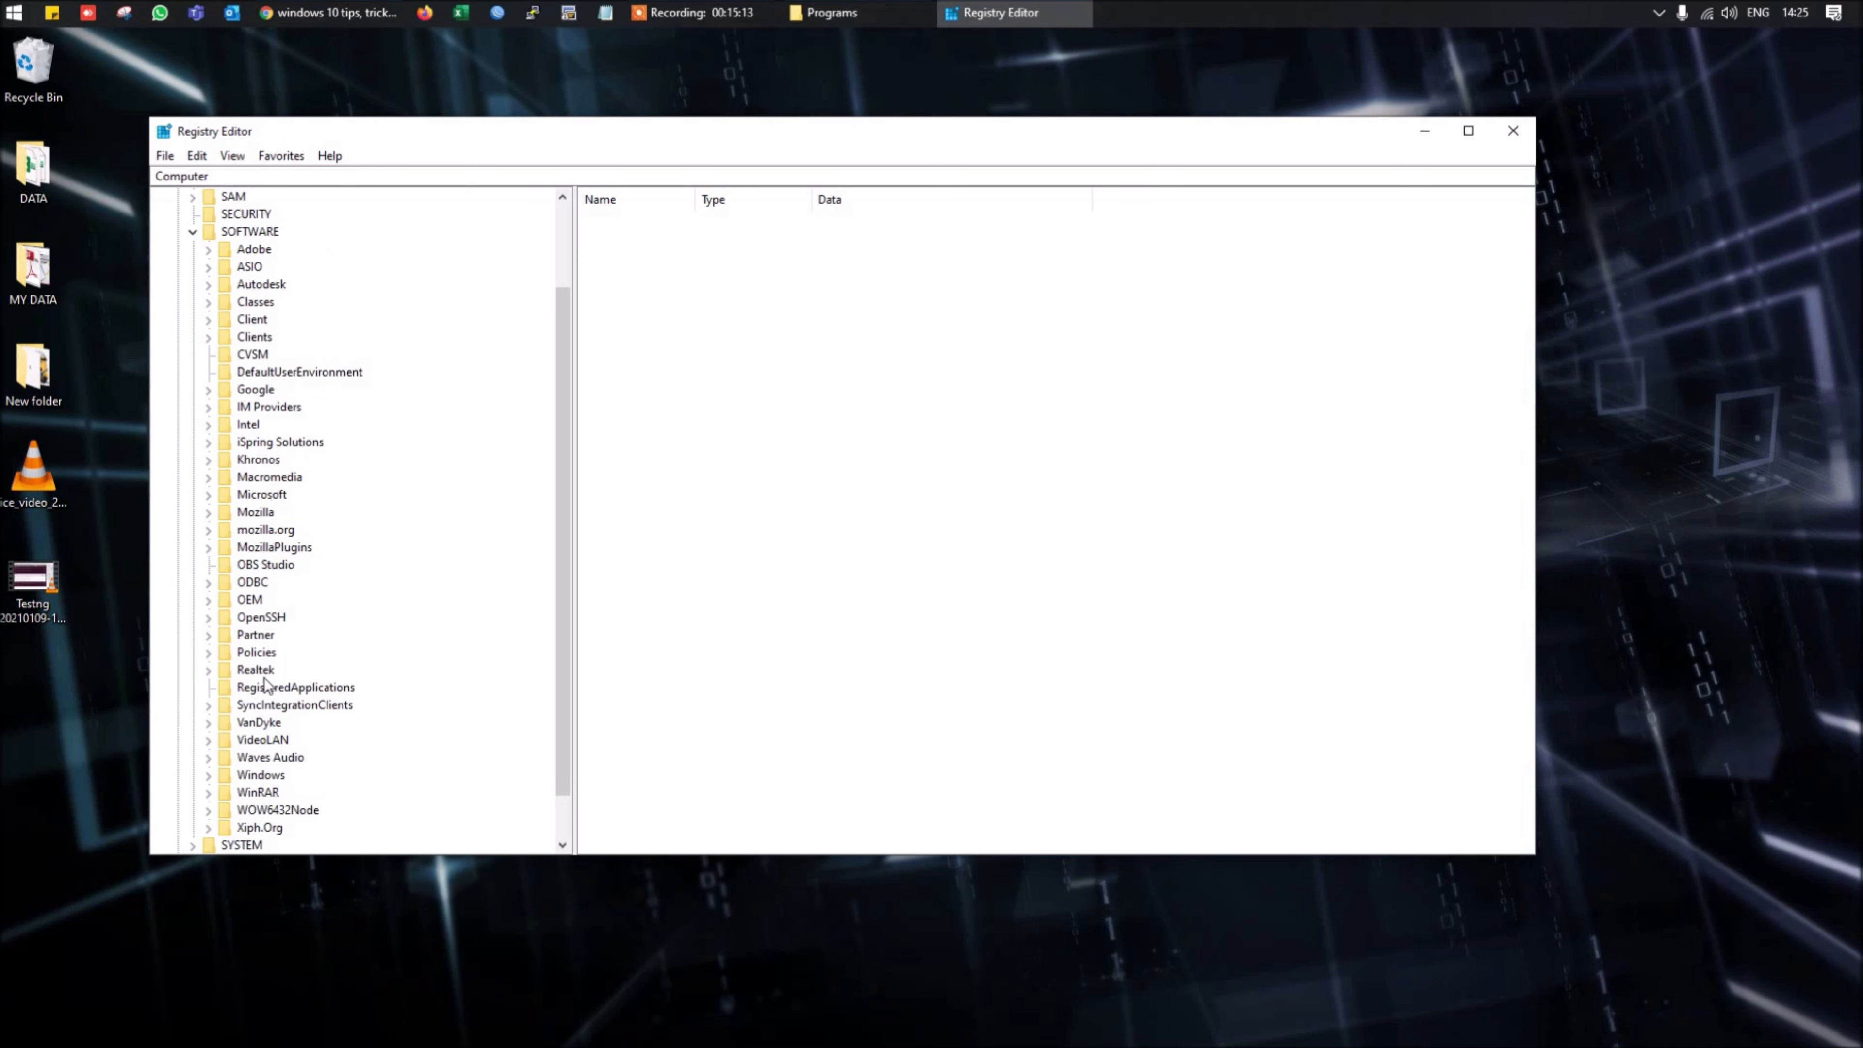
{"action": "left_click", "coordinate": [253, 654]}
{"action": "left_click", "coordinate": [207, 653]}
{"action": "scroll", "coordinate": [292, 558], "scroll_direction": "down", "scroll_amount": 1}
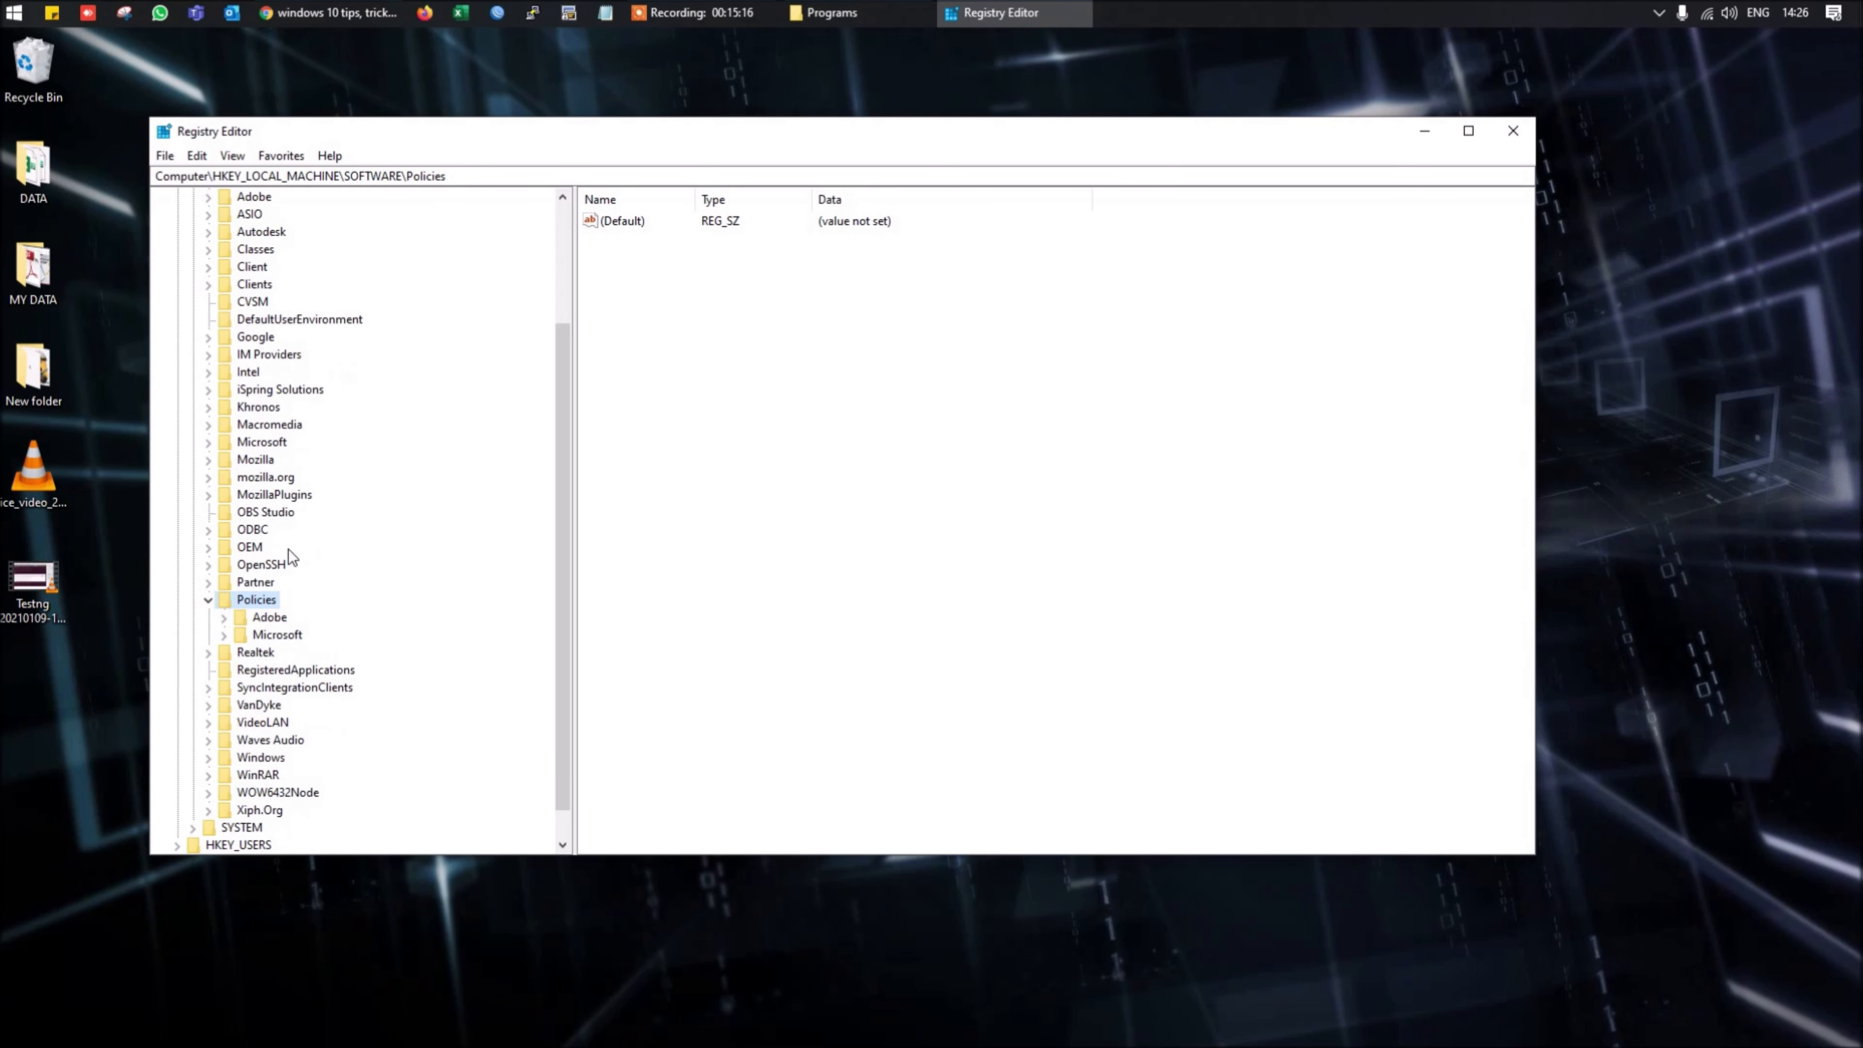
{"action": "left_click", "coordinate": [223, 635]}
{"action": "scroll", "coordinate": [234, 639], "scroll_direction": "down", "scroll_amount": 2}
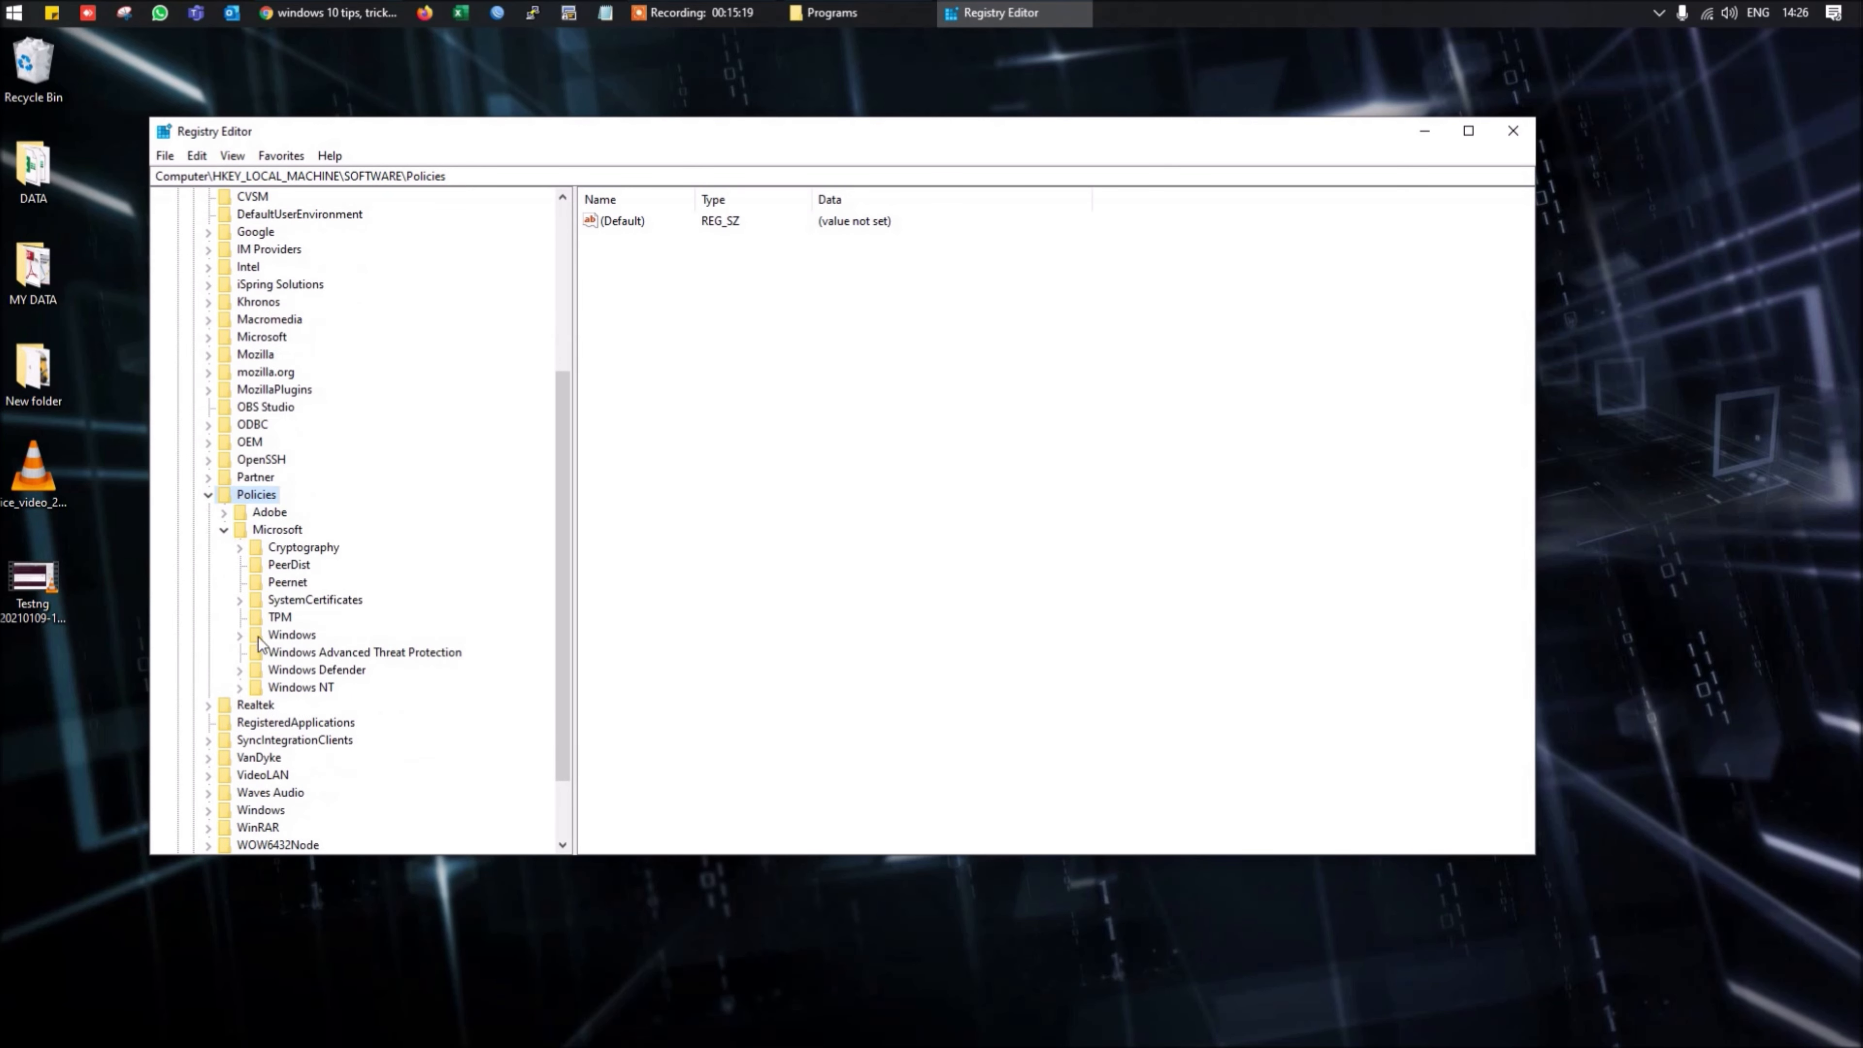
{"action": "left_click", "coordinate": [240, 632]}
{"action": "scroll", "coordinate": [356, 554], "scroll_direction": "down", "scroll_amount": 1}
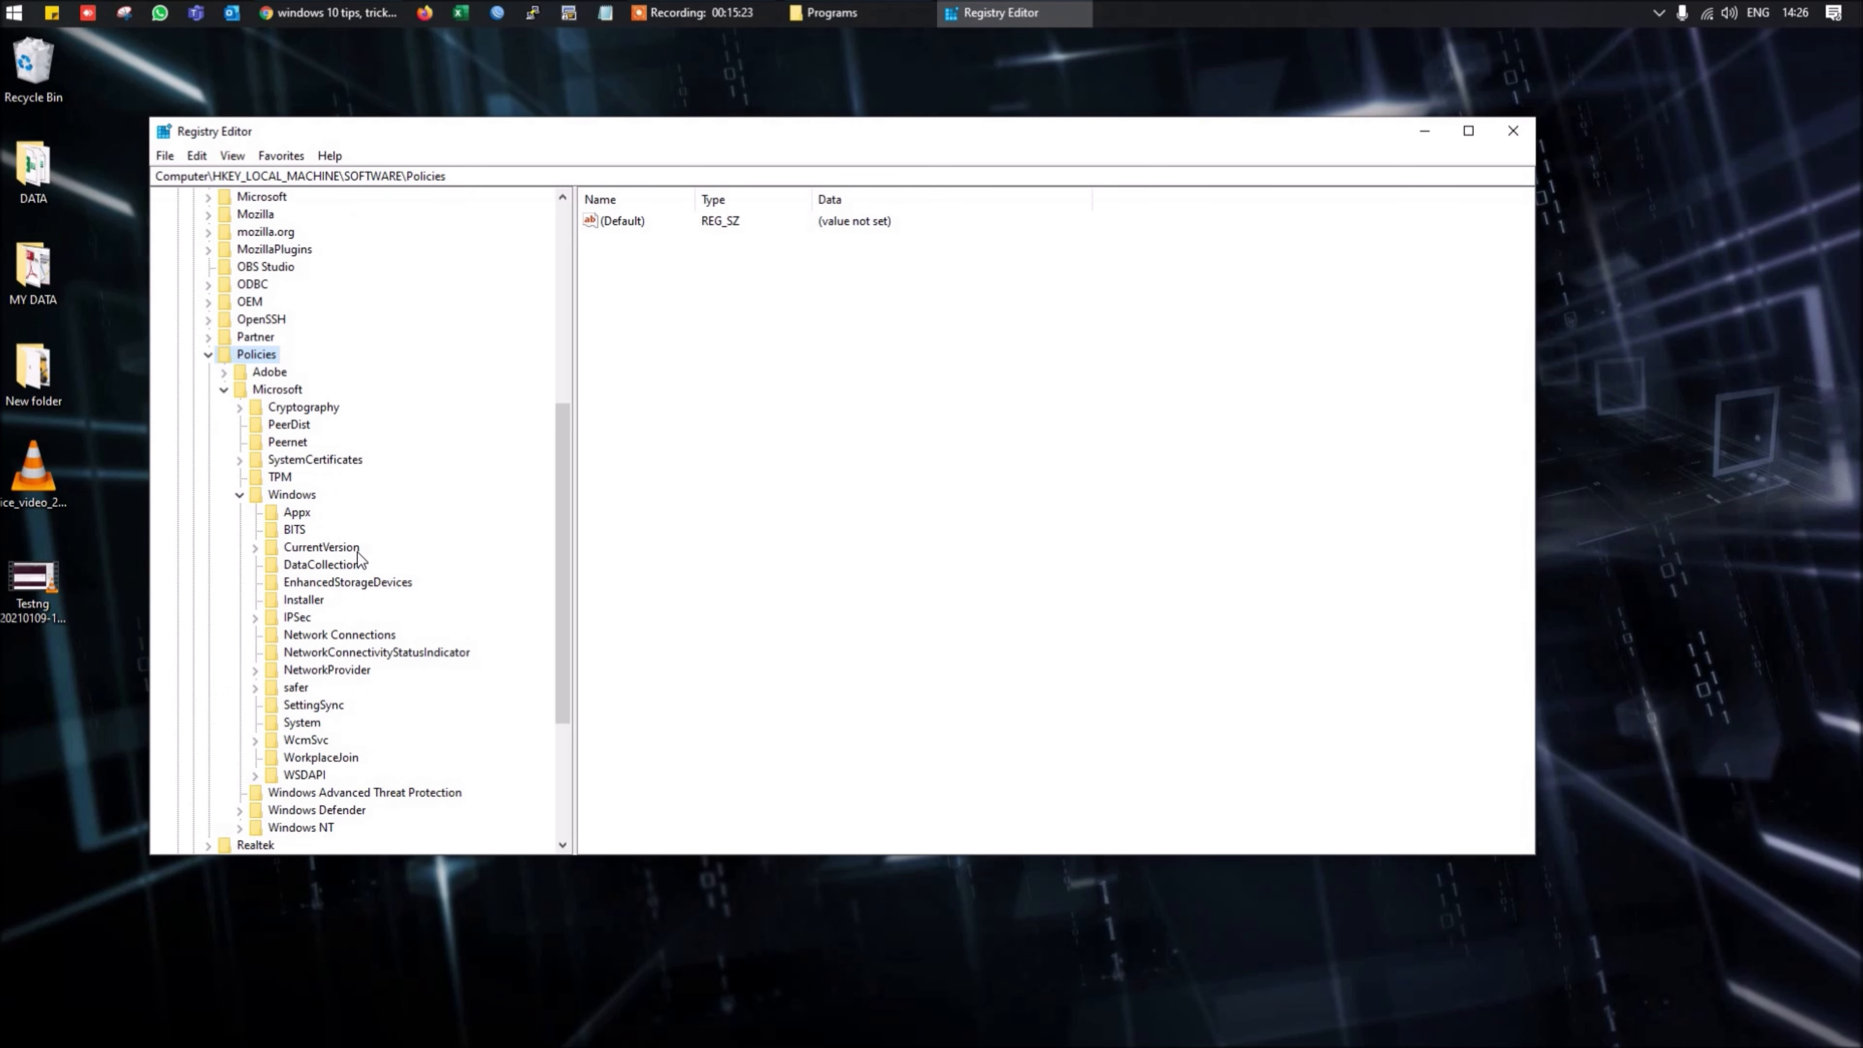
Create a key named Personalisation under the Policies\Microsoft\Windows key
{"action": "right_click", "coordinate": [297, 496]}
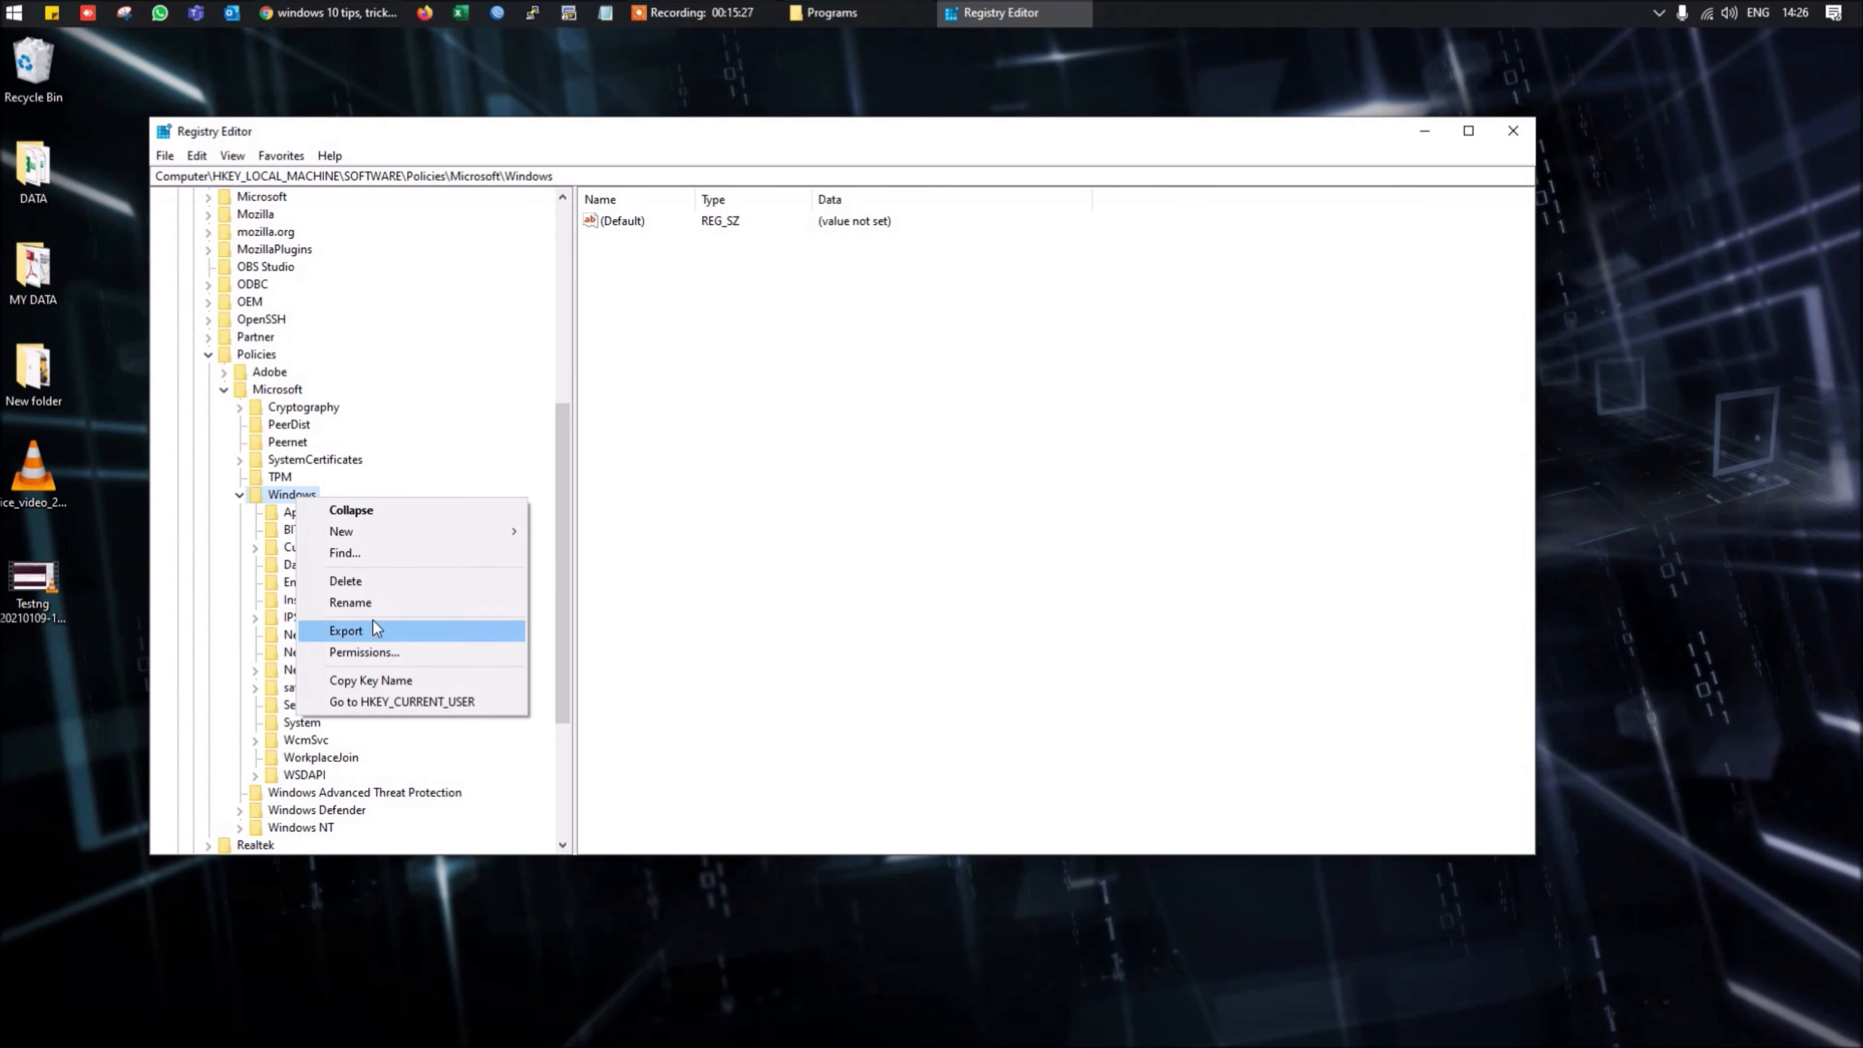
{"action": "mouse_move", "coordinate": [366, 534]}
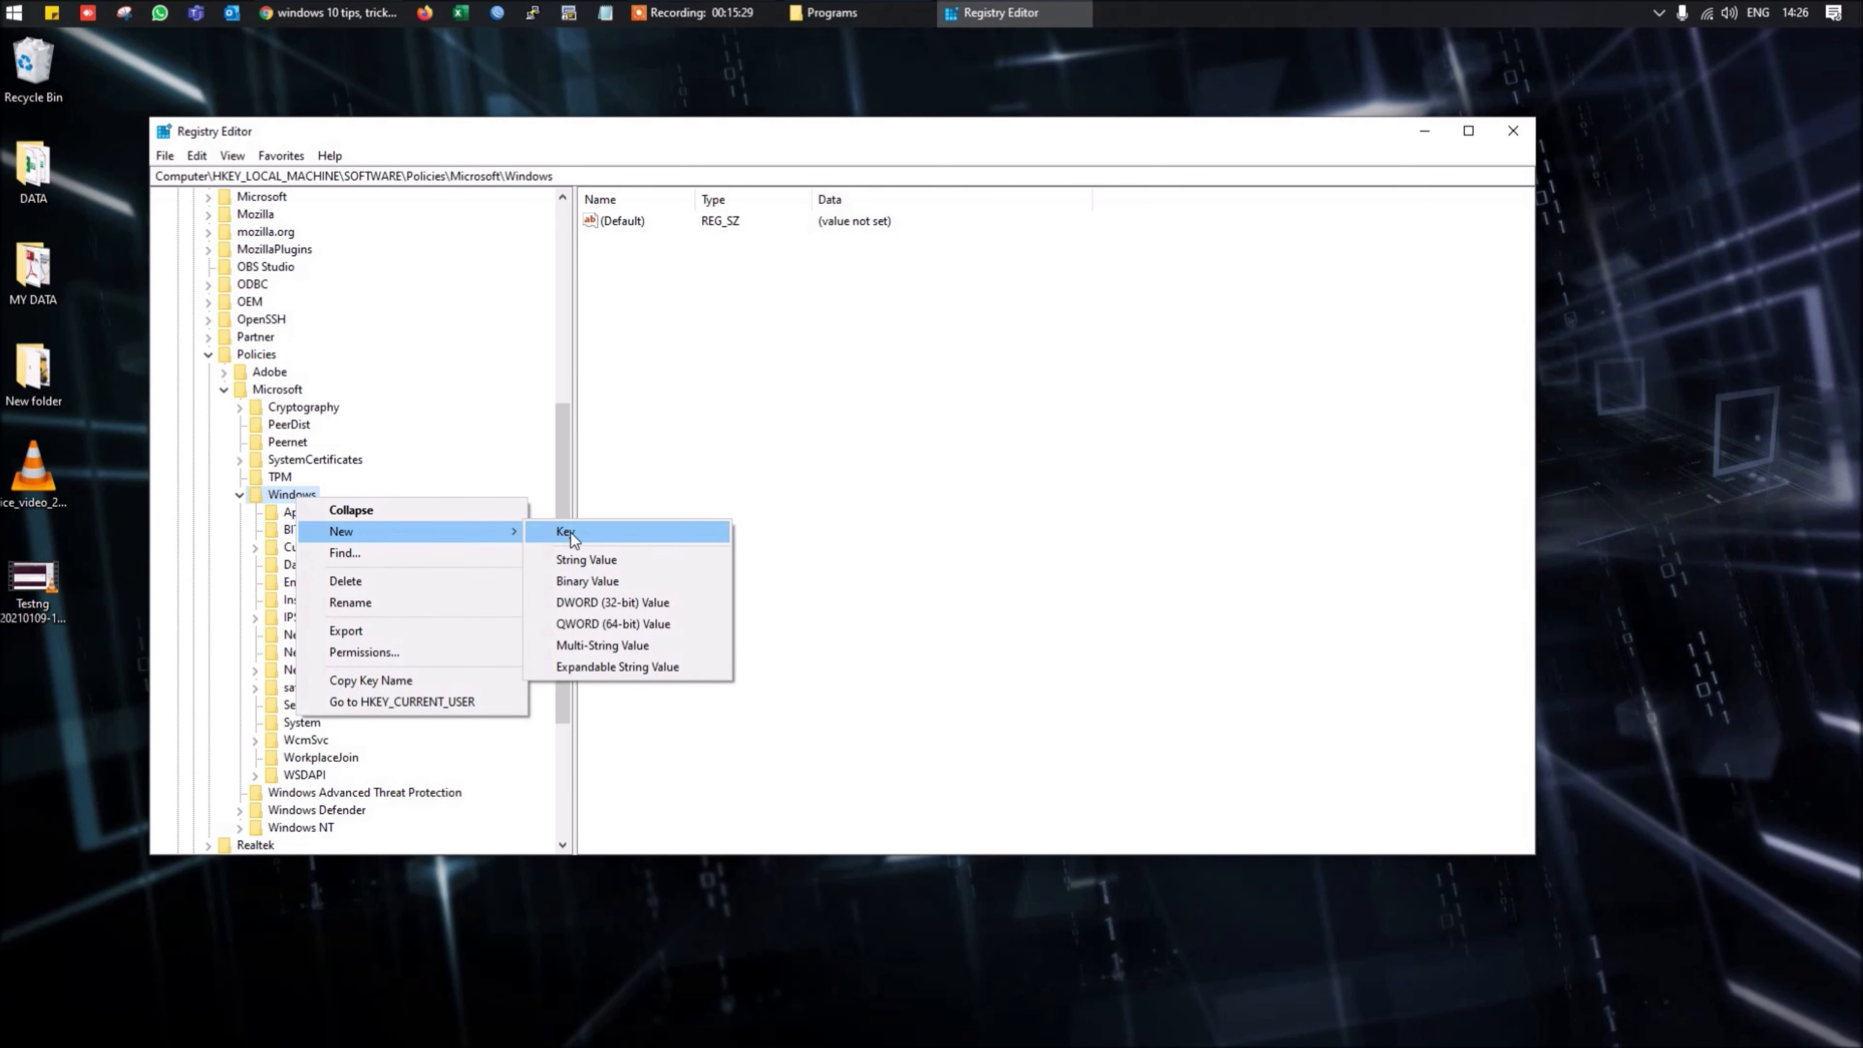
{"action": "left_click", "coordinate": [569, 532]}
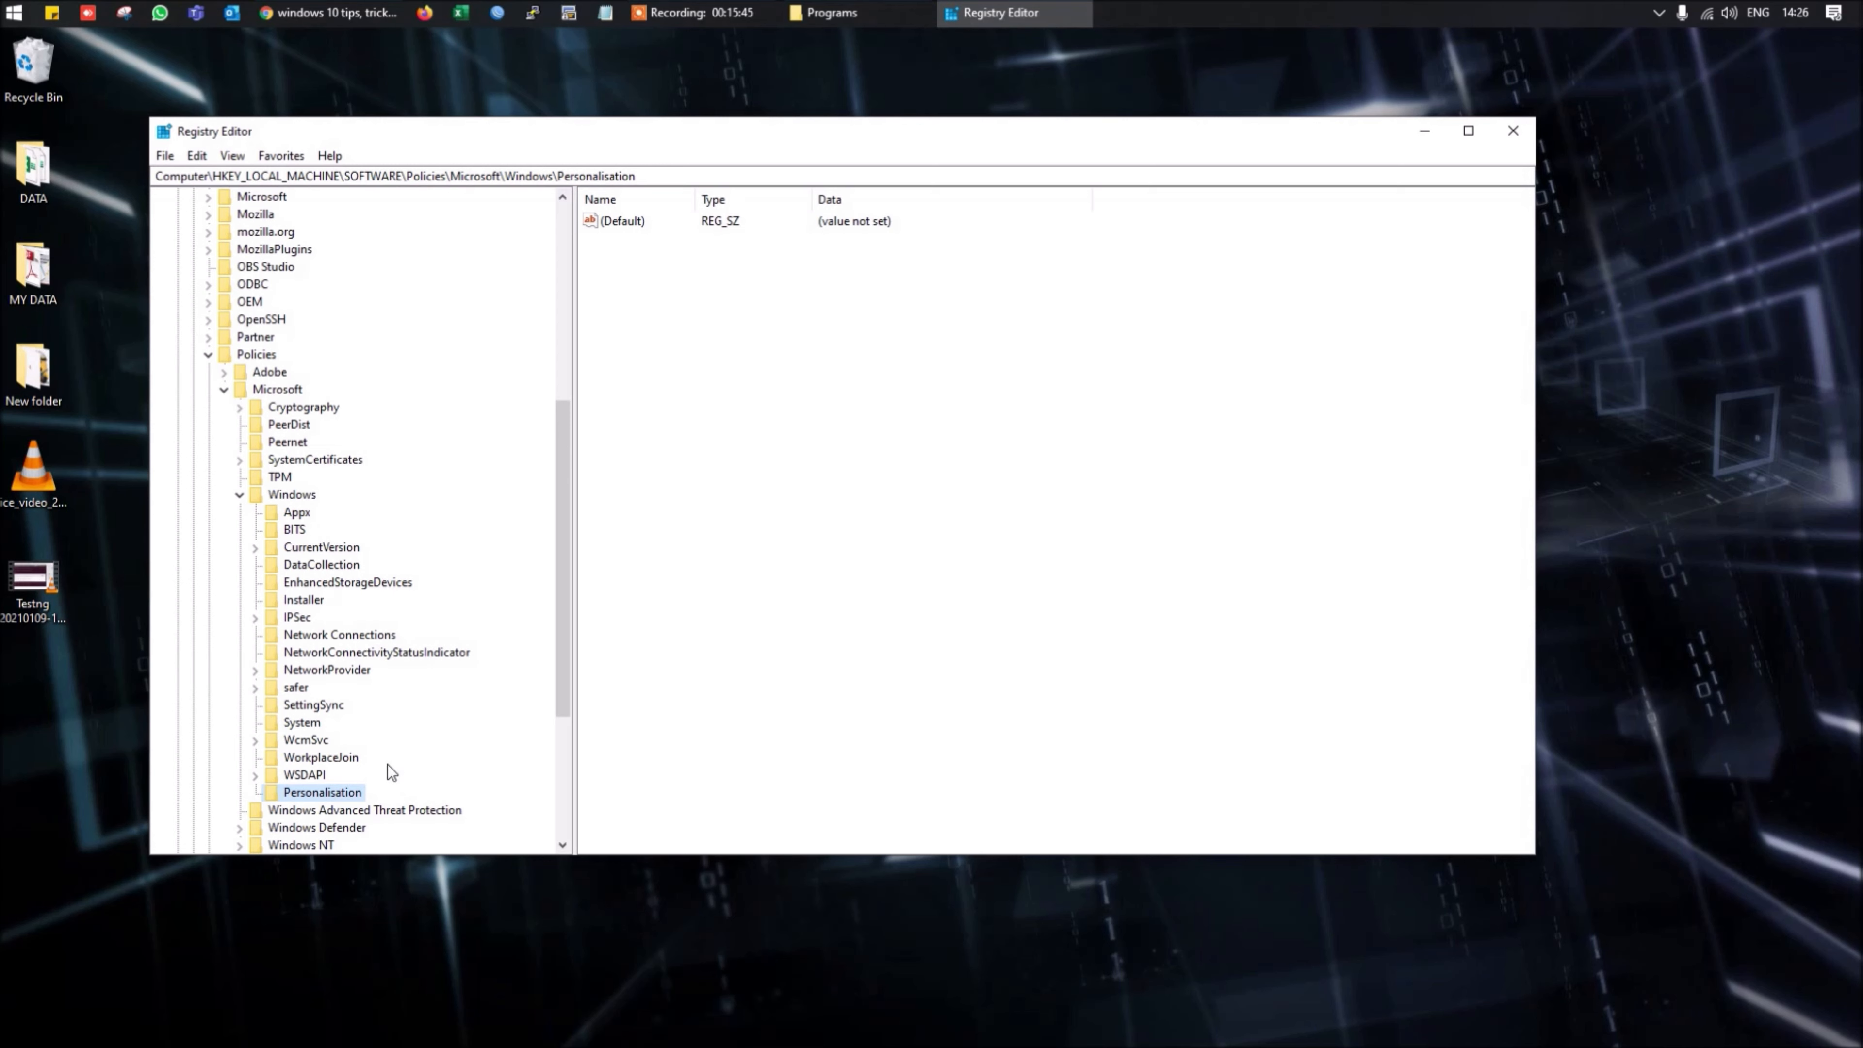
Add a DWORD (32-bit) value named Nolockscreen to the Personalisation key
{"action": "right_click", "coordinate": [696, 389]}
{"action": "mouse_move", "coordinate": [748, 400]}
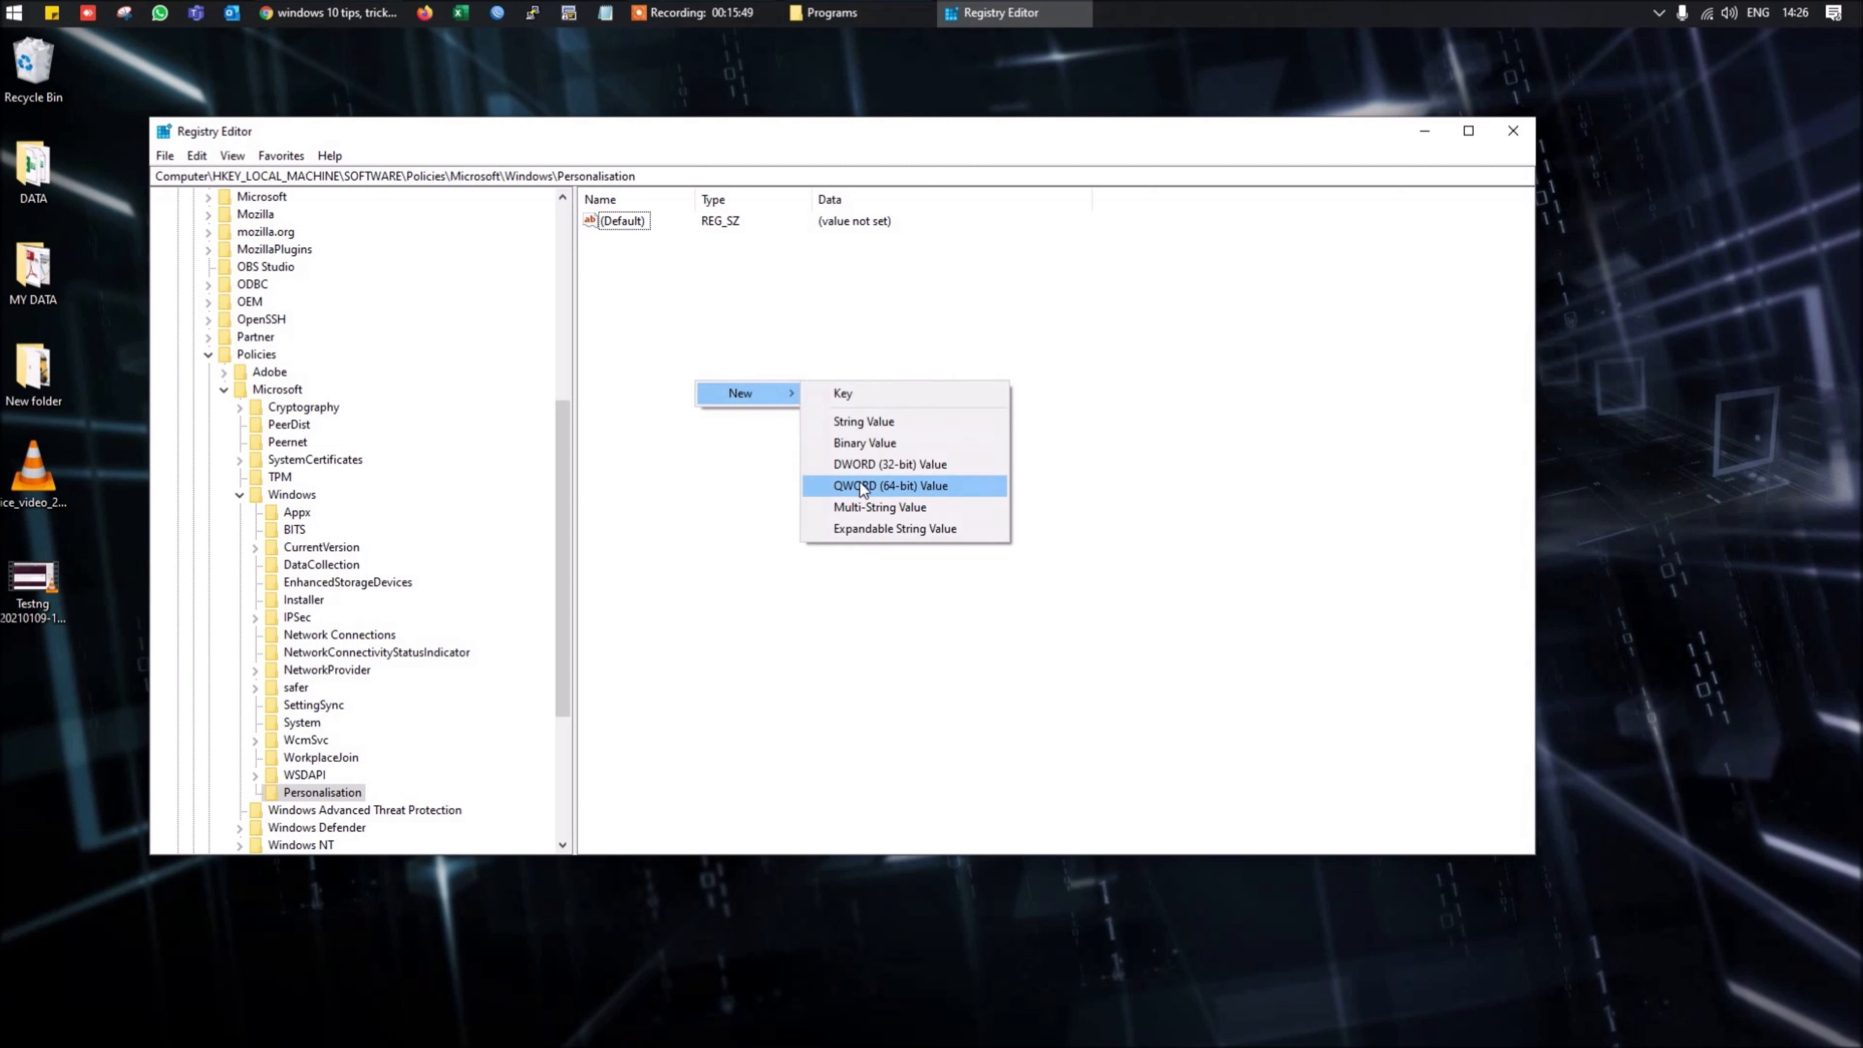
{"action": "left_click", "coordinate": [885, 464]}
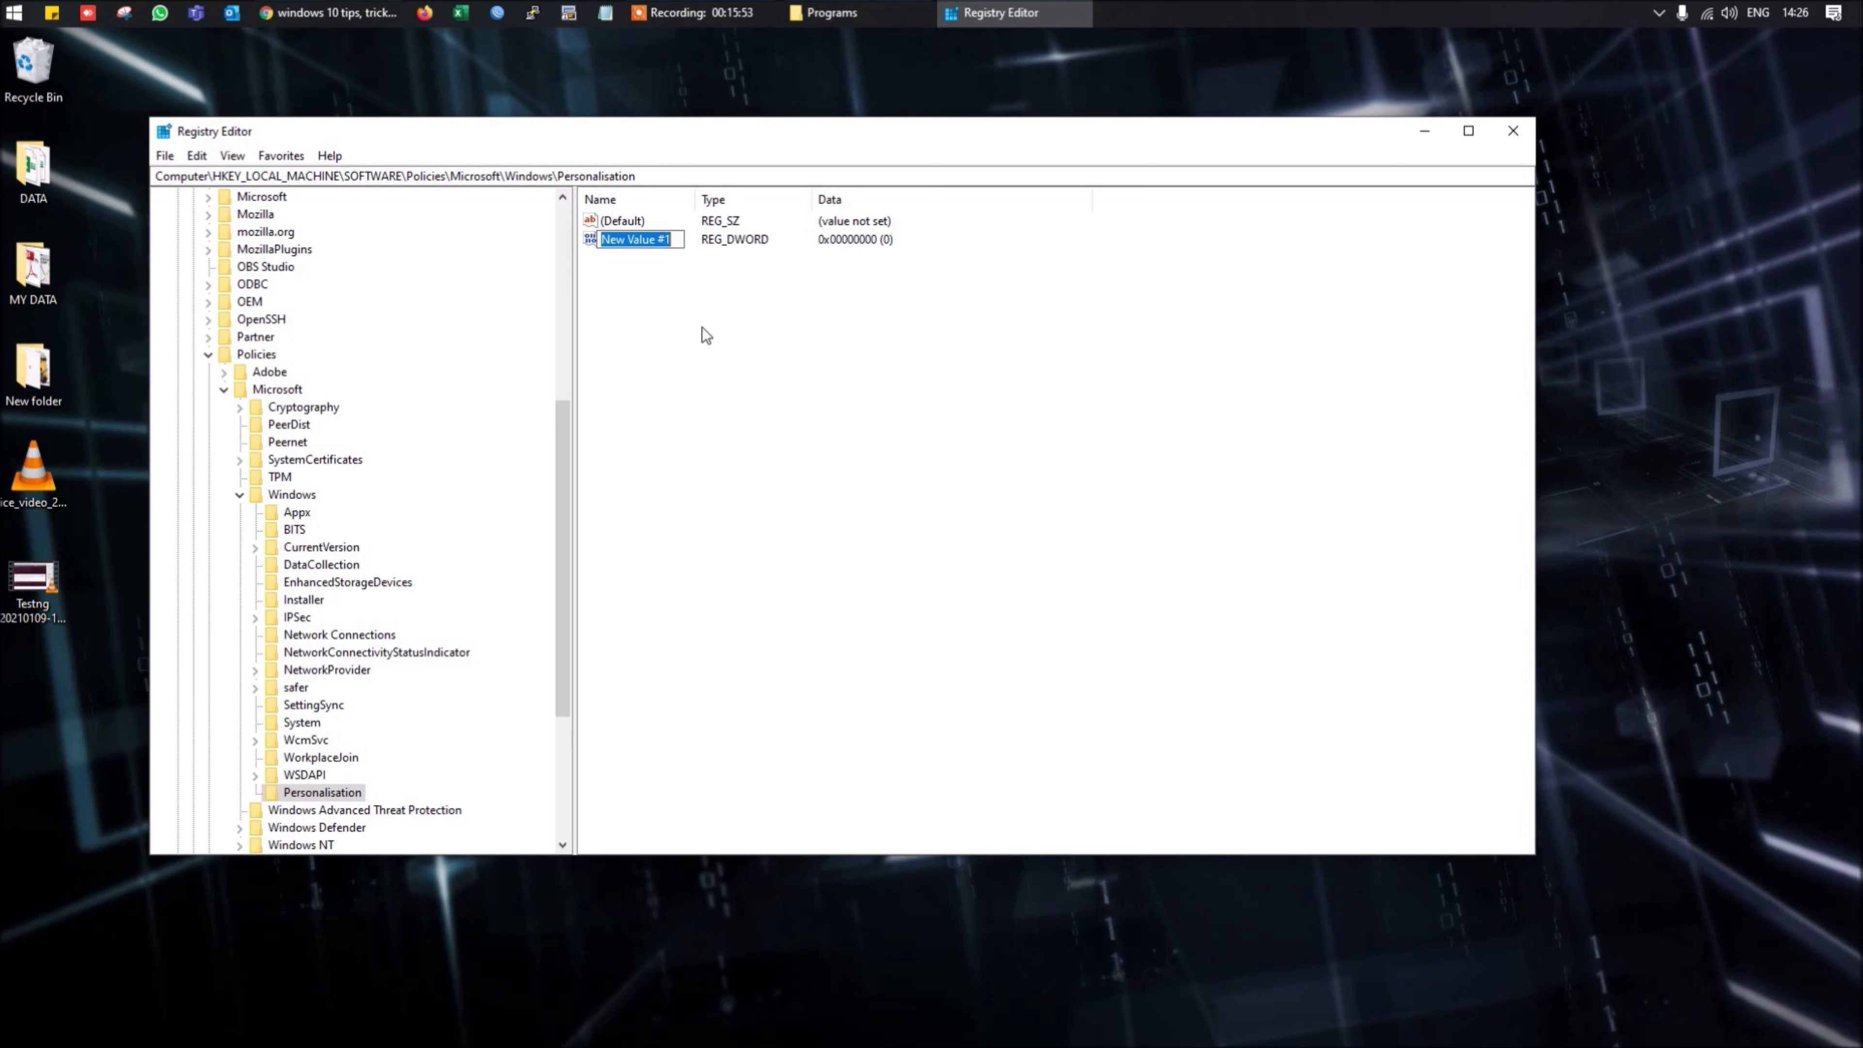
{"action": "type", "text": "Nolockscreen"}
{"action": "key", "text": "Return"}
{"action": "left_click", "coordinate": [736, 259]}
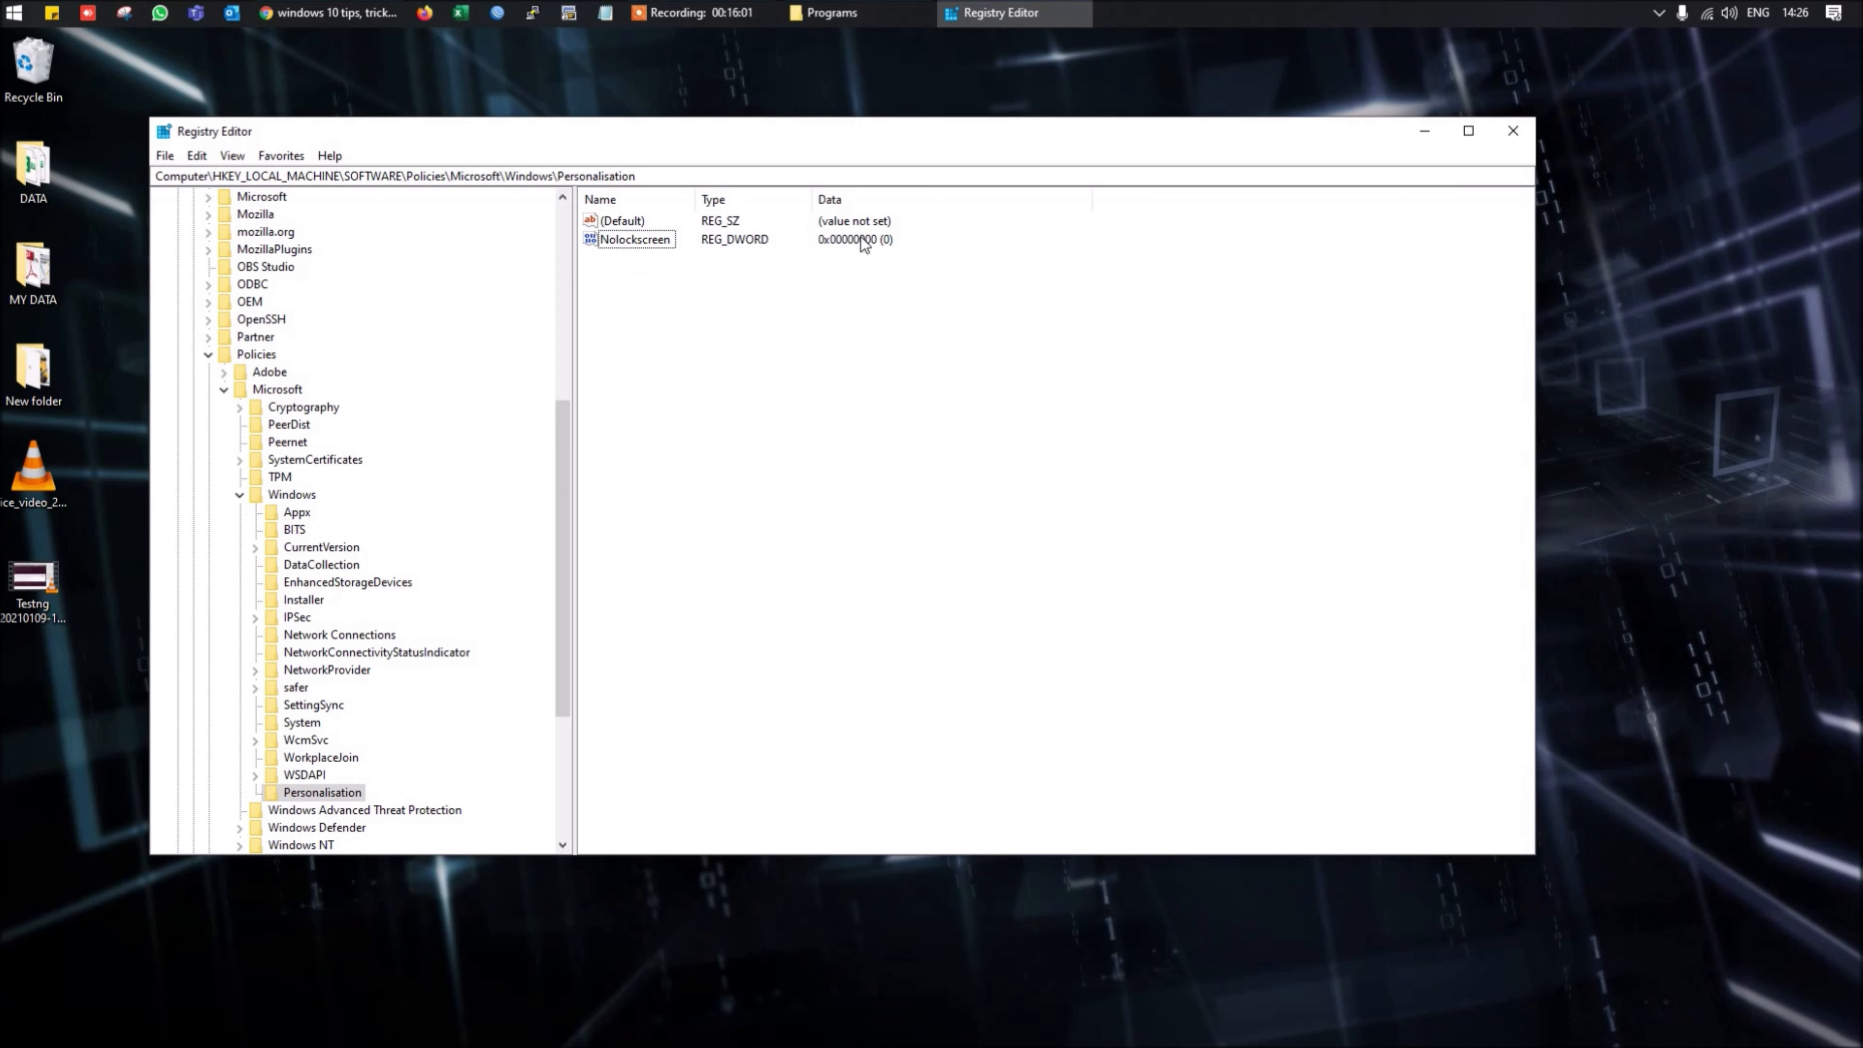
Set the value data of Nolockscreen to 1
{"action": "left_click", "coordinate": [659, 246]}
{"action": "double_click", "coordinate": [659, 246]}
{"action": "left_click", "coordinate": [256, 323]}
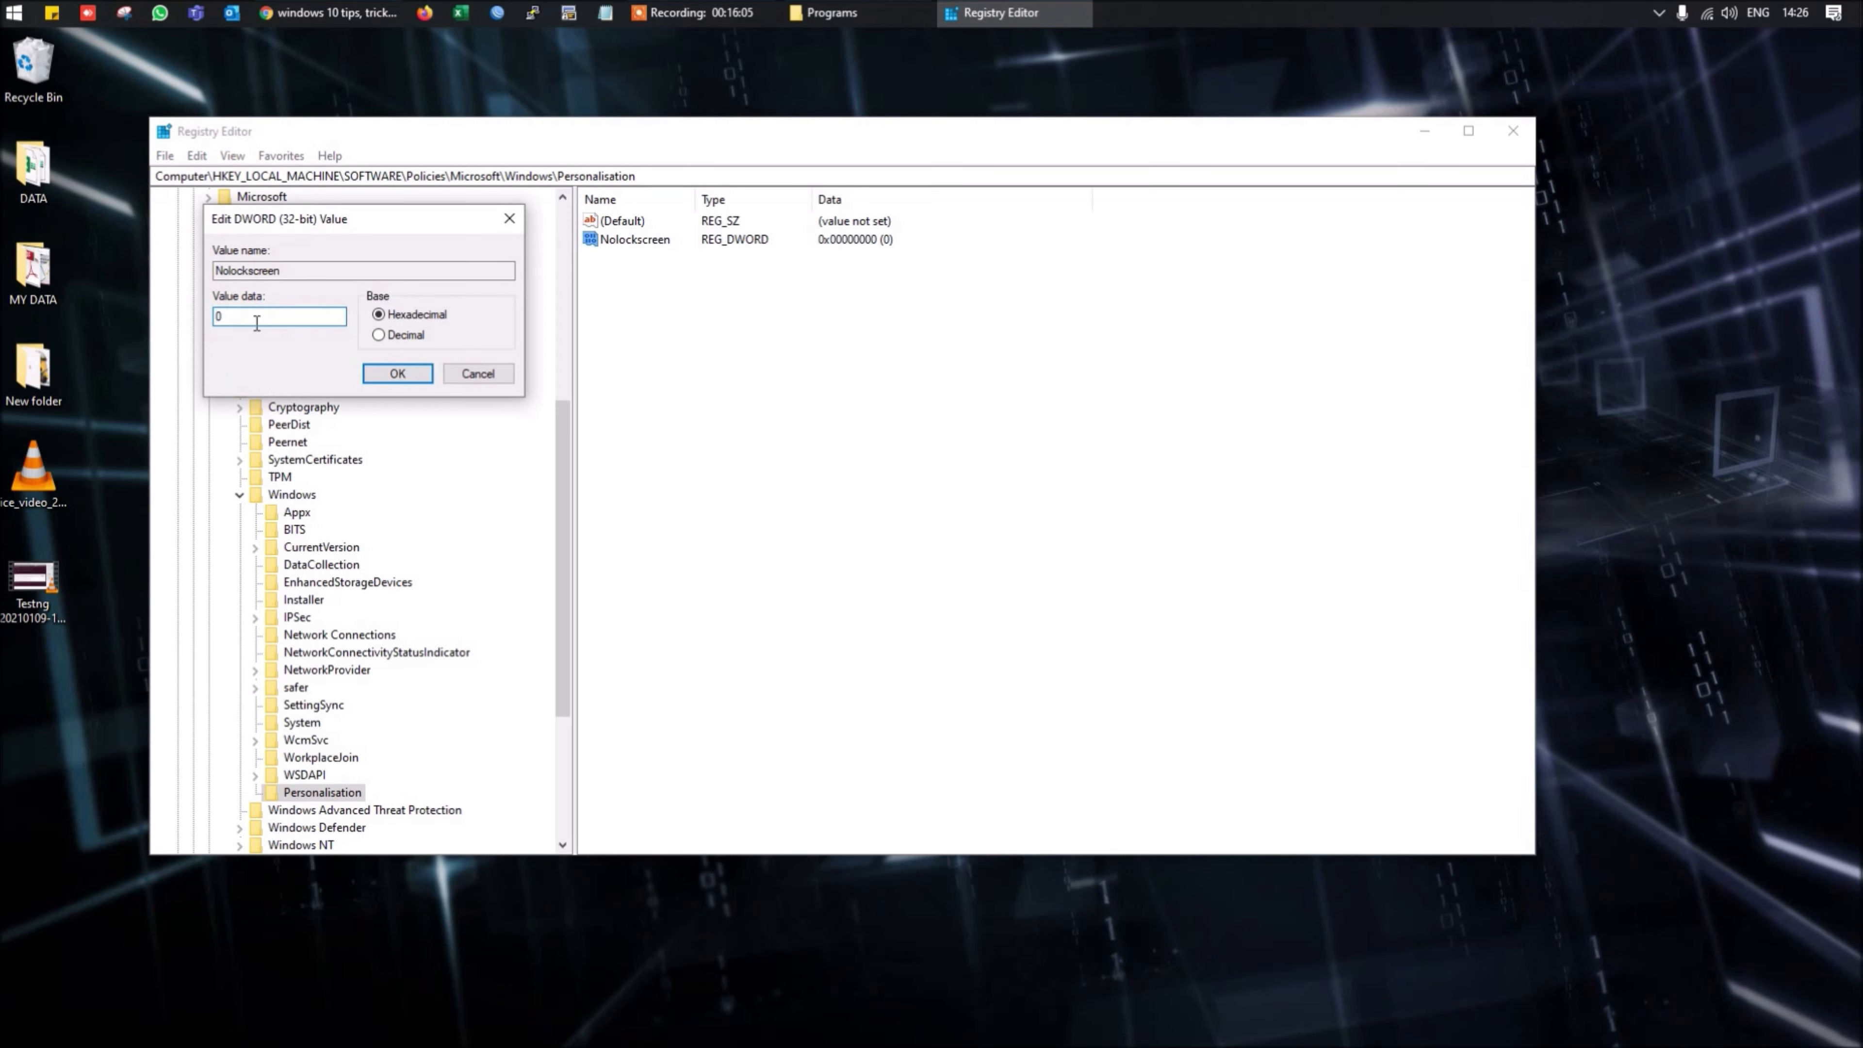
{"action": "key", "text": "BackSpace"}
{"action": "type", "text": "1"}
{"action": "left_click", "coordinate": [400, 373]}
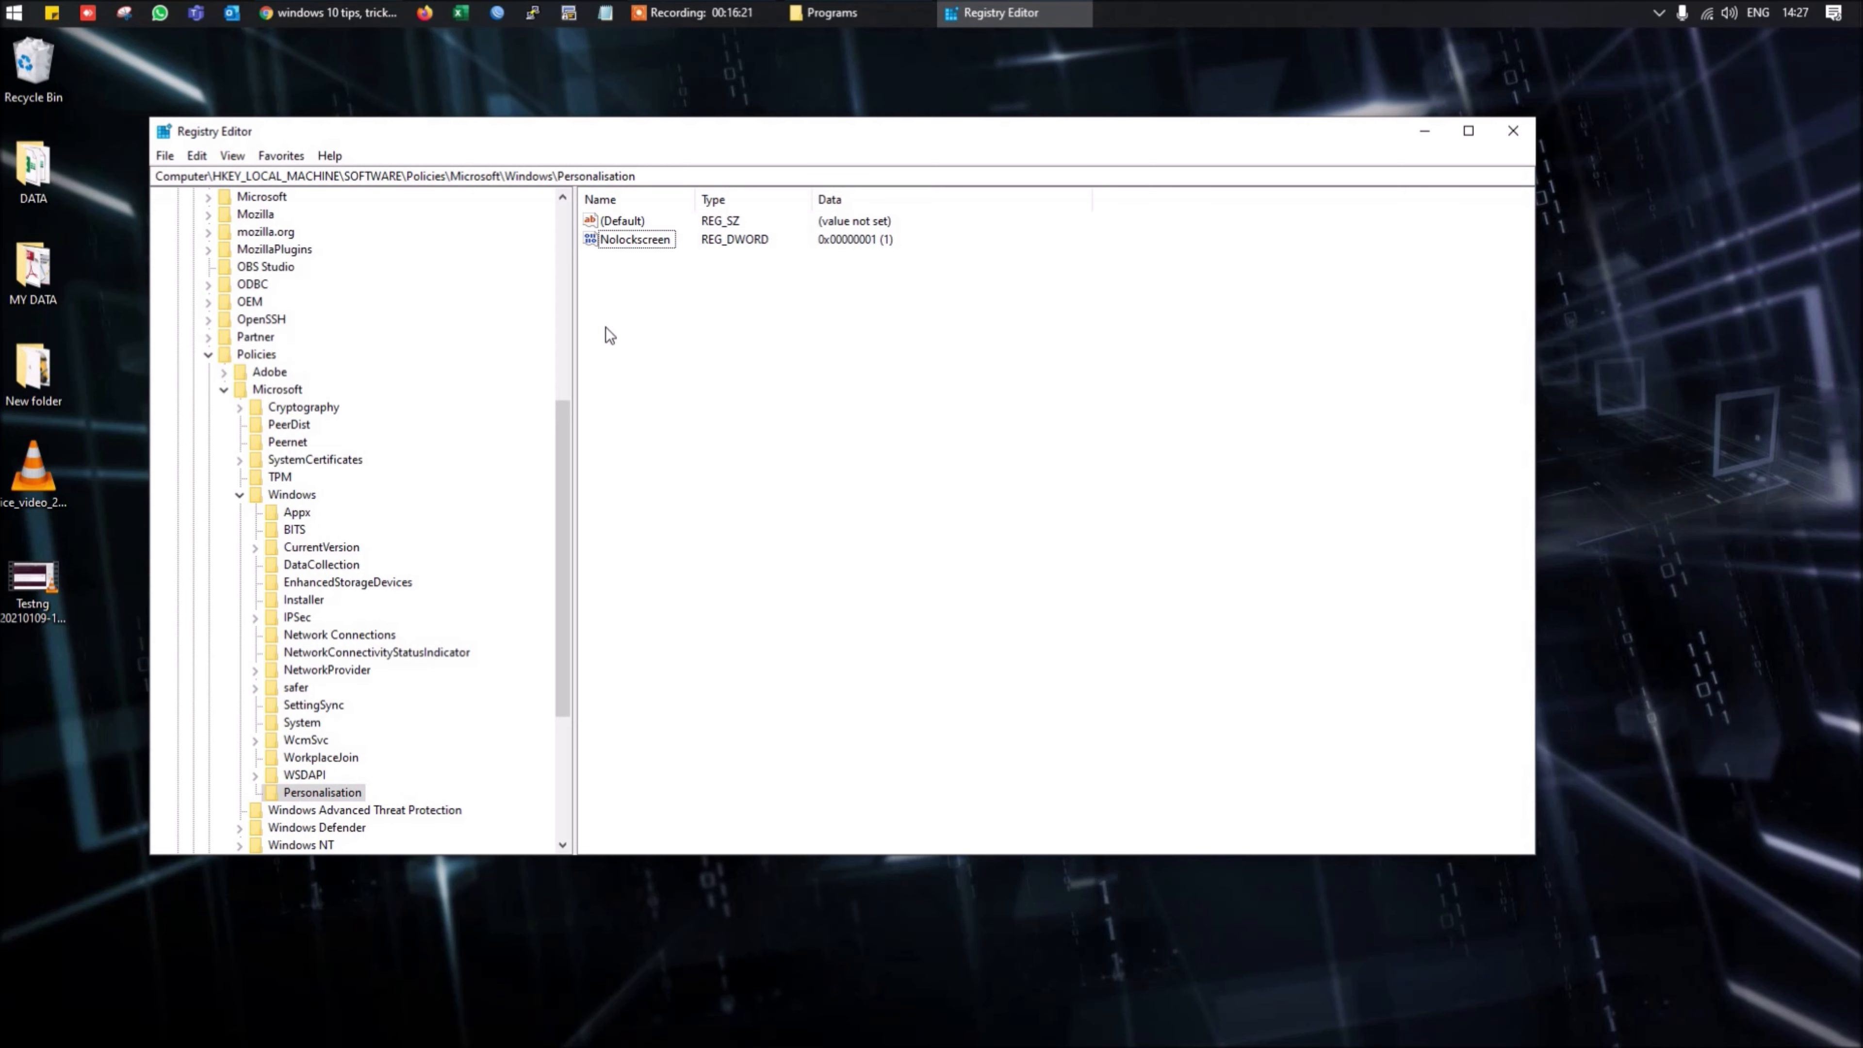
{"action": "left_click", "coordinate": [991, 954]}
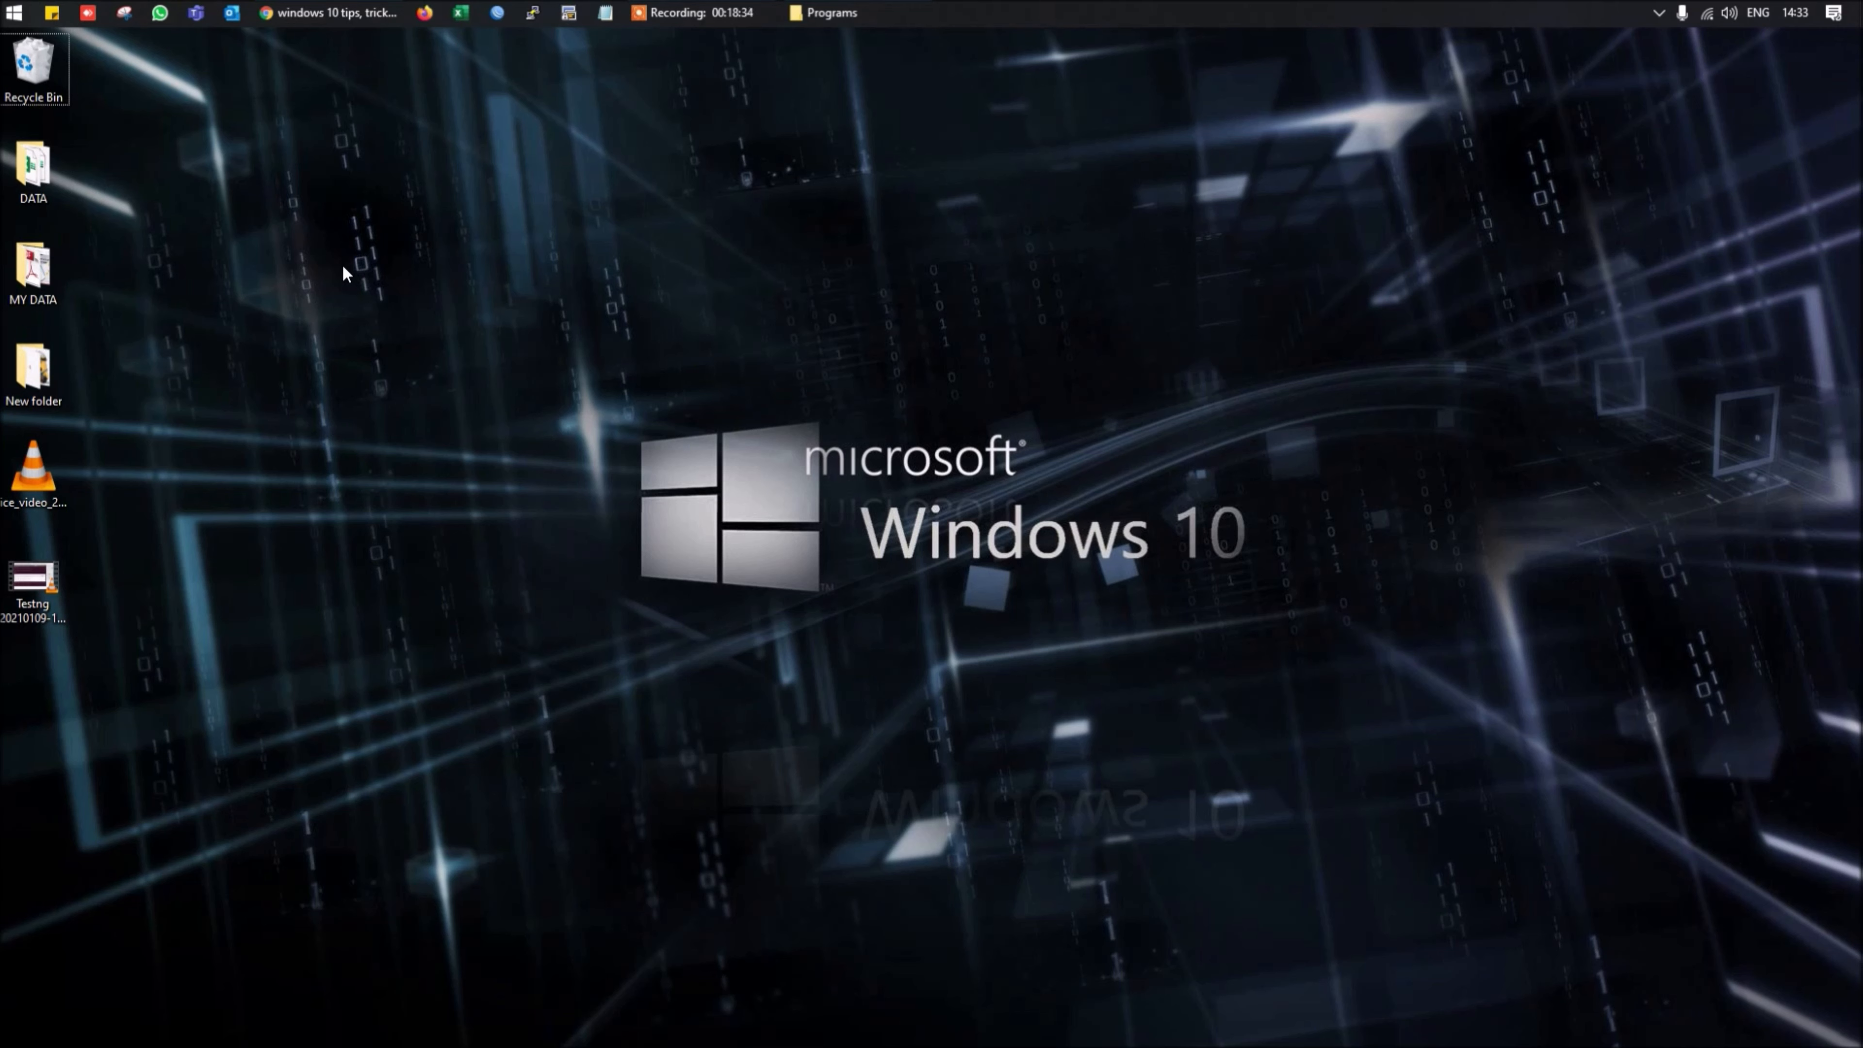
Reopen Registry Editor with administrator permission and collapse the tree to the root keys under Computer
{"action": "key", "text": "super+r"}
{"action": "key", "text": "Return"}
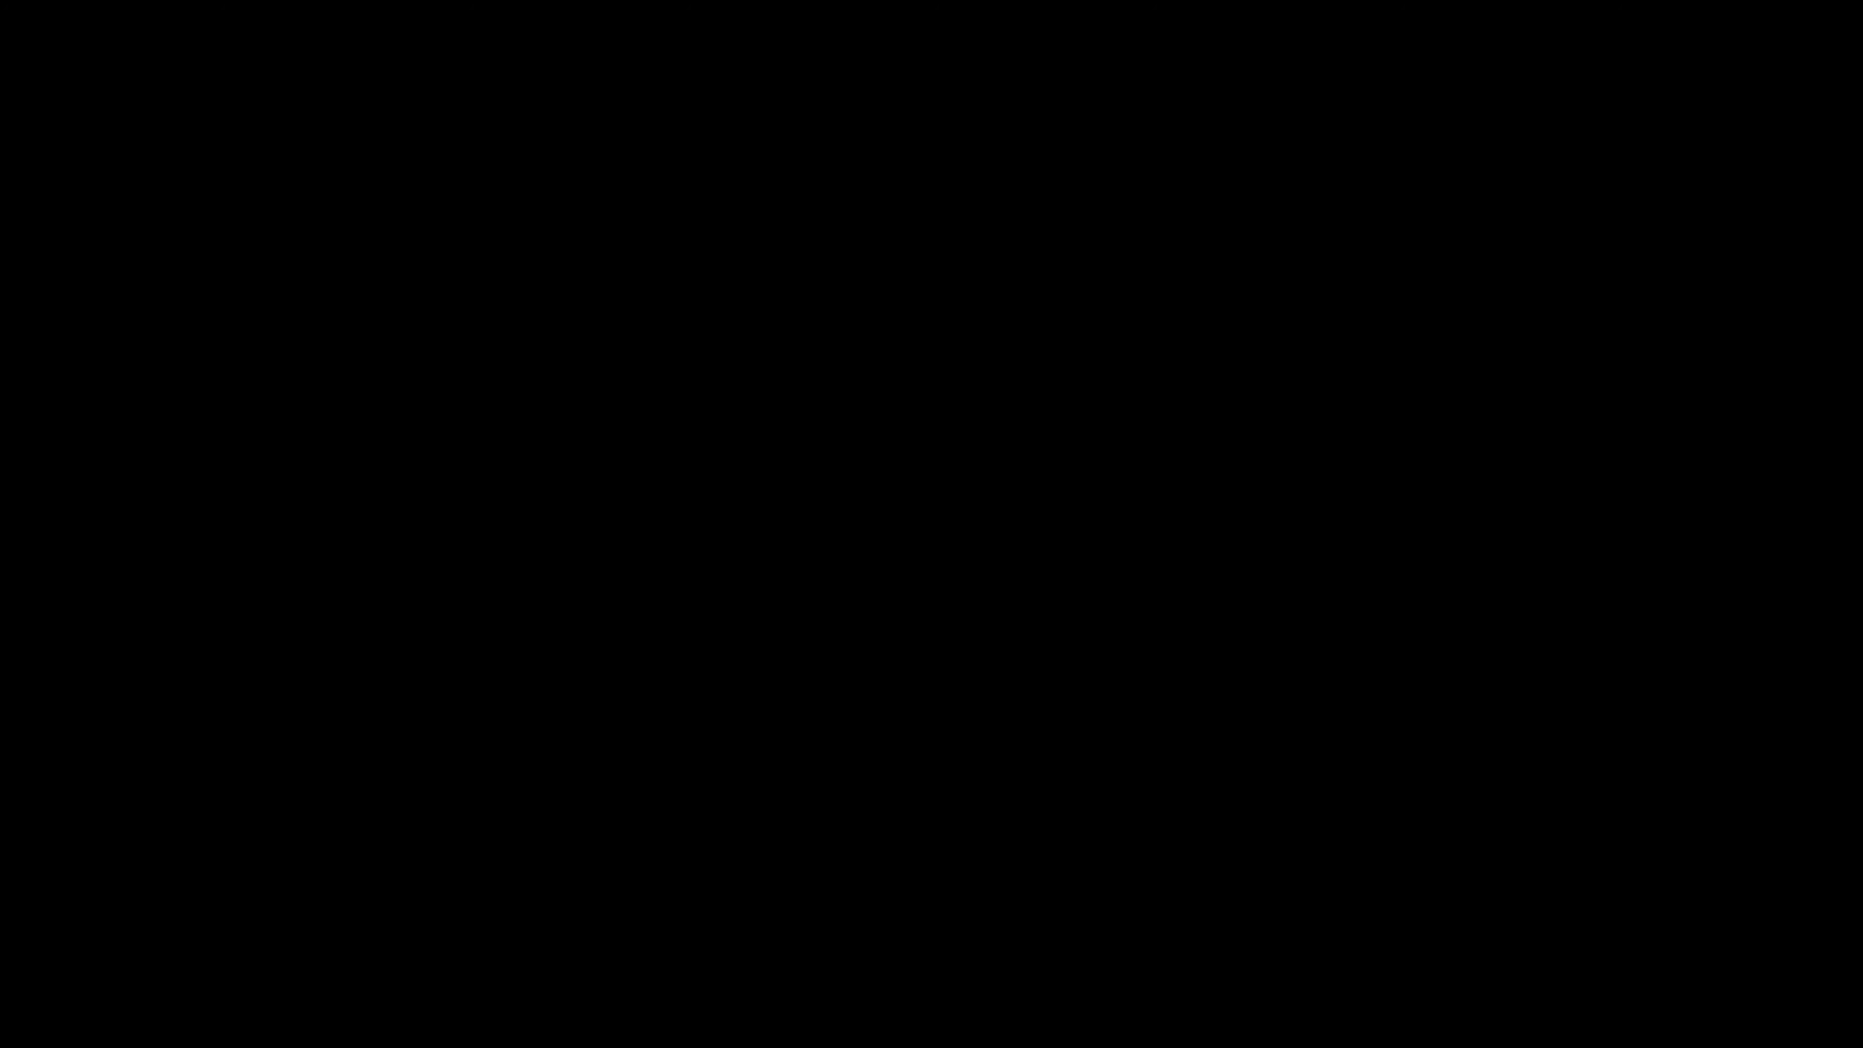
{"action": "key", "text": "alt+y"}
{"action": "key", "text": "Left"}
{"action": "key", "text": "Left"}
{"action": "key", "text": "Left"}
{"action": "key", "text": "Left"}
{"action": "key", "text": "Left"}
{"action": "key", "text": "Left"}
{"action": "key", "text": "Left"}
{"action": "key", "text": "Left"}
{"action": "key", "text": "Left"}
{"action": "key", "text": "Left"}
{"action": "key", "text": "Right"}
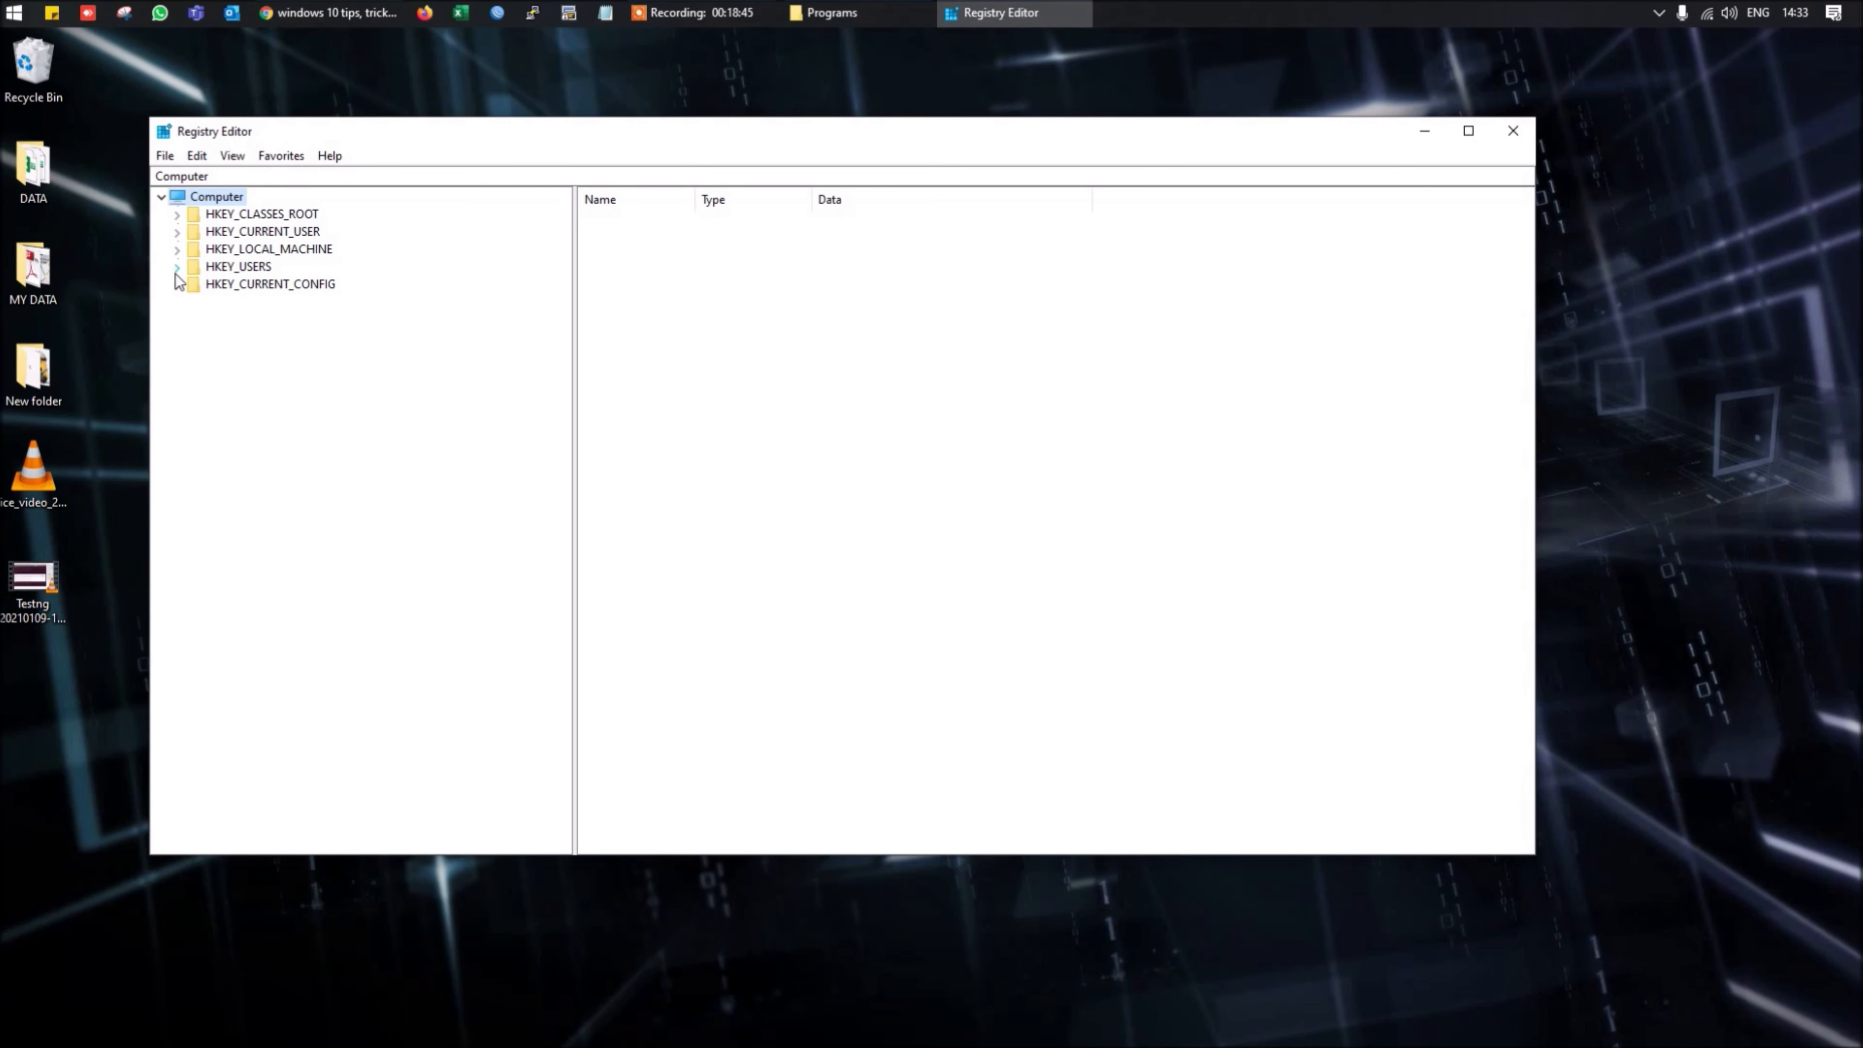
Open HKEY_CURRENT_USER\Control Panel\Desktop, widen the Name column to show full value names, and look through its values
{"action": "left_click", "coordinate": [178, 232]}
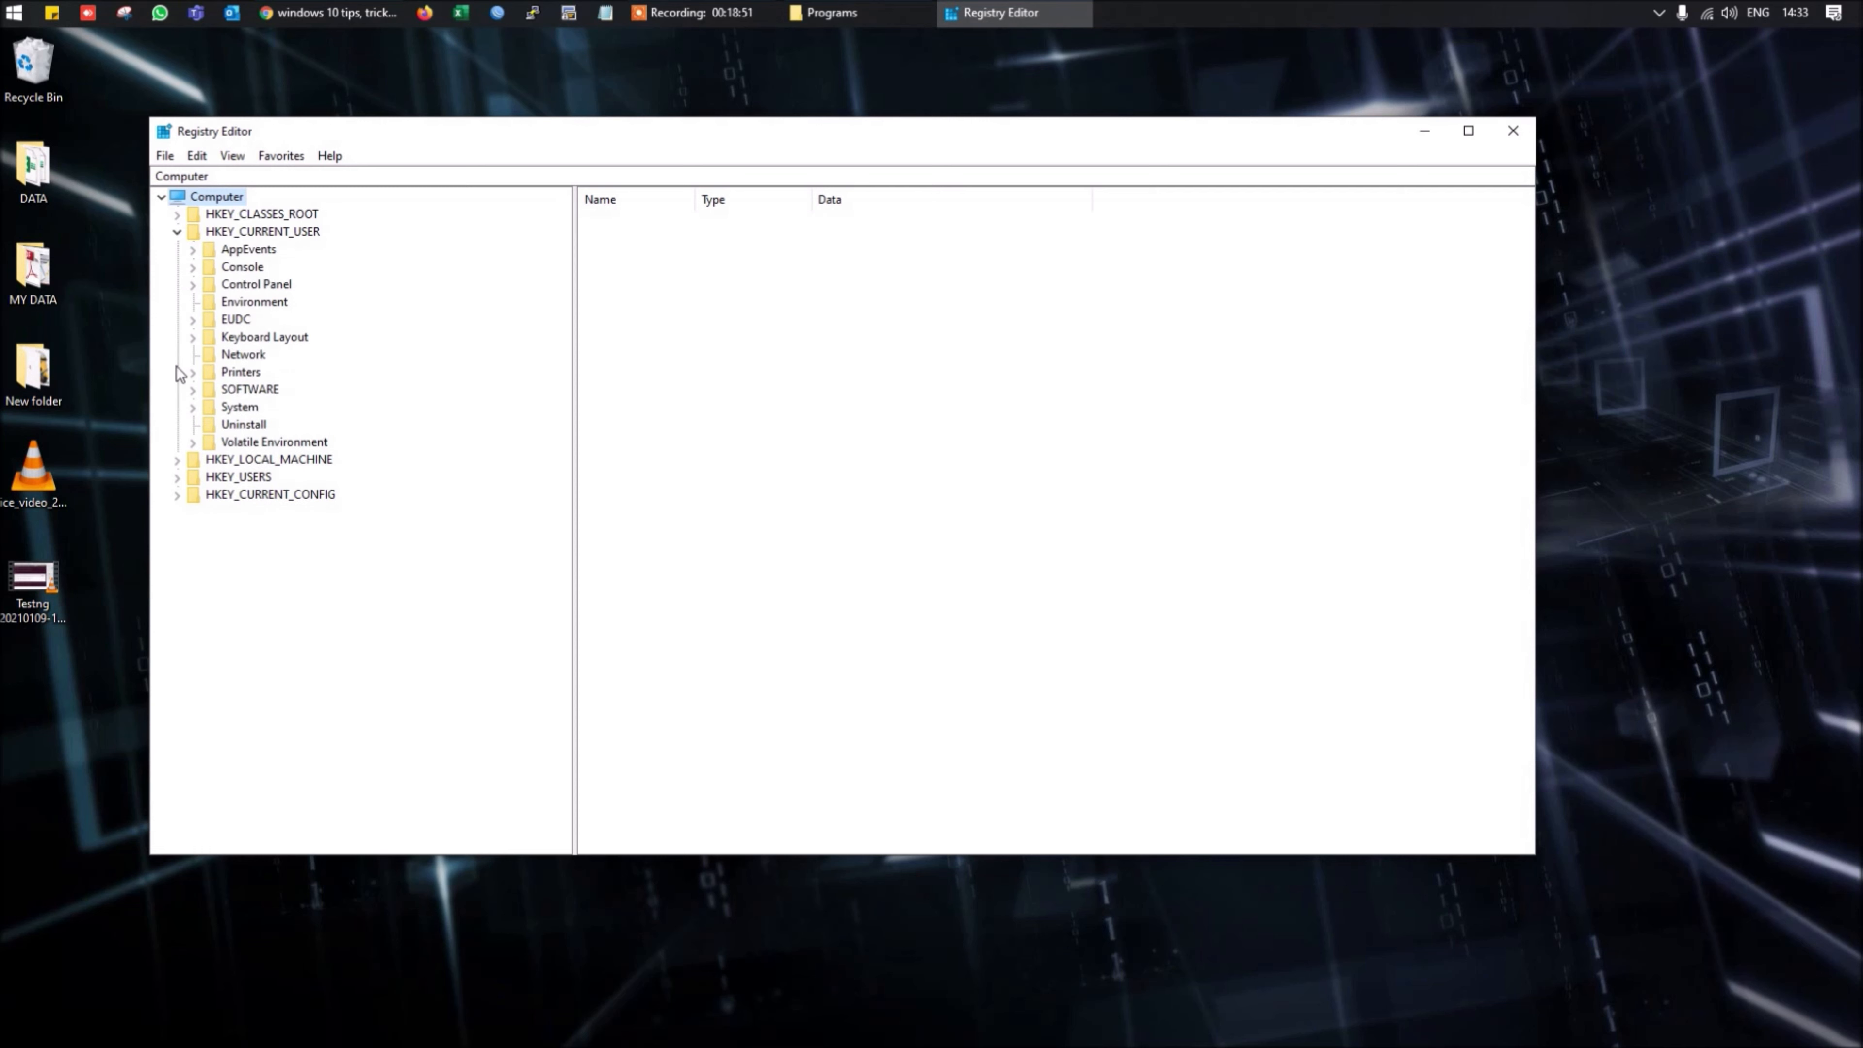
{"action": "left_click", "coordinate": [192, 285]}
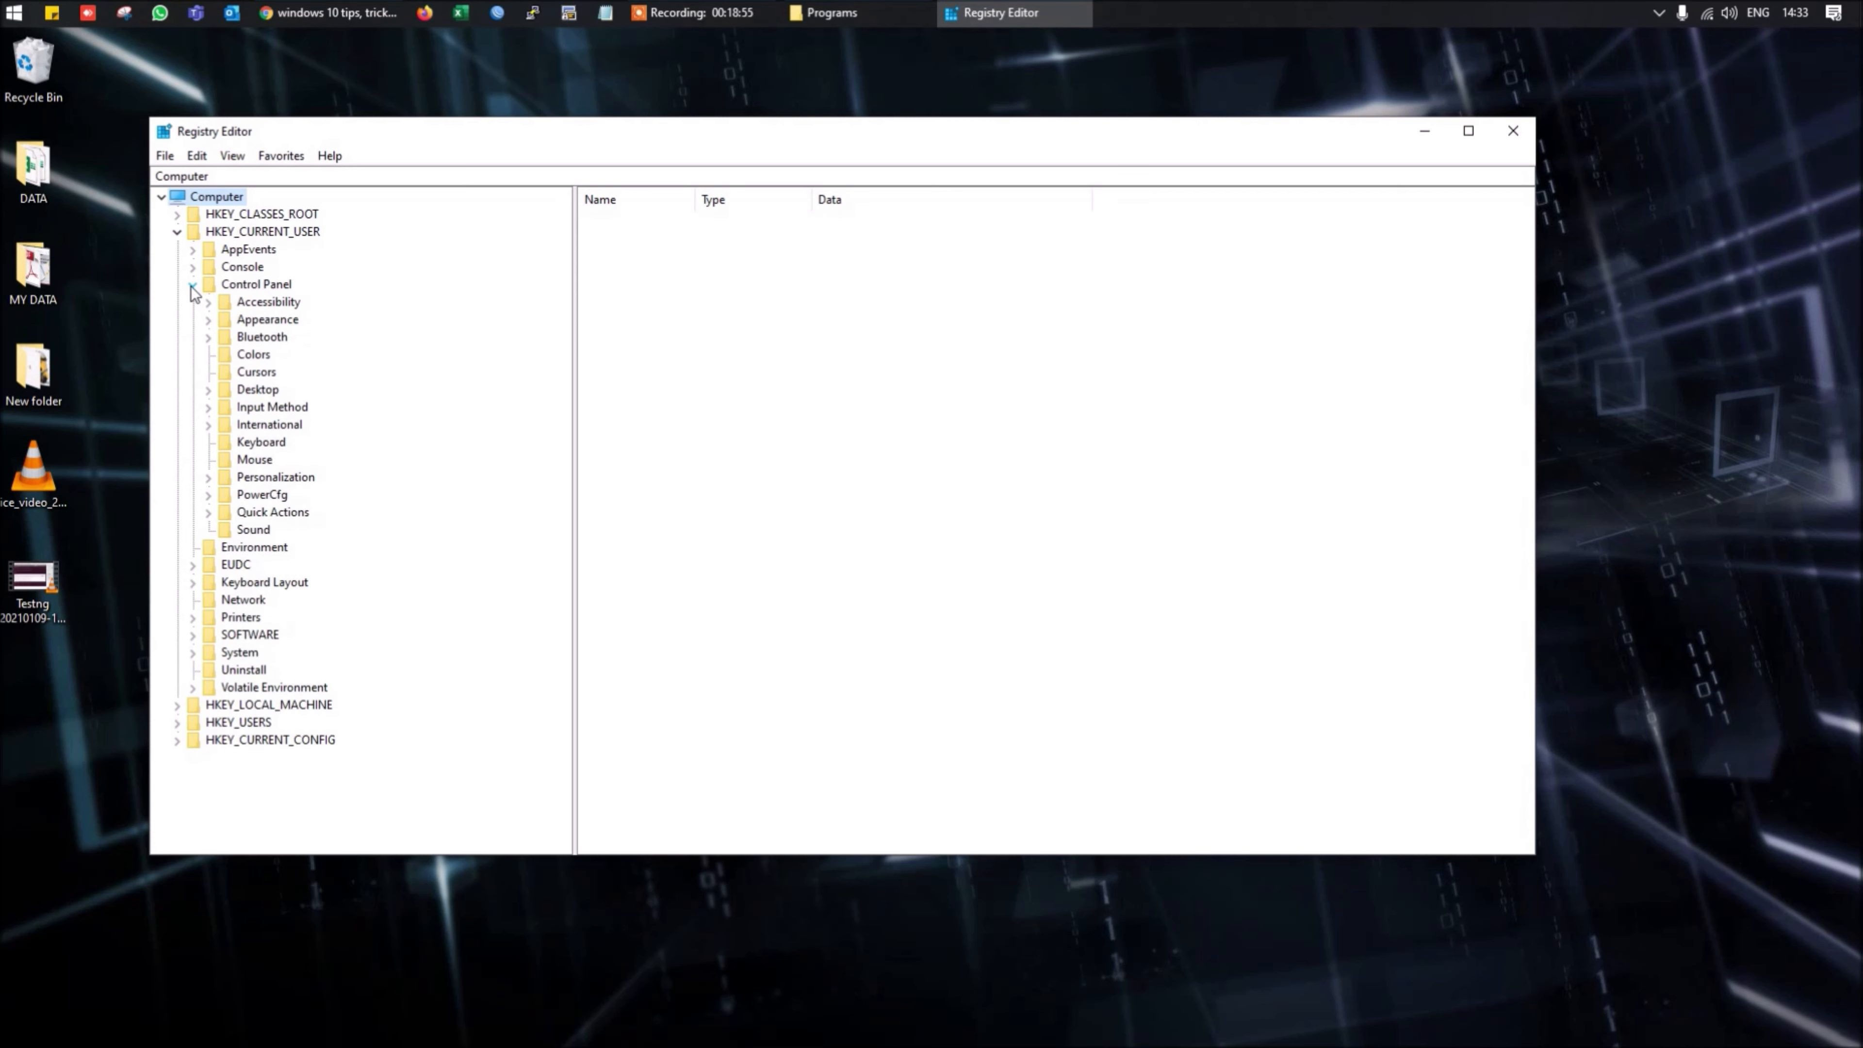
{"action": "left_click", "coordinate": [208, 390]}
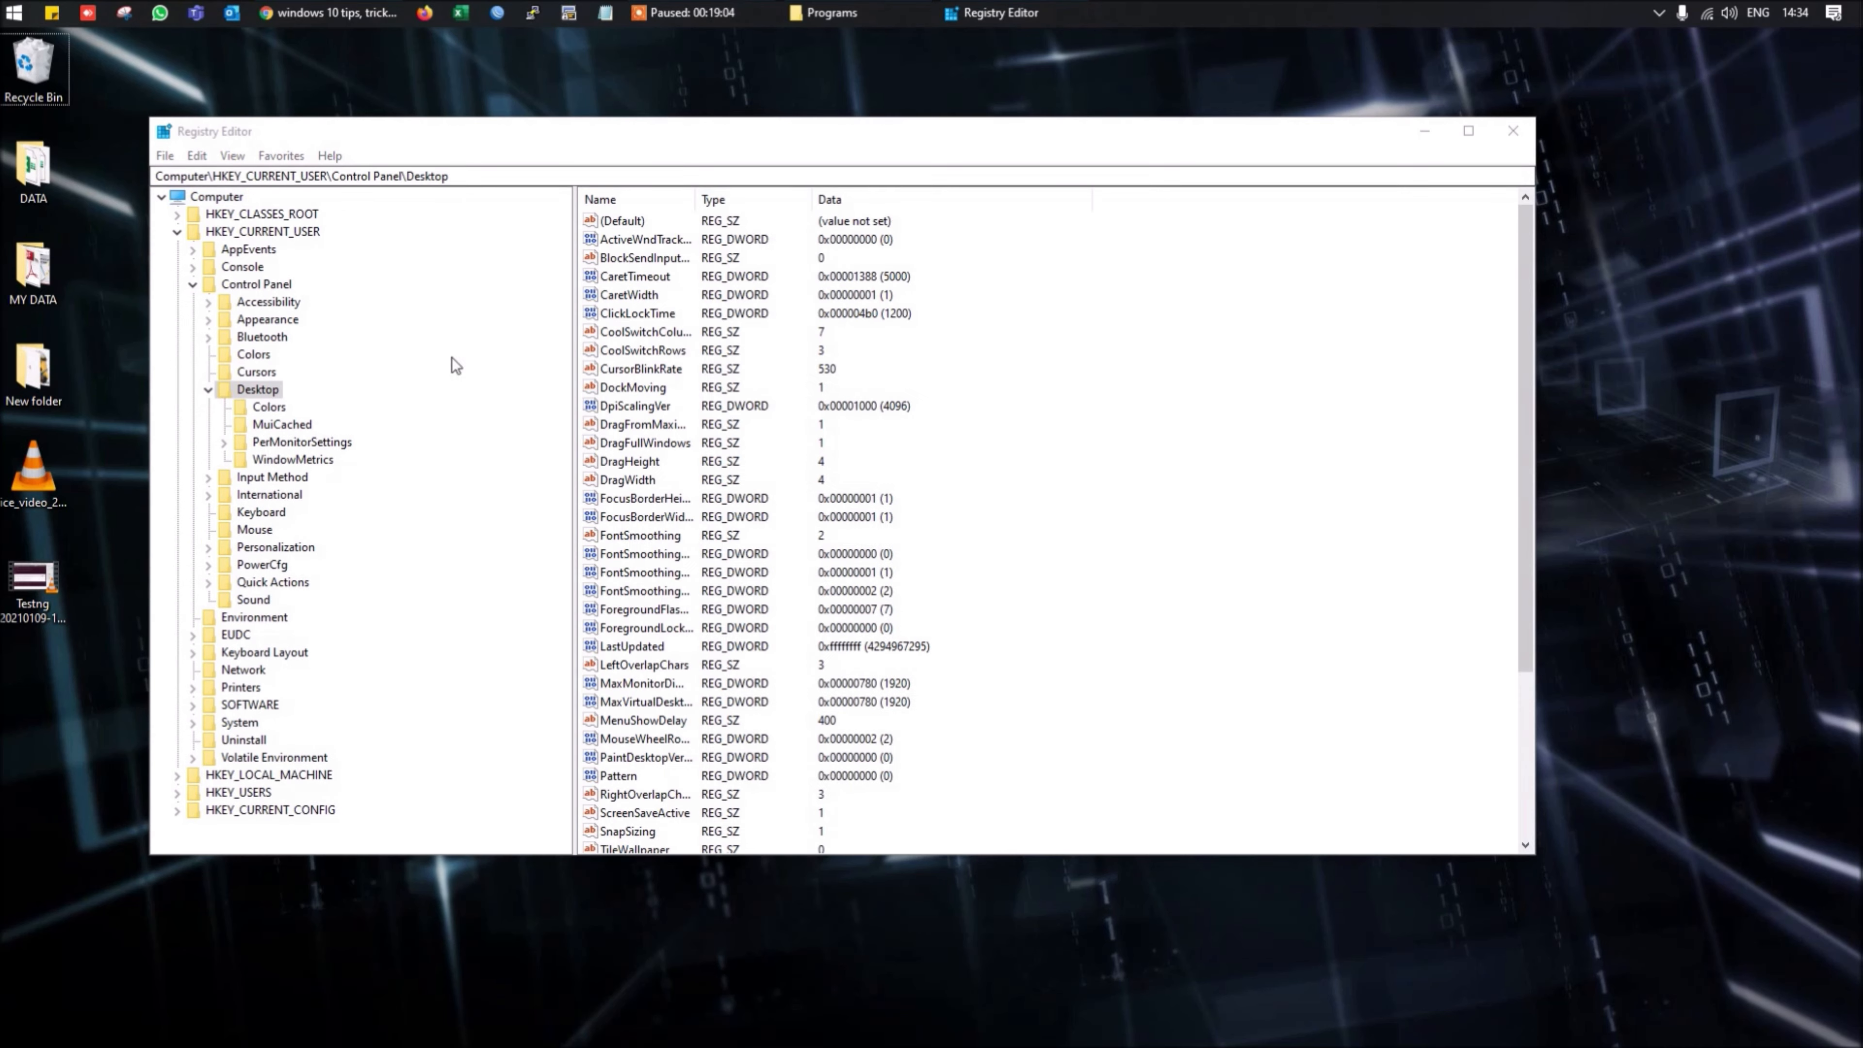
{"action": "left_click", "coordinate": [441, 147]}
{"action": "left_click", "coordinate": [911, 370]}
{"action": "left_click_drag", "start_coordinate": [695, 196], "coordinate": [810, 196]}
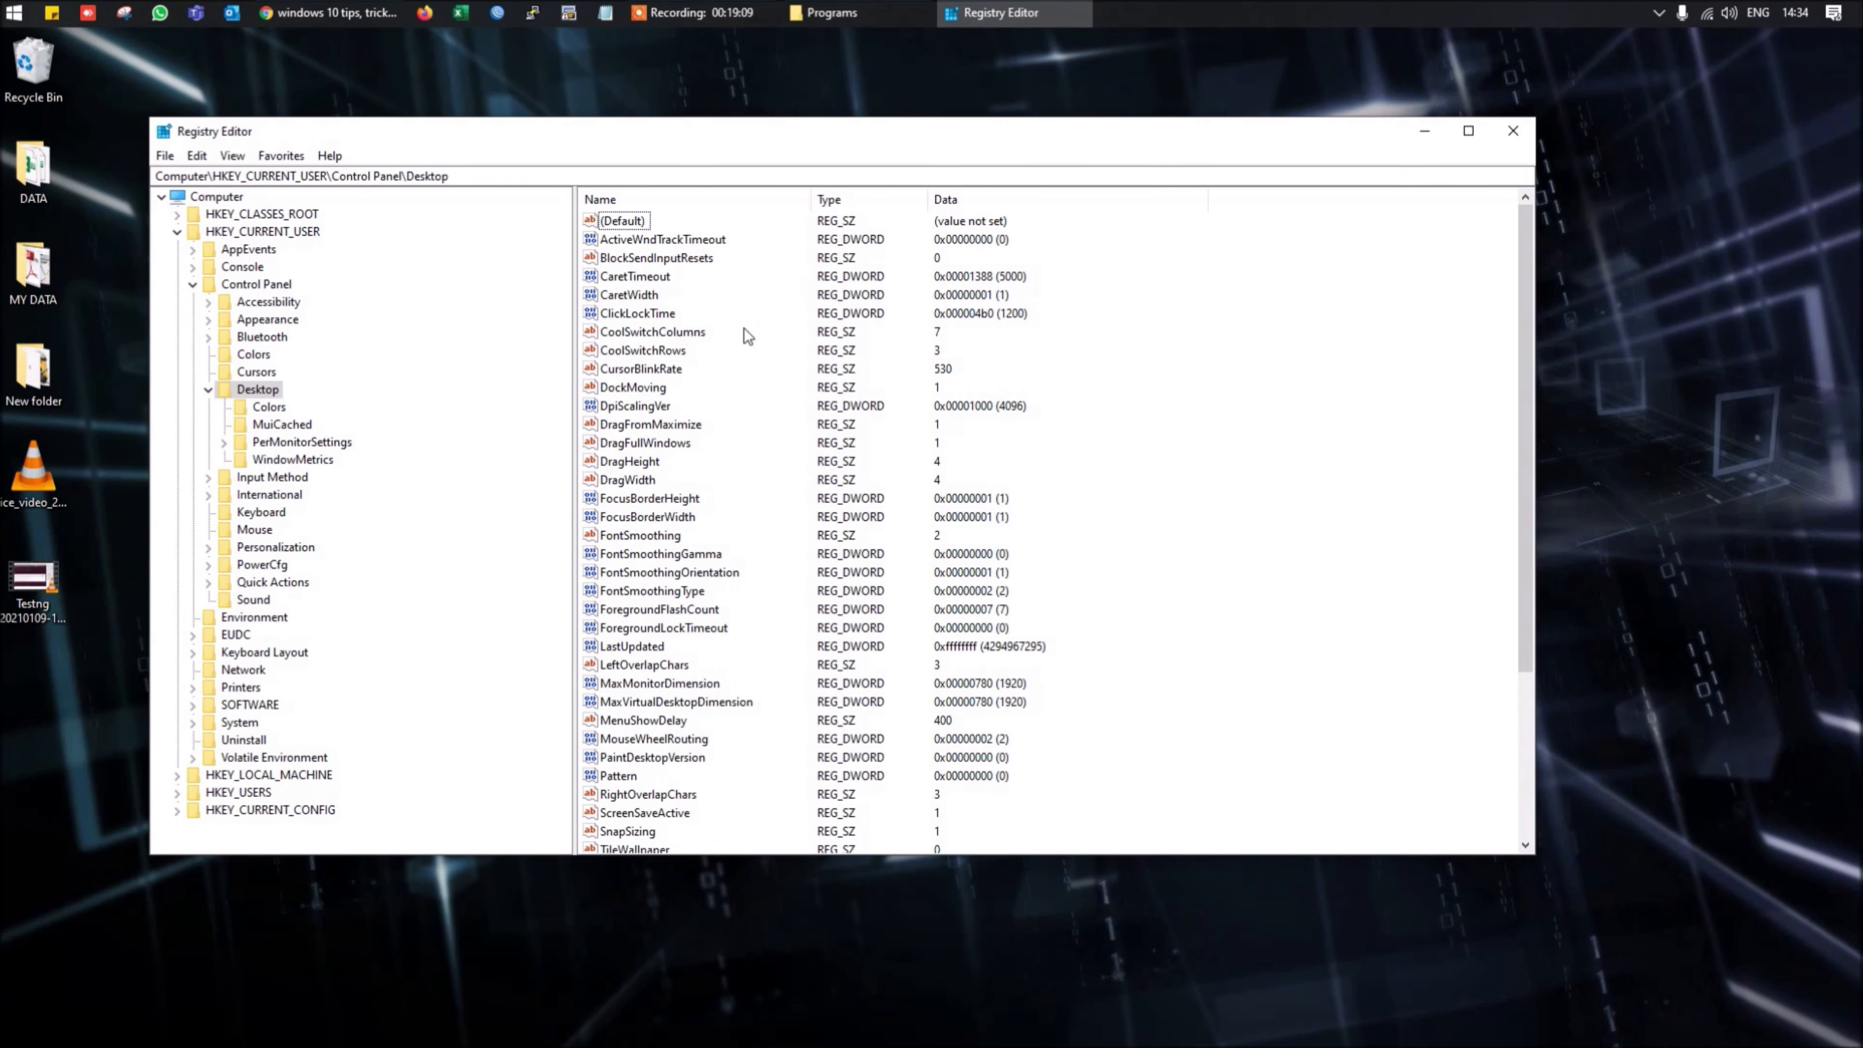
{"action": "scroll", "coordinate": [722, 313], "scroll_direction": "down", "scroll_amount": 4}
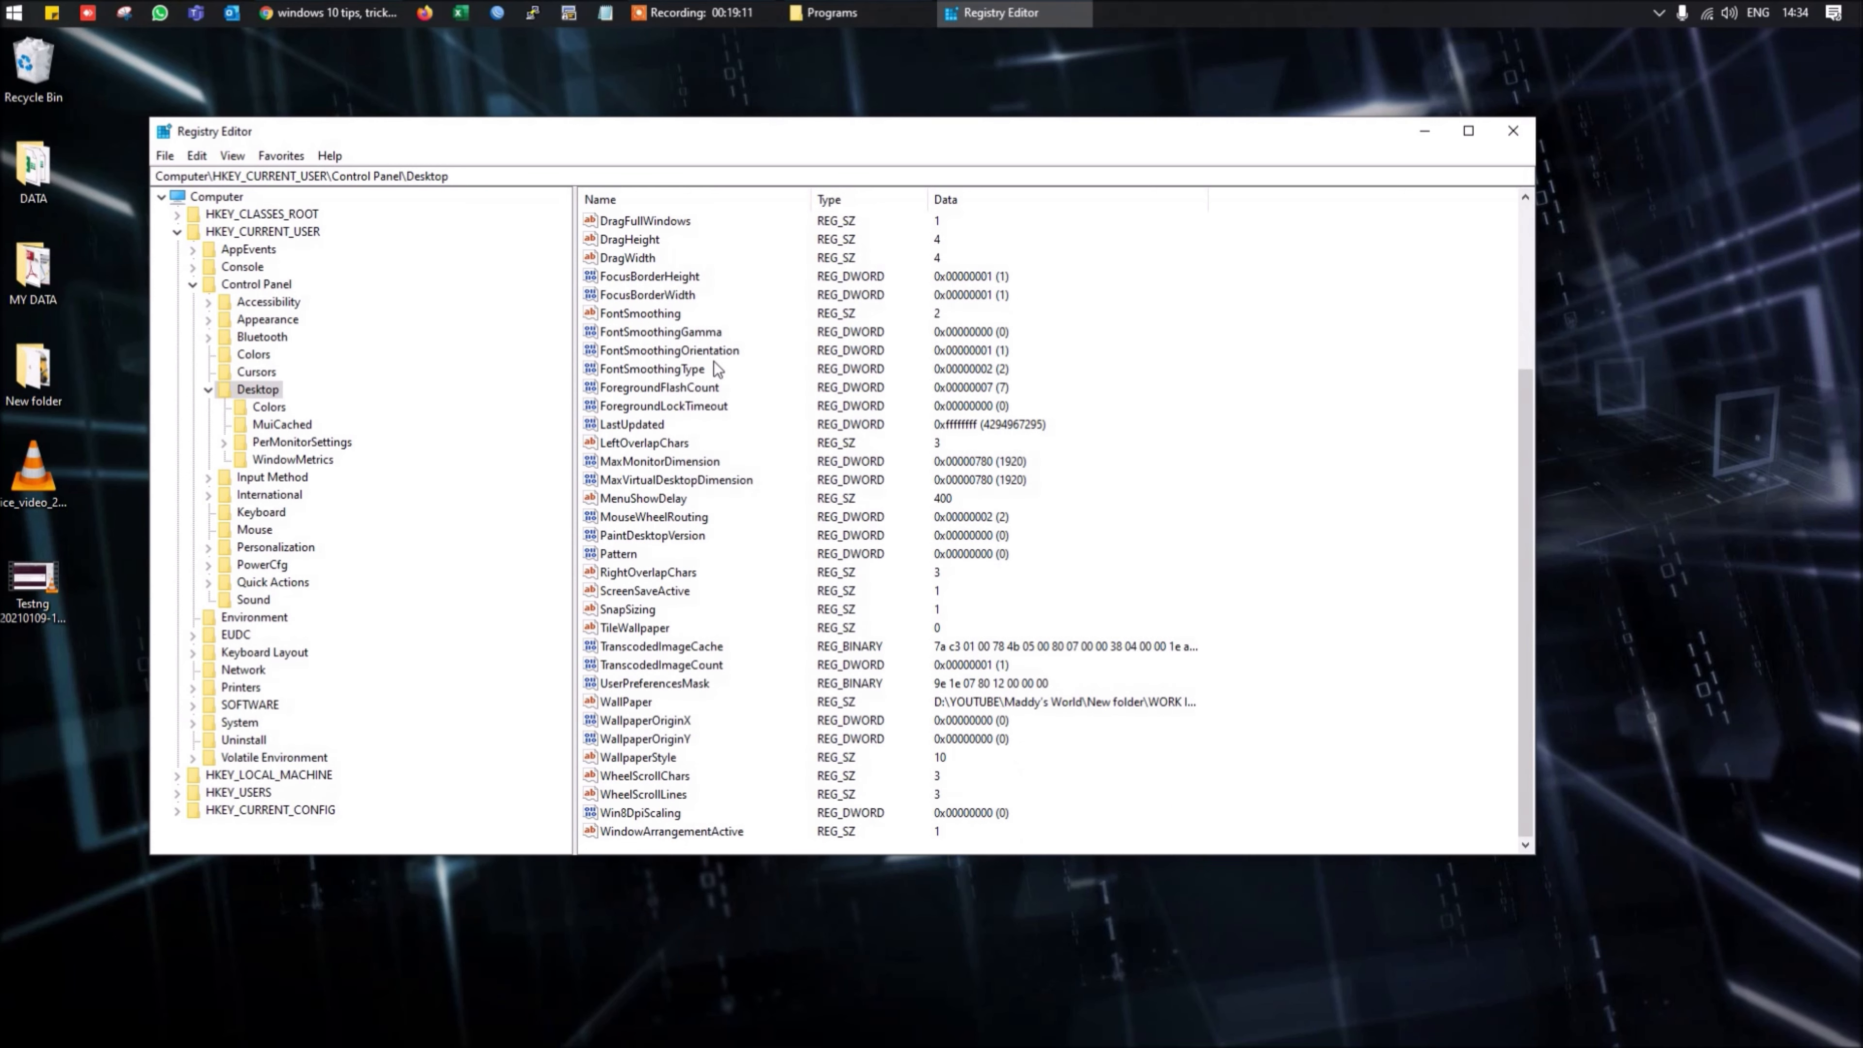
{"action": "scroll", "coordinate": [714, 362], "scroll_direction": "up", "scroll_amount": 4}
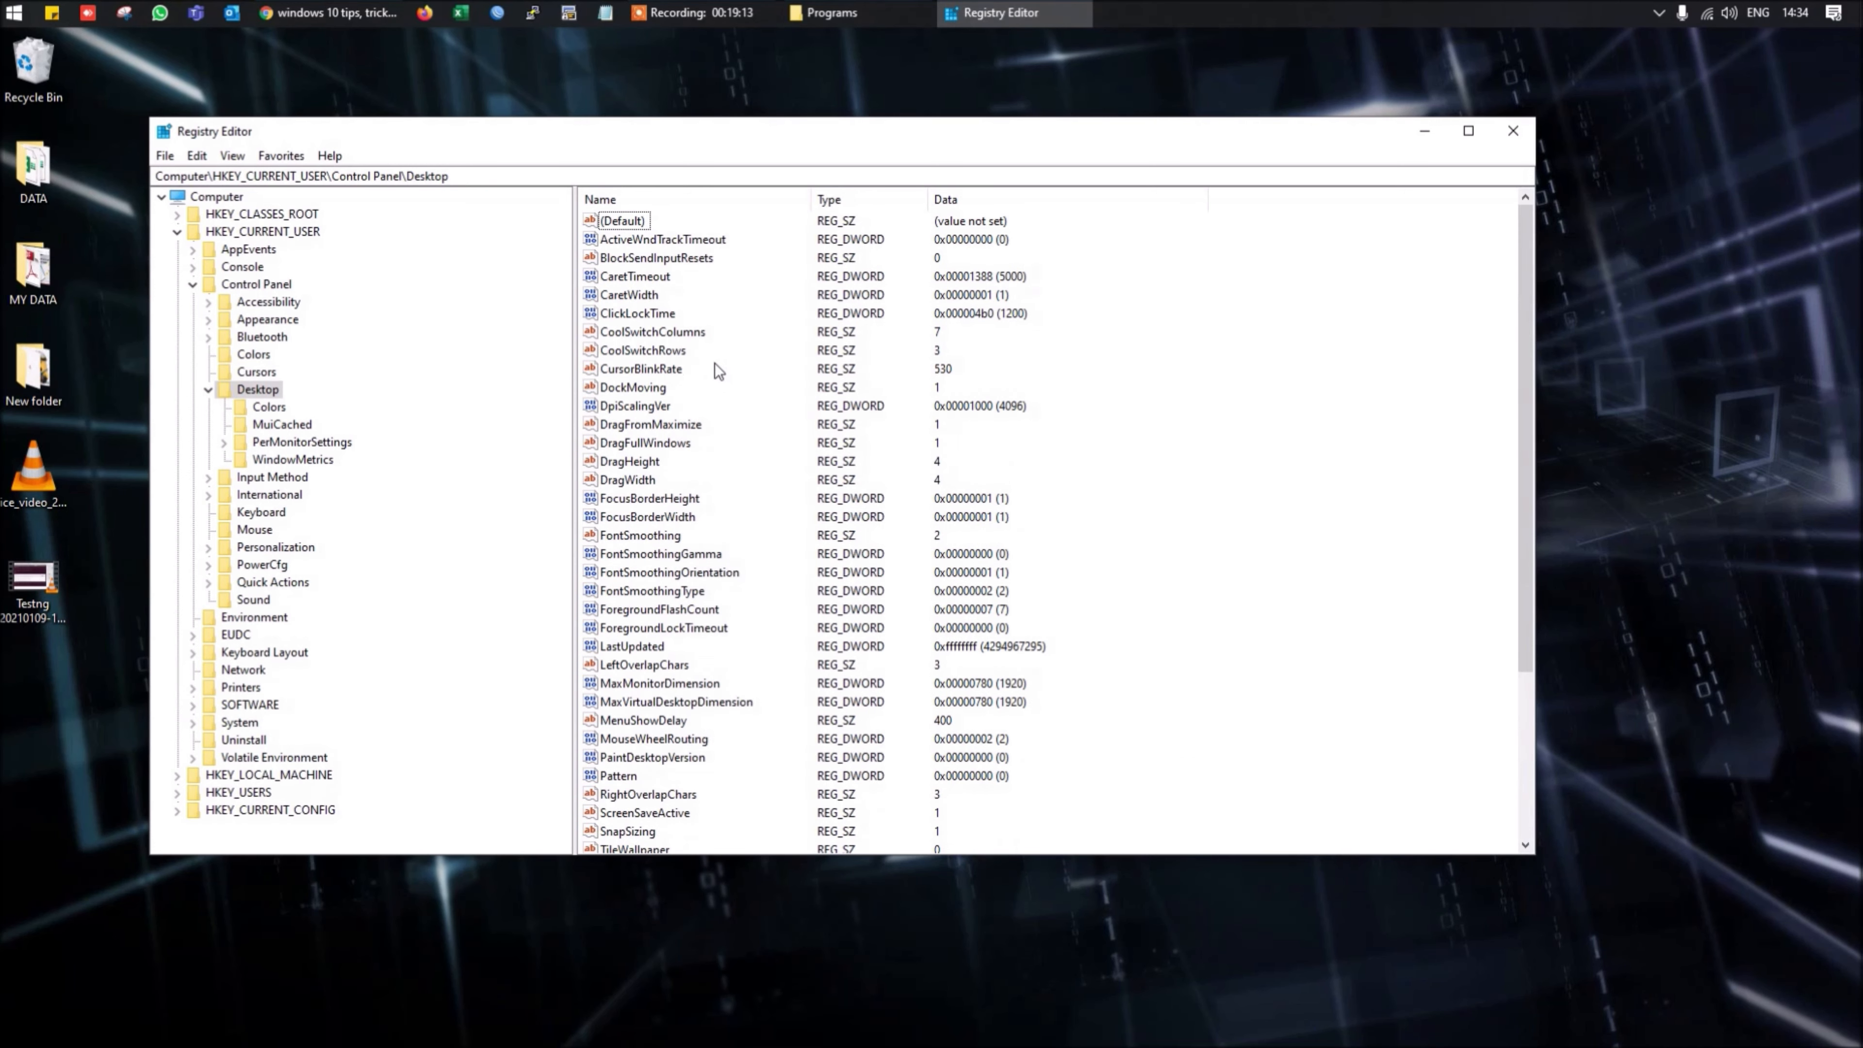
Add a string value named AutoEndTask to the Control Panel\Desktop key
{"action": "right_click", "coordinate": [1225, 284]}
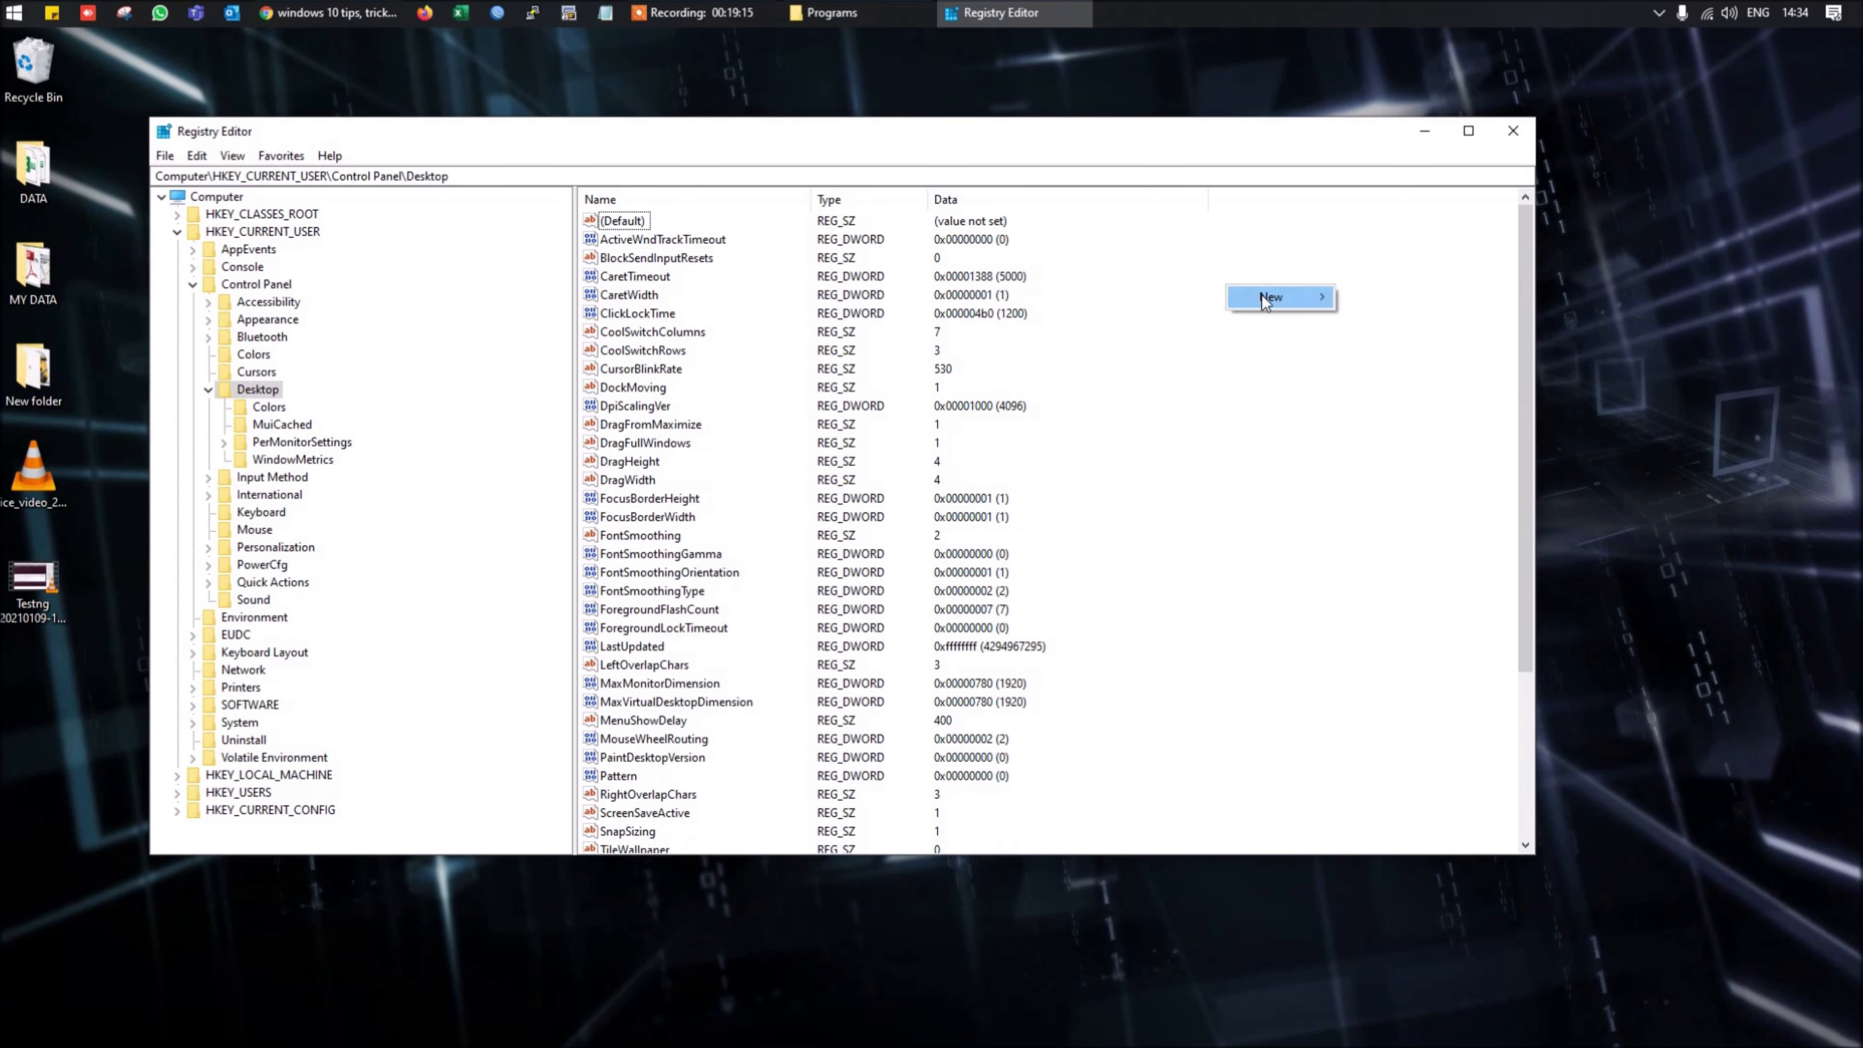
{"action": "mouse_move", "coordinate": [1261, 295]}
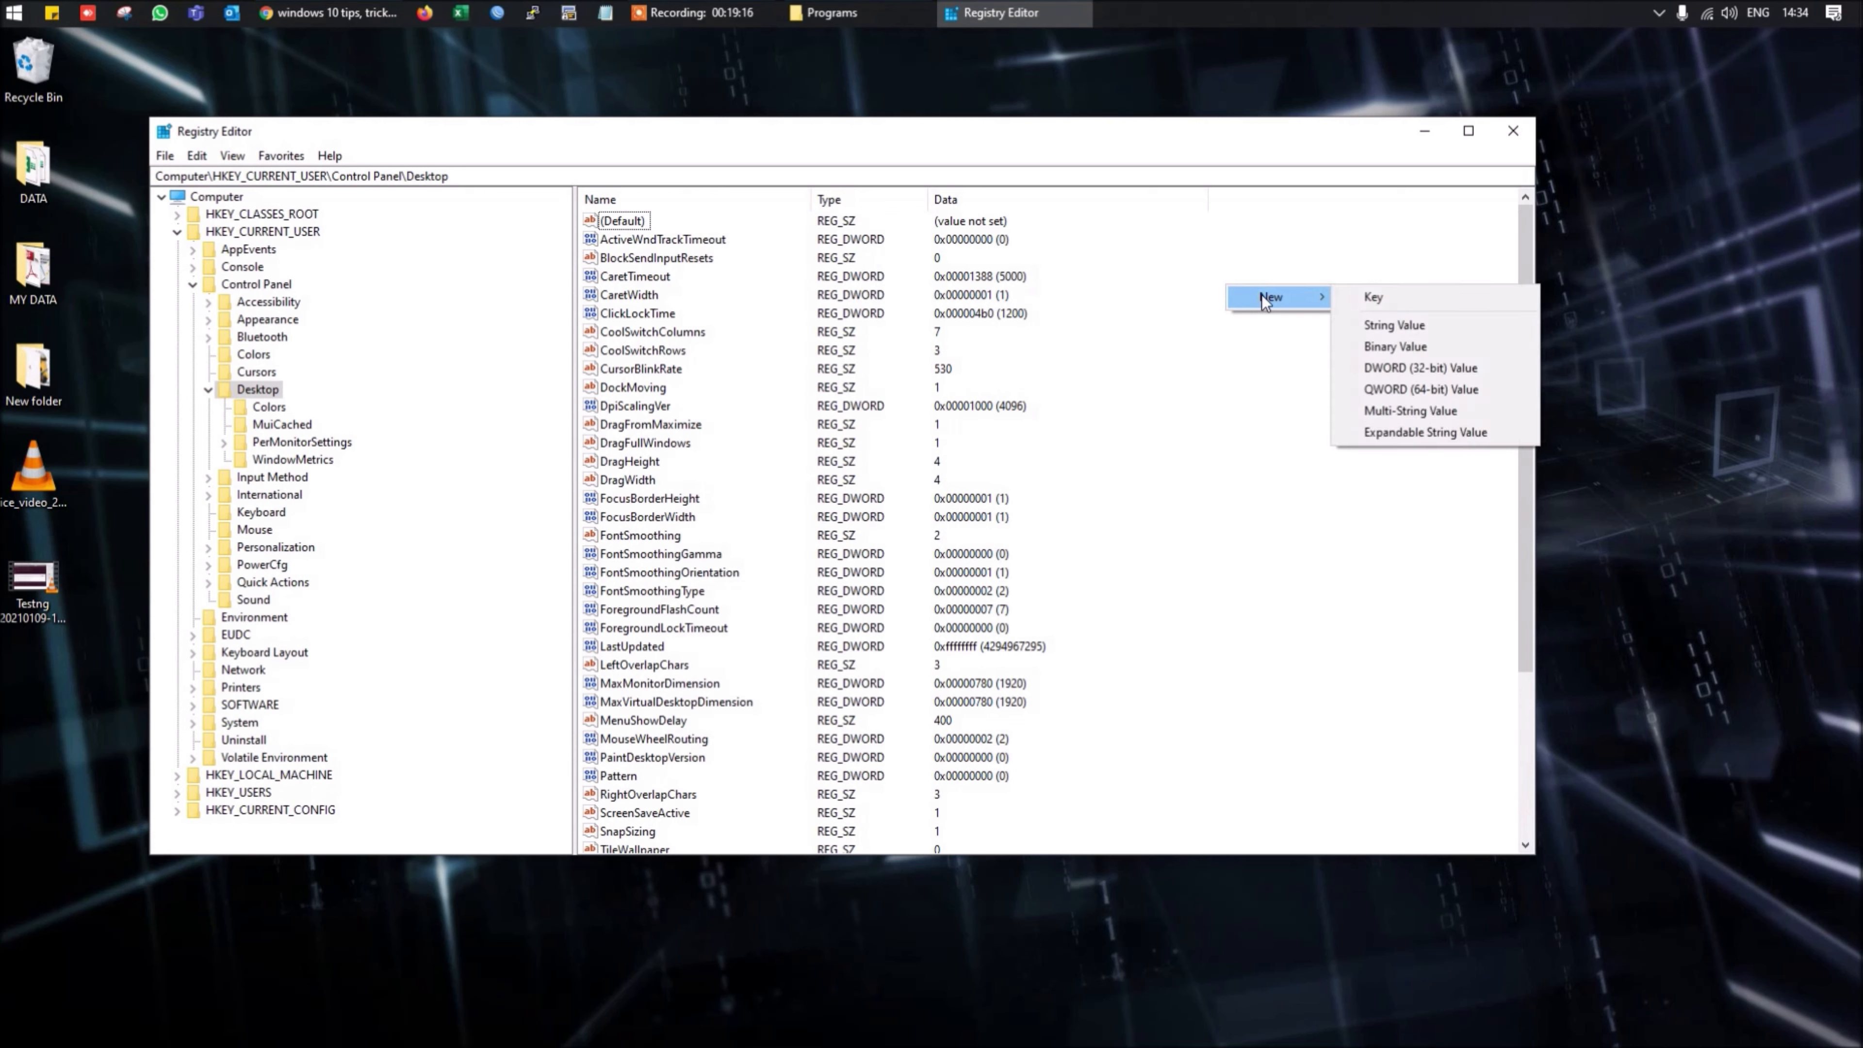
{"action": "left_click", "coordinate": [1401, 328]}
{"action": "type", "text": "Aut"}
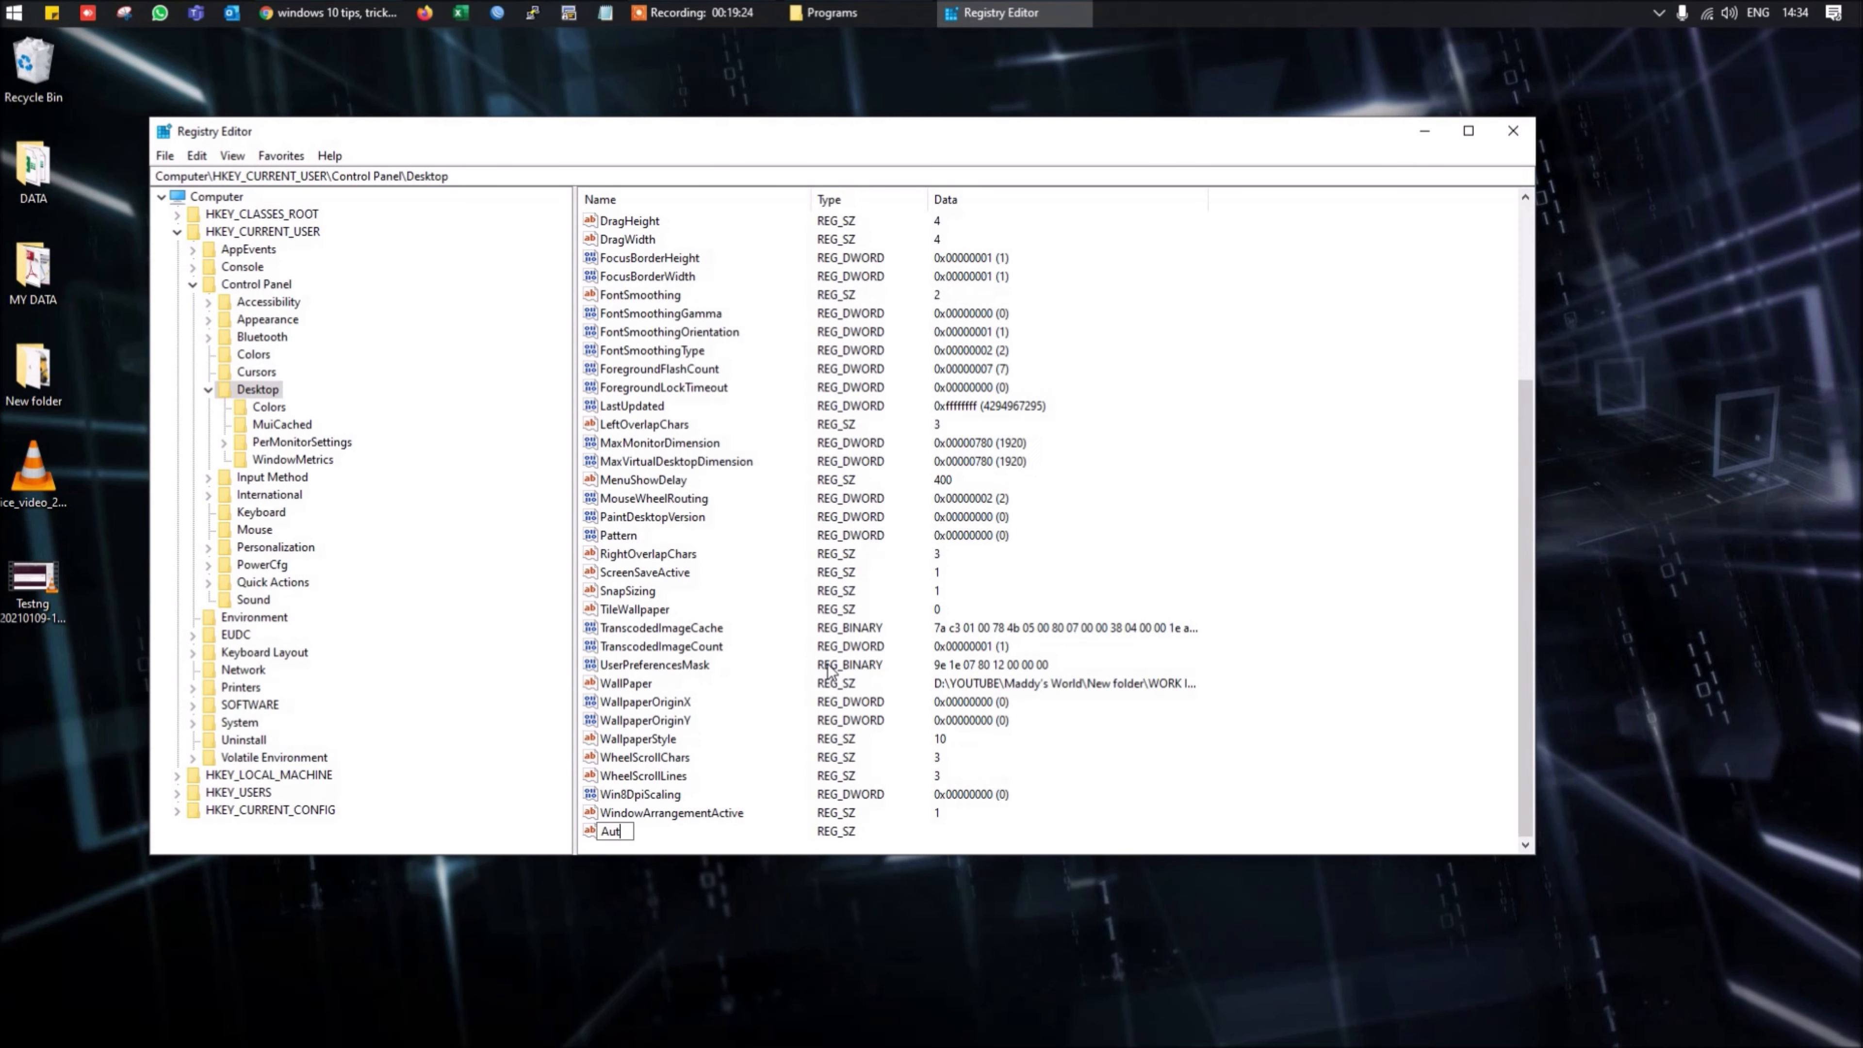
{"action": "type", "text": "oEndt"}
{"action": "key", "text": "BackSpace"}
{"action": "type", "text": "Task"}
{"action": "key", "text": "Return"}
Set the value data of AutoEndTask to 1
{"action": "double_click", "coordinate": [632, 830]}
{"action": "type", "text": "1"}
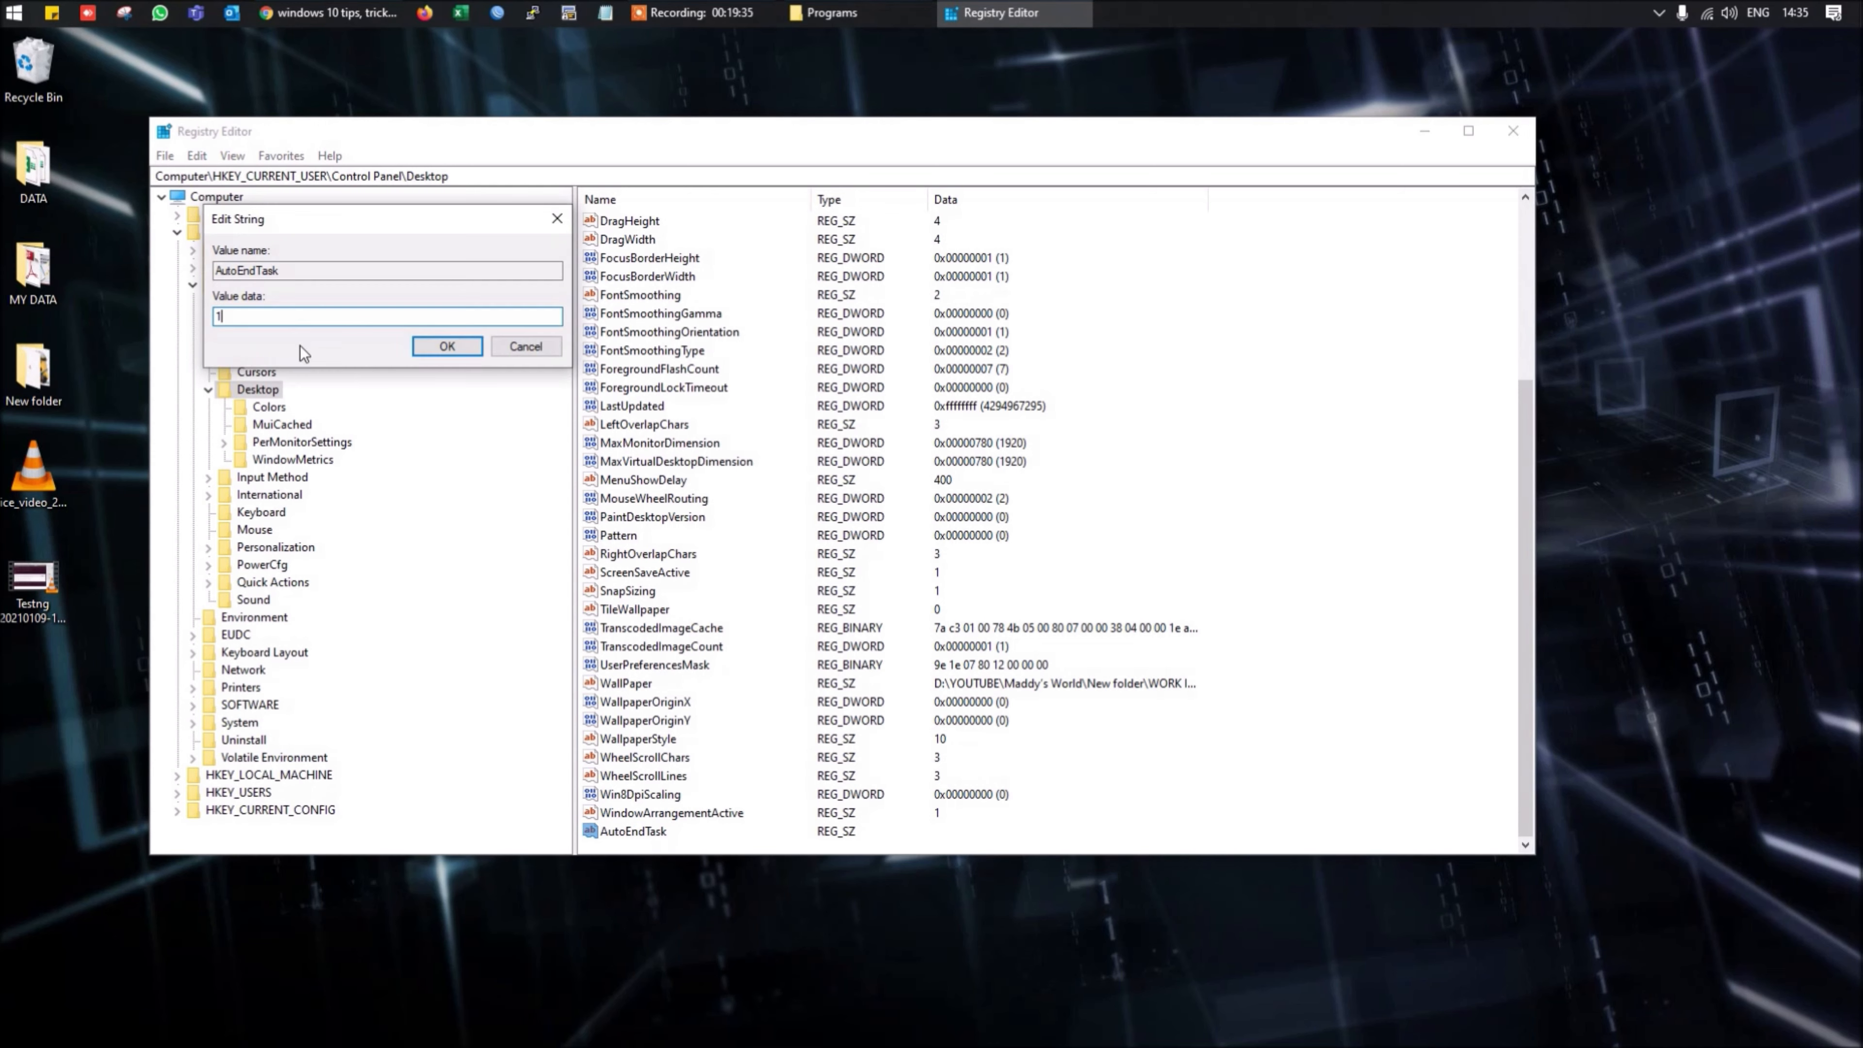
{"action": "left_click", "coordinate": [448, 345]}
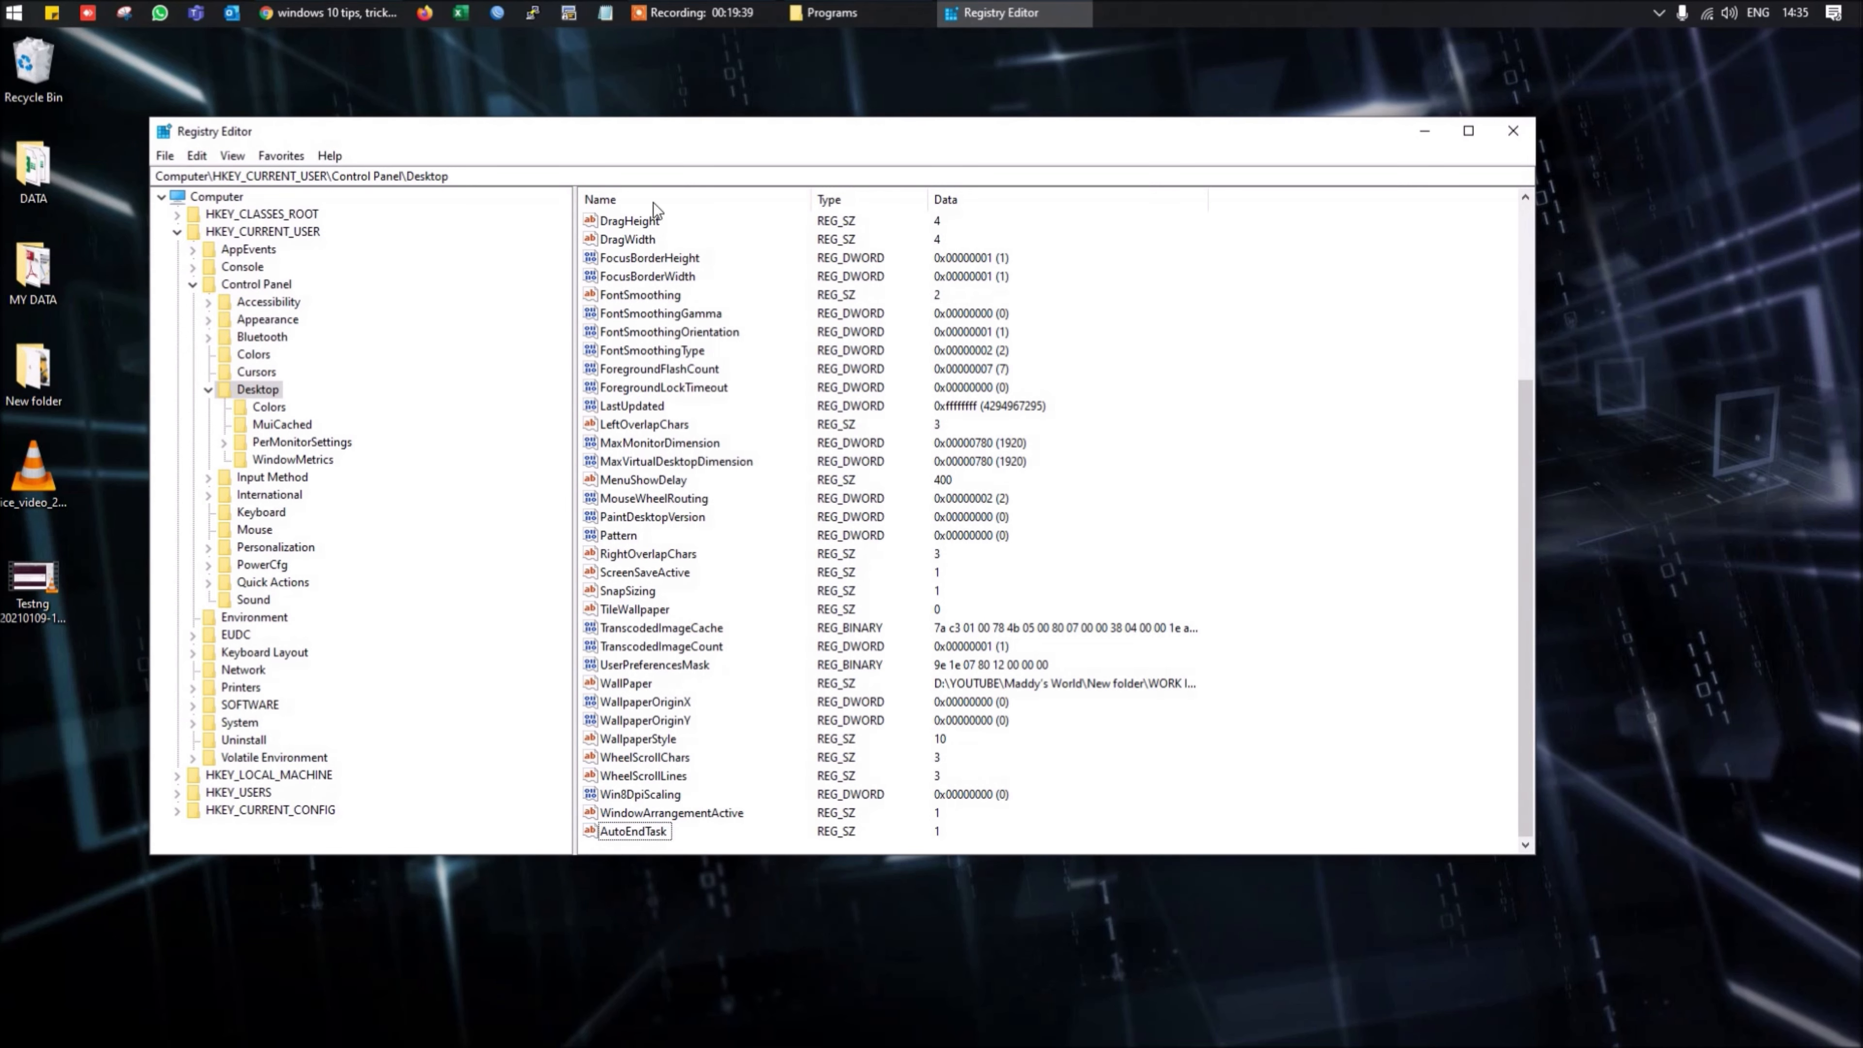
Add a new subkey with the default name under the Control Panel\Desktop key
{"action": "right_click", "coordinate": [1233, 461]}
{"action": "mouse_move", "coordinate": [1276, 473]}
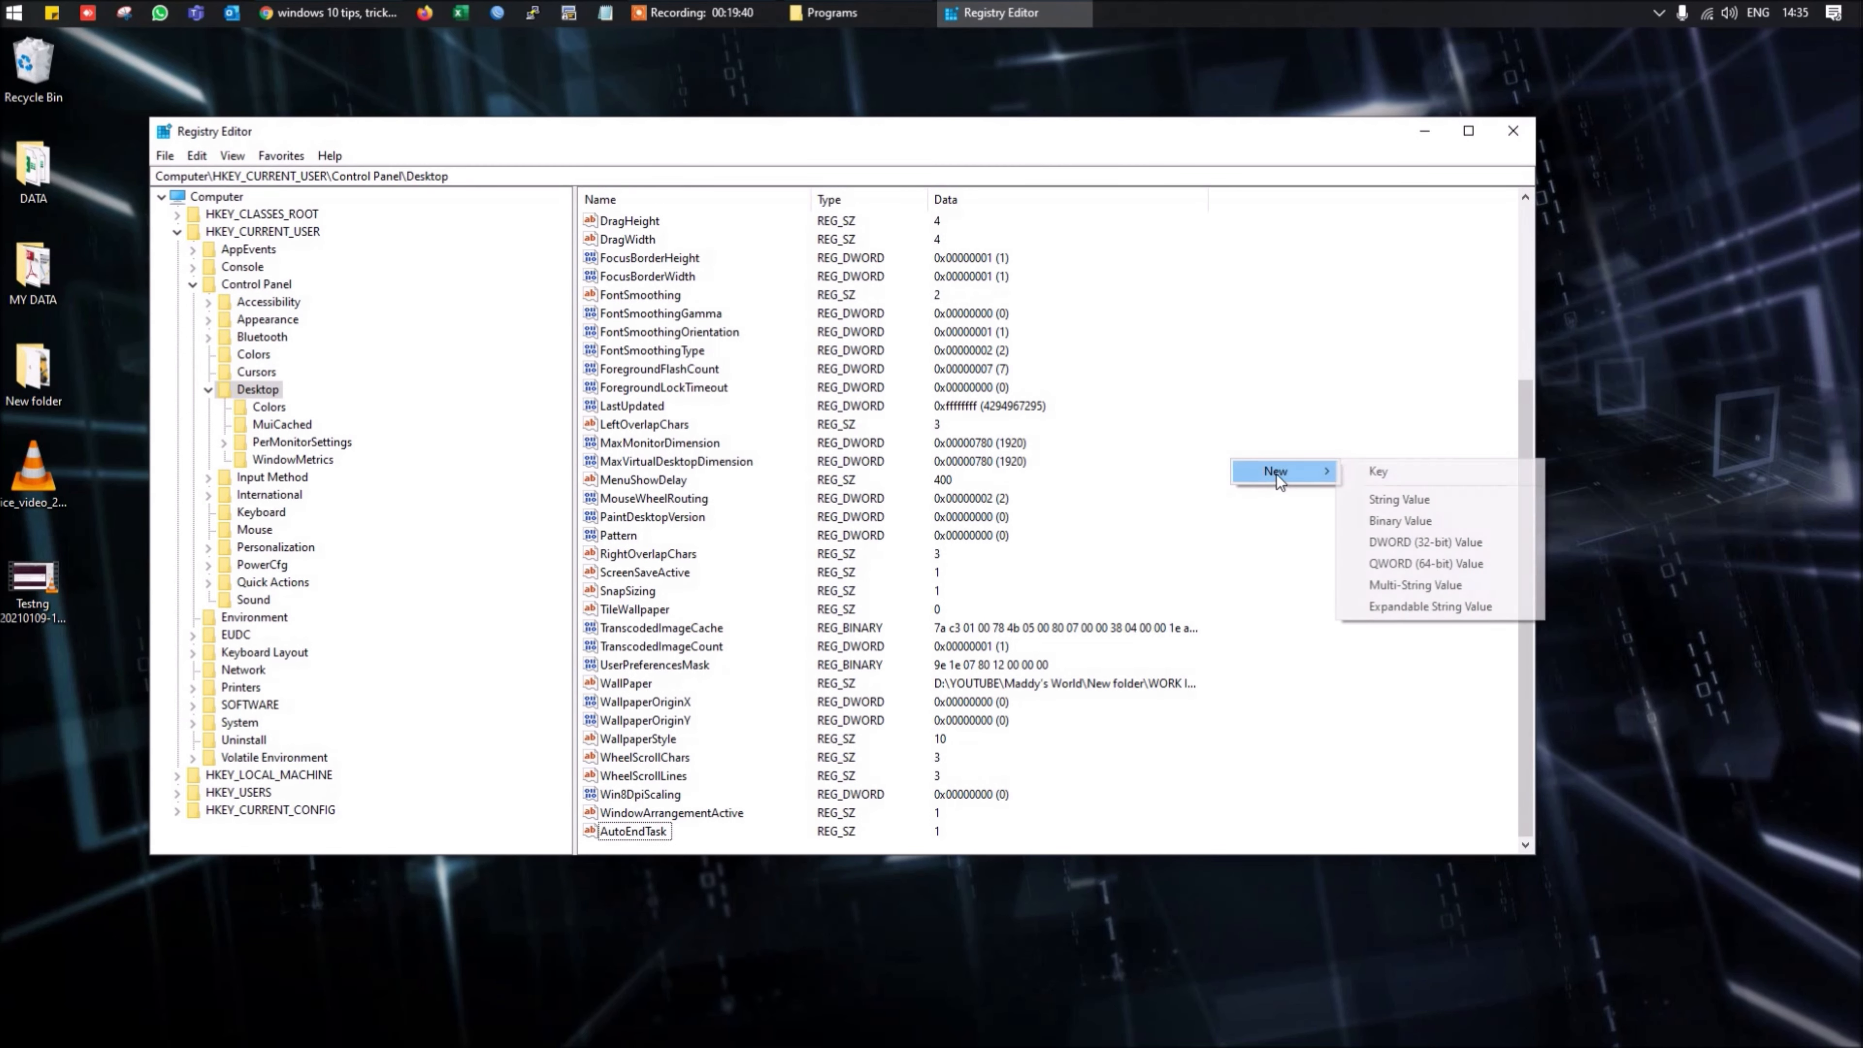
{"action": "left_click", "coordinate": [1383, 471]}
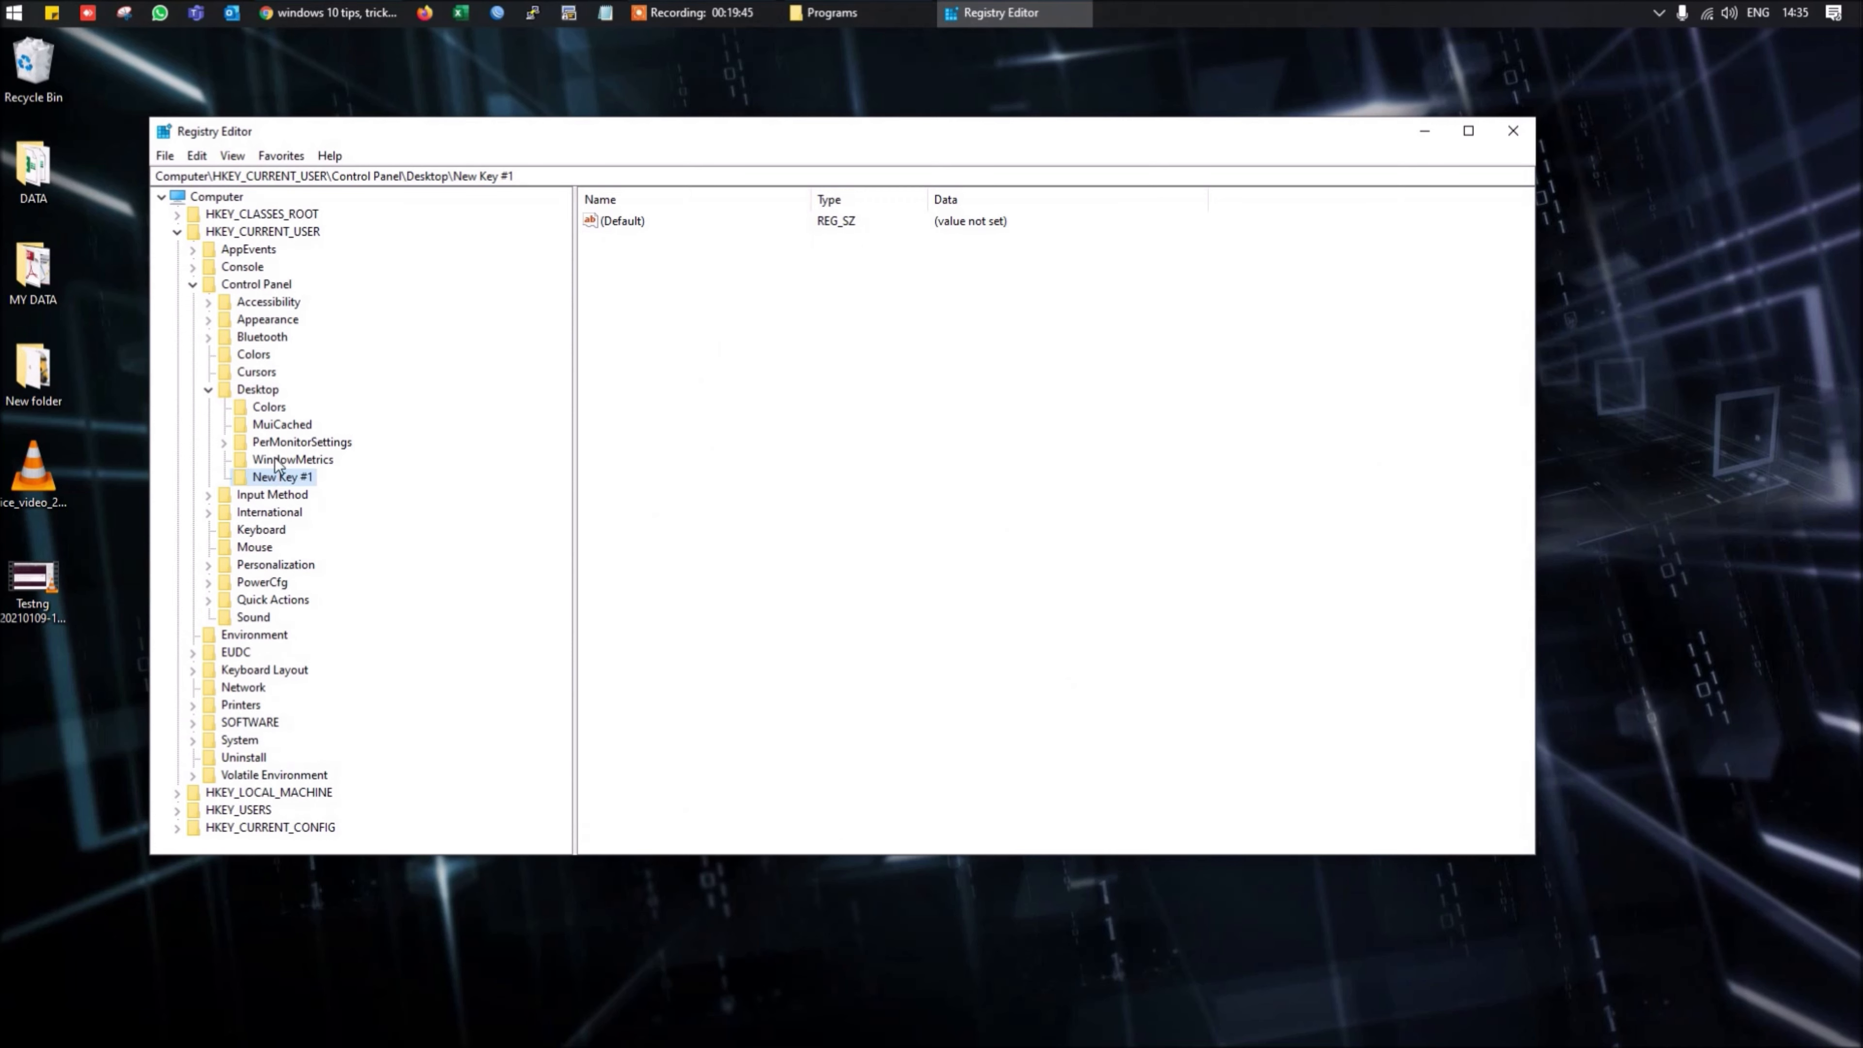
Add a string value named WaitoKillAppTimeOut to the Control Panel\Desktop key
{"action": "left_click", "coordinate": [261, 391]}
{"action": "right_click", "coordinate": [1164, 434]}
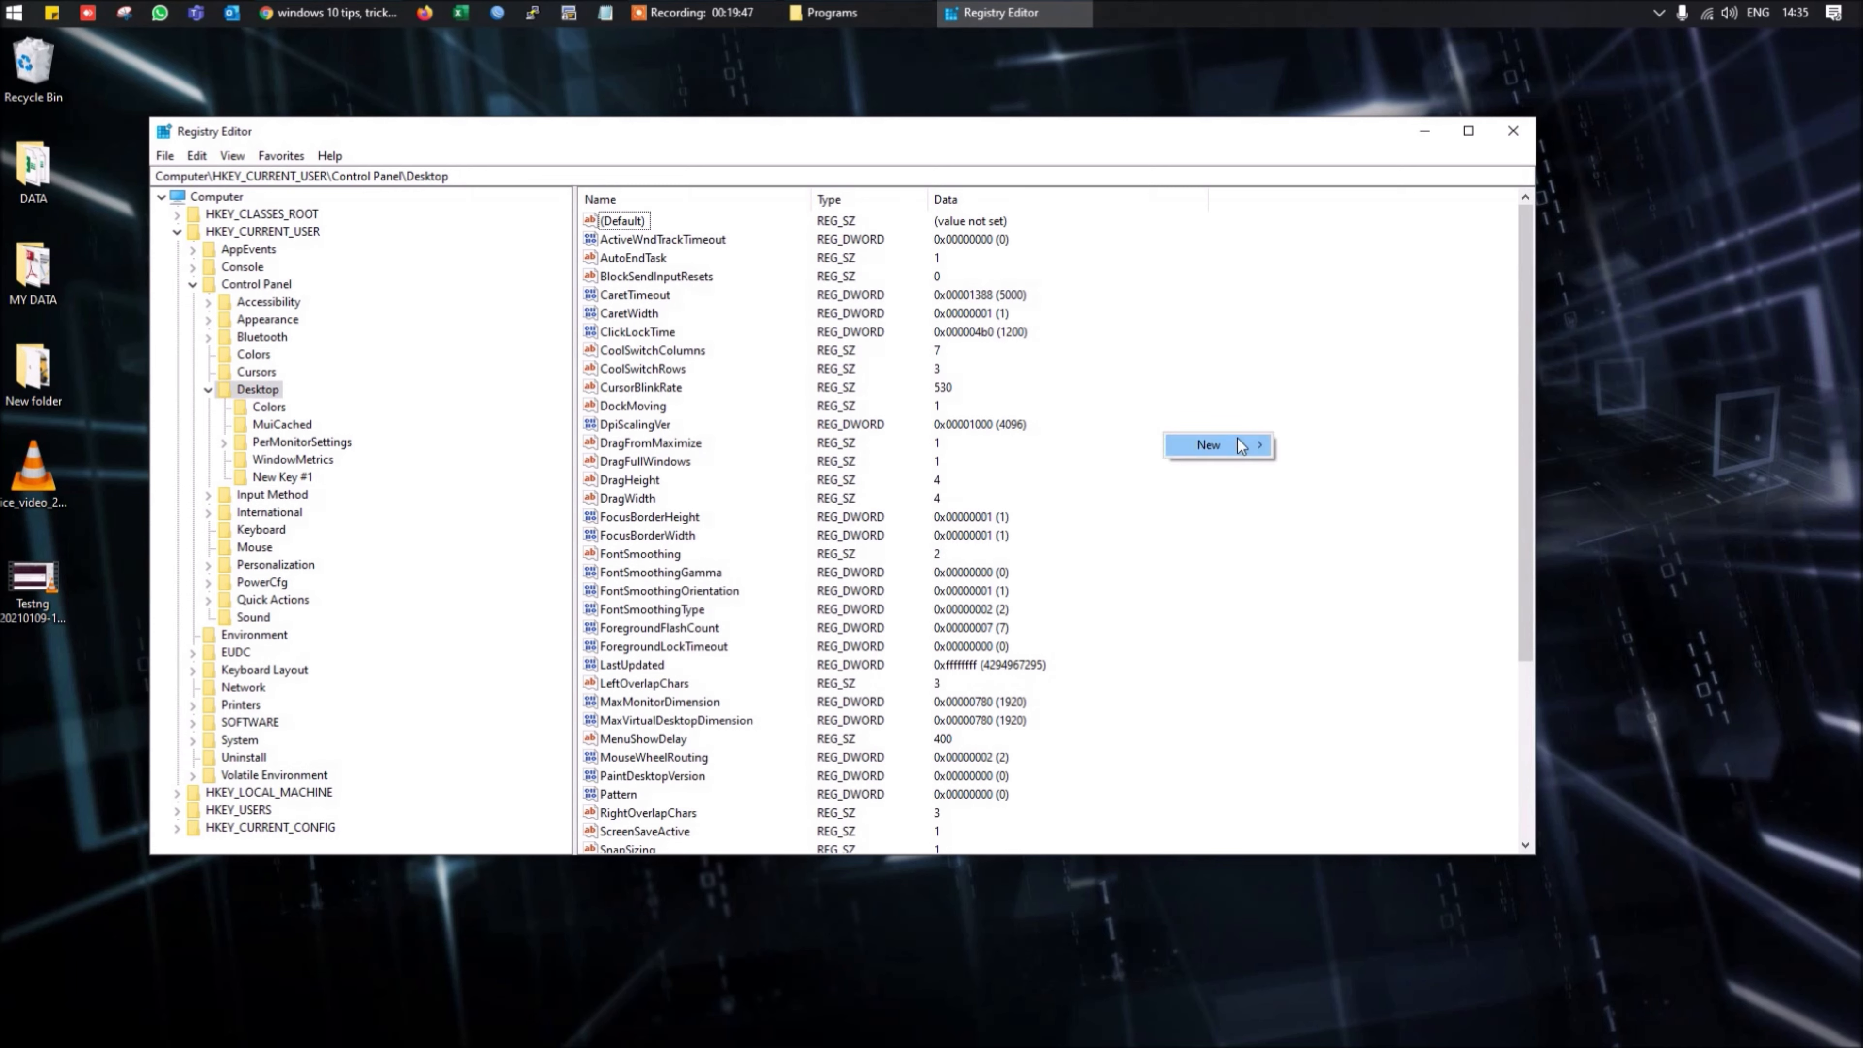
{"action": "mouse_move", "coordinate": [1242, 446]}
{"action": "left_click", "coordinate": [1330, 474]}
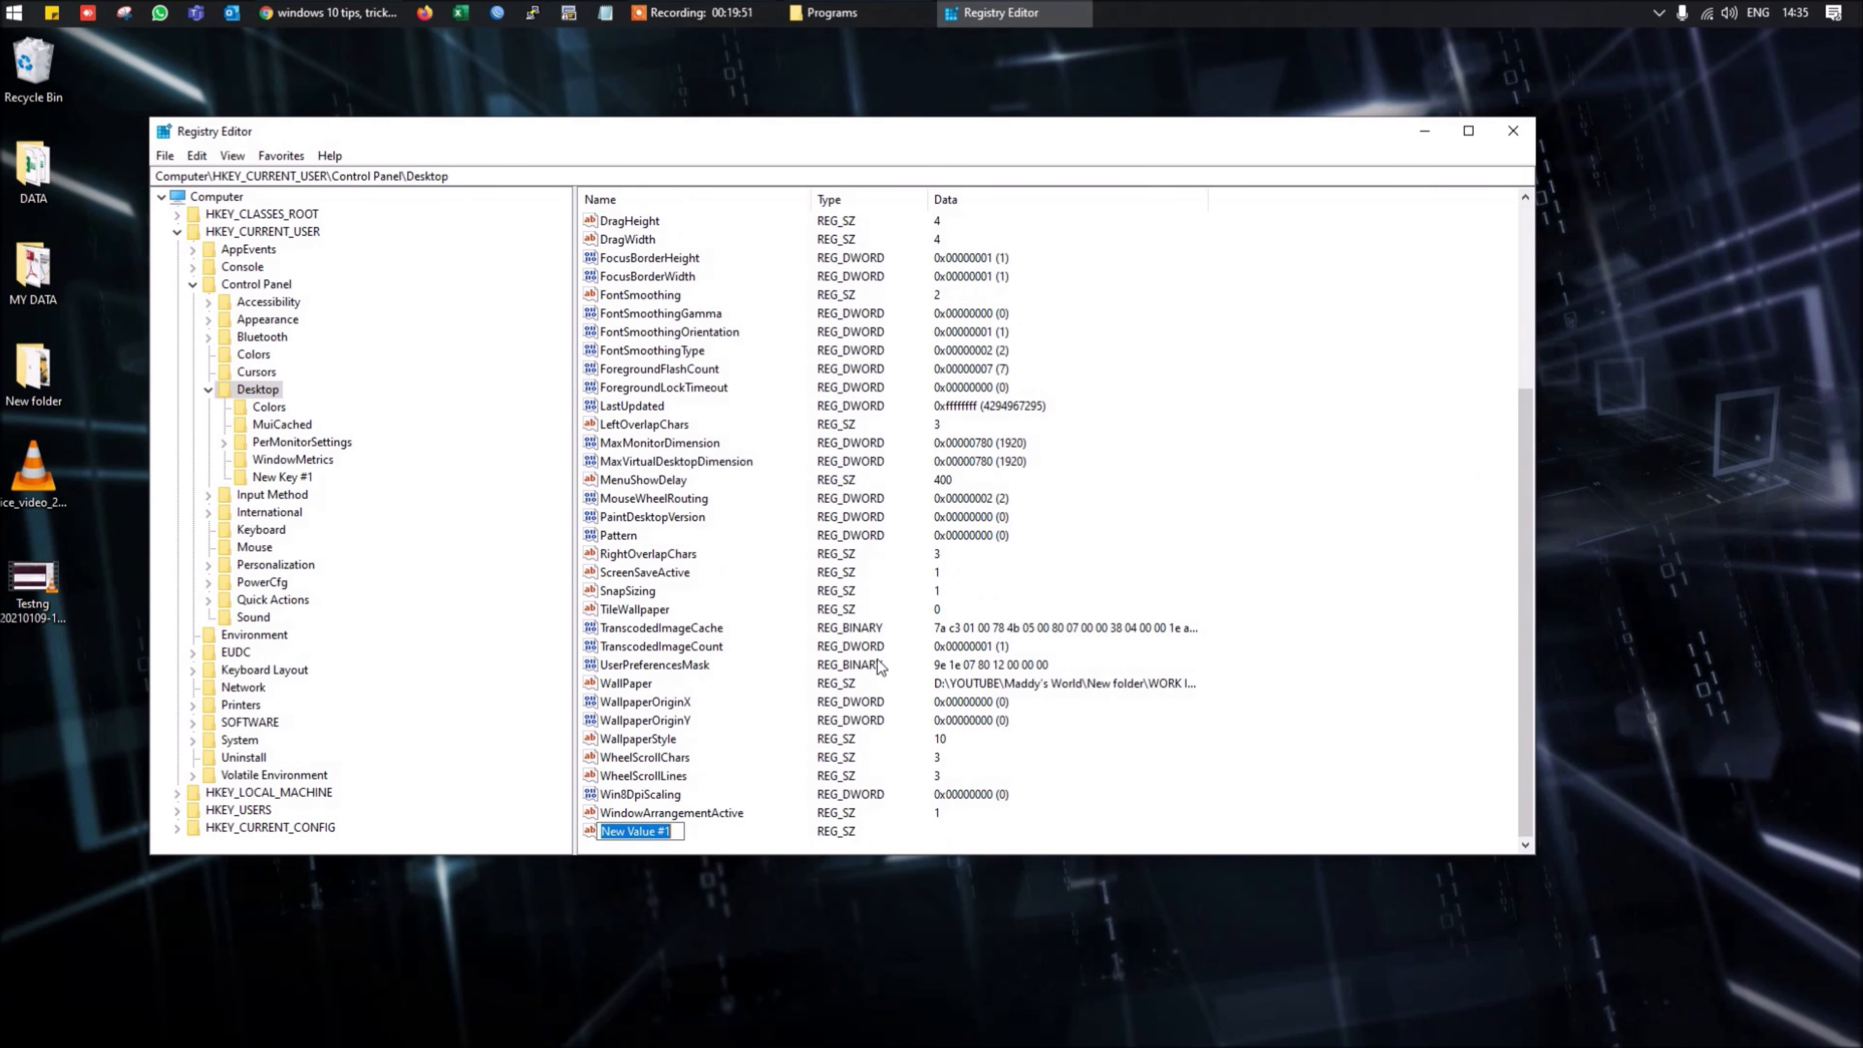
{"action": "type", "text": "WaitoKillAppTimeOut"}
{"action": "key", "text": "Return"}
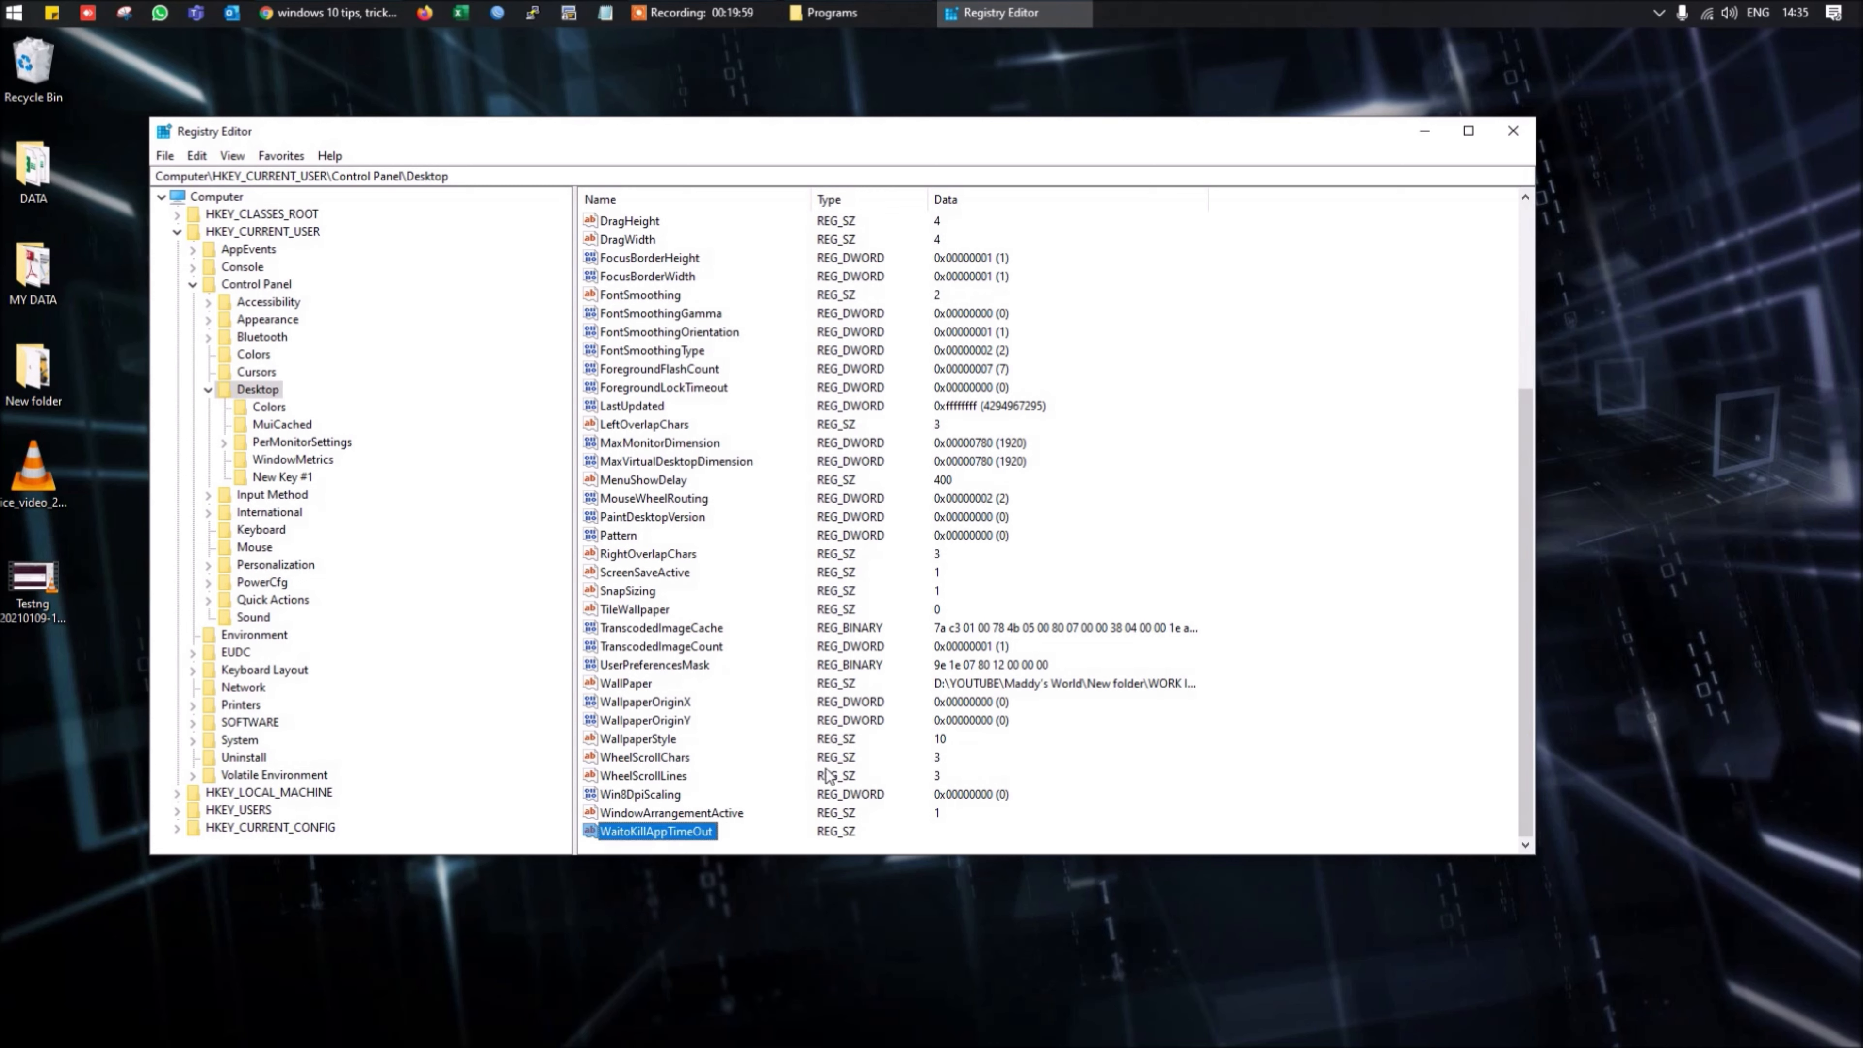
Set the value data of WaitoKillAppTimeOut to 2000
{"action": "double_click", "coordinate": [698, 829]}
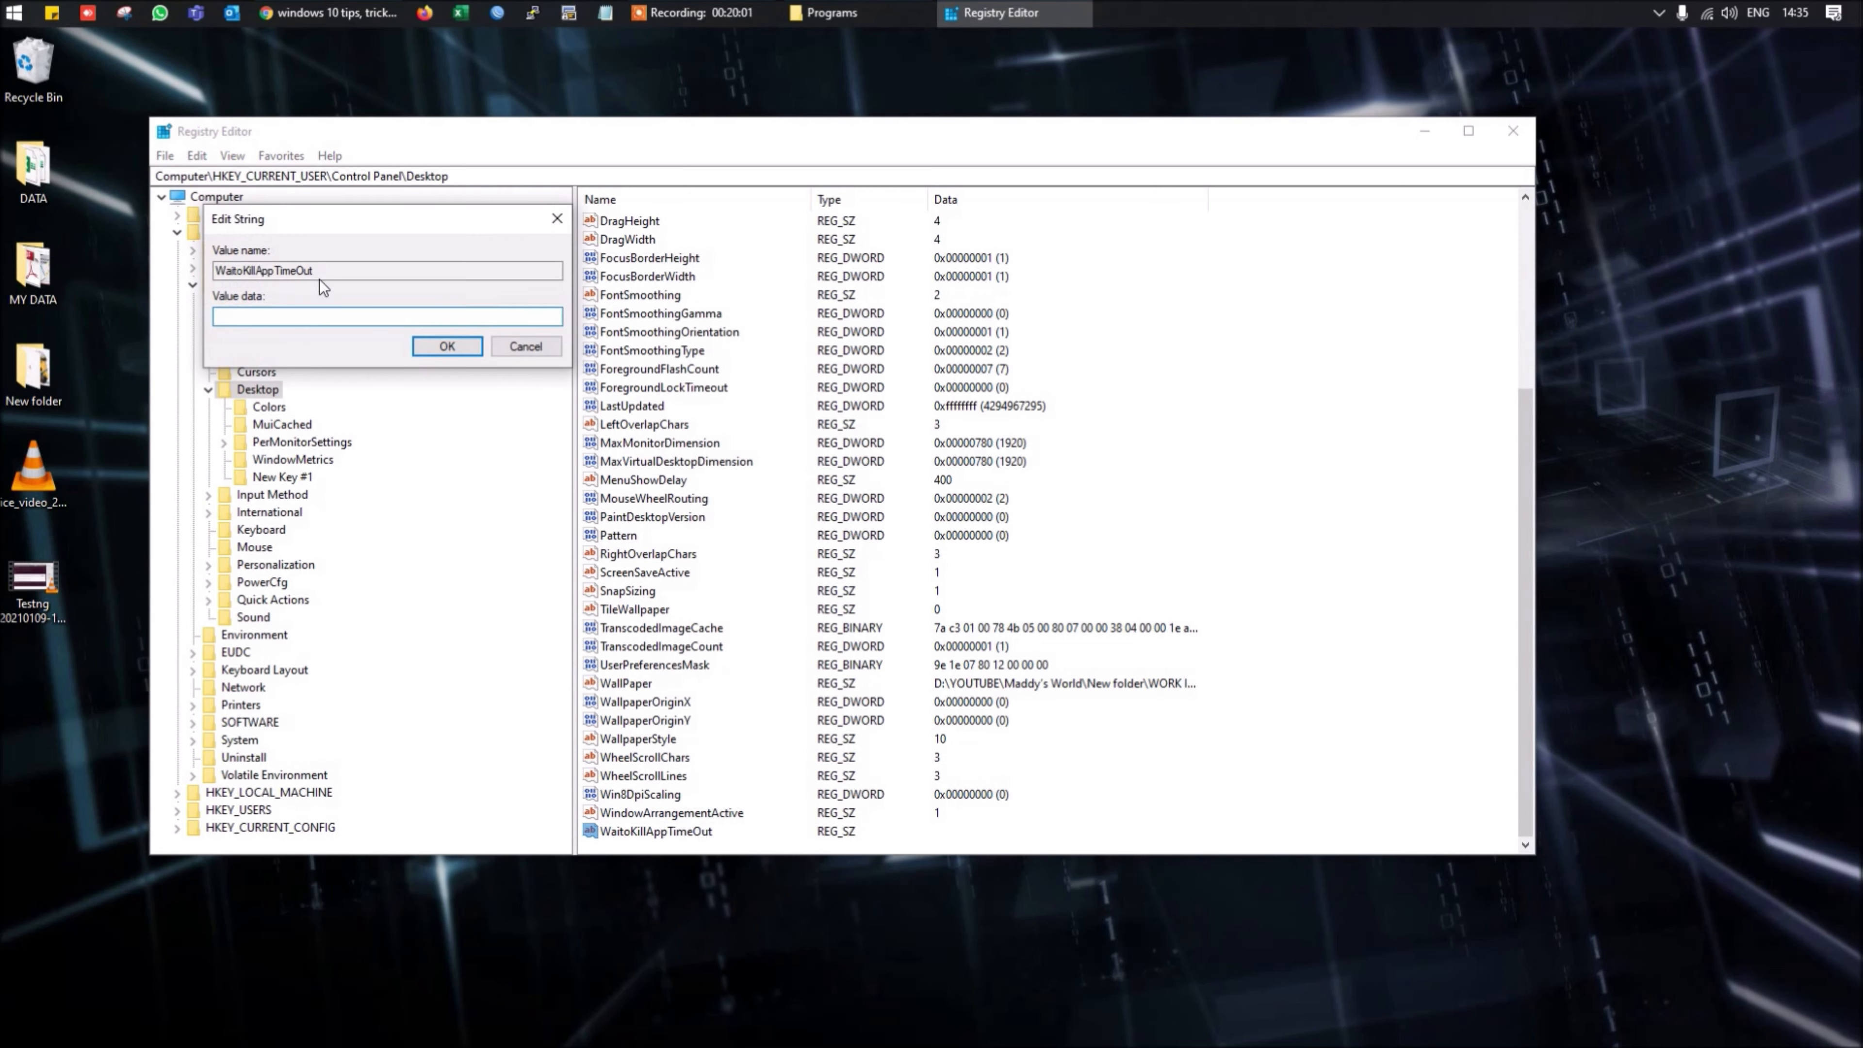
{"action": "type", "text": "2000"}
{"action": "left_click", "coordinate": [447, 345]}
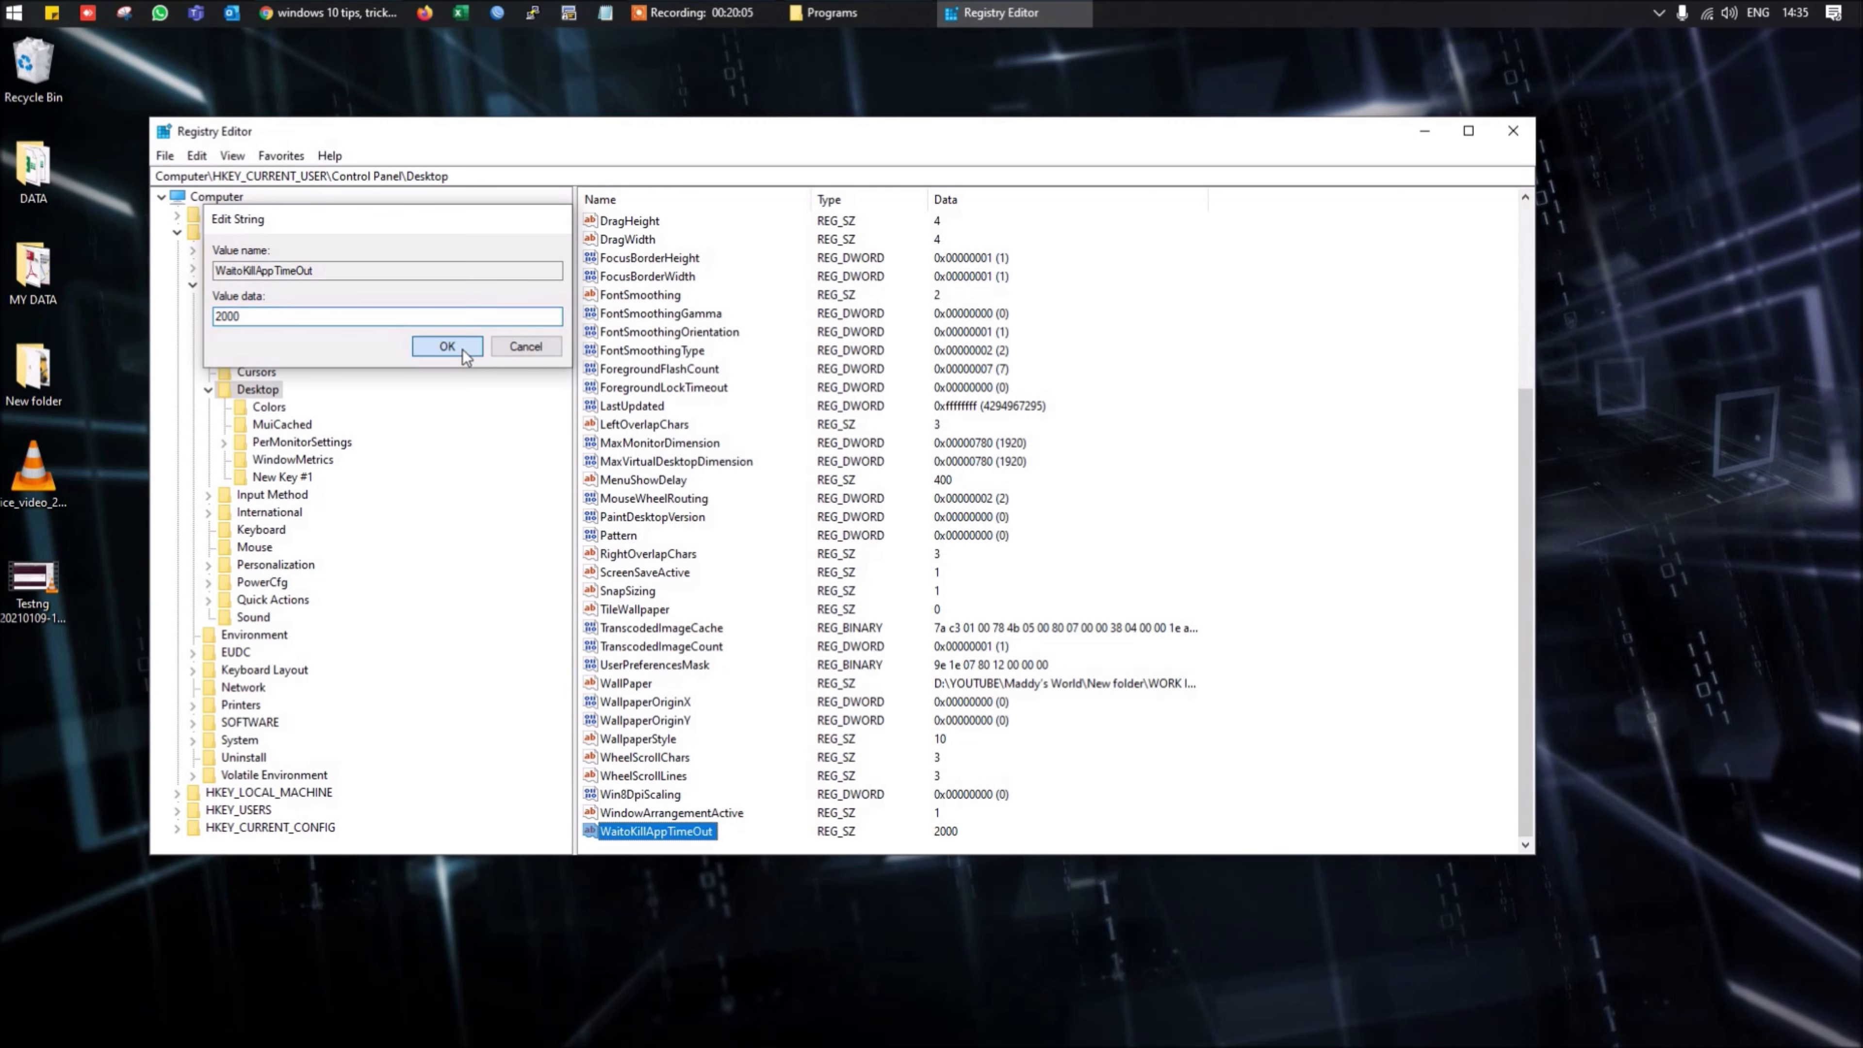
Add a string value named HangAppTimeout to the Control Panel\Desktop key
{"action": "right_click", "coordinate": [1230, 709]}
{"action": "mouse_move", "coordinate": [1306, 722]}
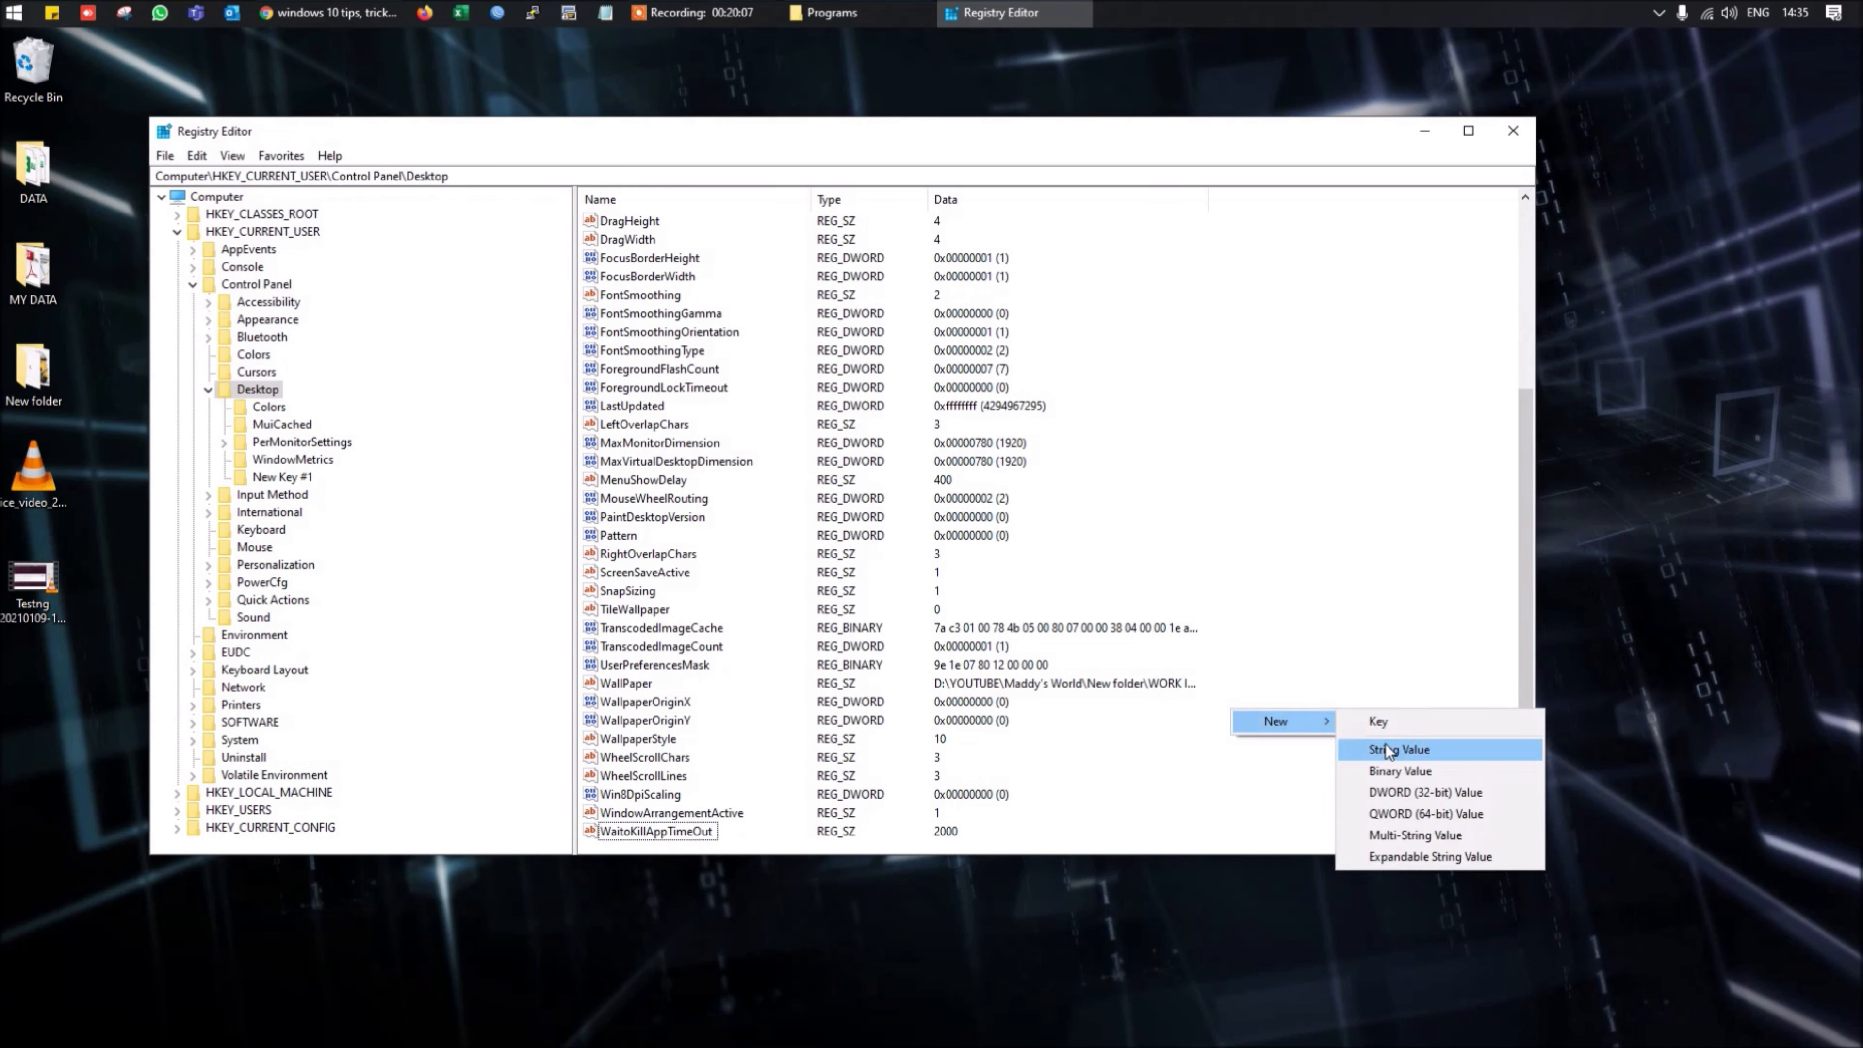
{"action": "left_click", "coordinate": [1391, 753]}
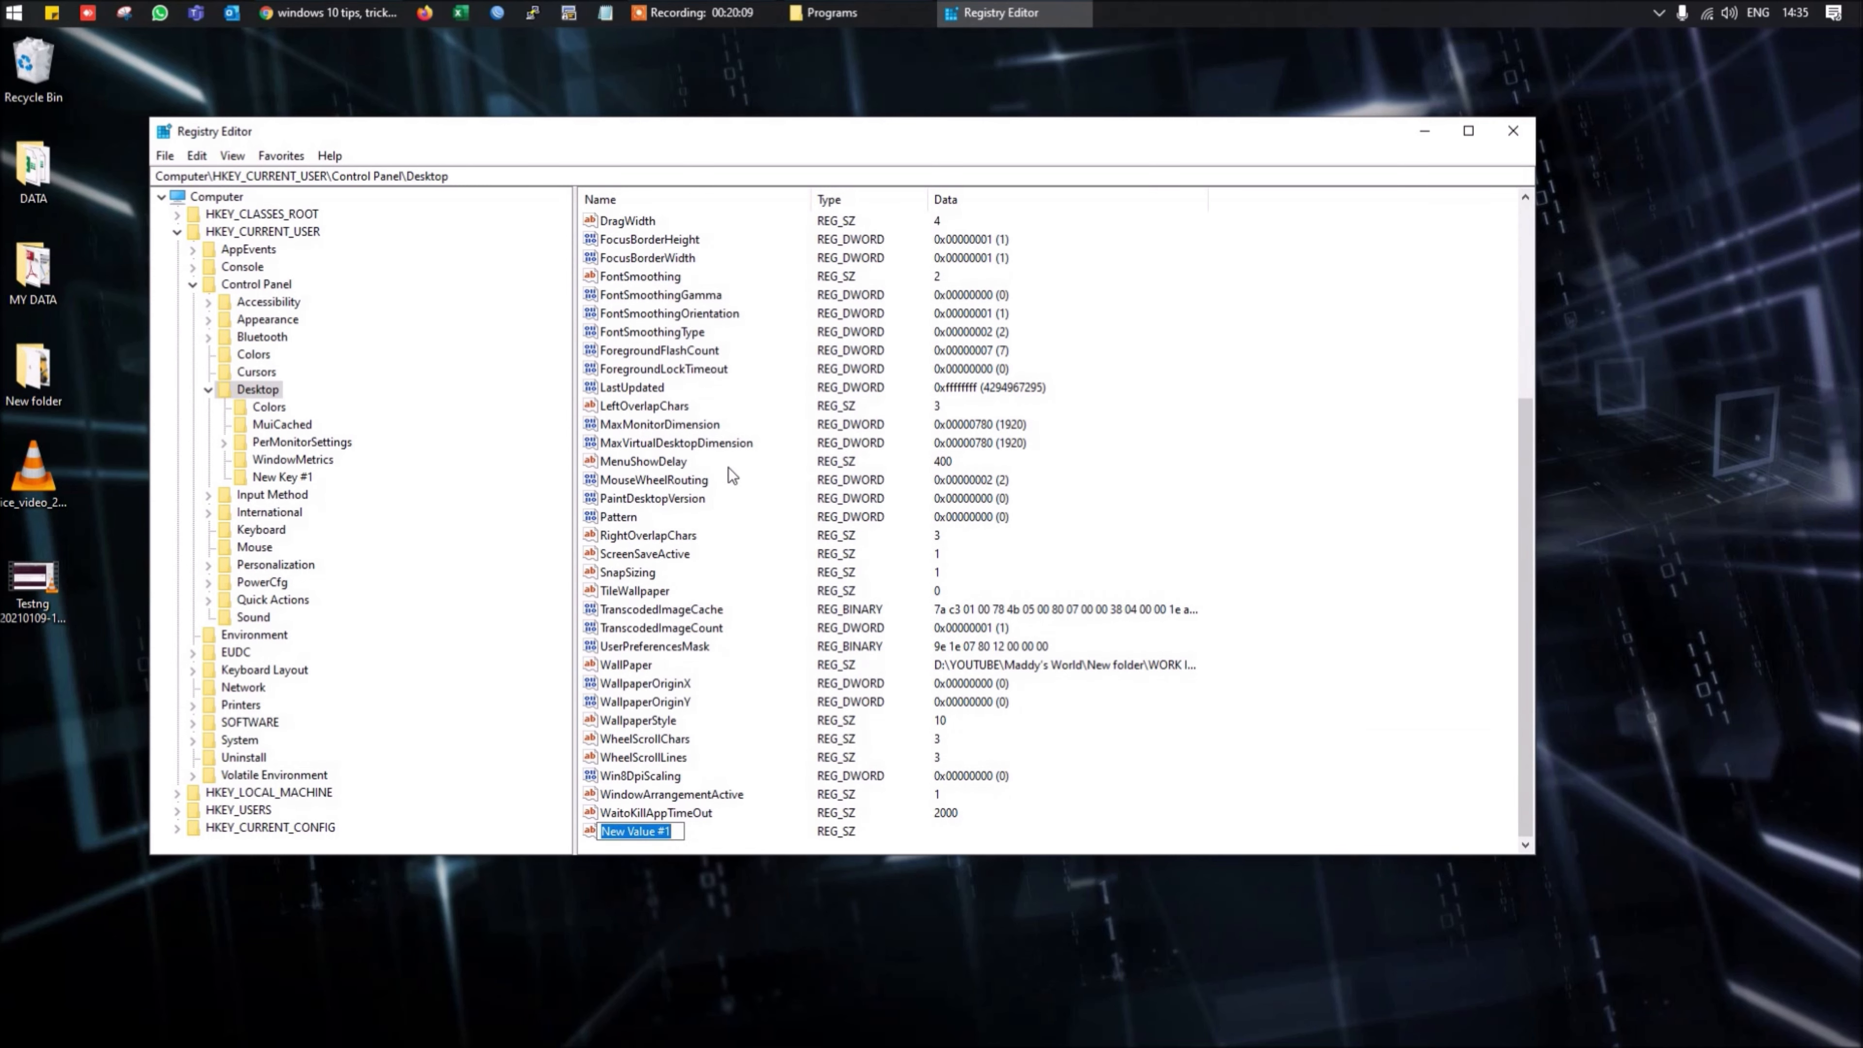
{"action": "type", "text": "HangAppTimeout"}
{"action": "key", "text": "Return"}
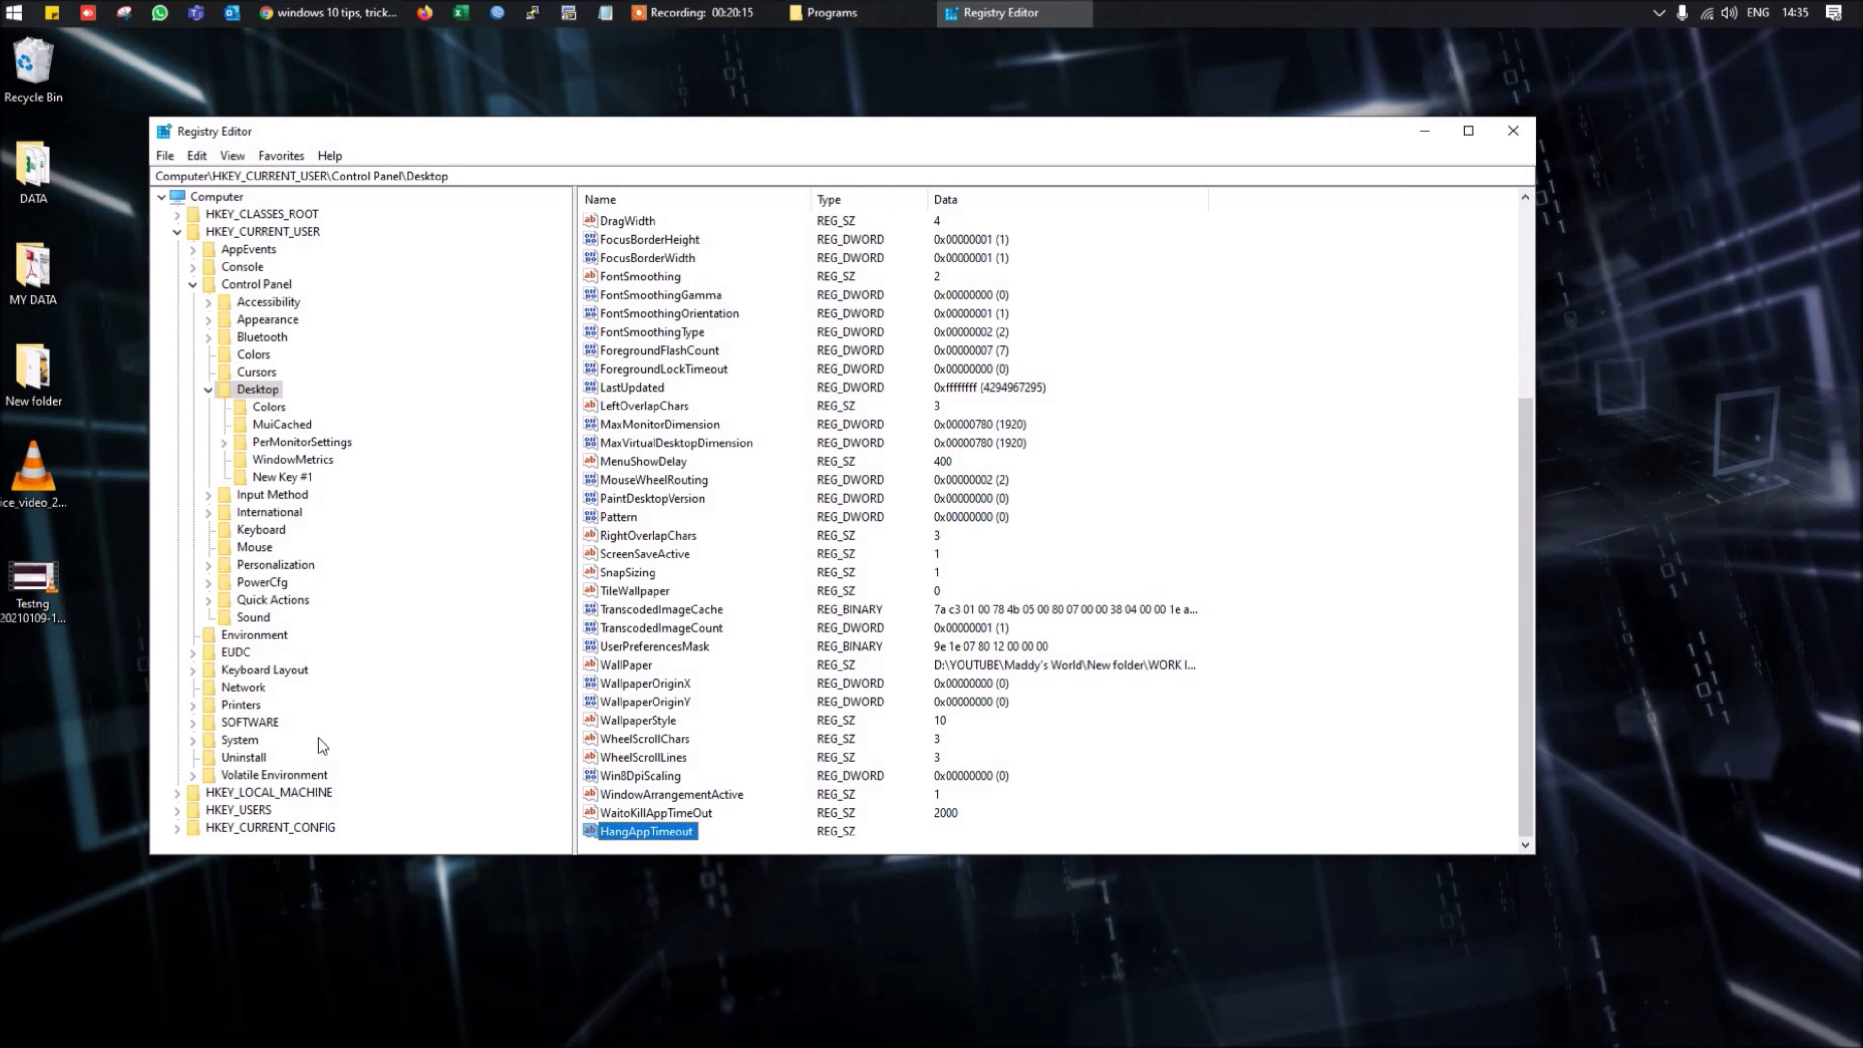
Set the value data of HangAppTimeout to 2000
{"action": "double_click", "coordinate": [643, 832]}
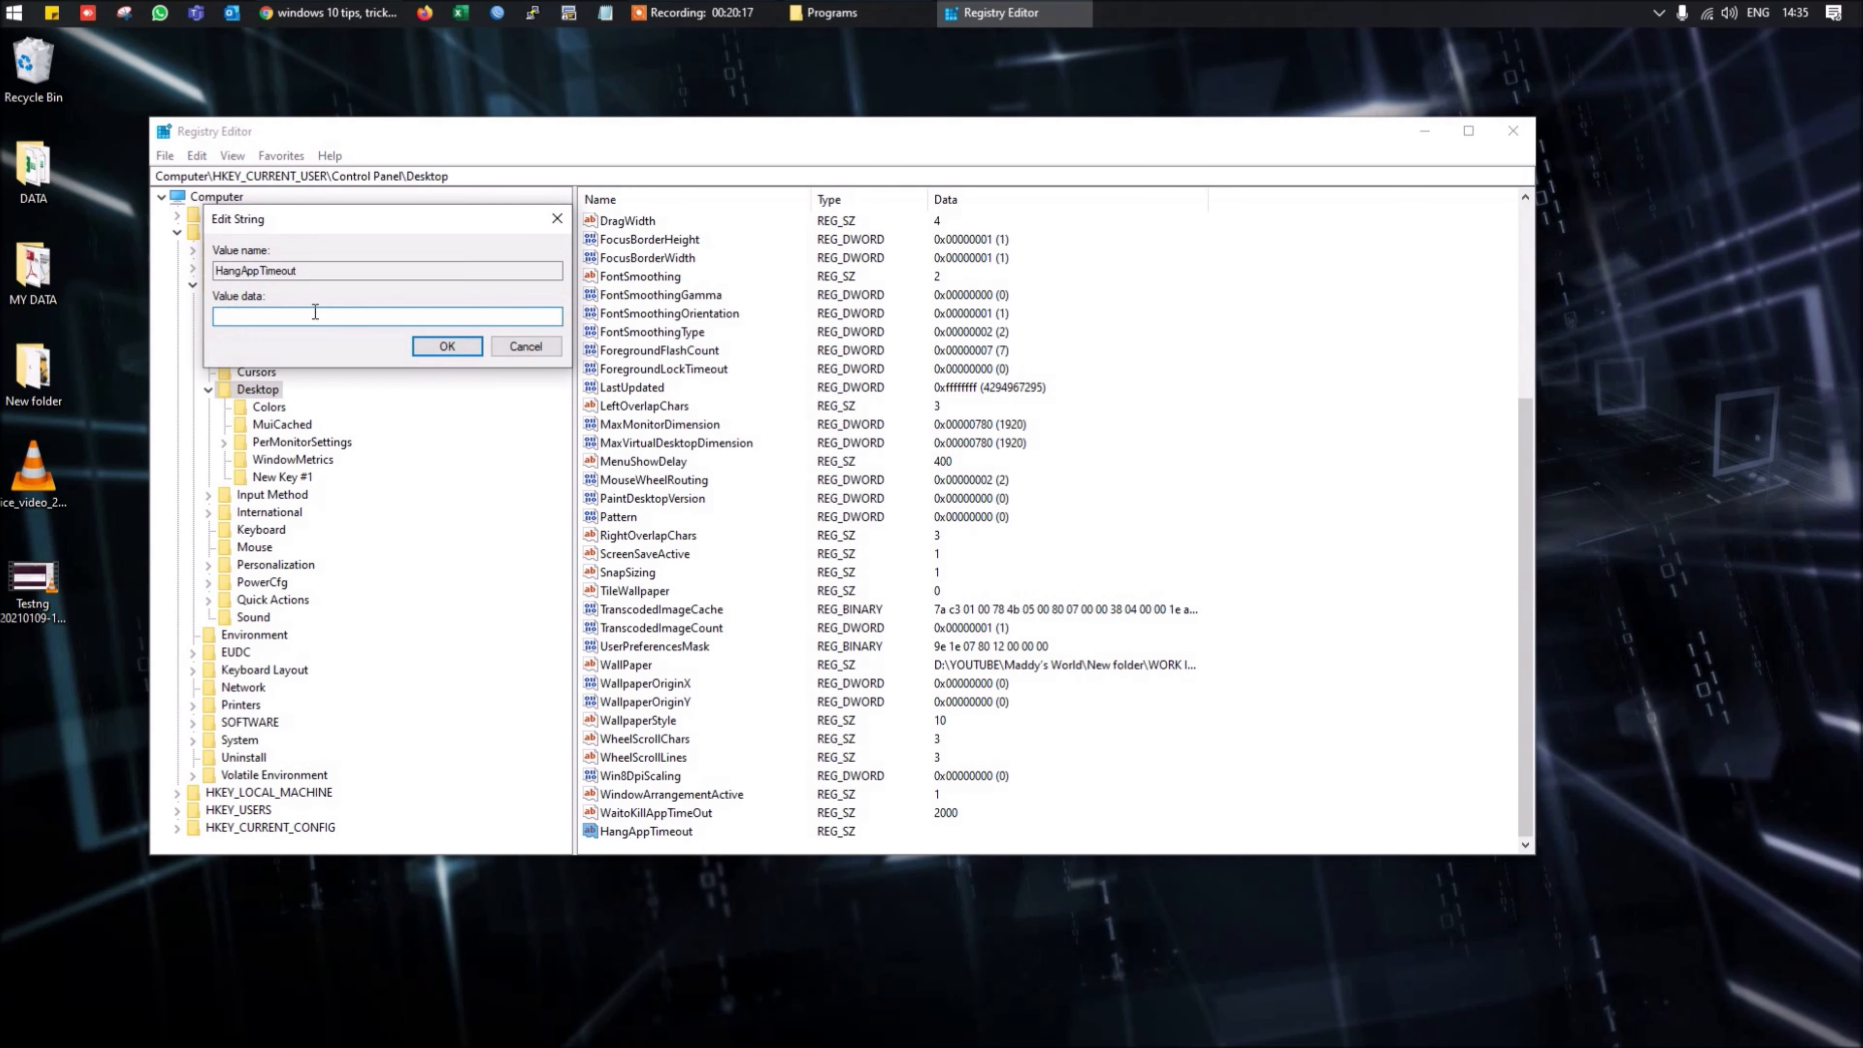
{"action": "type", "text": "2000"}
{"action": "left_click", "coordinate": [451, 345]}
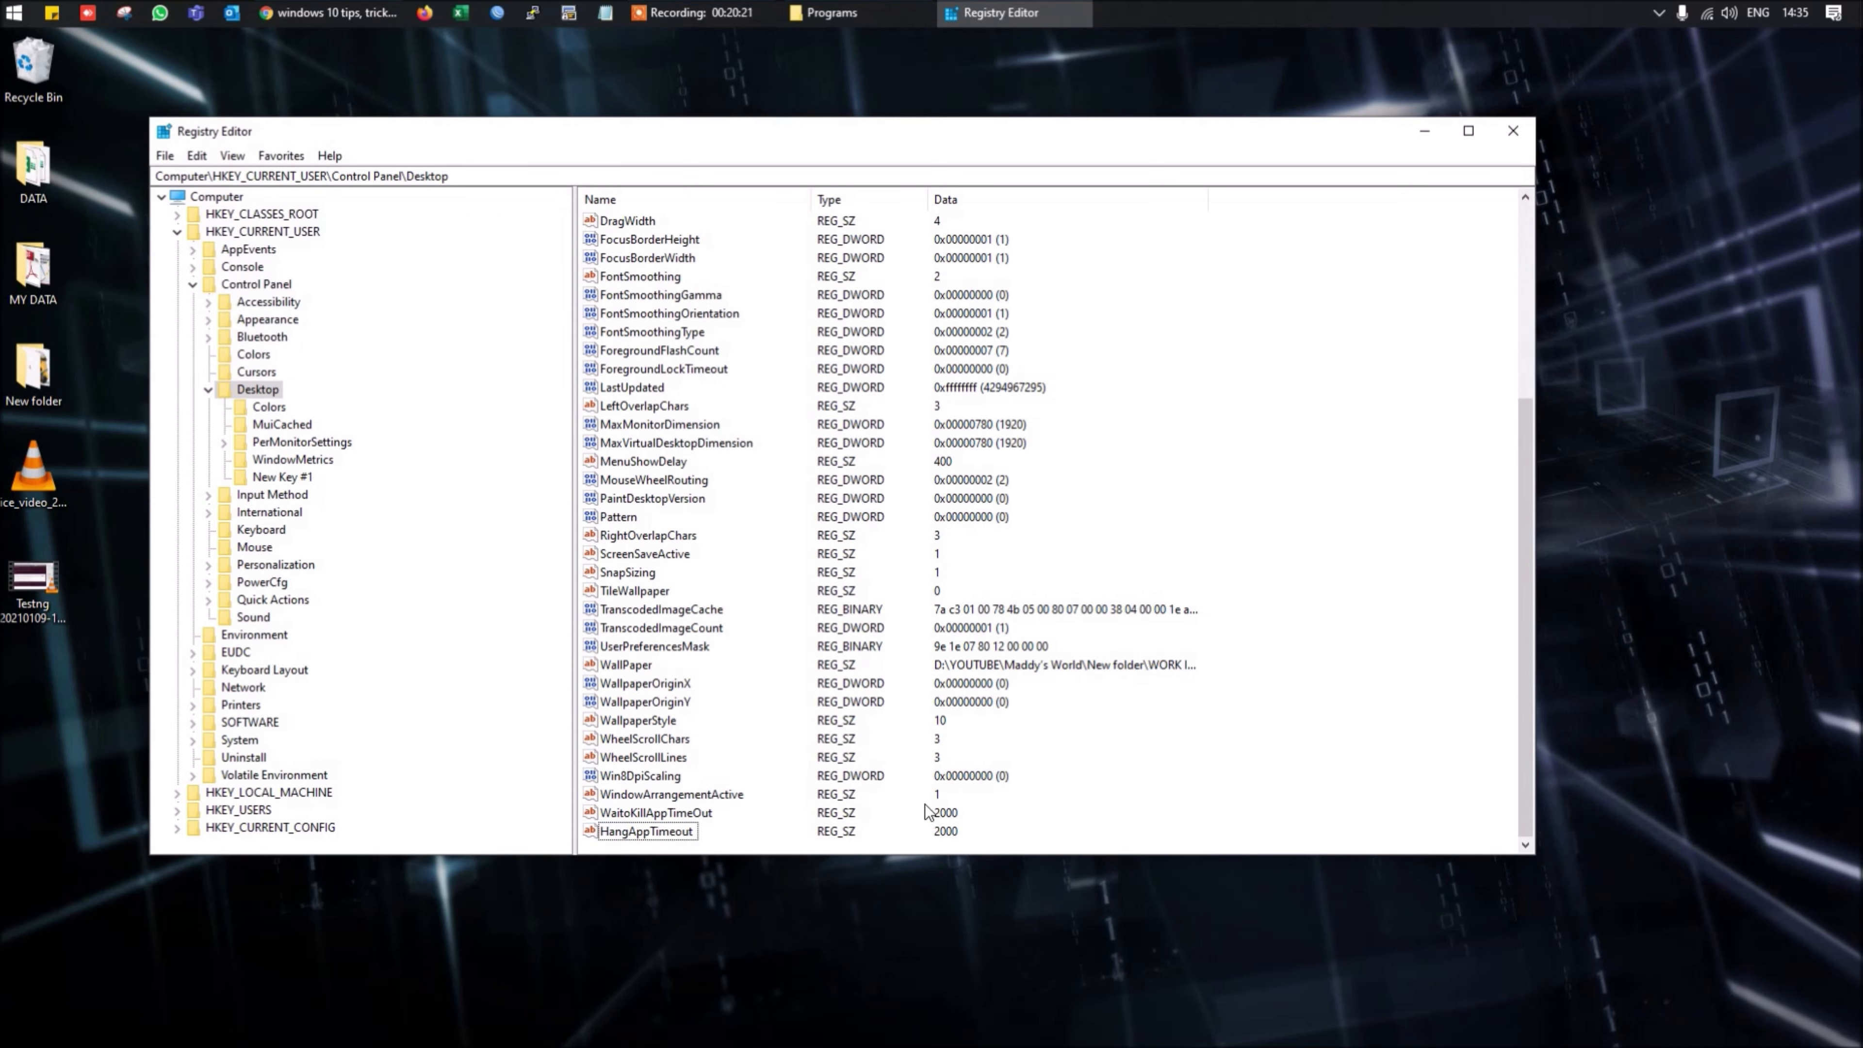
Review the AutoEndTask, WaitoKillAppTimeOut and HangAppTimeout entries in the Desktop key and close the Registry Editor
{"action": "left_click", "coordinate": [646, 812]}
{"action": "left_click", "coordinate": [643, 831], "text": "shift"}
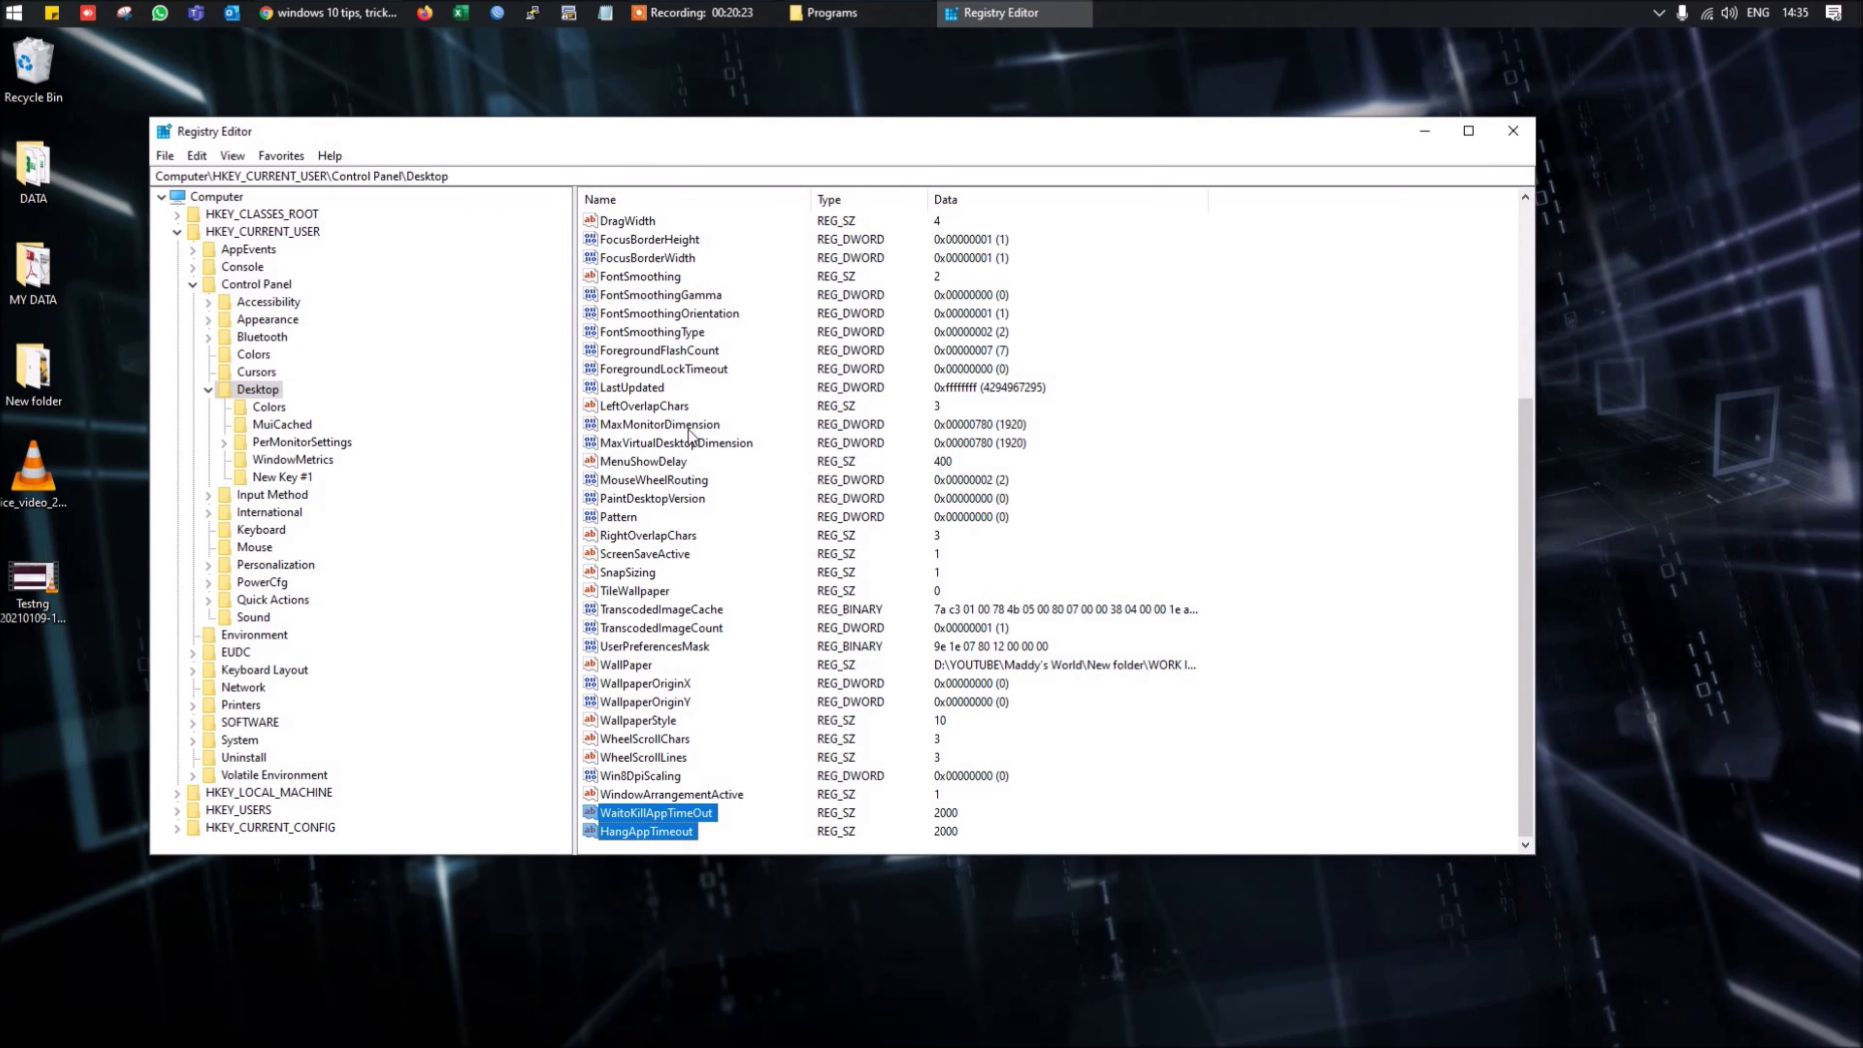
{"action": "scroll", "coordinate": [726, 470], "scroll_direction": "up", "scroll_amount": 5}
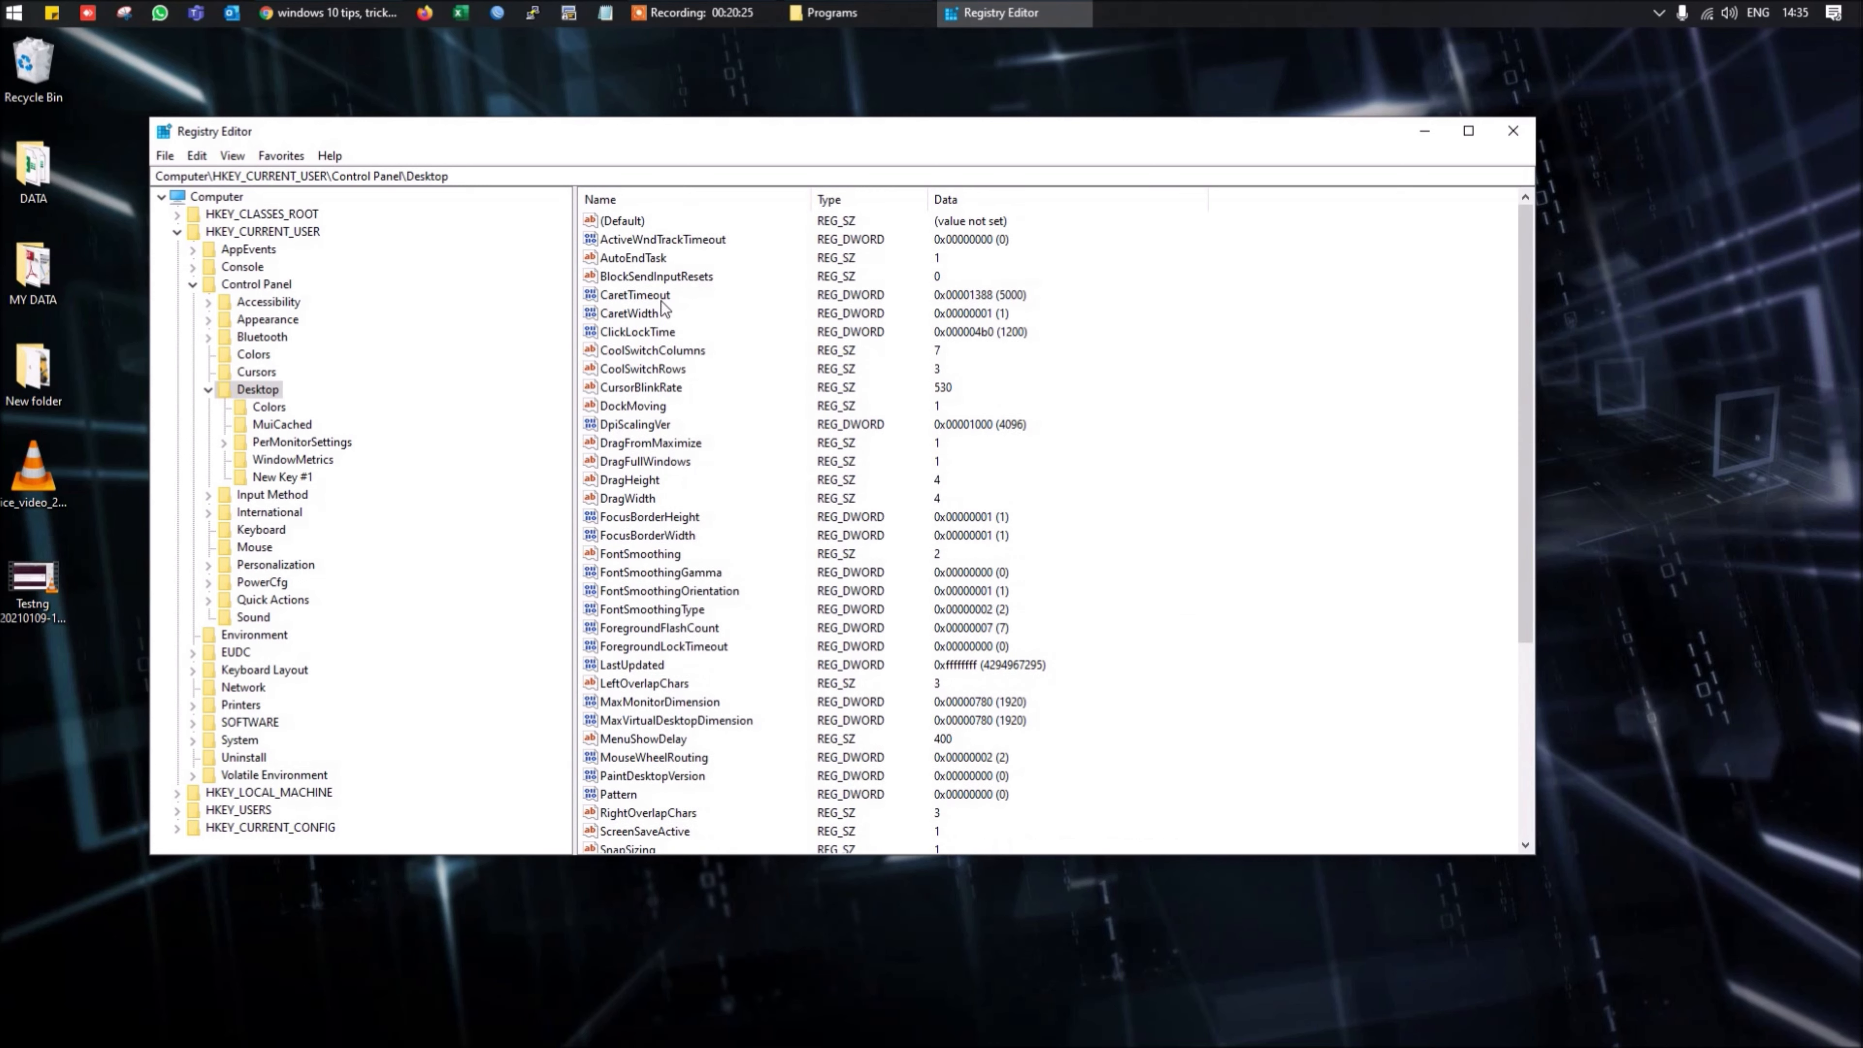
{"action": "left_click", "coordinate": [645, 257]}
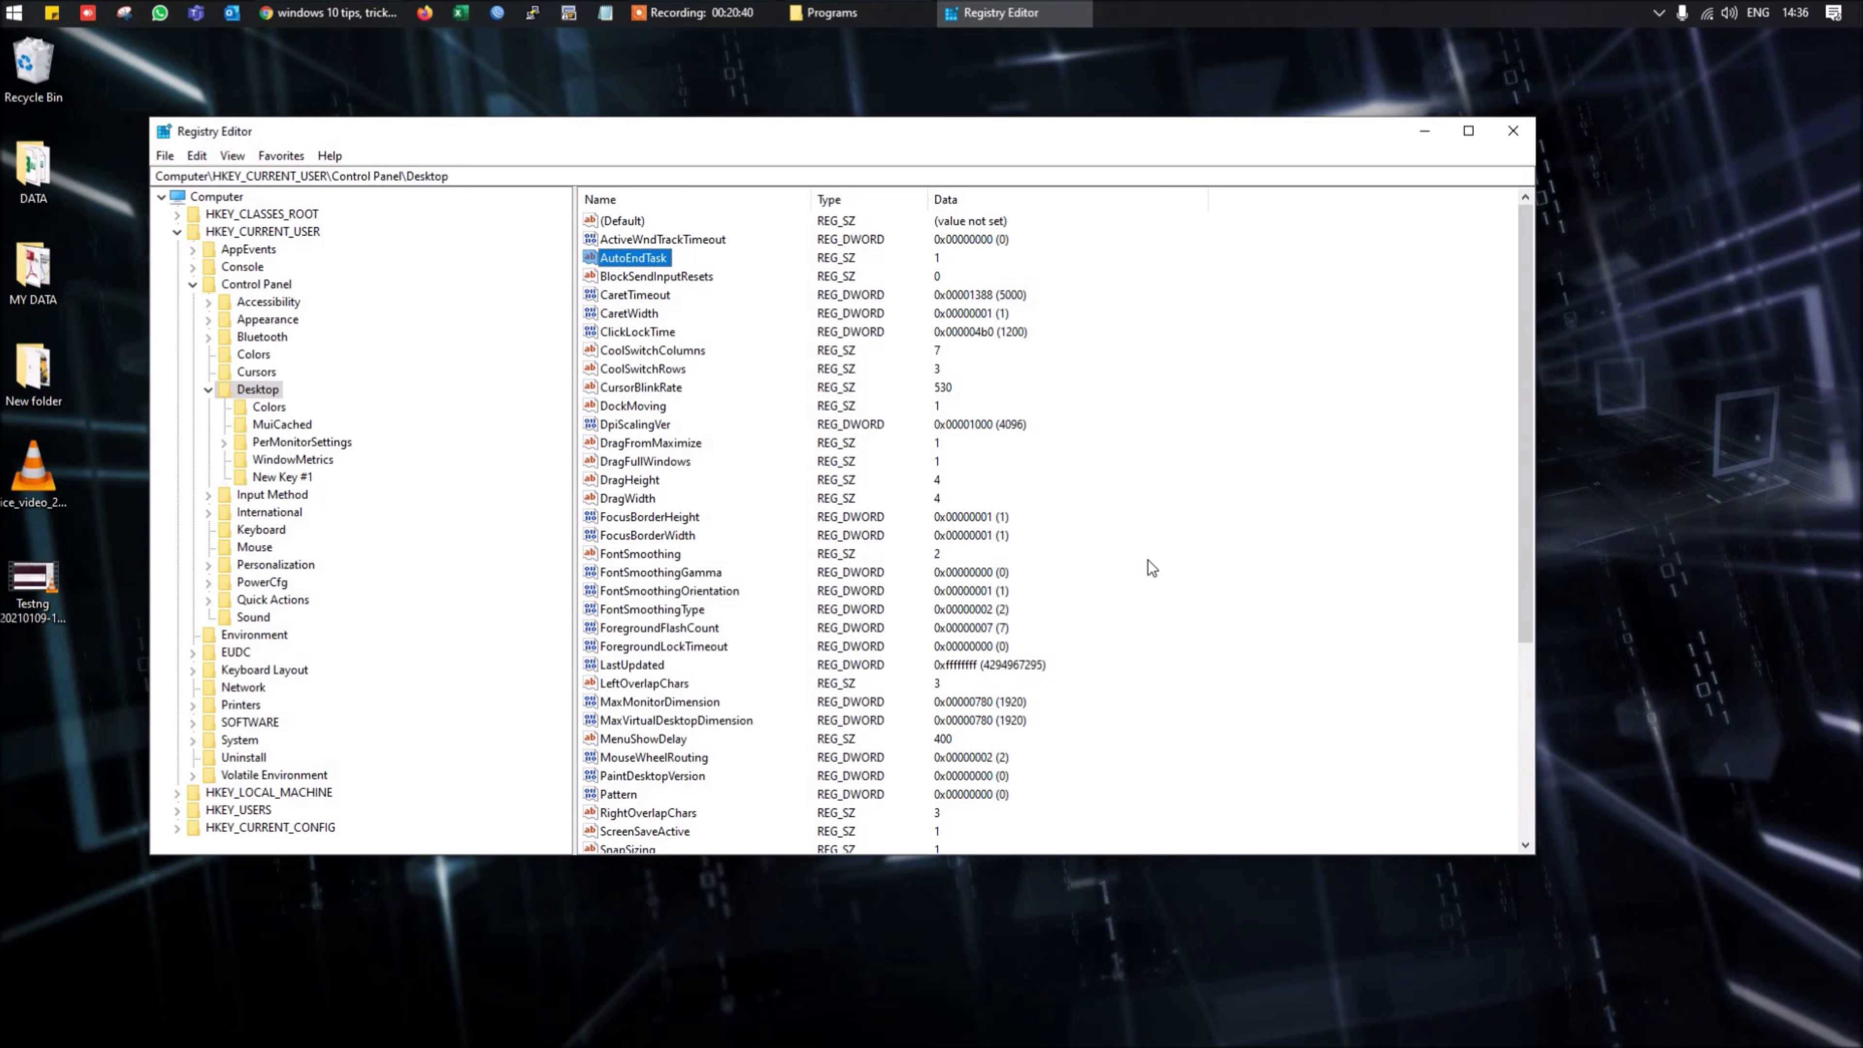
{"action": "scroll", "coordinate": [1157, 707], "scroll_direction": "down", "scroll_amount": 5}
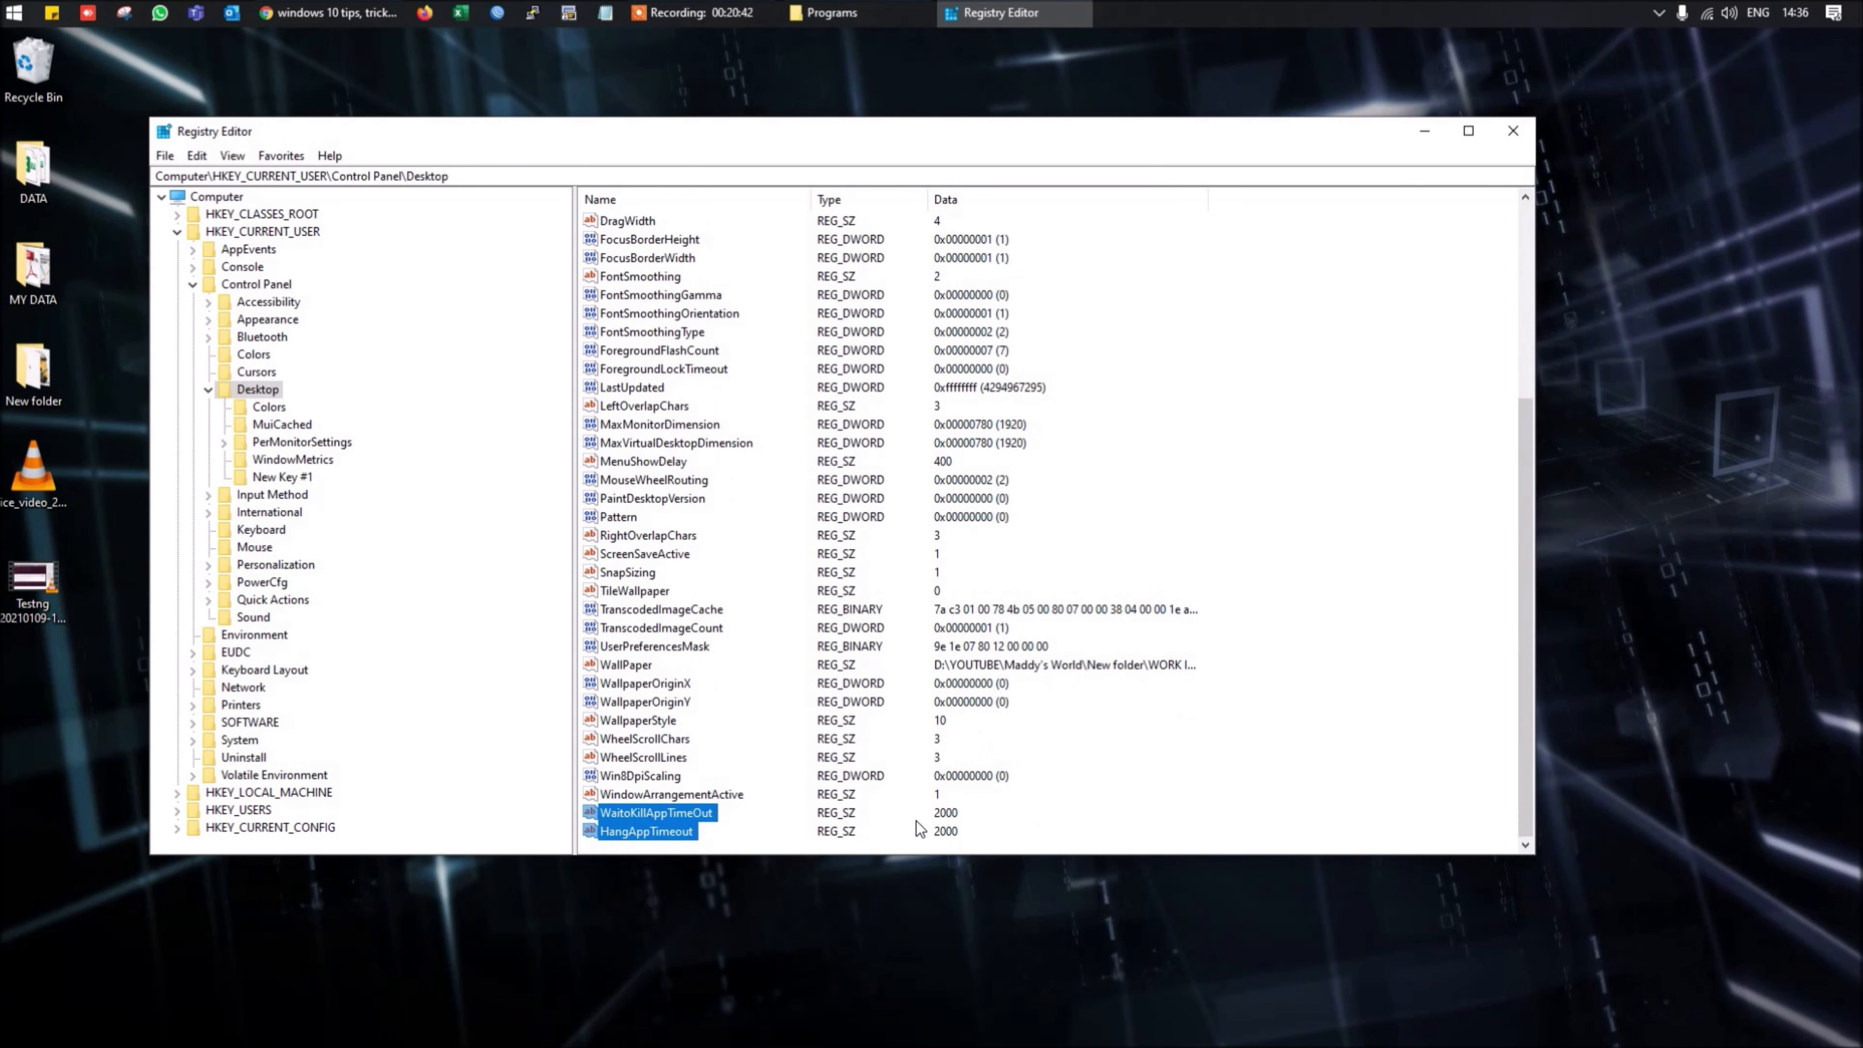
{"action": "left_click", "coordinate": [913, 817]}
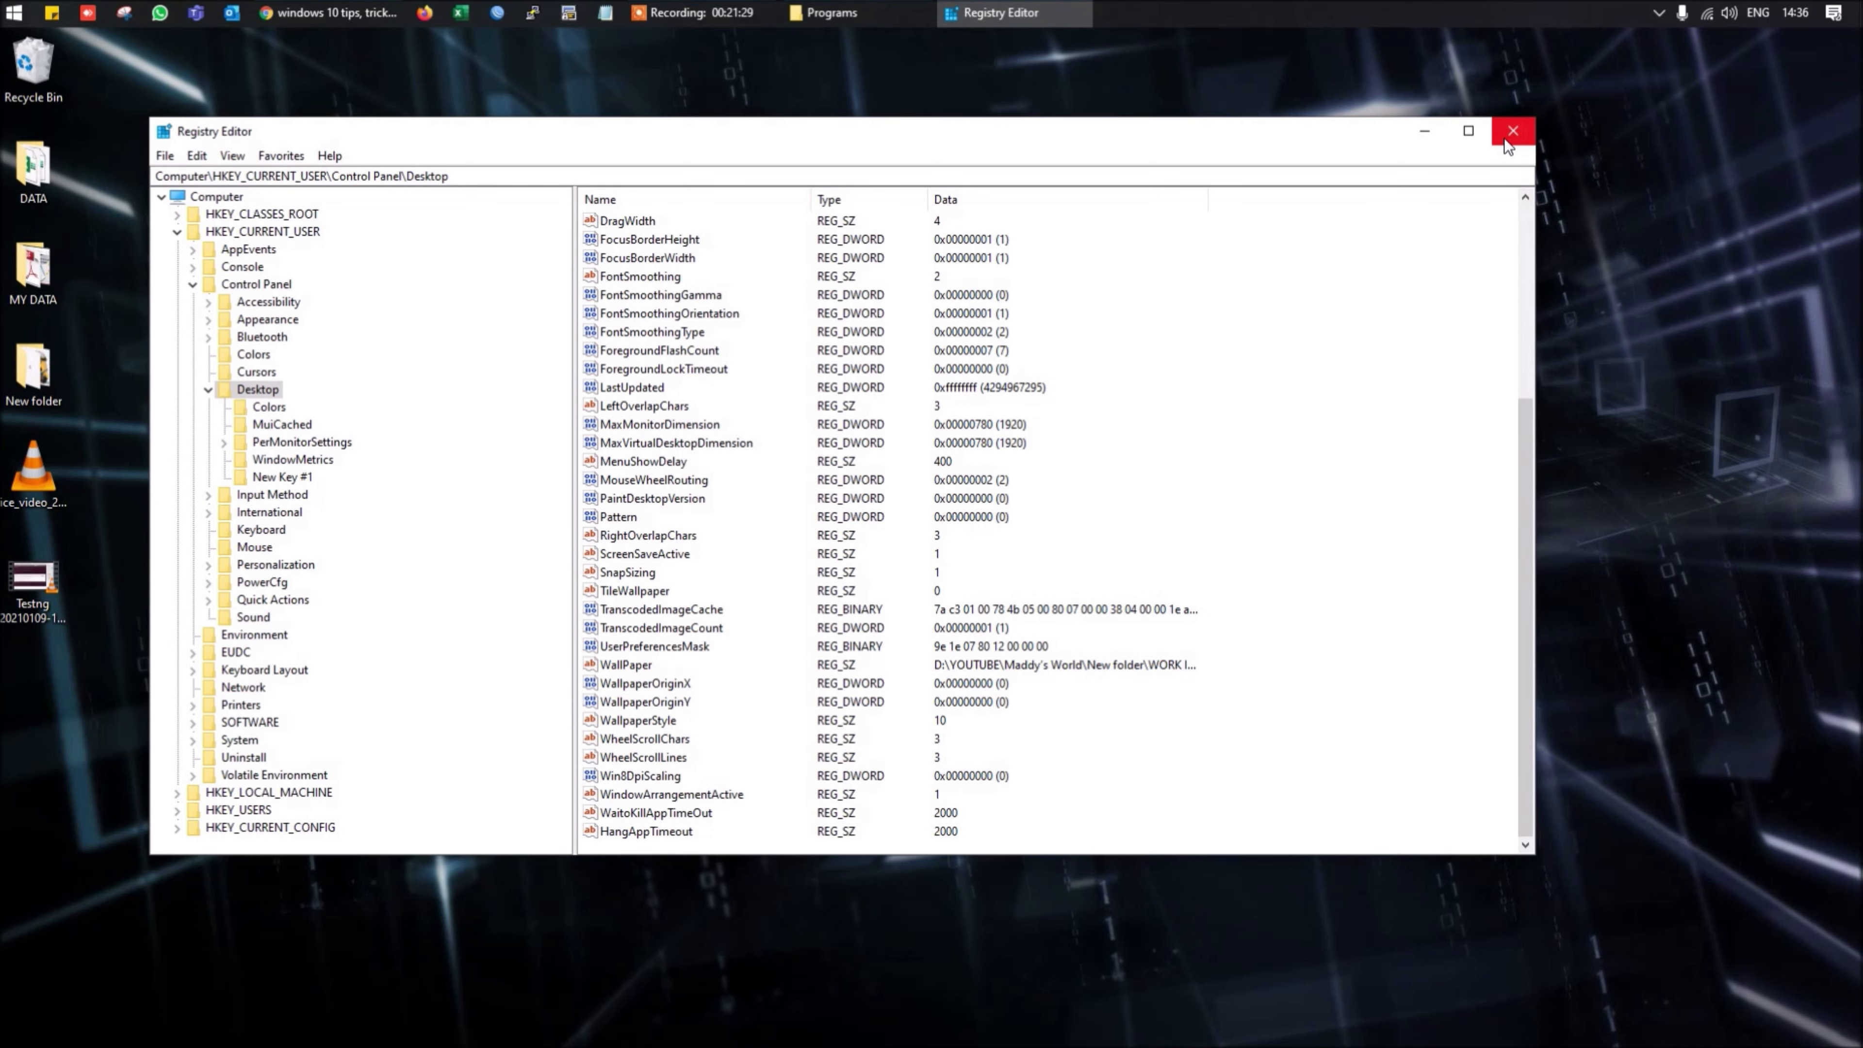
{"action": "left_click", "coordinate": [1512, 132]}
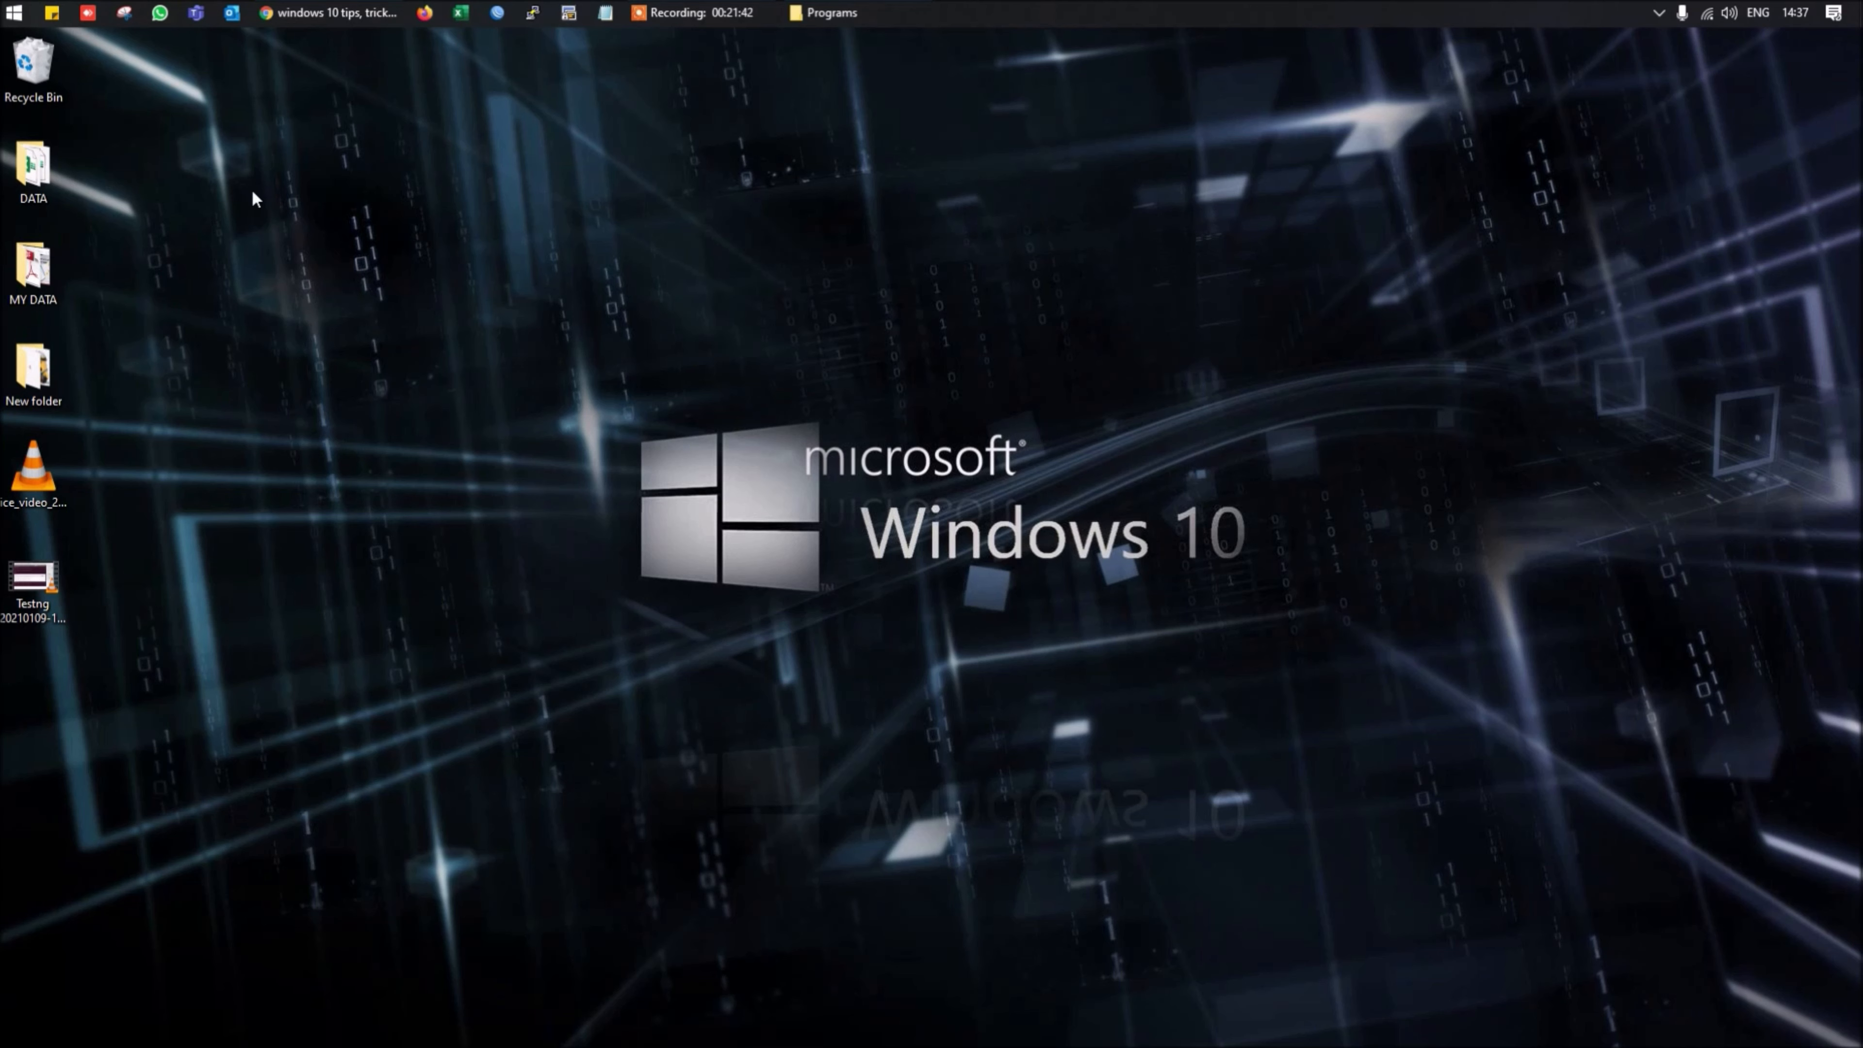
Open Windows Settings and go to the Default apps page of the Apps category
{"action": "left_click", "coordinate": [21, 14]}
{"action": "type", "text": "setting"}
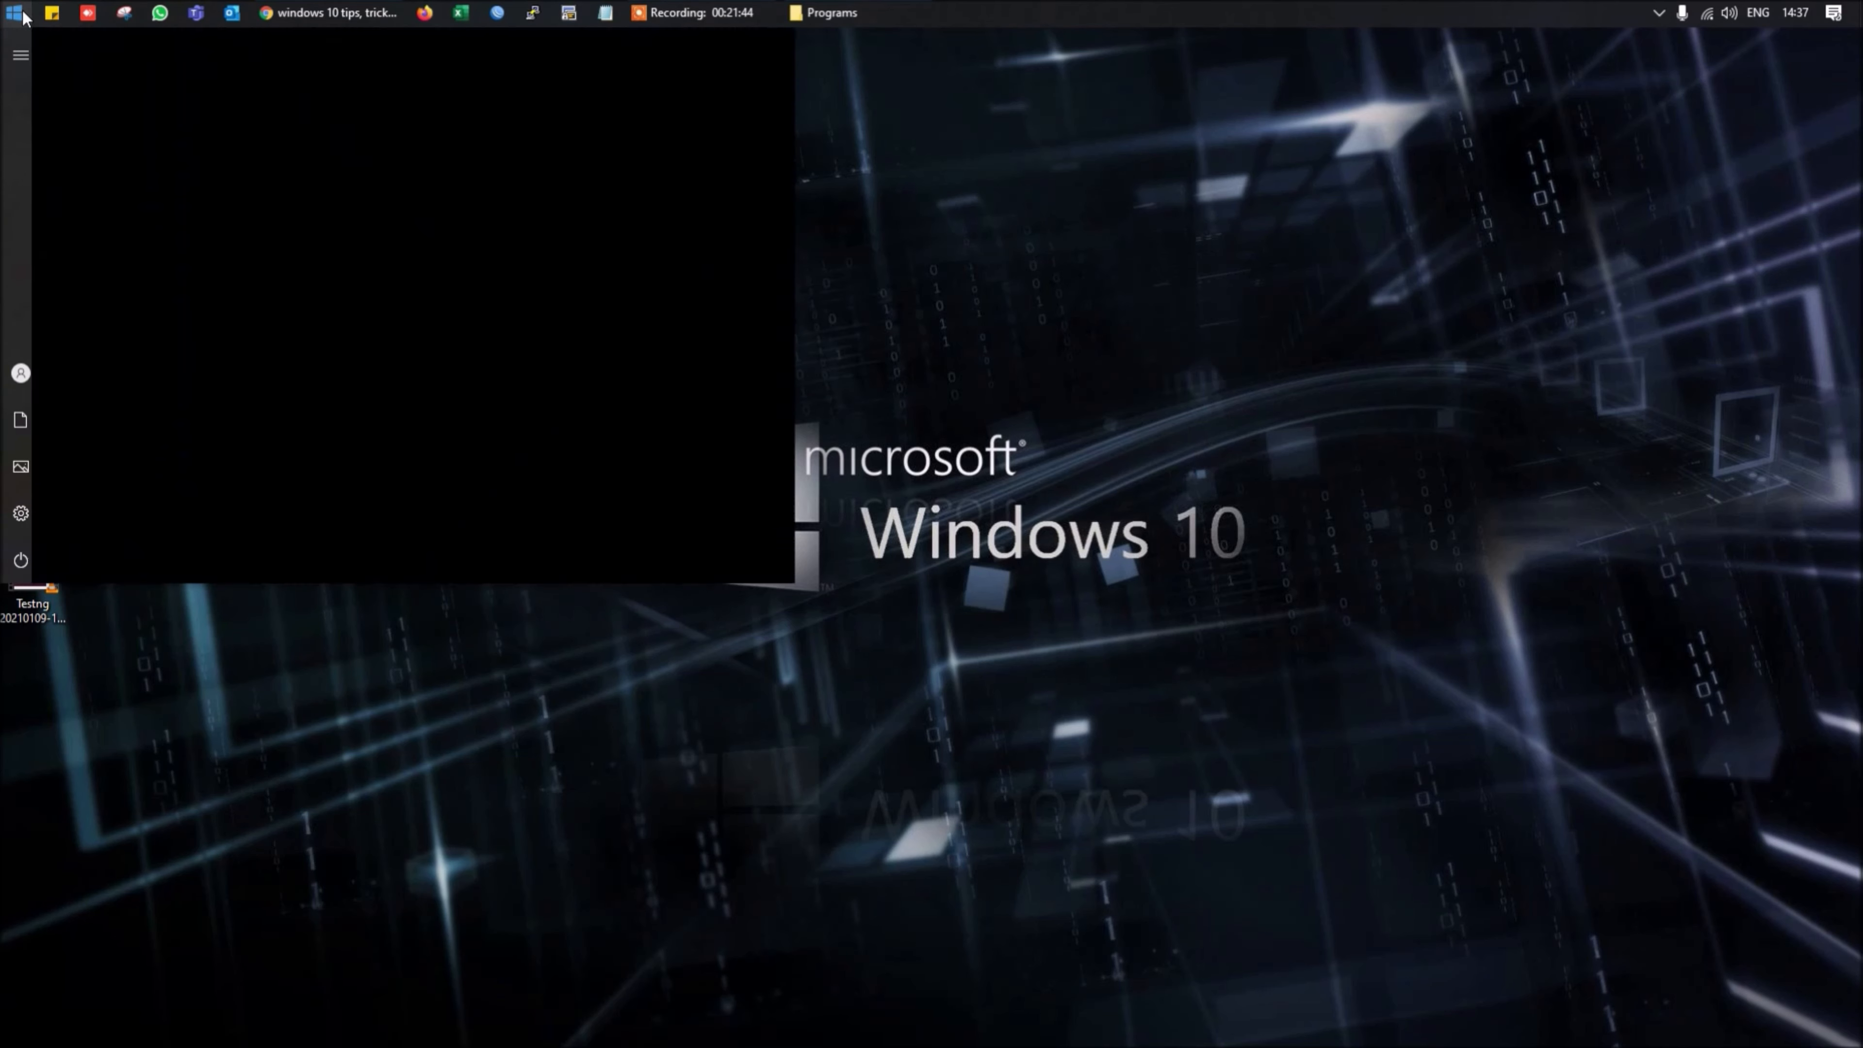
{"action": "key", "text": "Return"}
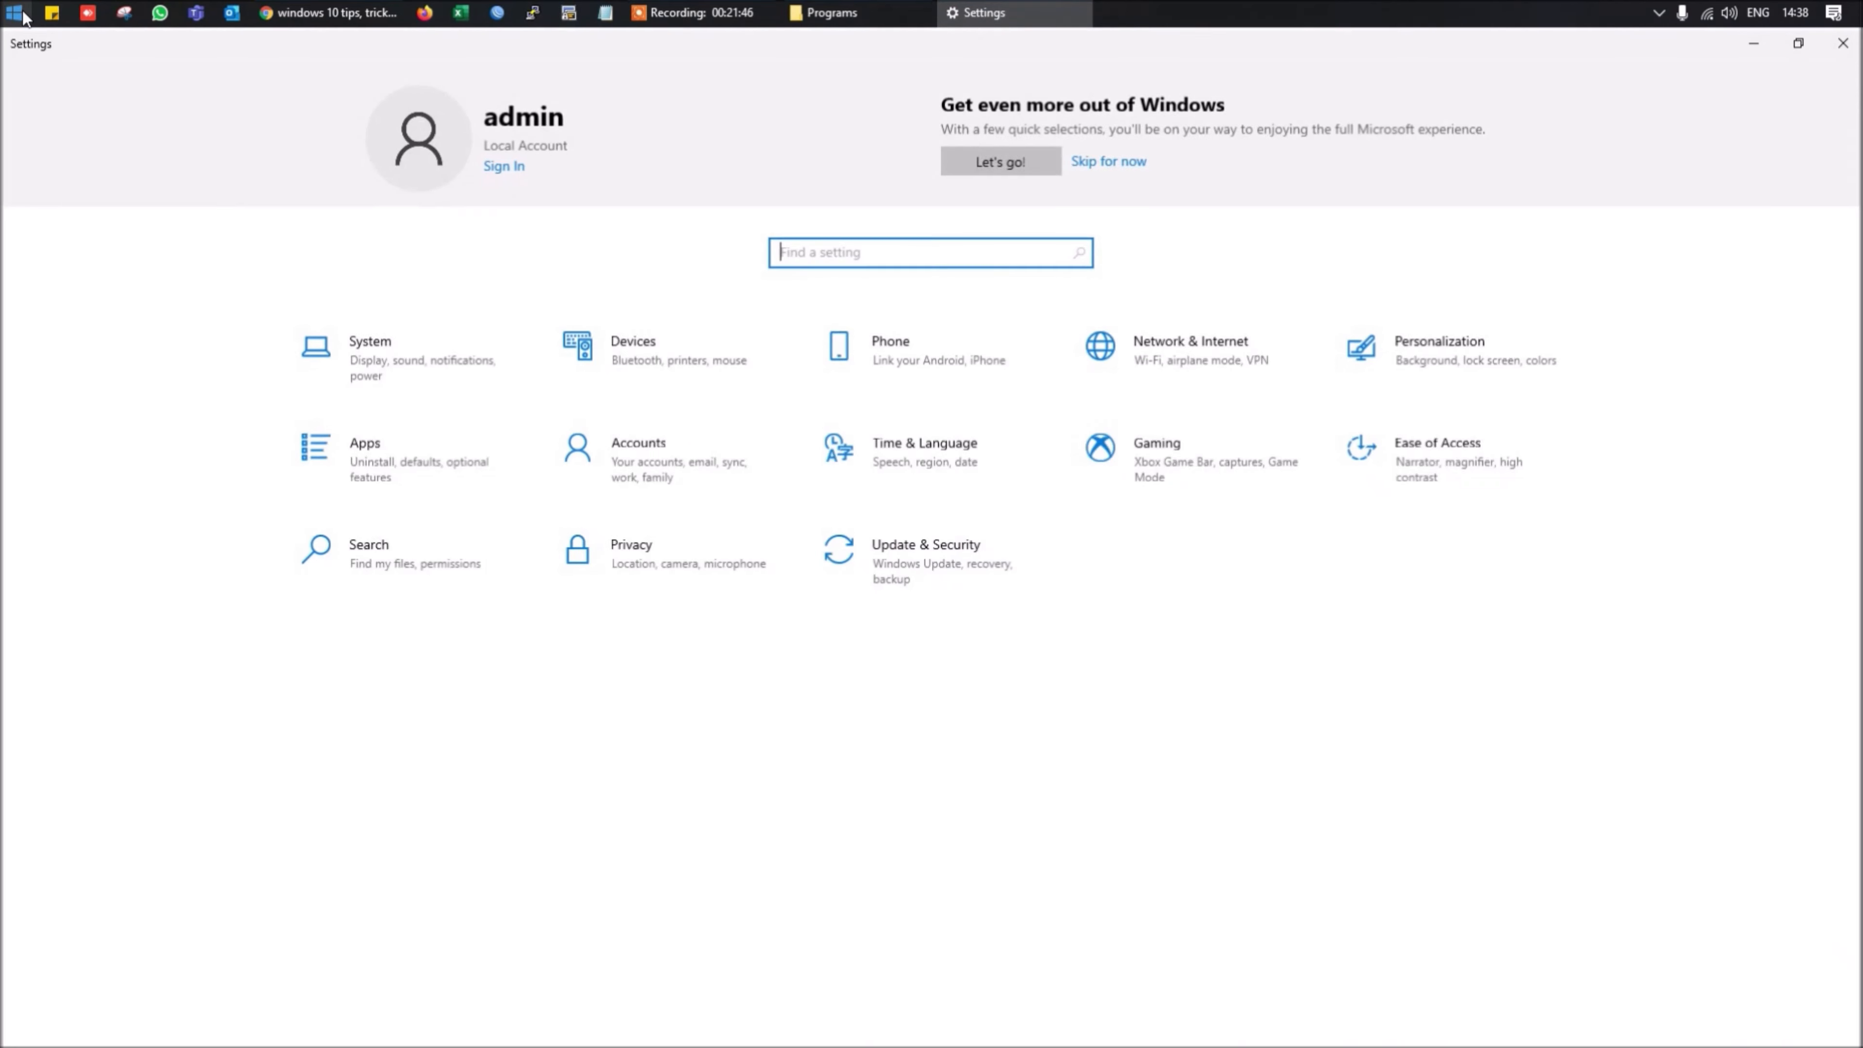
{"action": "left_click", "coordinate": [468, 499]}
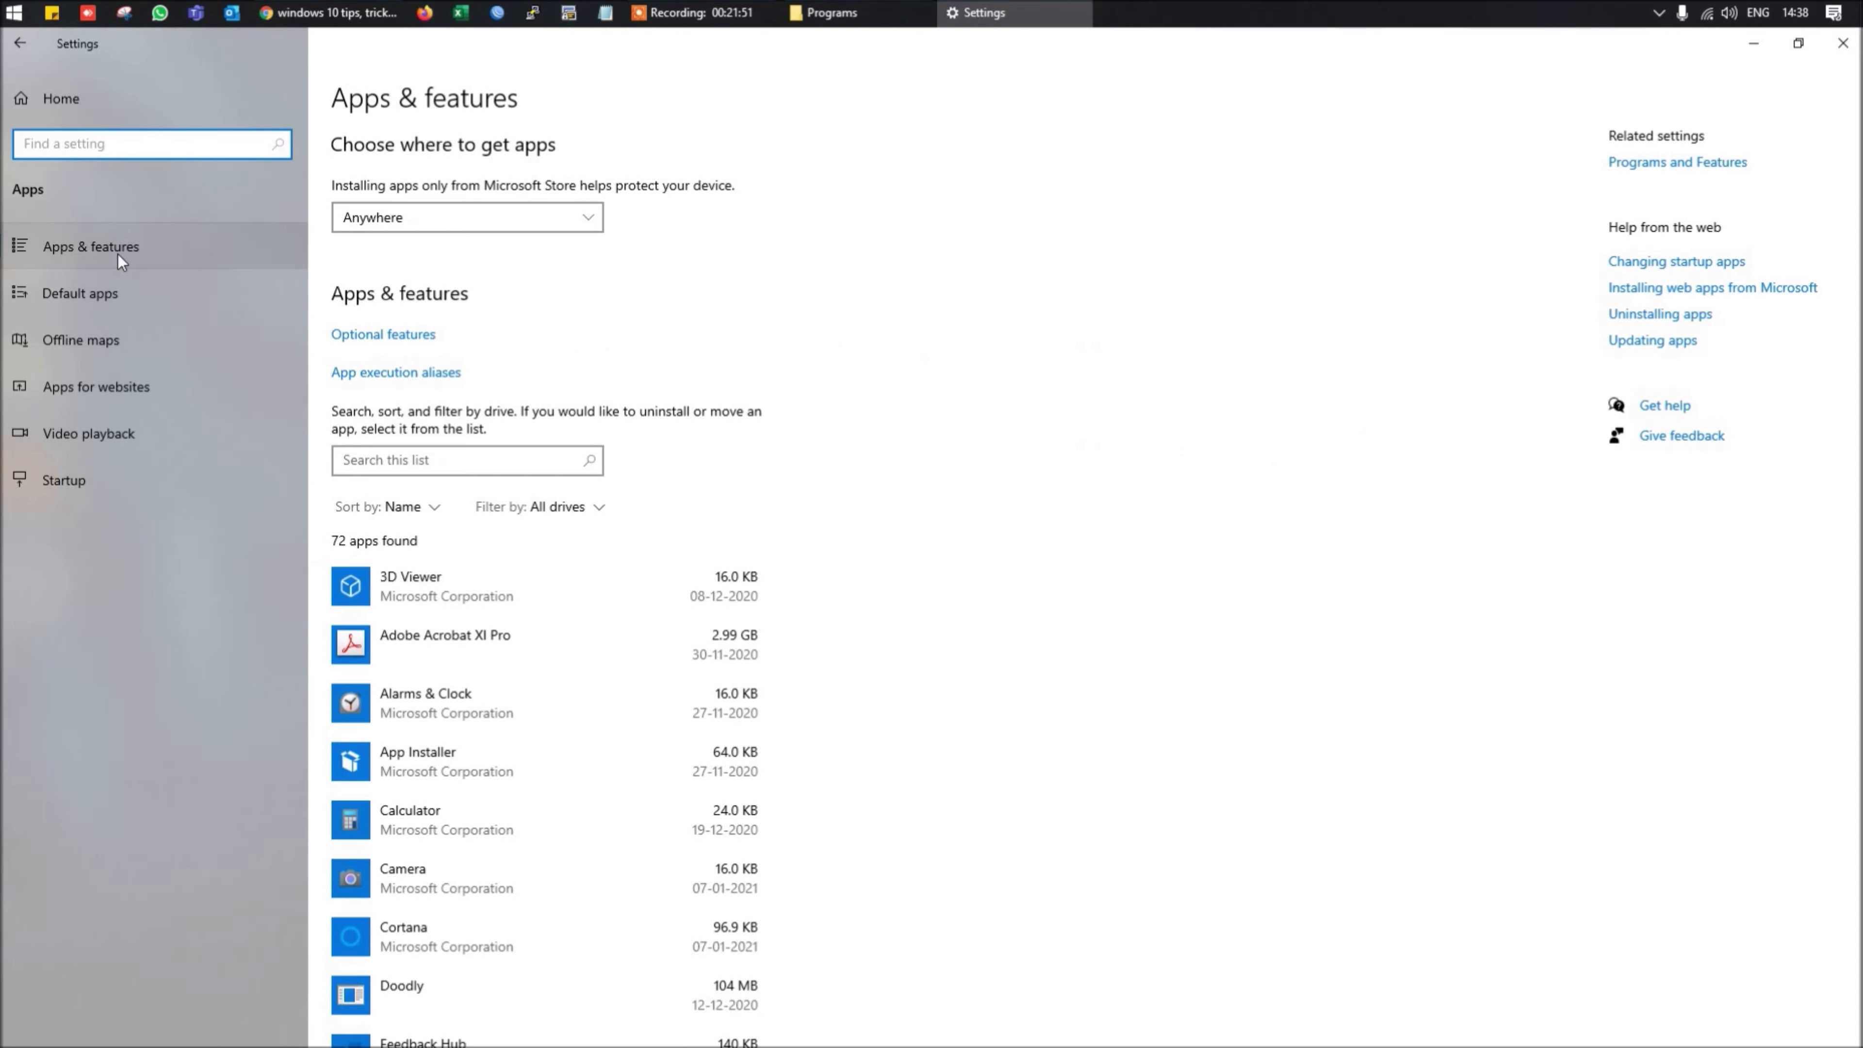
{"action": "left_click", "coordinate": [106, 299]}
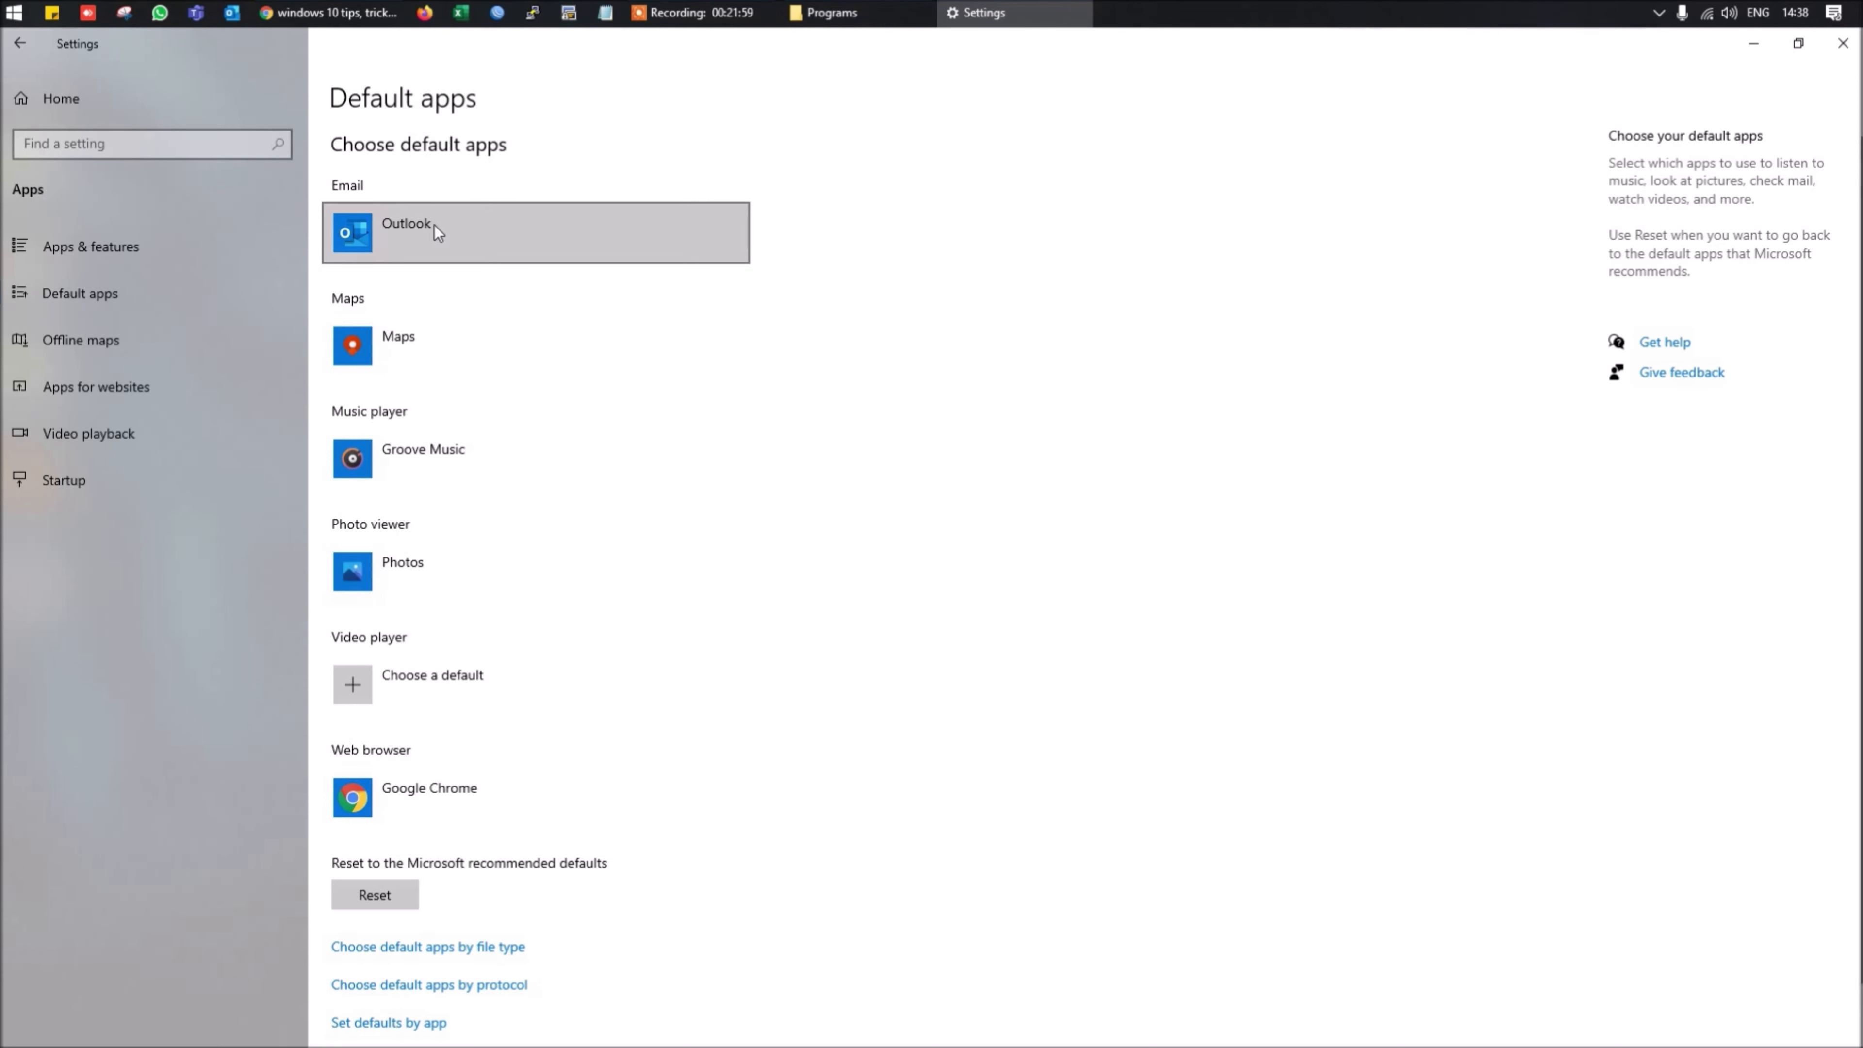
Choose Outlook as the default email app and view the alternatives for the default music player
{"action": "left_click", "coordinate": [451, 235]}
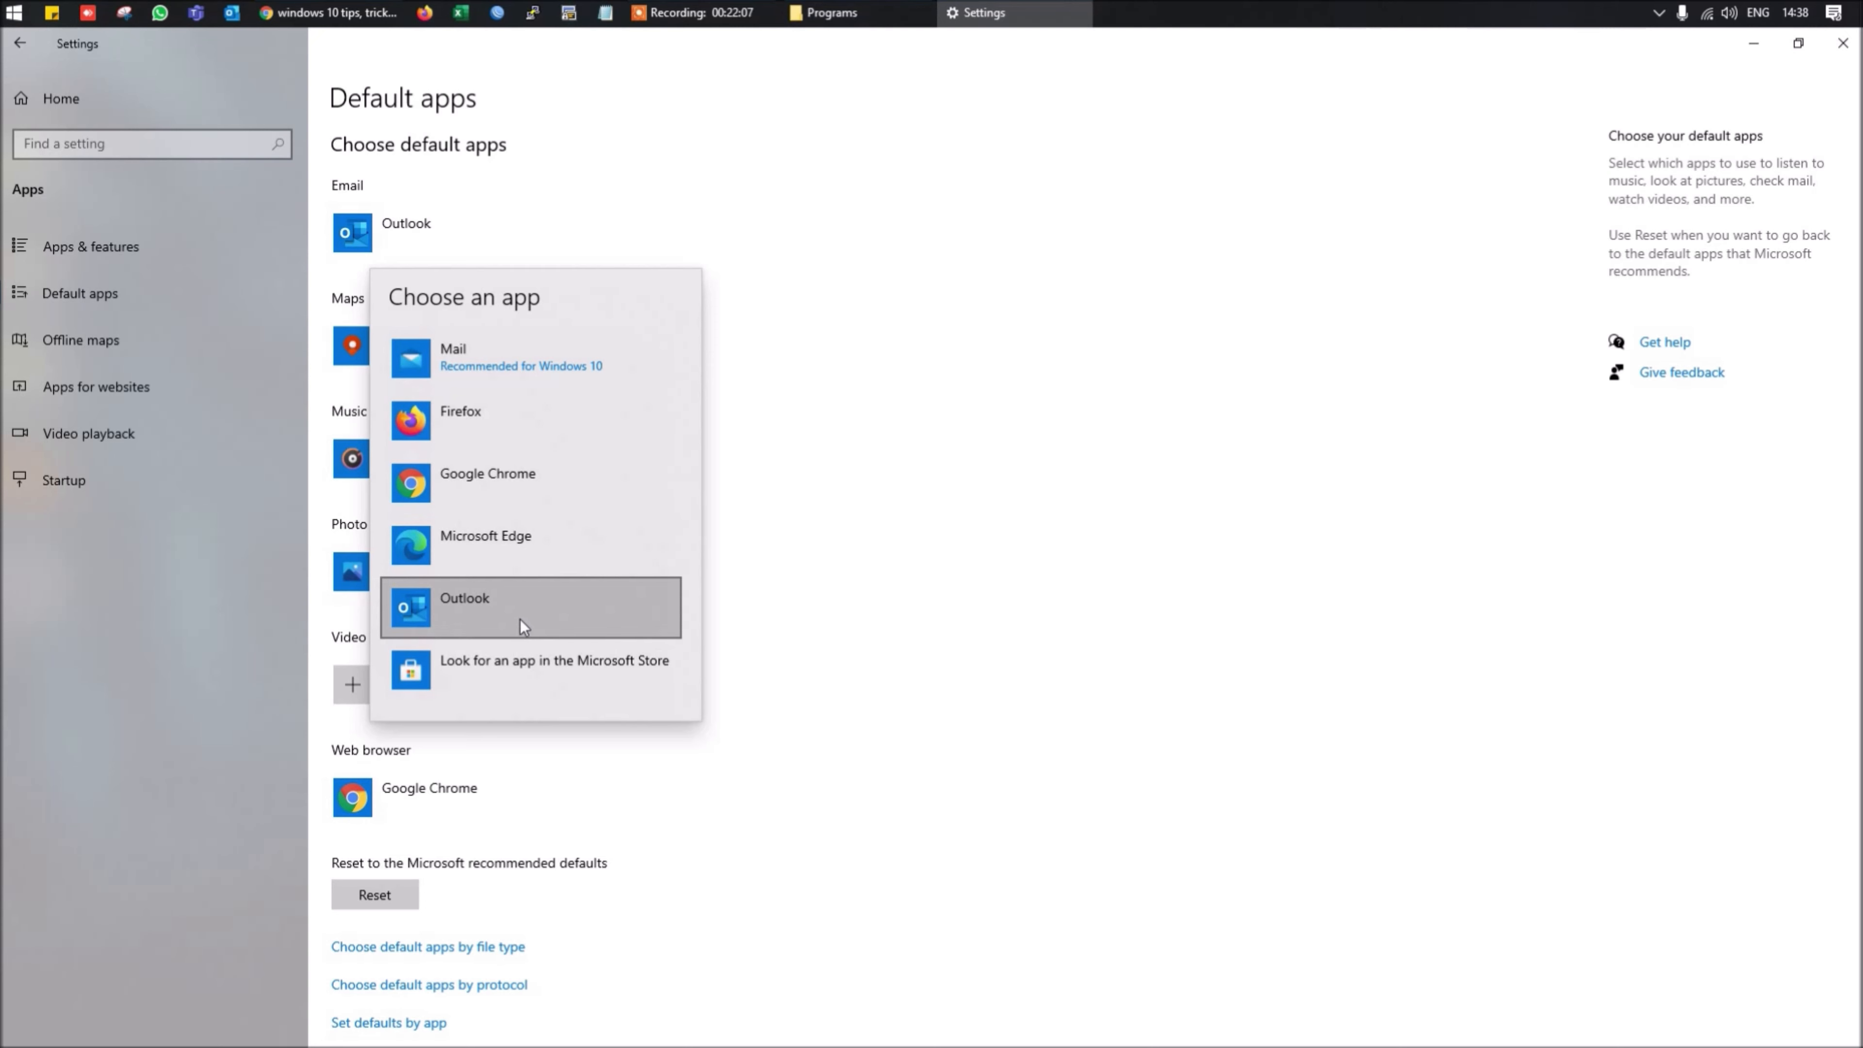
{"action": "left_click", "coordinate": [557, 608]}
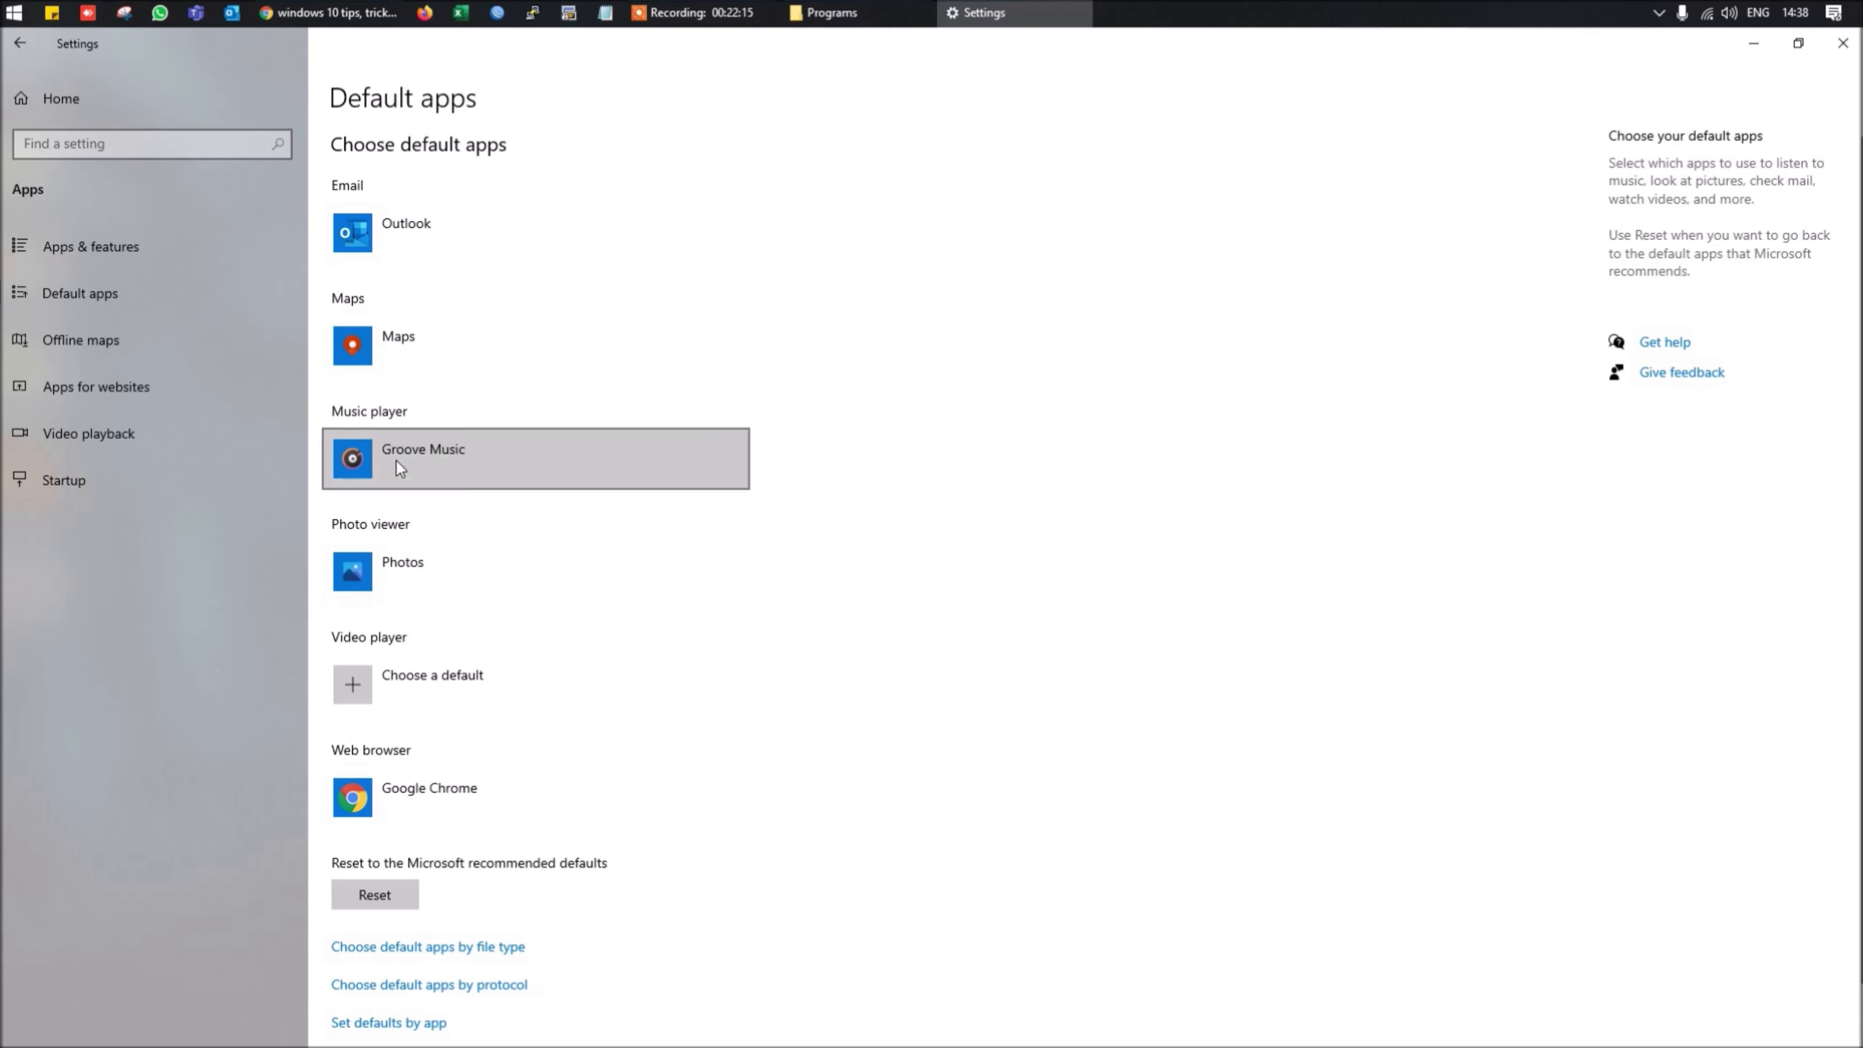
{"action": "left_click", "coordinate": [536, 453]}
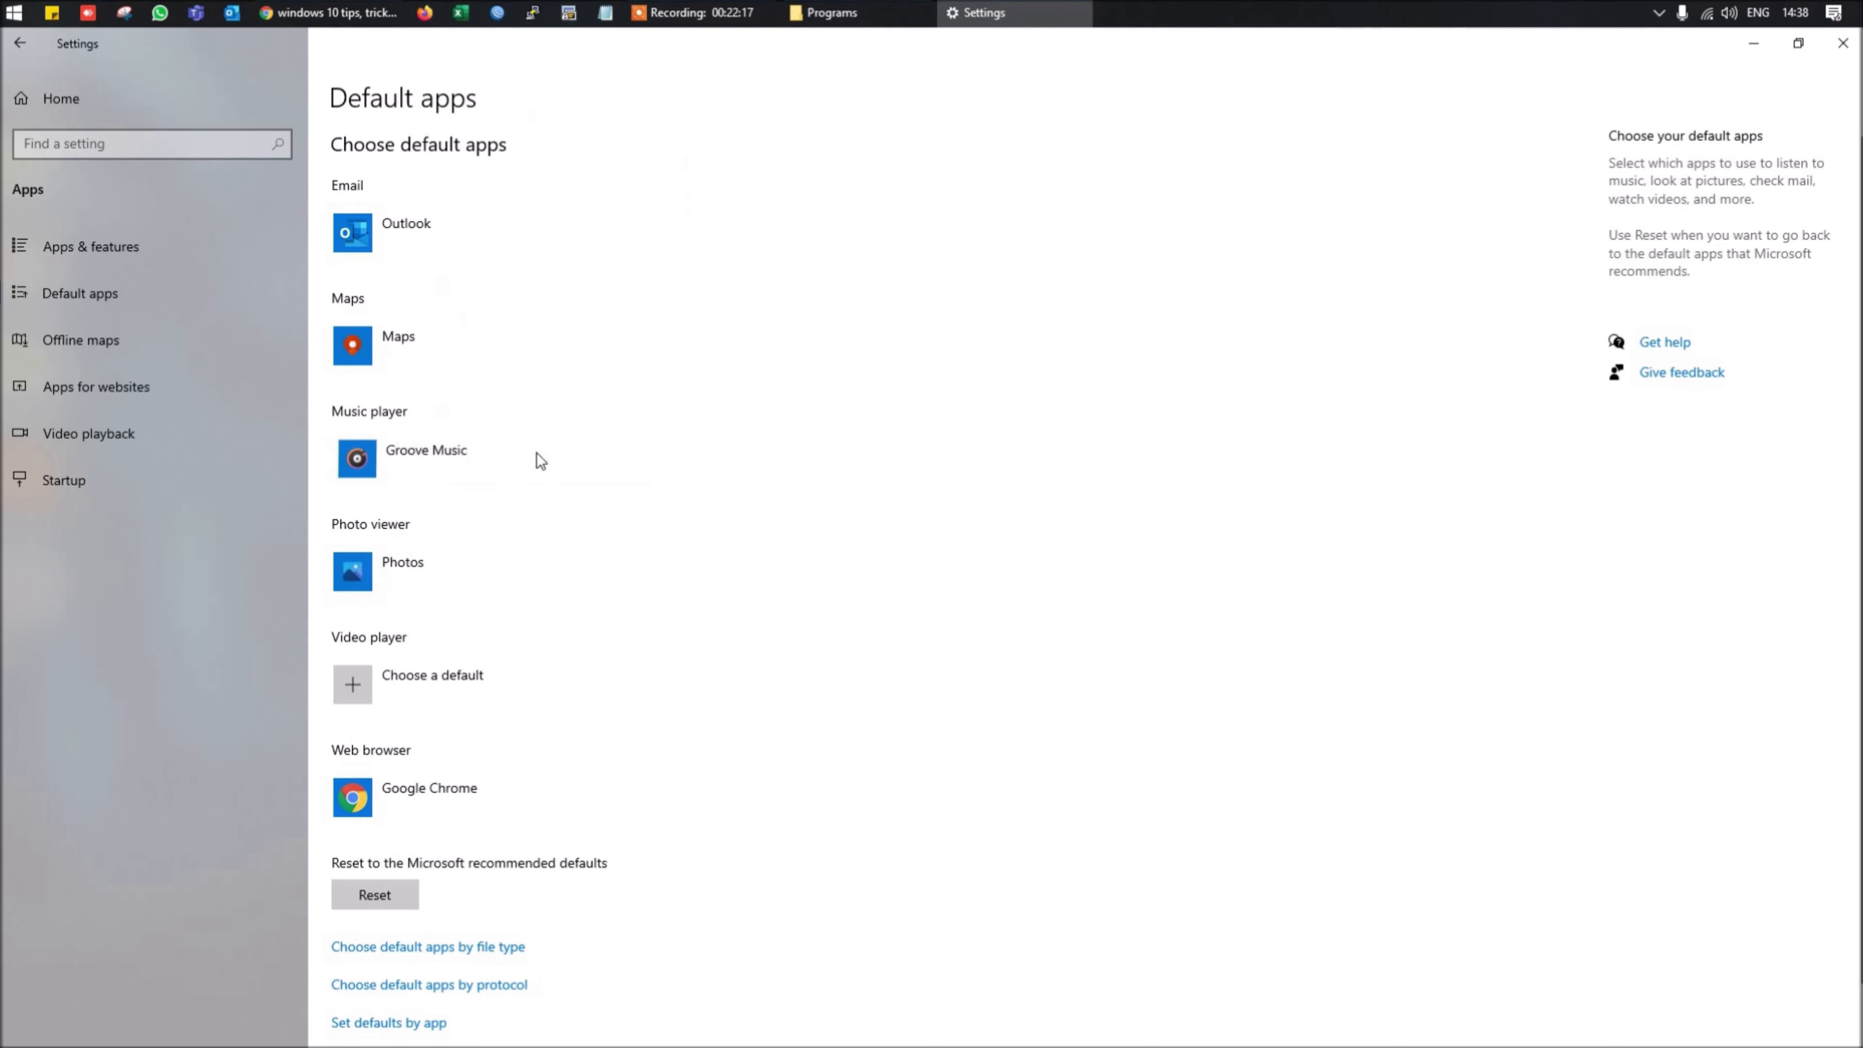
{"action": "left_click", "coordinate": [604, 256]}
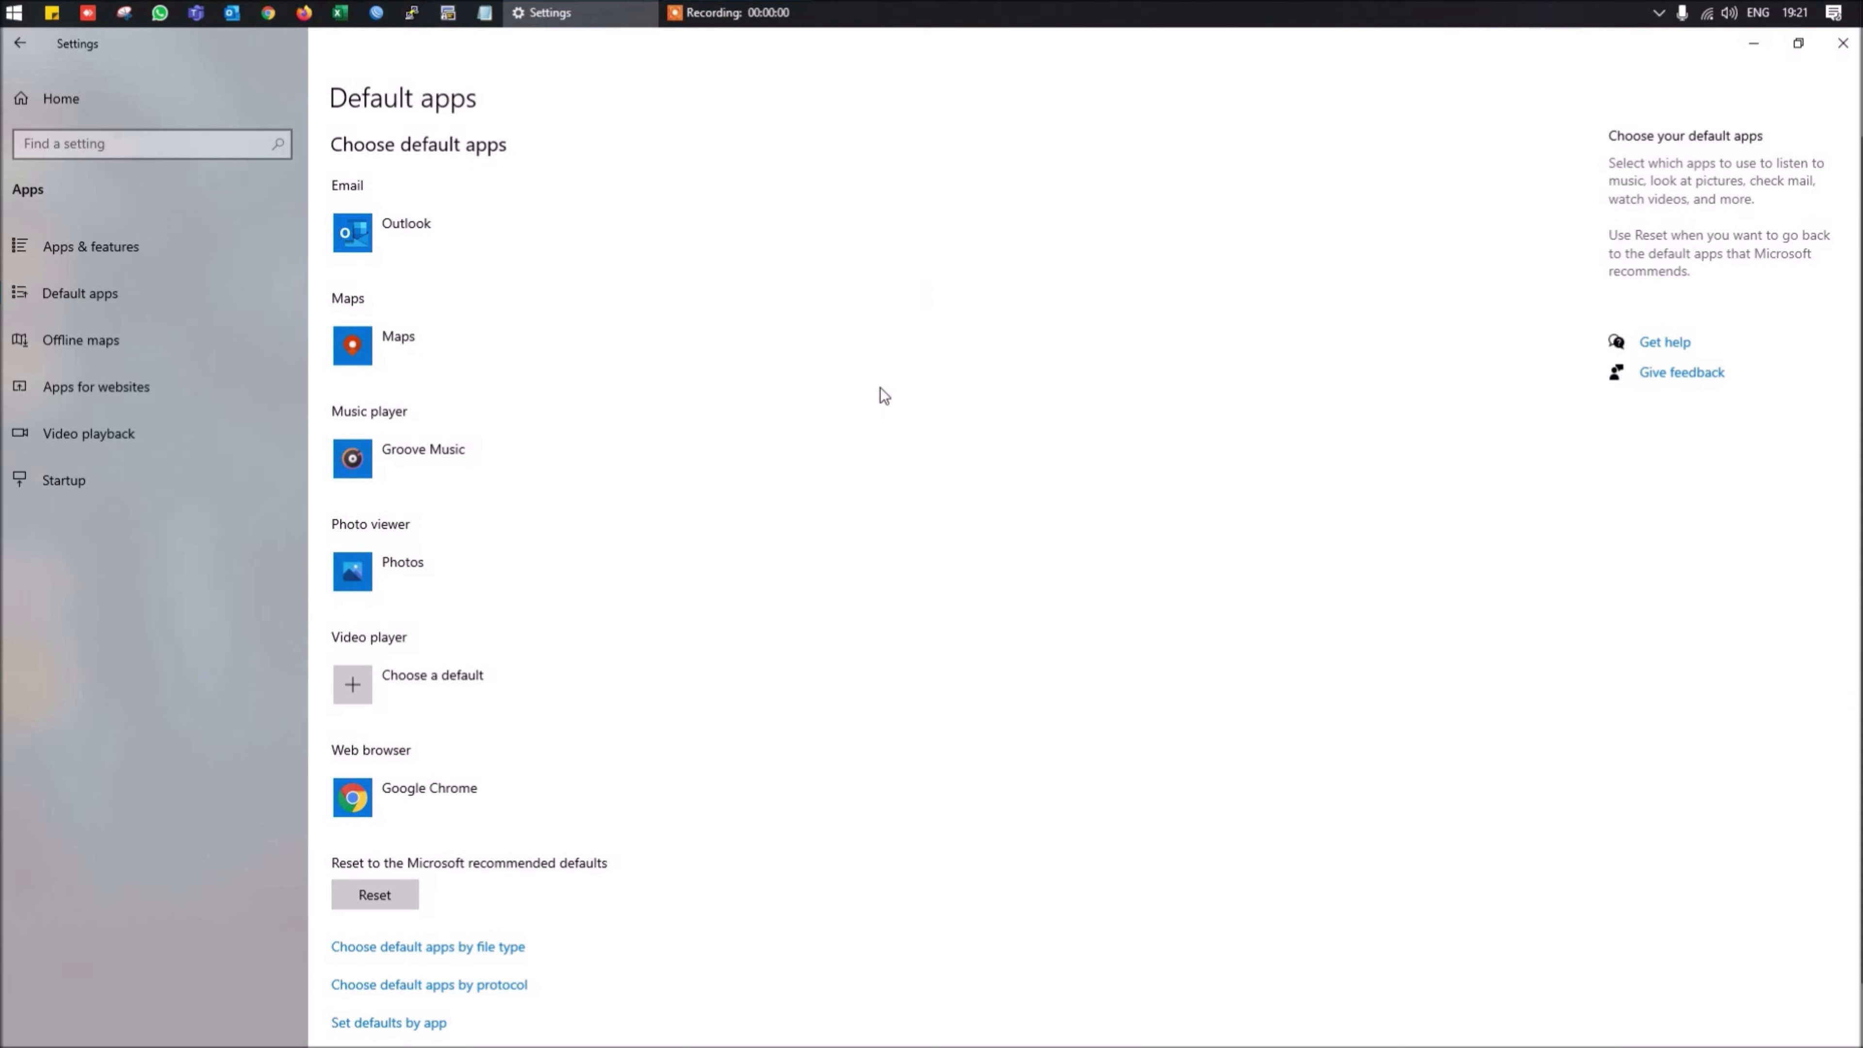
View the alternatives for the default photo viewer and choose Google Chrome as the default web browser
{"action": "left_click", "coordinate": [490, 576]}
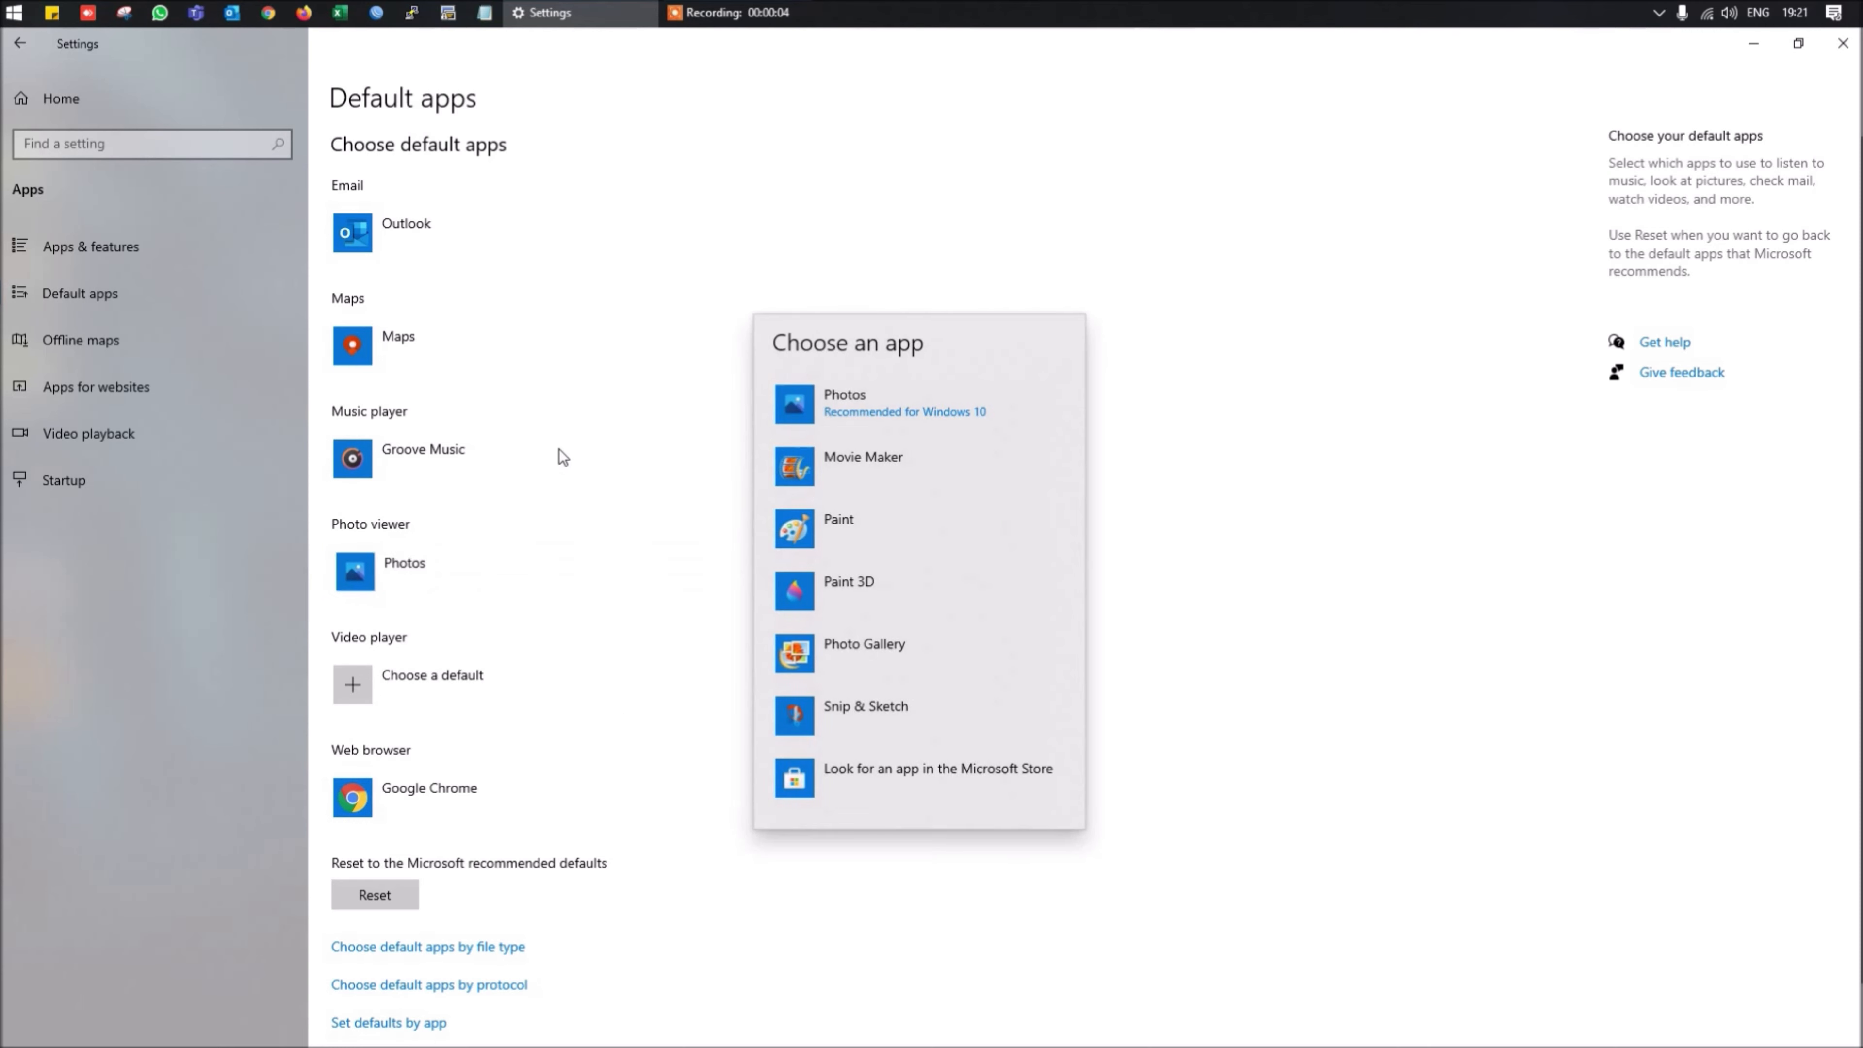
{"action": "left_click", "coordinate": [535, 702]}
{"action": "left_click", "coordinate": [442, 807]}
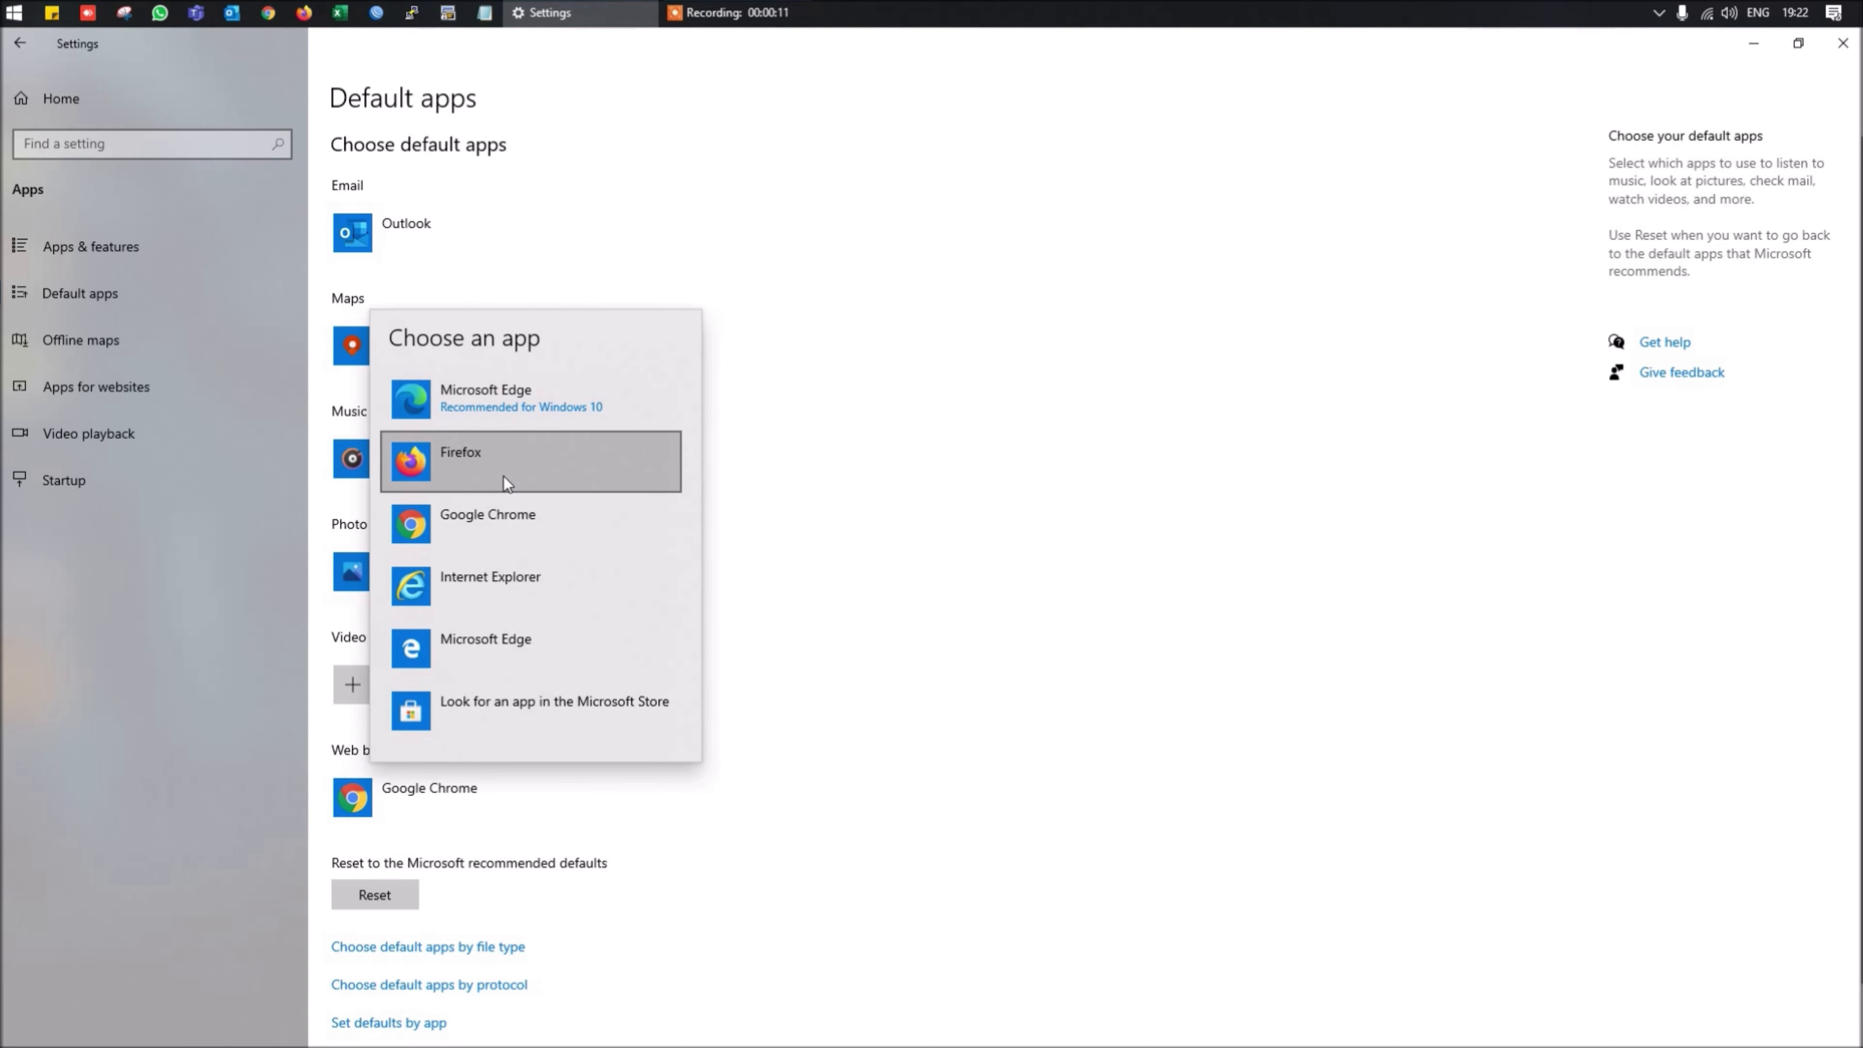
{"action": "left_click", "coordinate": [526, 522]}
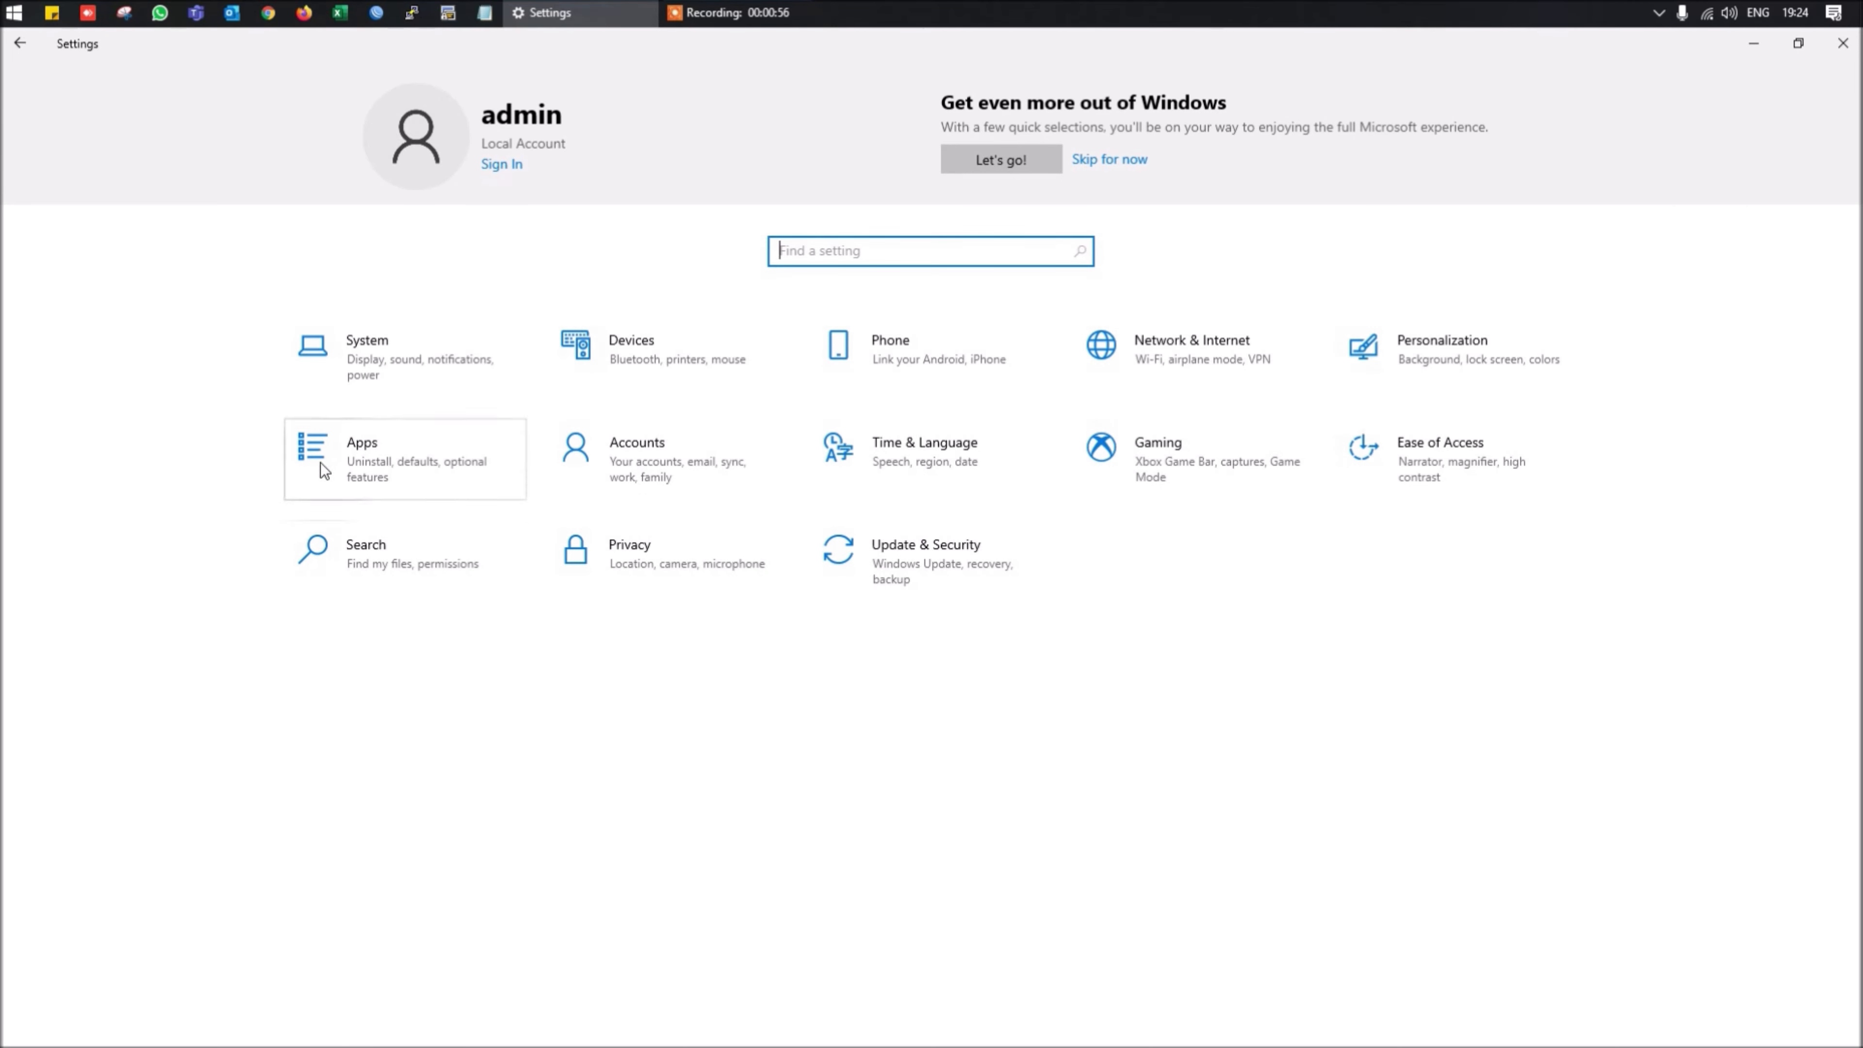
Open the System display settings and examine the scaling options for text, apps and other items
{"action": "left_click", "coordinate": [363, 361]}
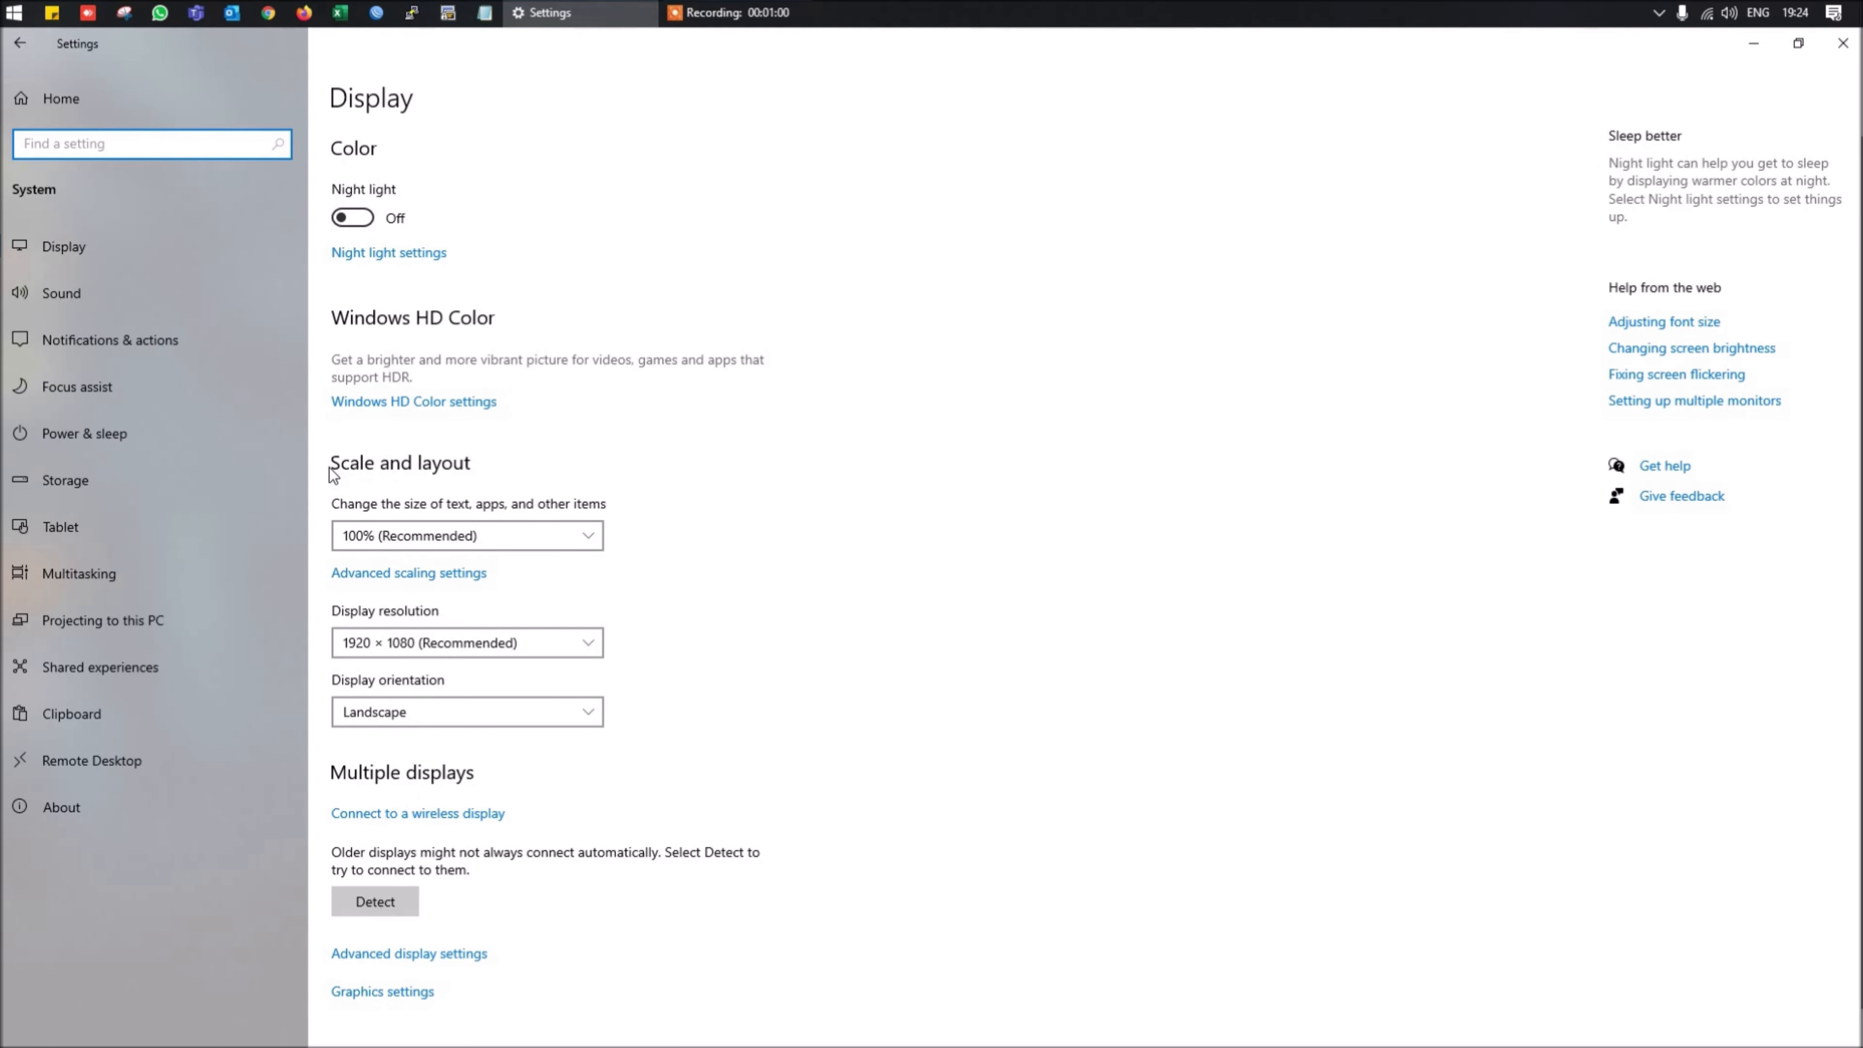
{"action": "left_click", "coordinate": [550, 547]}
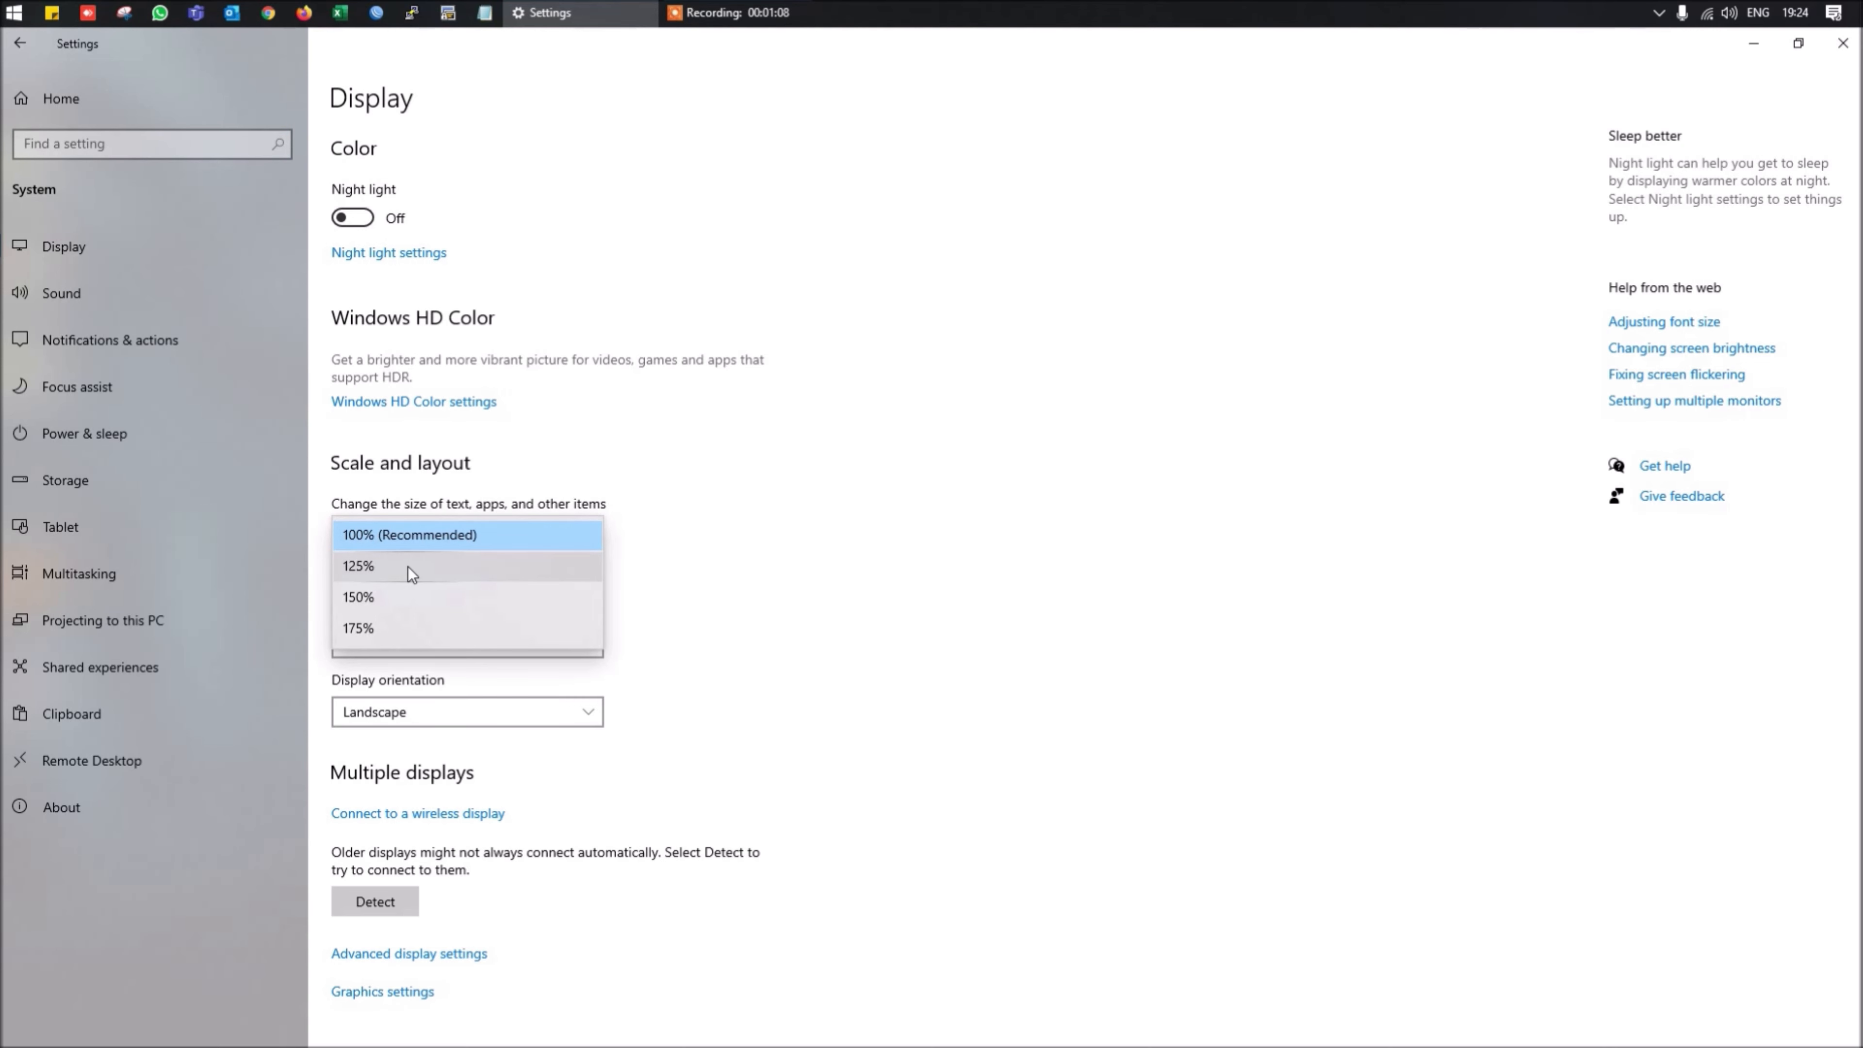
{"action": "left_click", "coordinate": [768, 574]}
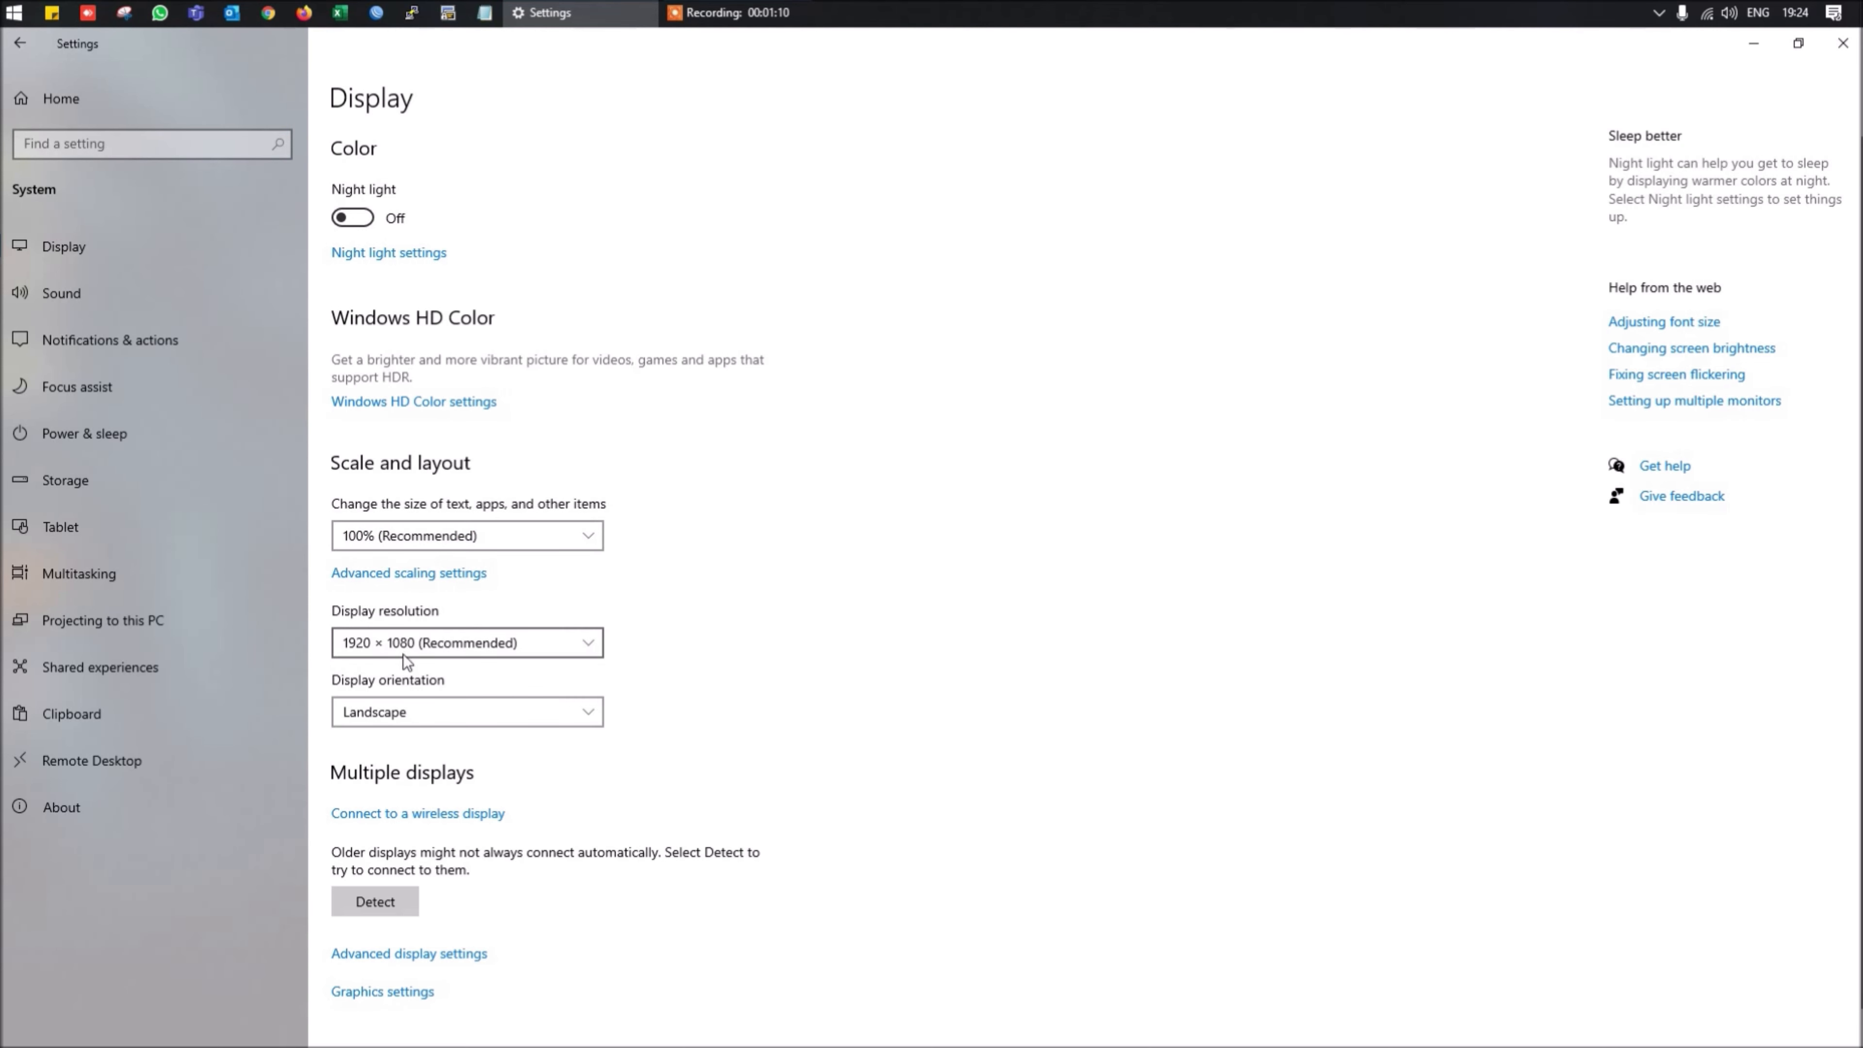
Examine the list of available display resolutions without changing the current one
{"action": "left_click", "coordinate": [546, 645]}
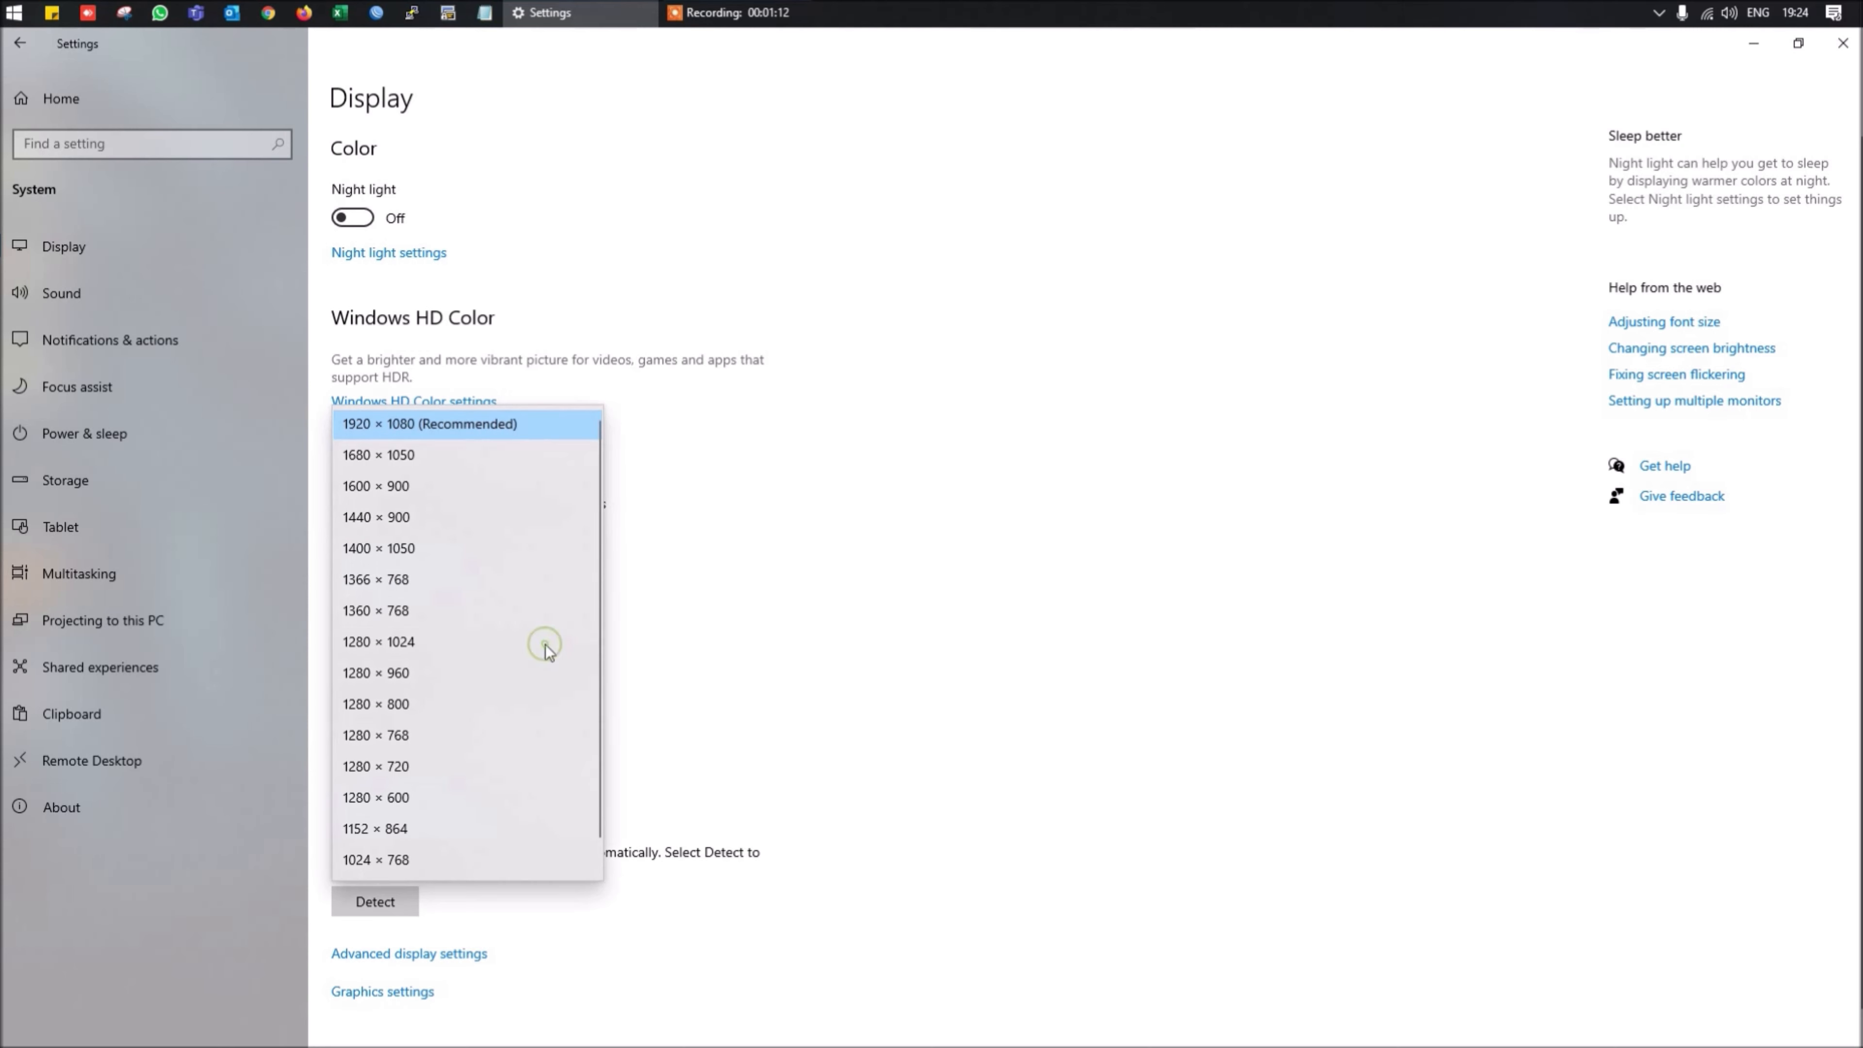
{"action": "scroll", "coordinate": [501, 558], "scroll_direction": "down", "scroll_amount": 1}
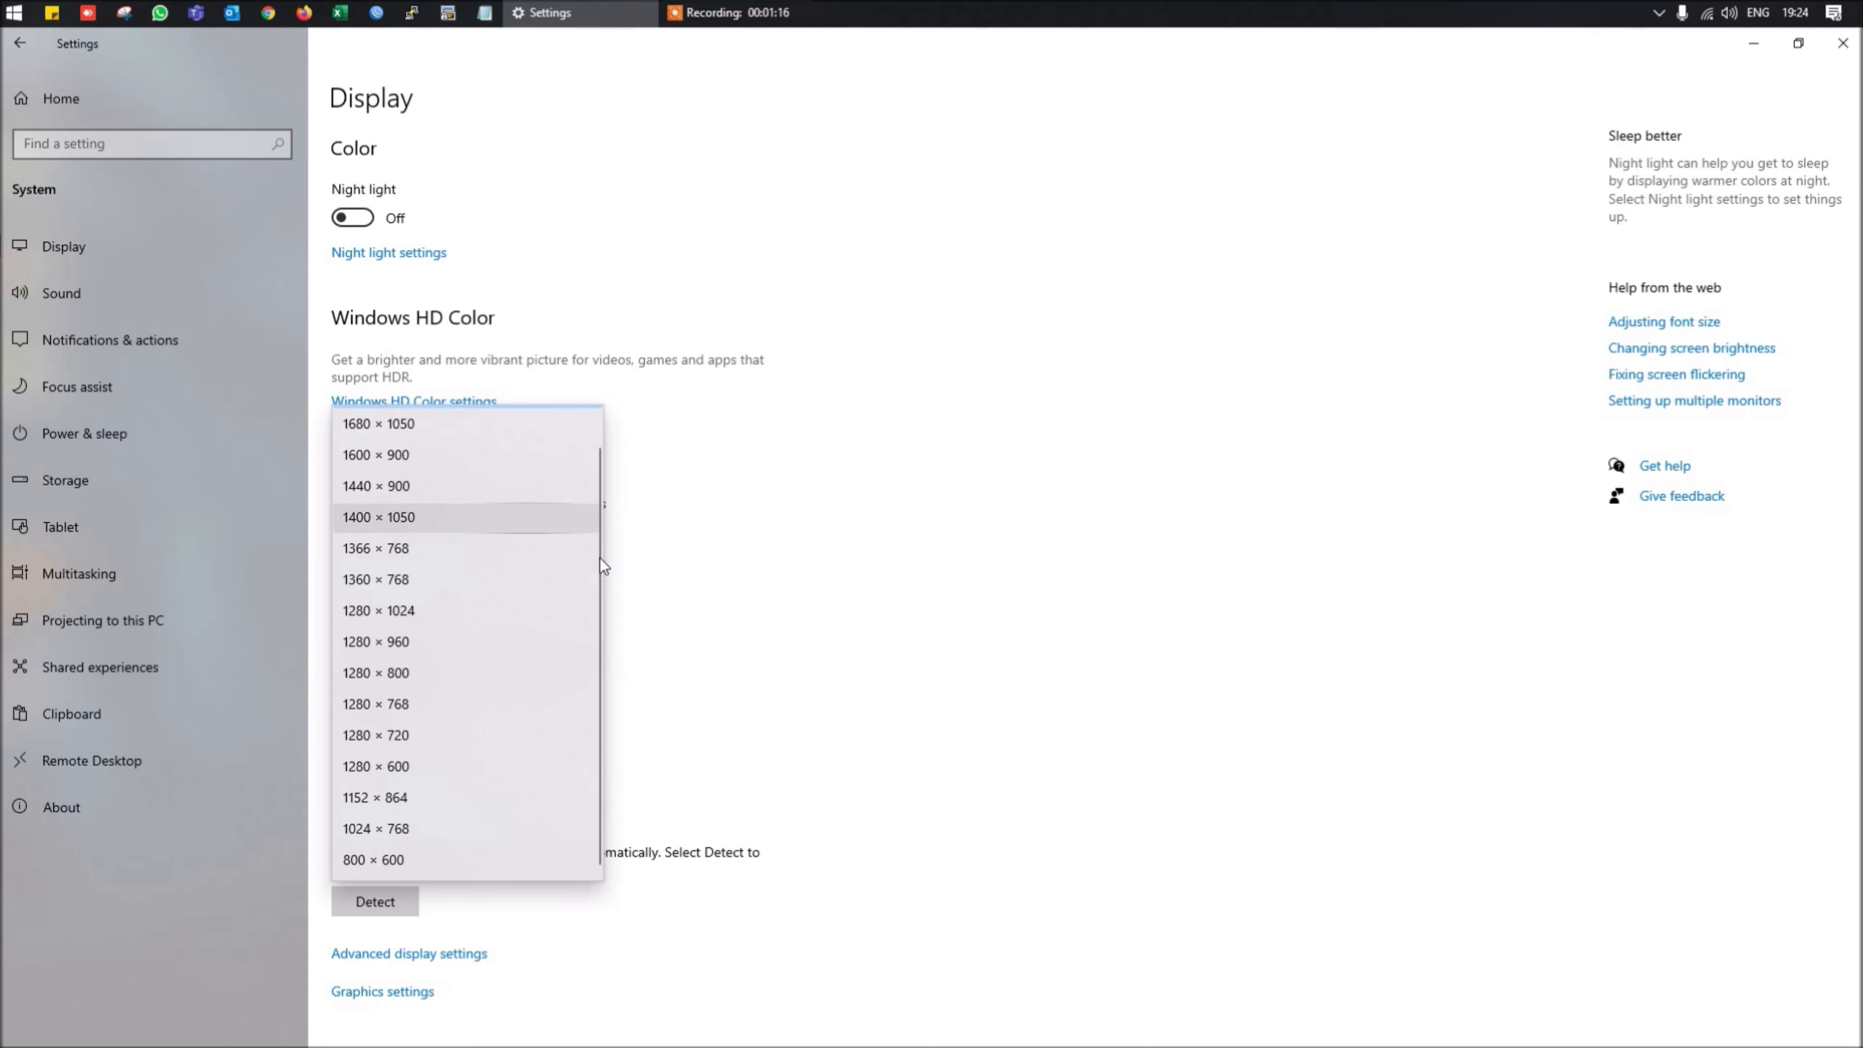
{"action": "scroll", "coordinate": [470, 508], "scroll_direction": "up", "scroll_amount": 1}
{"action": "left_click", "coordinate": [797, 533]}
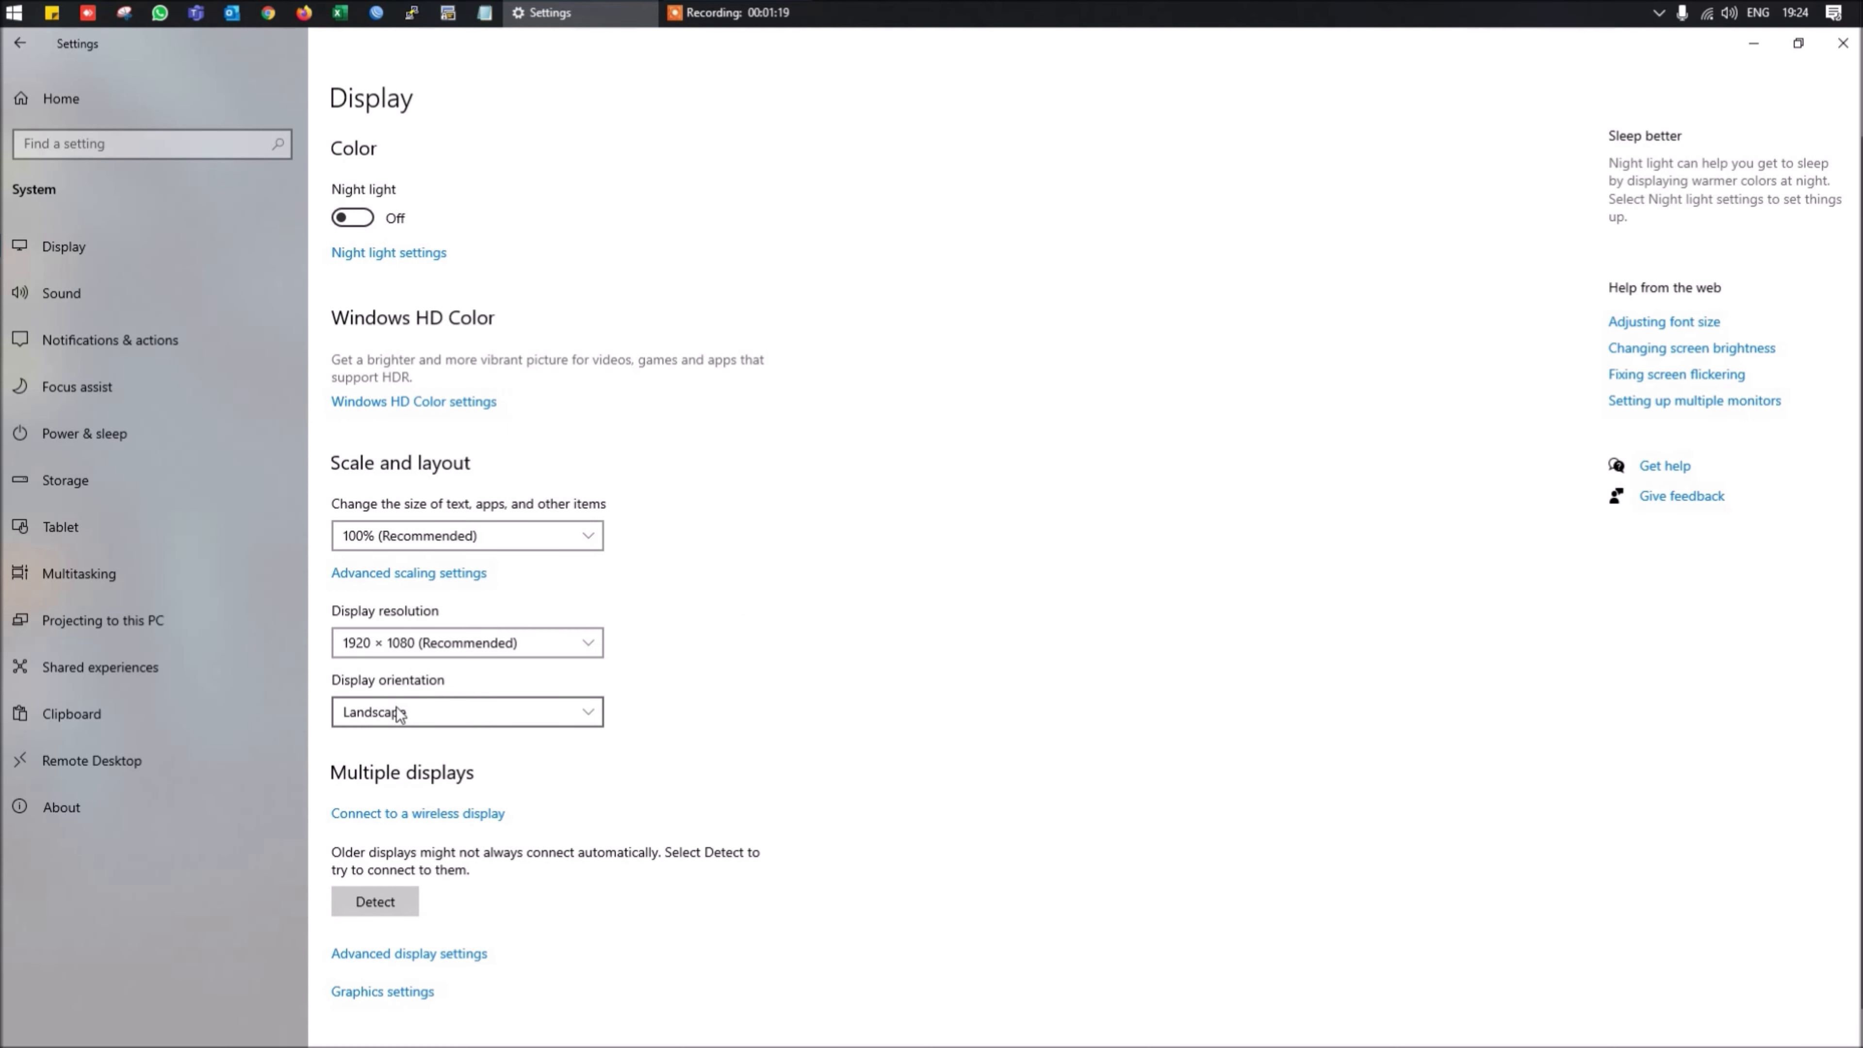
Check the display orientation options and open the Sound settings page
{"action": "left_click", "coordinate": [386, 715]}
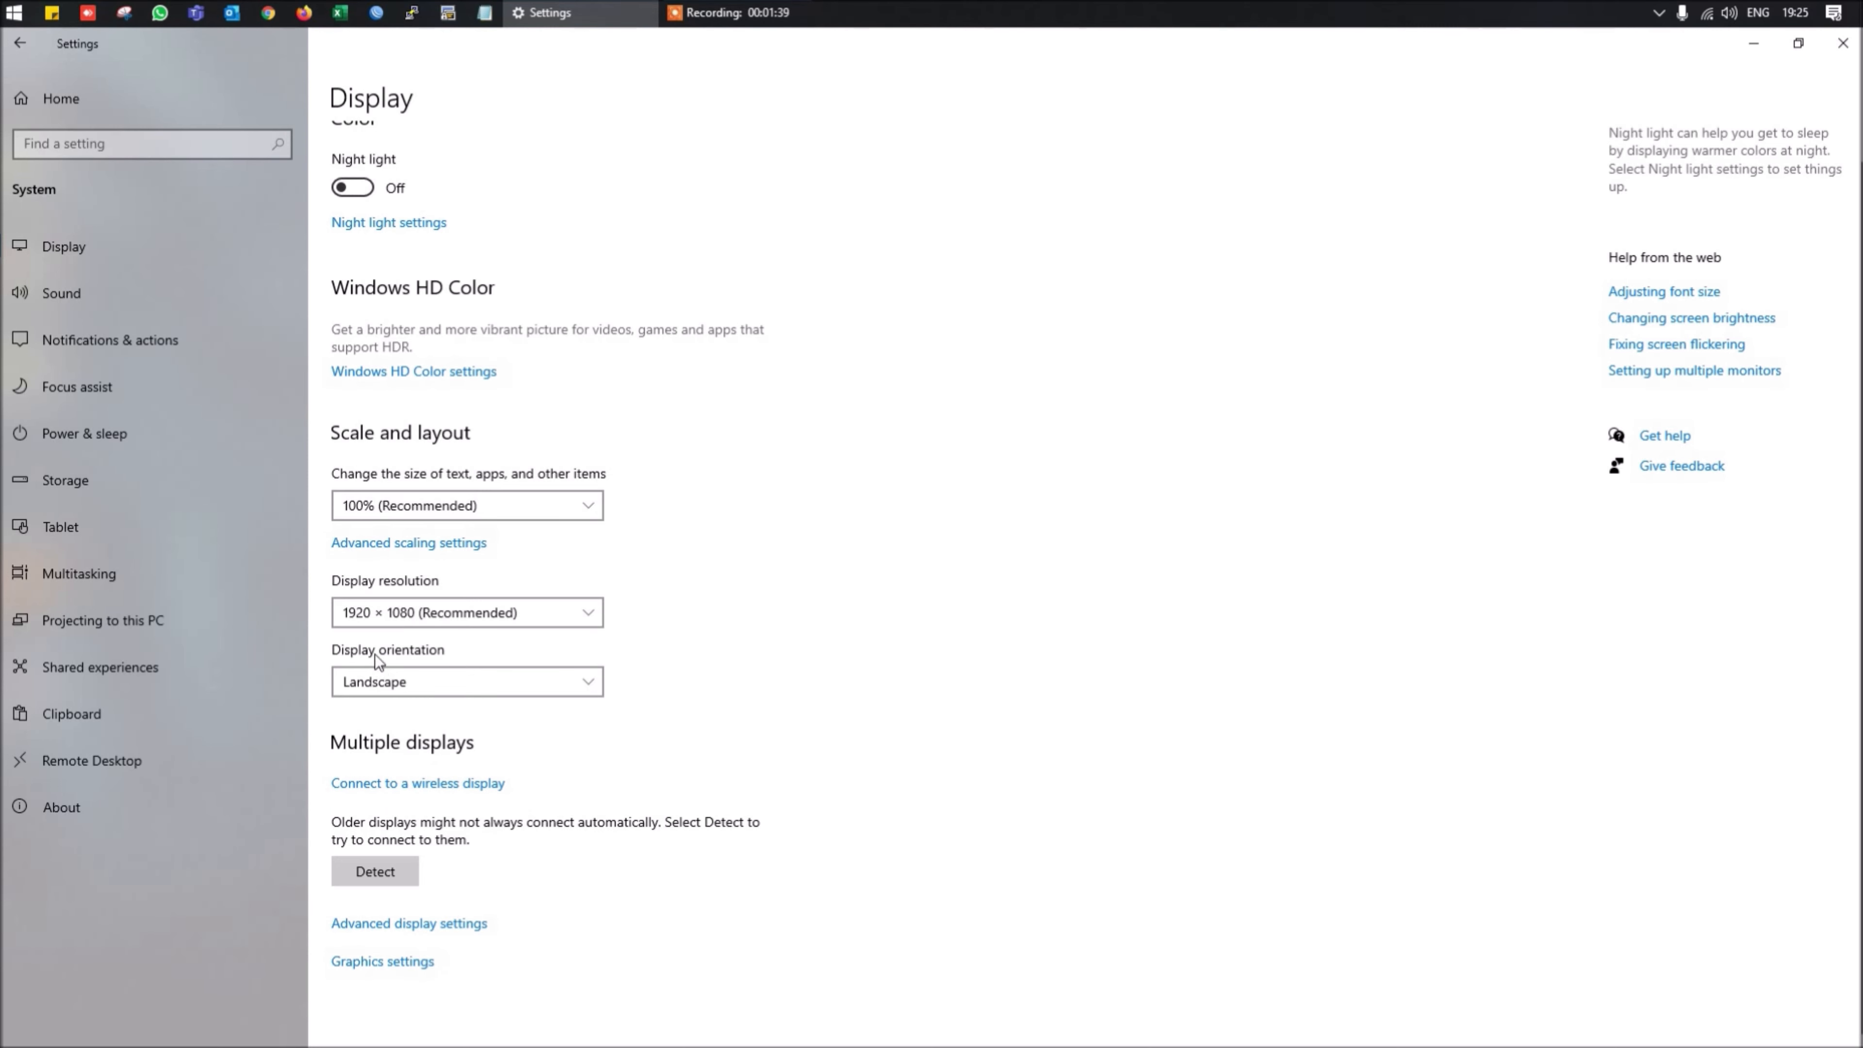
{"action": "left_click", "coordinate": [73, 283]}
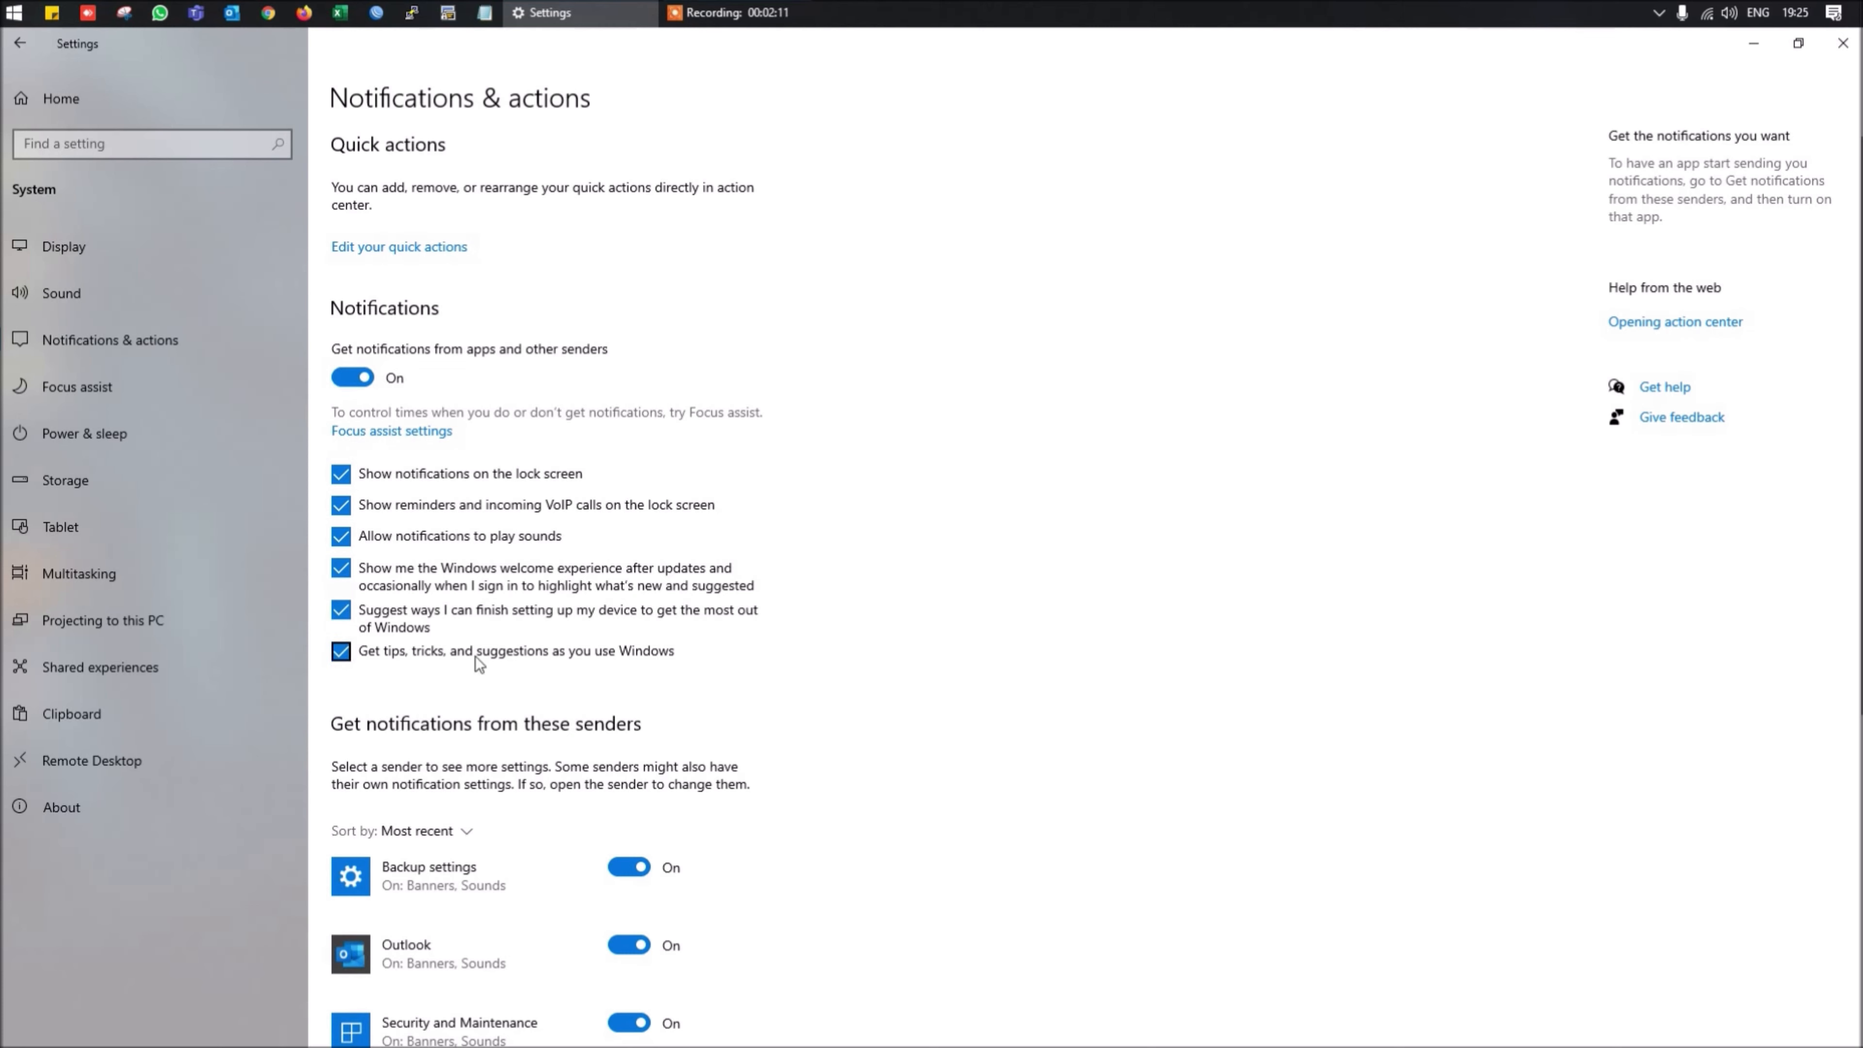
Check the action center's notifications and quick actions, and open the Power & sleep settings
{"action": "left_click", "coordinate": [1831, 15]}
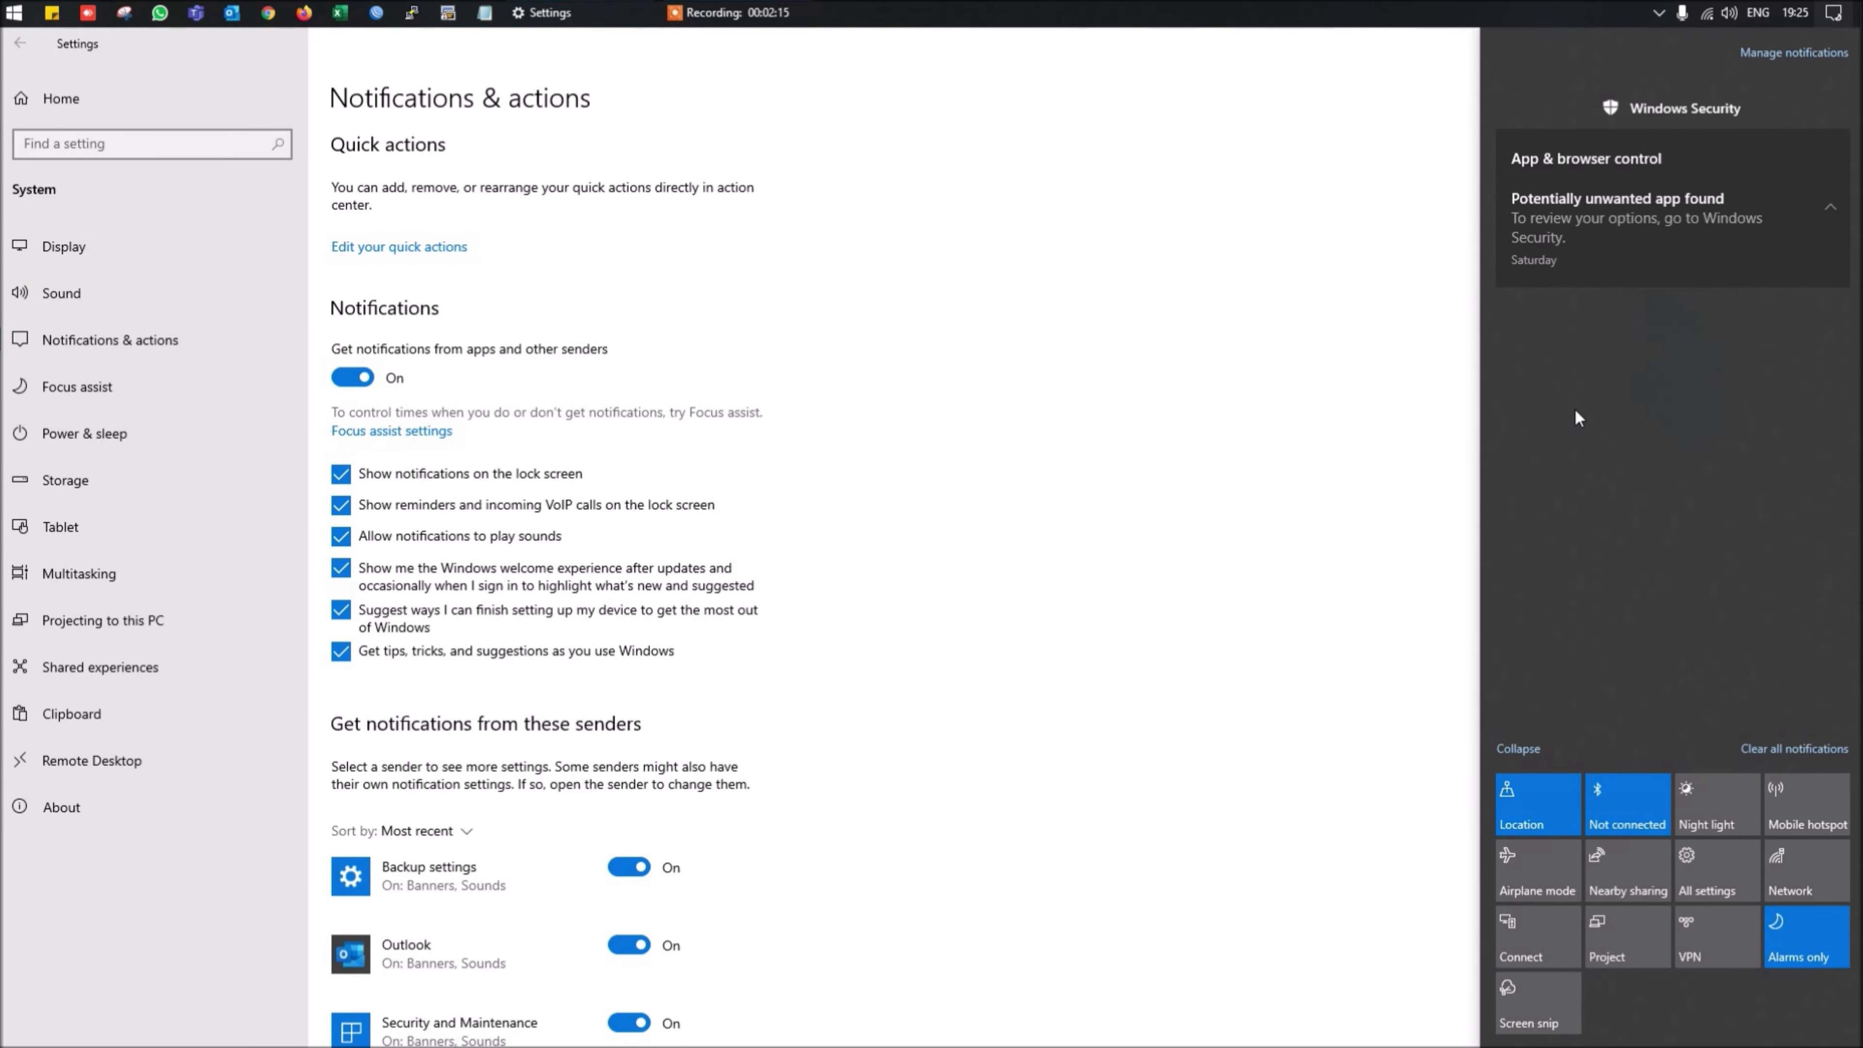
{"action": "left_click", "coordinate": [1115, 540]}
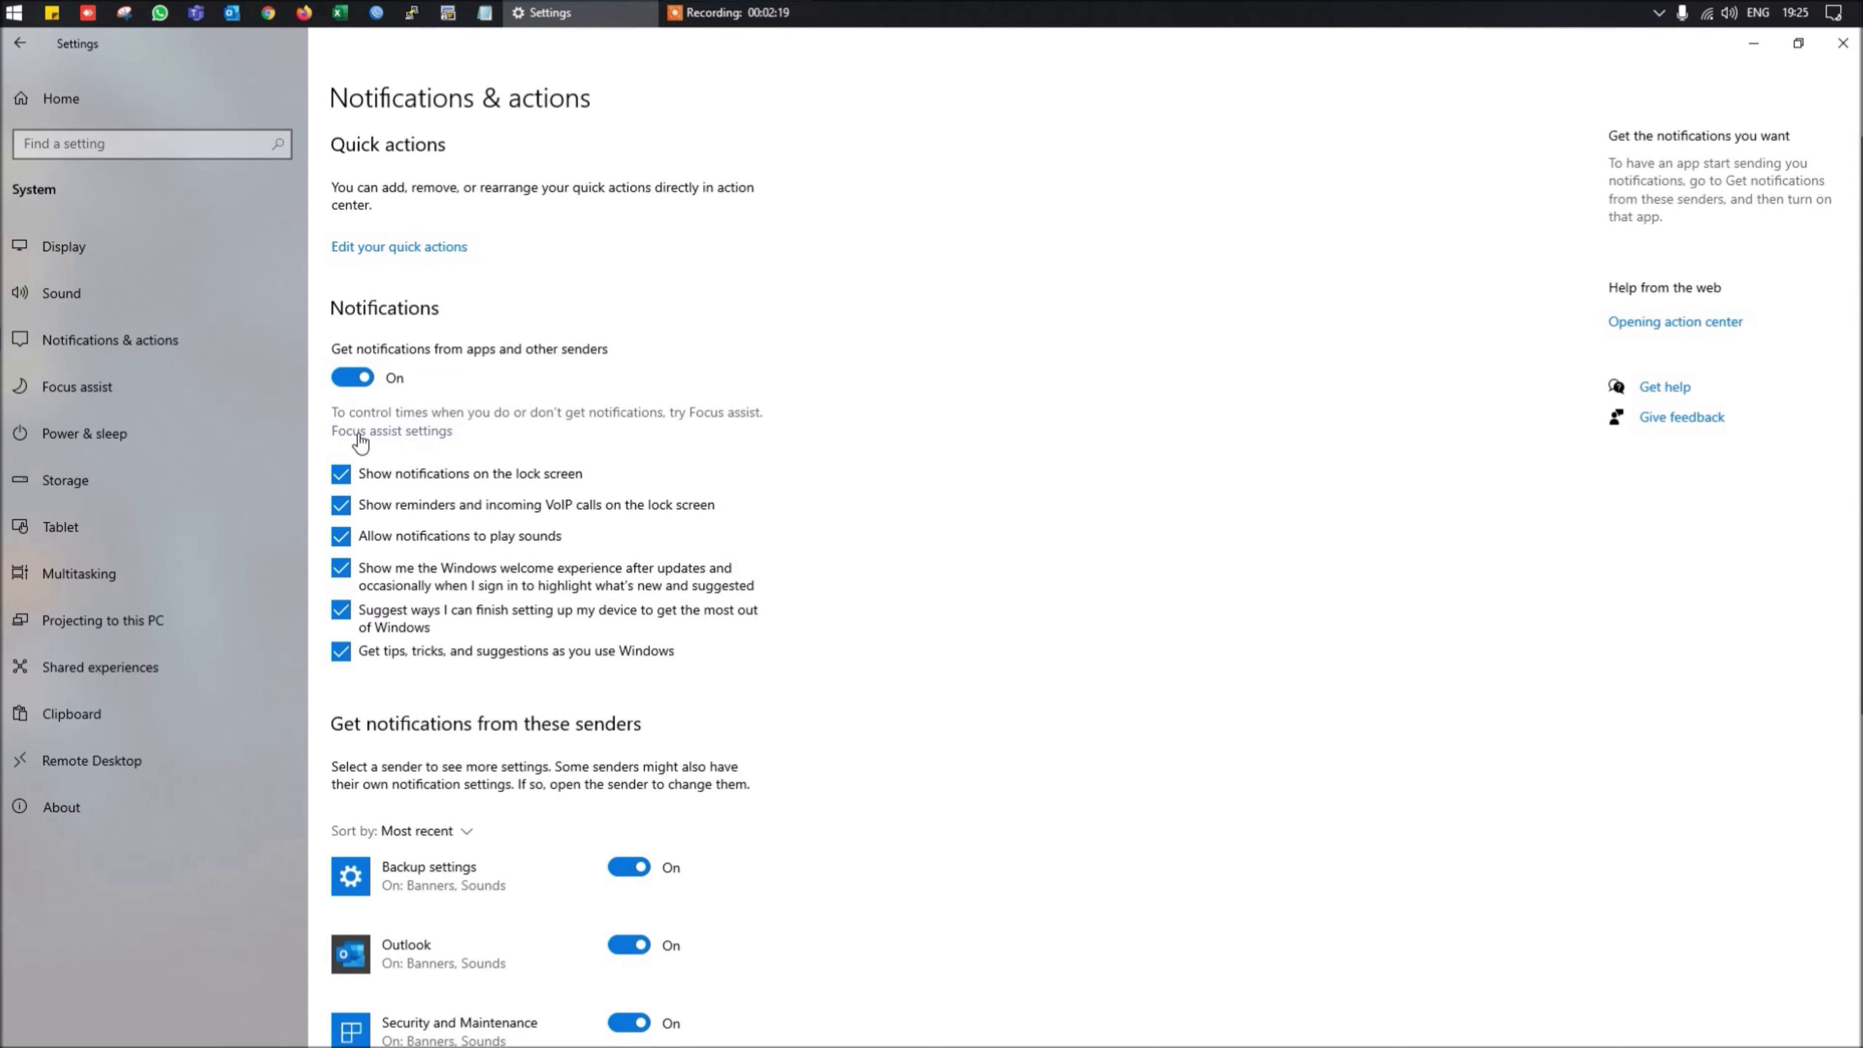
{"action": "left_click", "coordinate": [125, 441]}
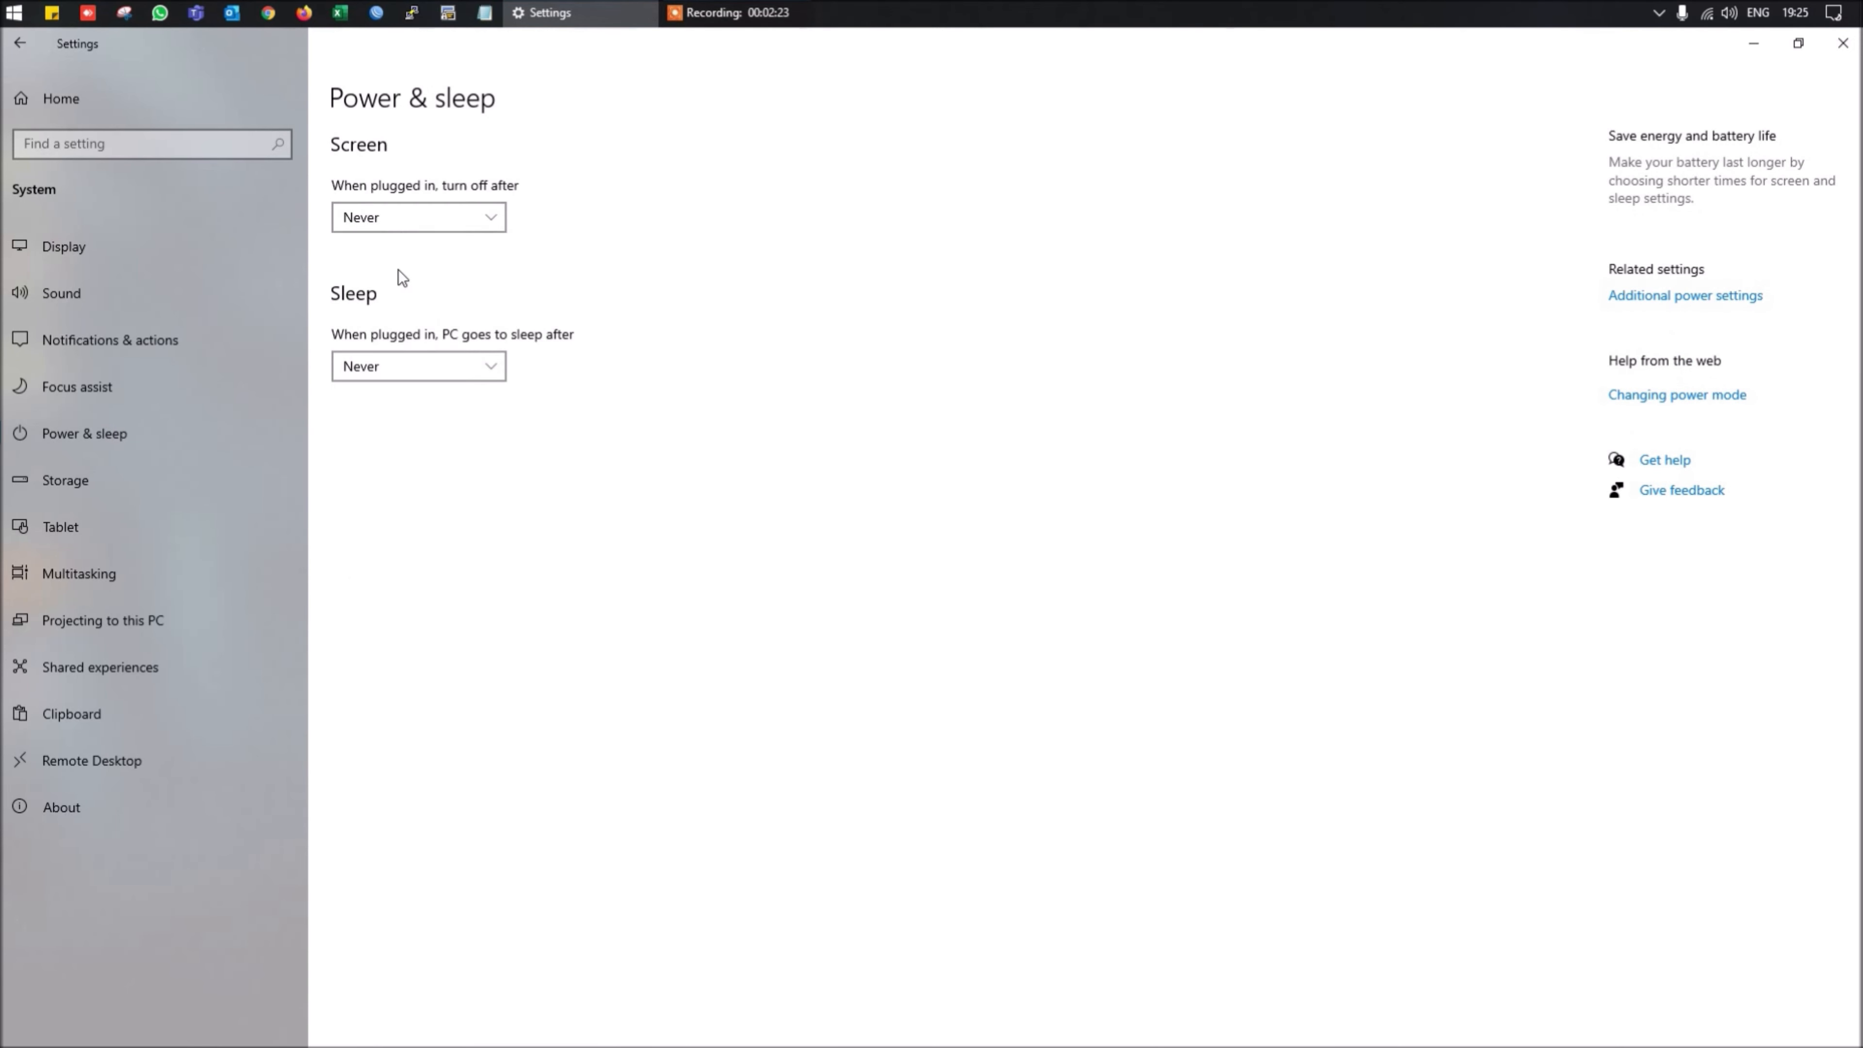
Examine the storage usage of Local Disk (C:) and its removable temporary files, then return to the Storage page
{"action": "left_click", "coordinate": [190, 495]}
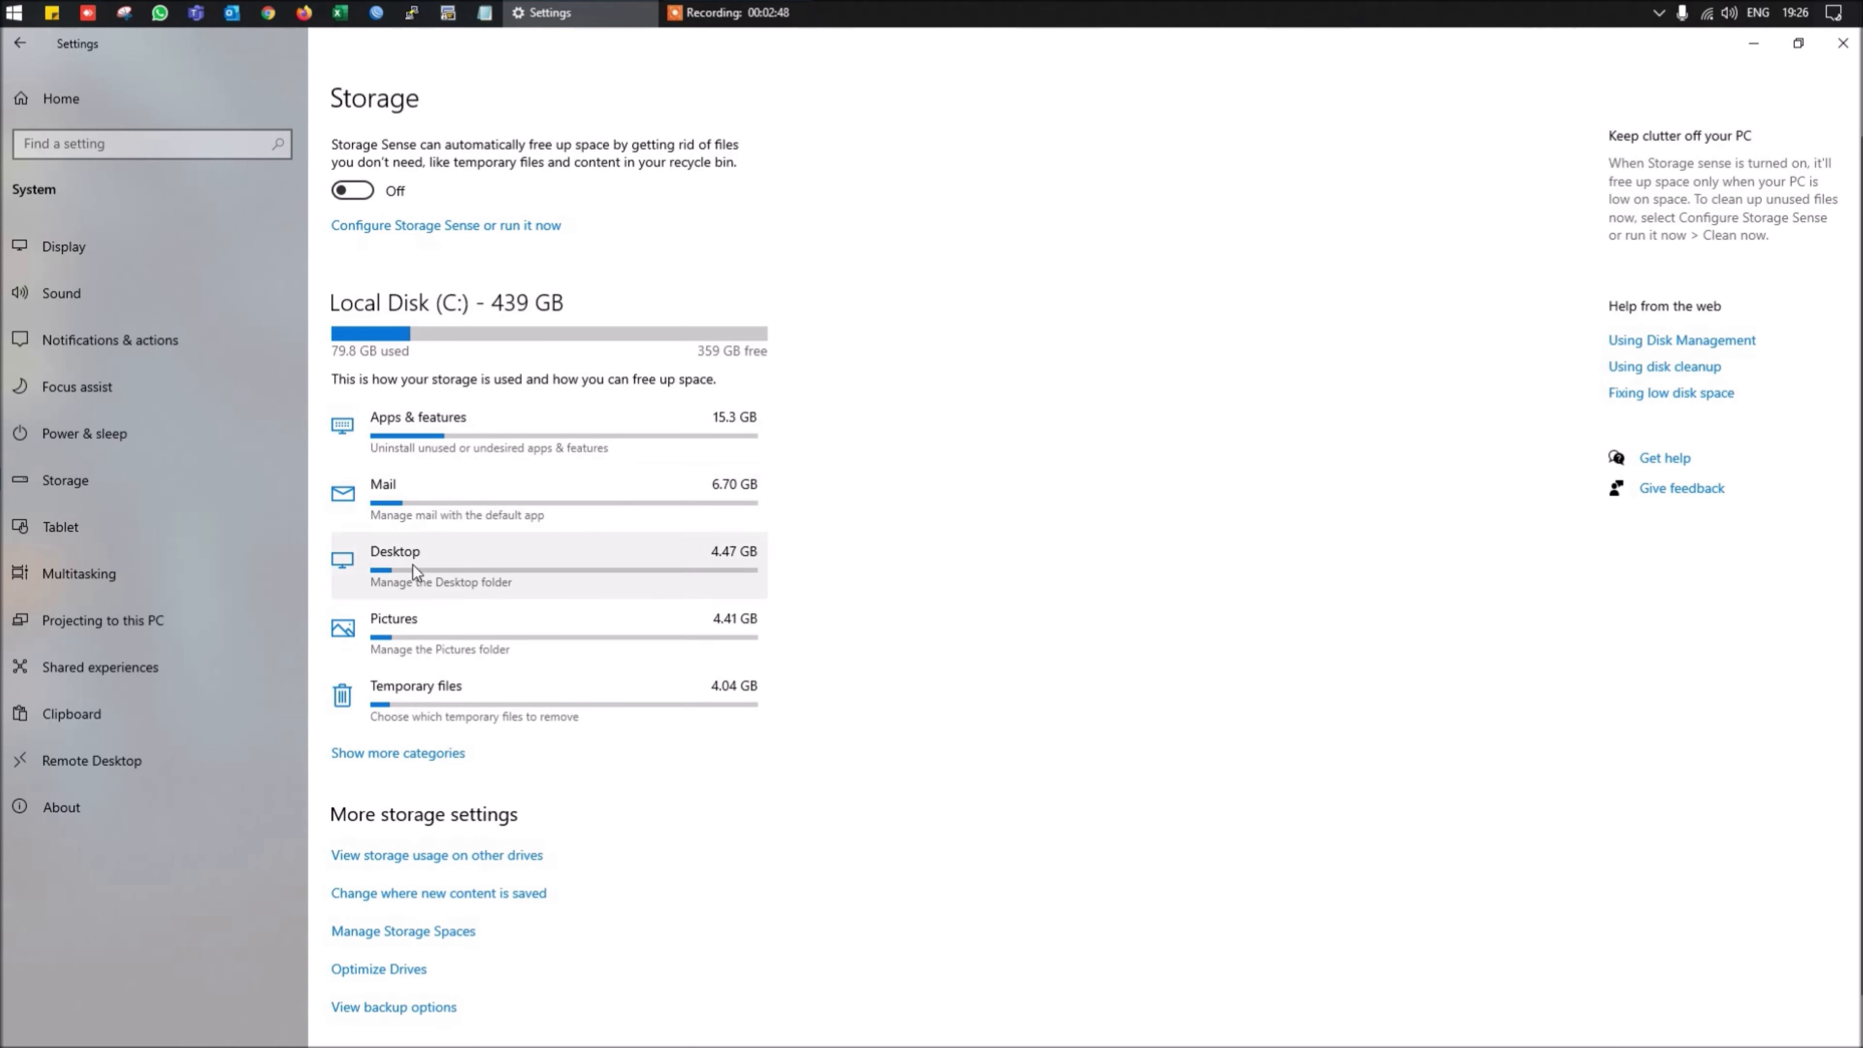
{"action": "left_click", "coordinate": [447, 704]}
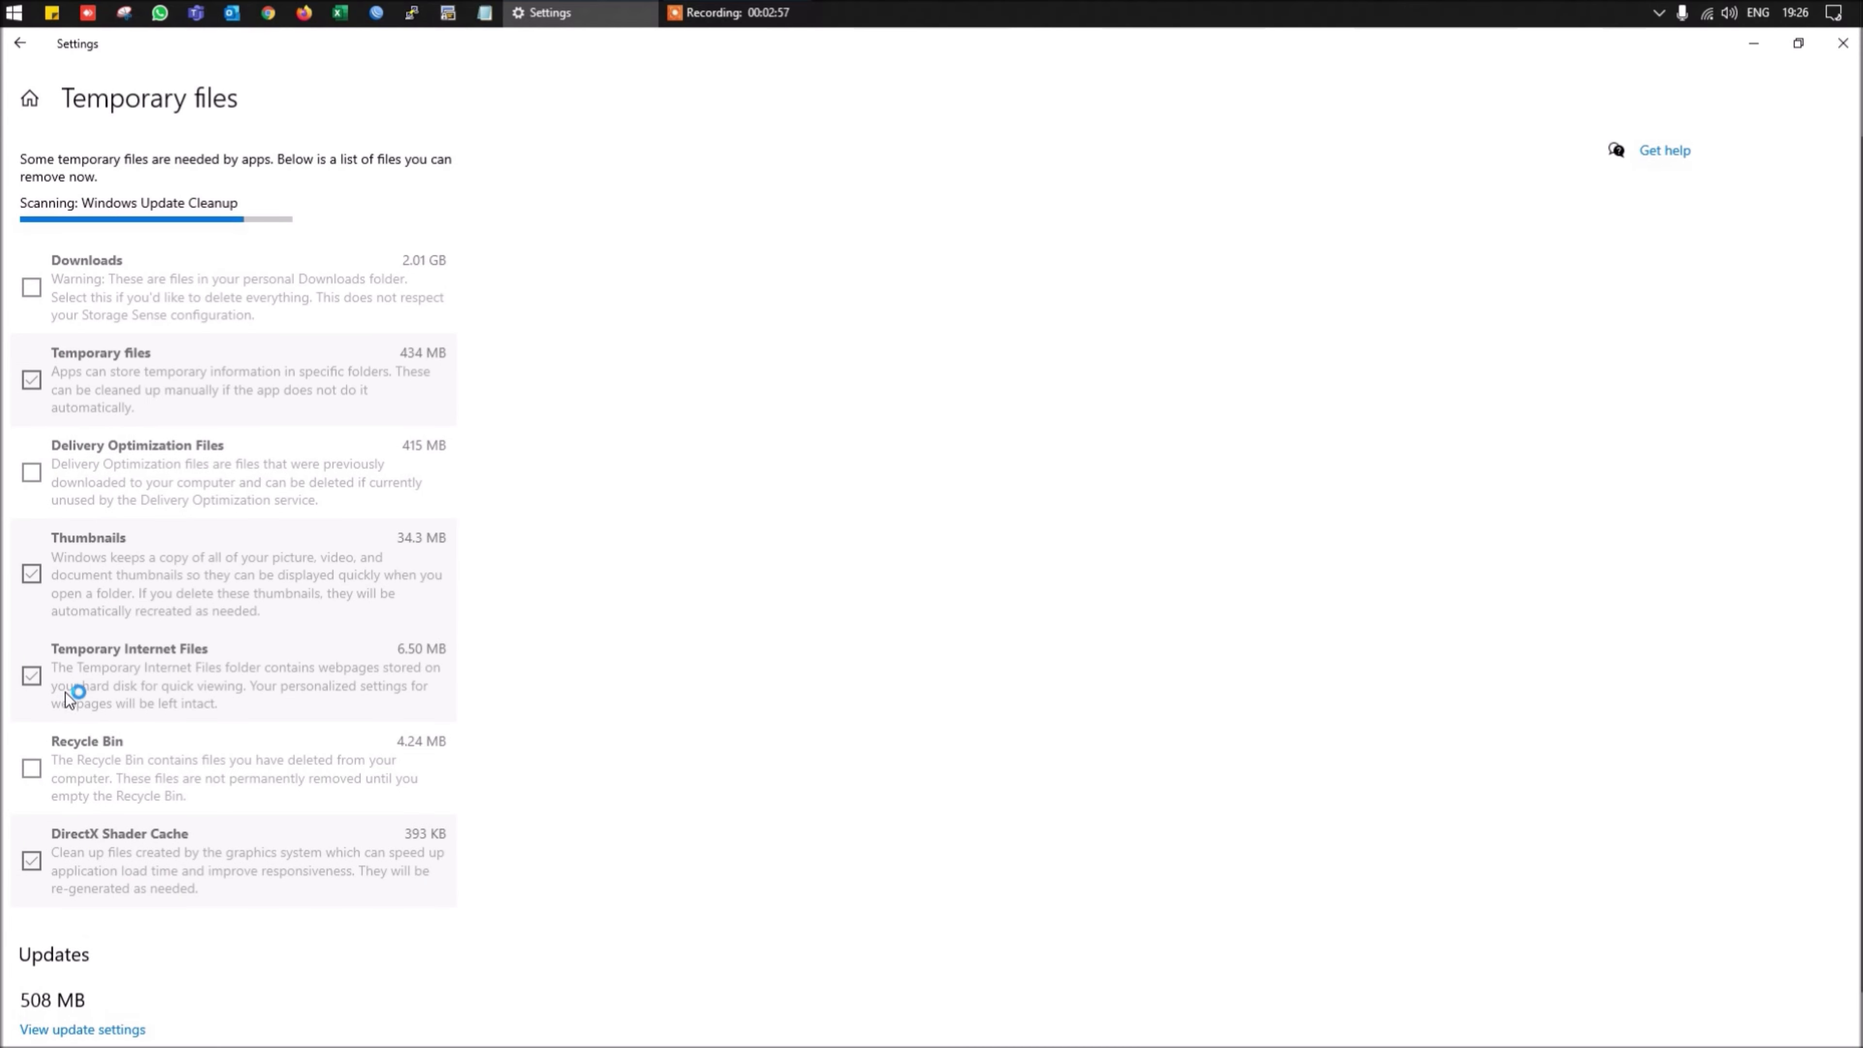
{"action": "scroll", "coordinate": [108, 888], "scroll_direction": "down", "scroll_amount": 2}
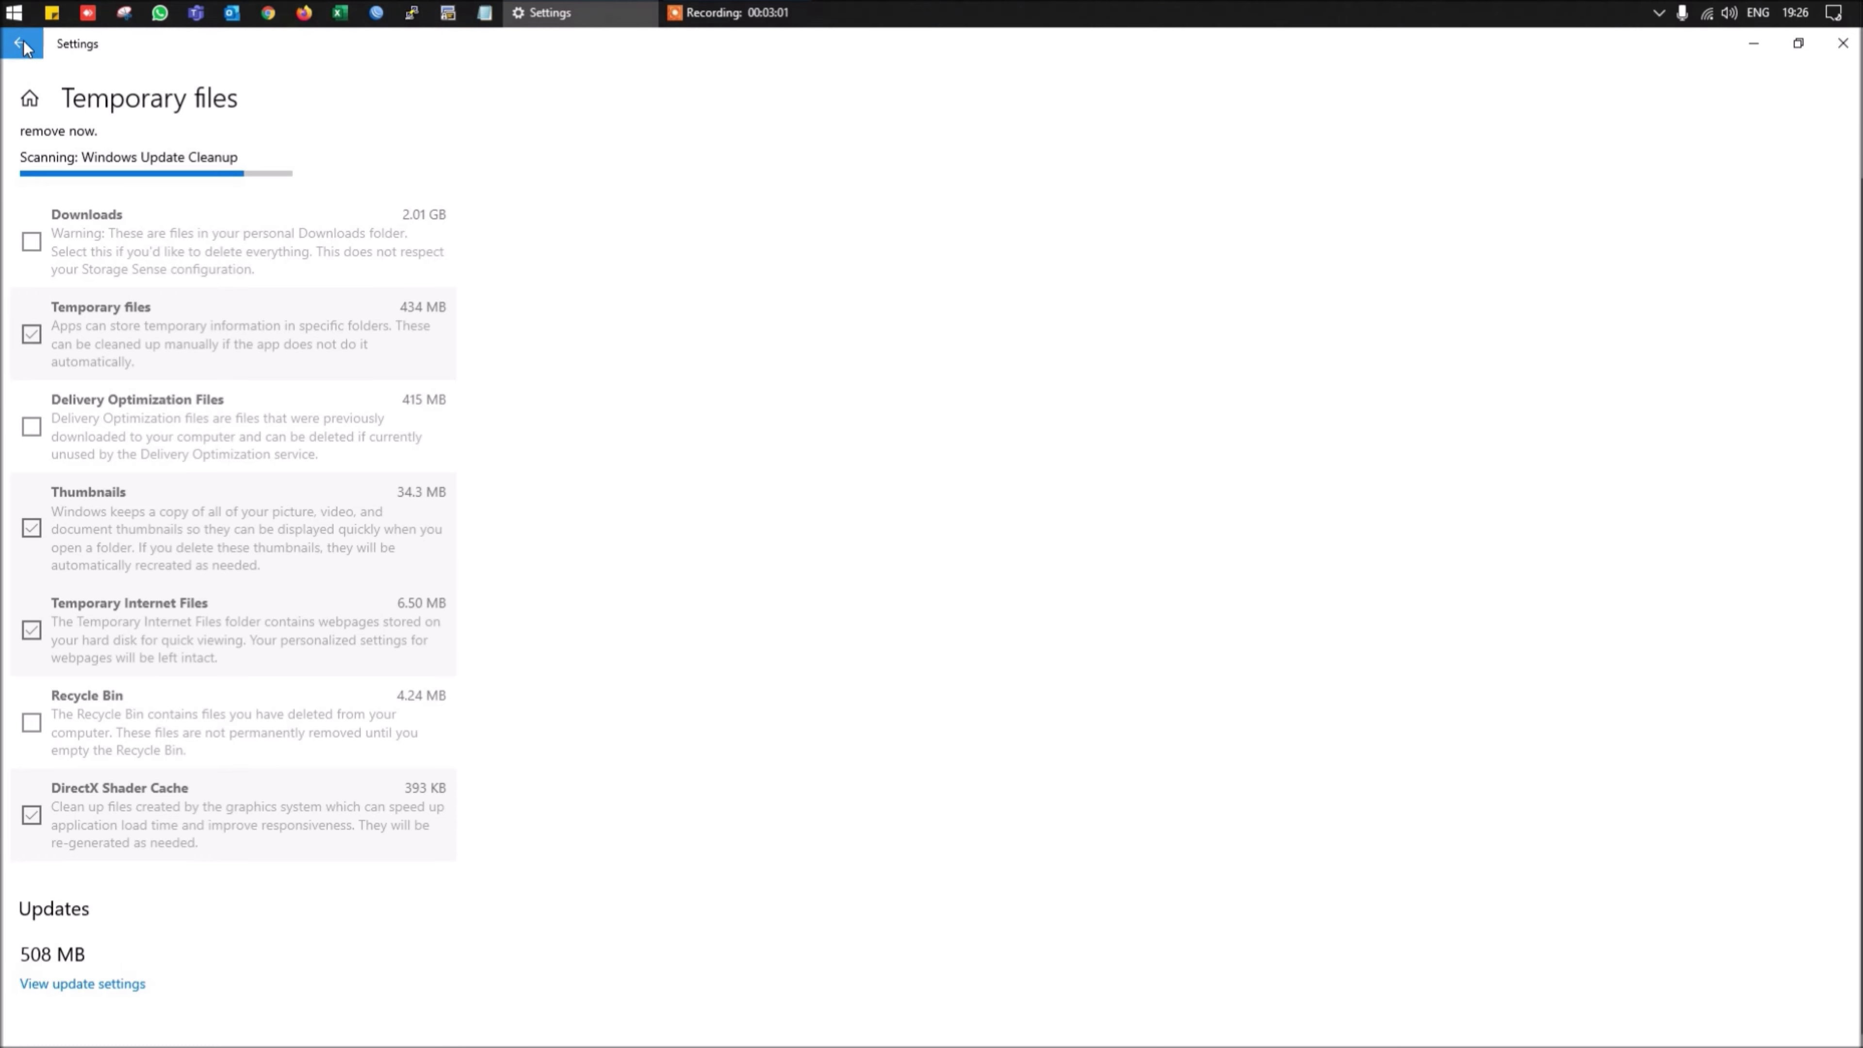
{"action": "left_click", "coordinate": [24, 47]}
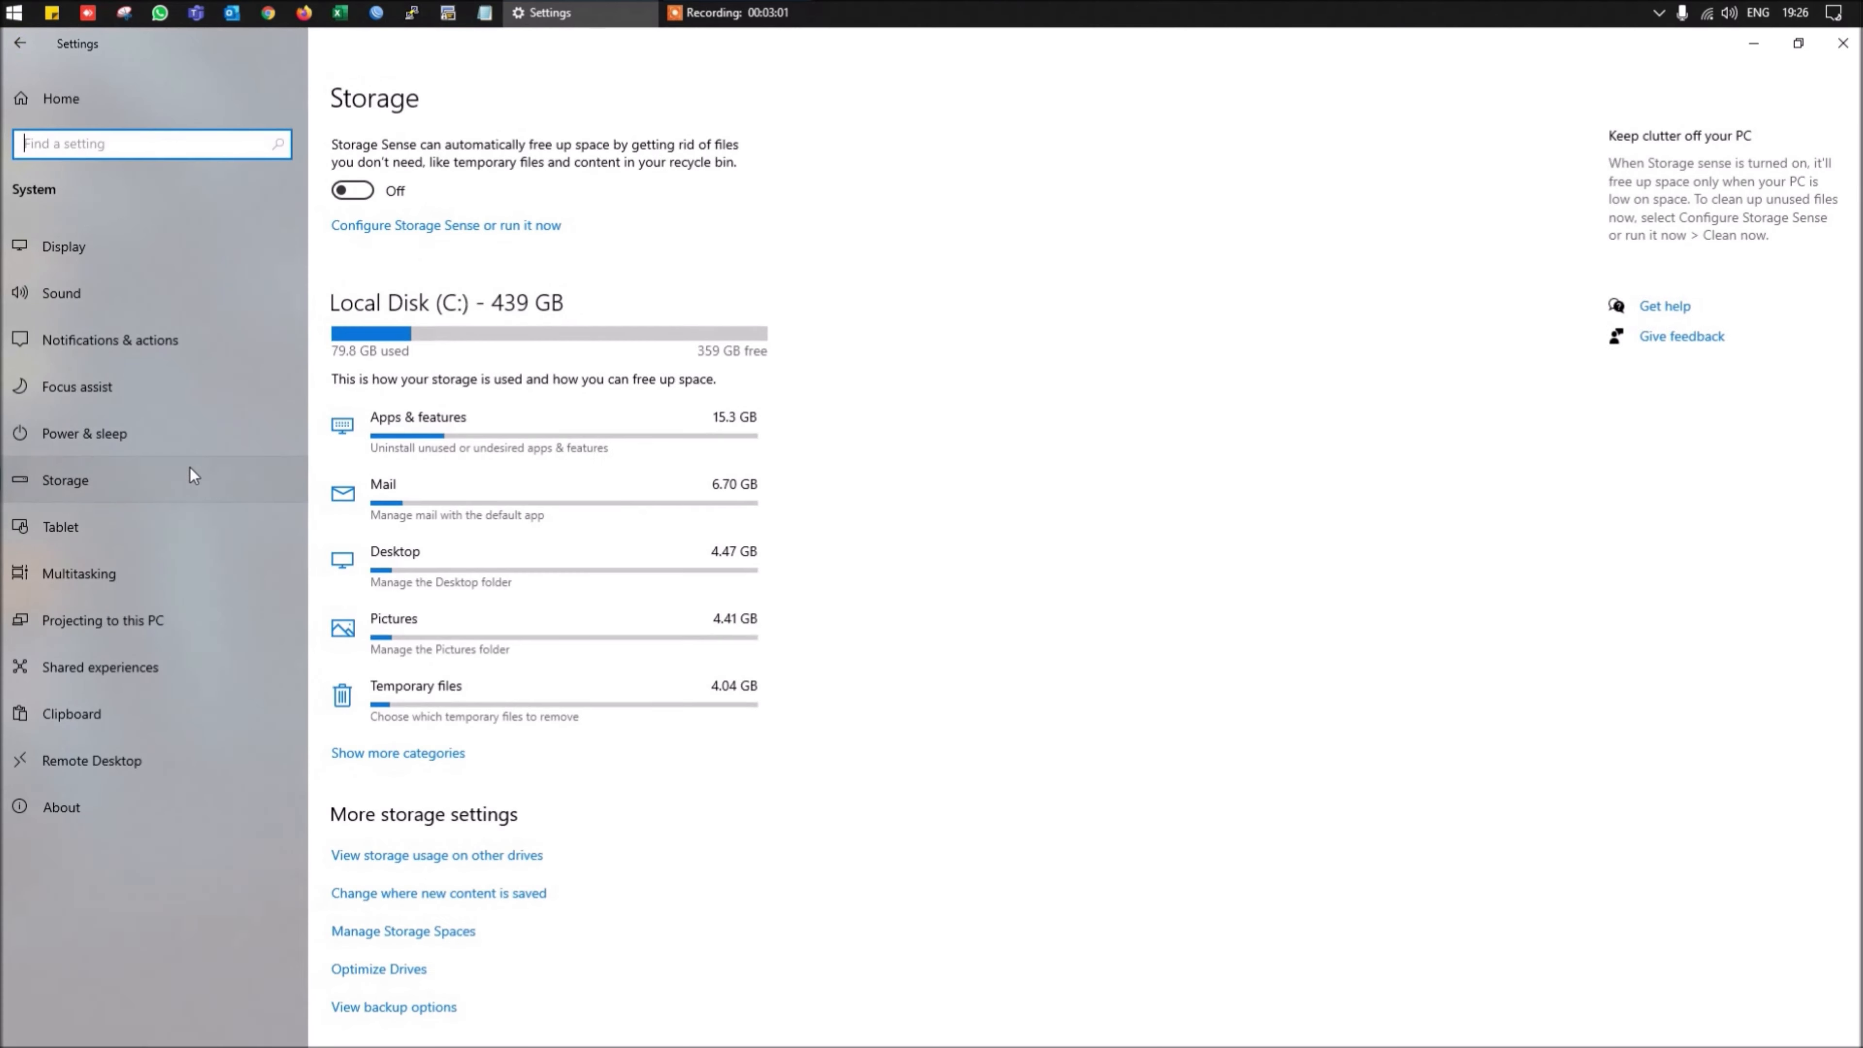
Look through the Tablet, Multitasking, Clipboard, Remote Desktop and About pages of the System settings
{"action": "left_click", "coordinate": [165, 526]}
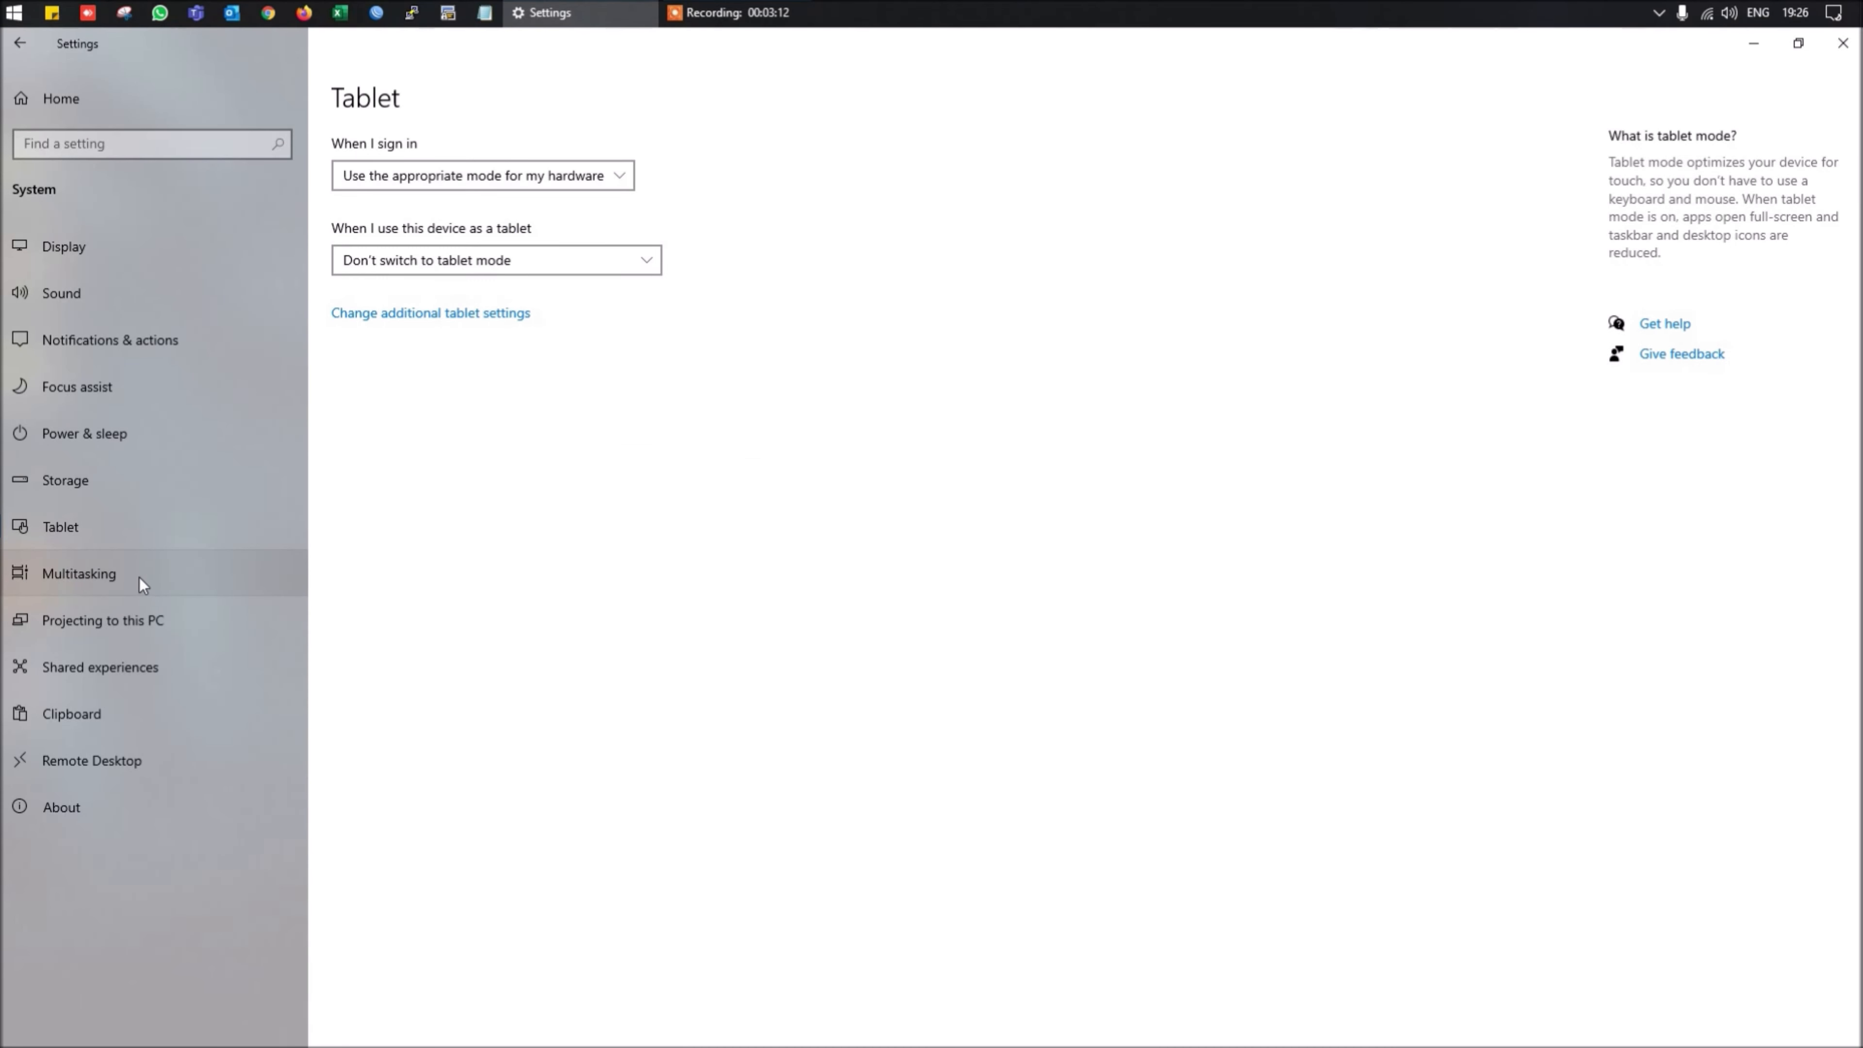
{"action": "left_click", "coordinate": [141, 583]}
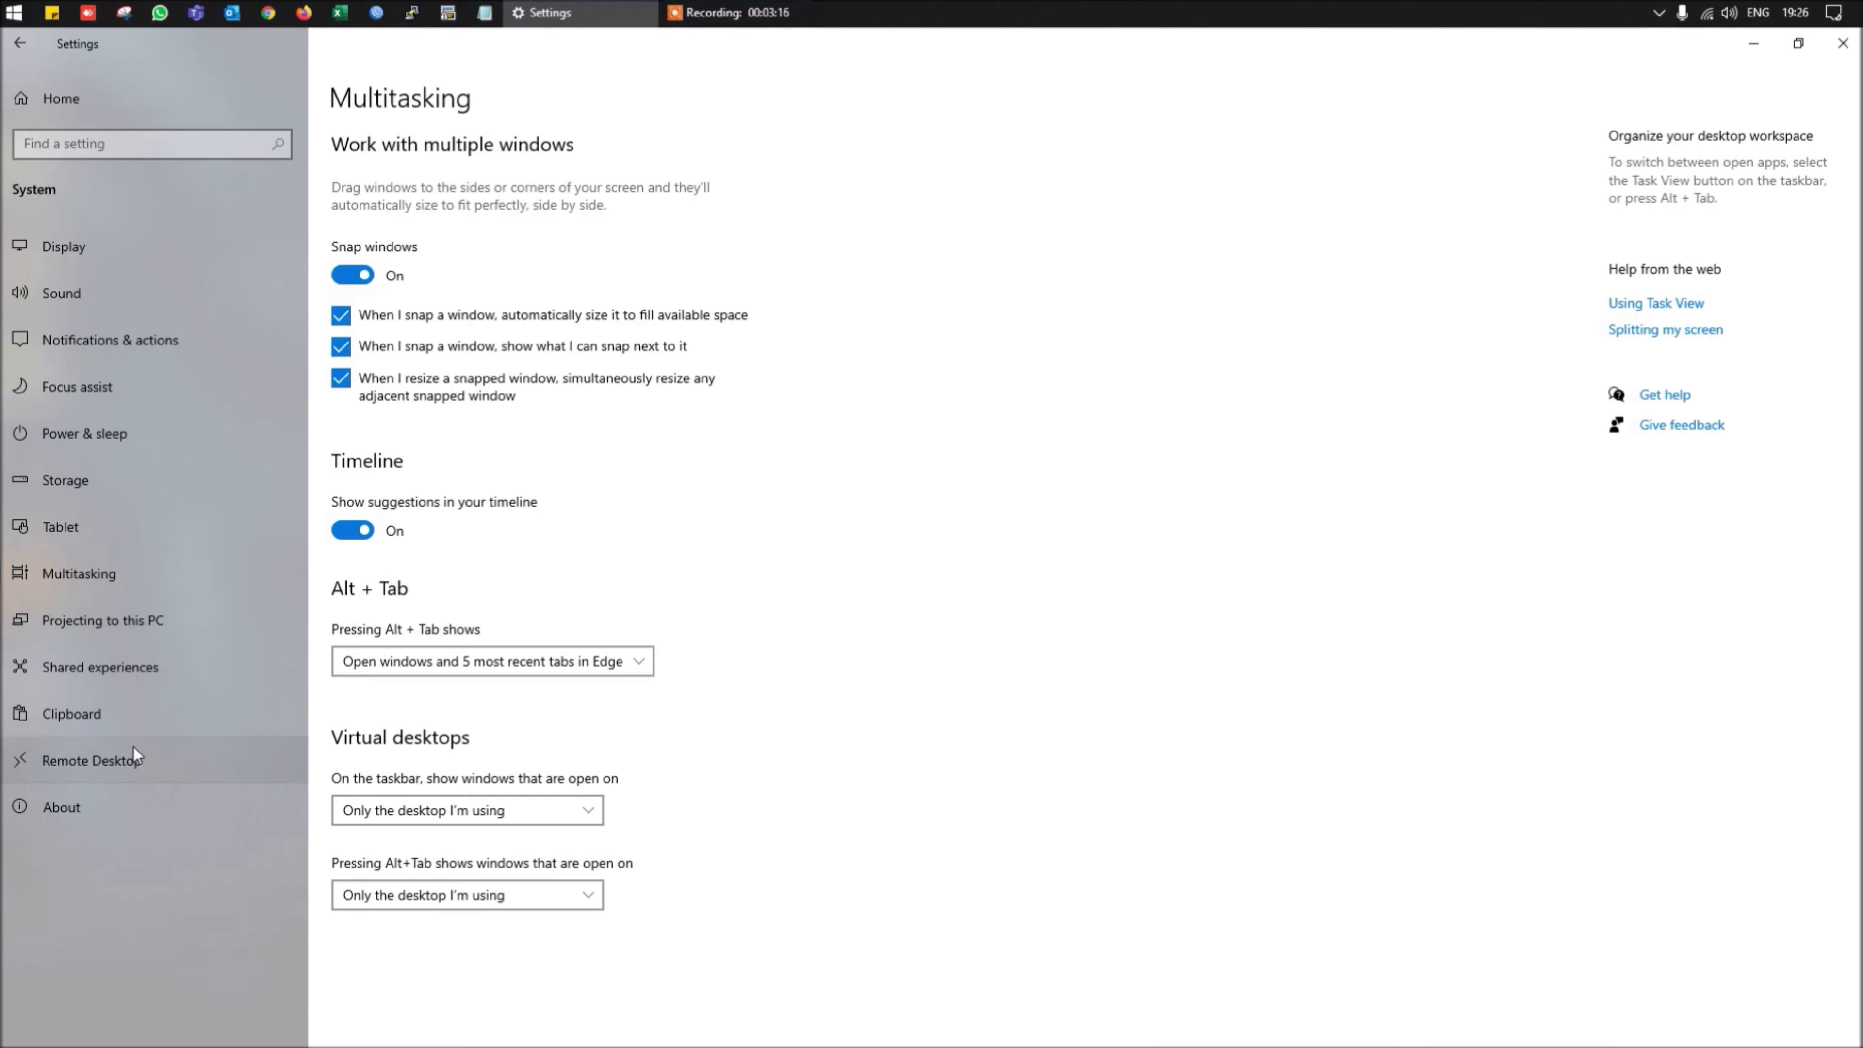
{"action": "left_click", "coordinate": [128, 731]}
{"action": "left_click", "coordinate": [139, 770]}
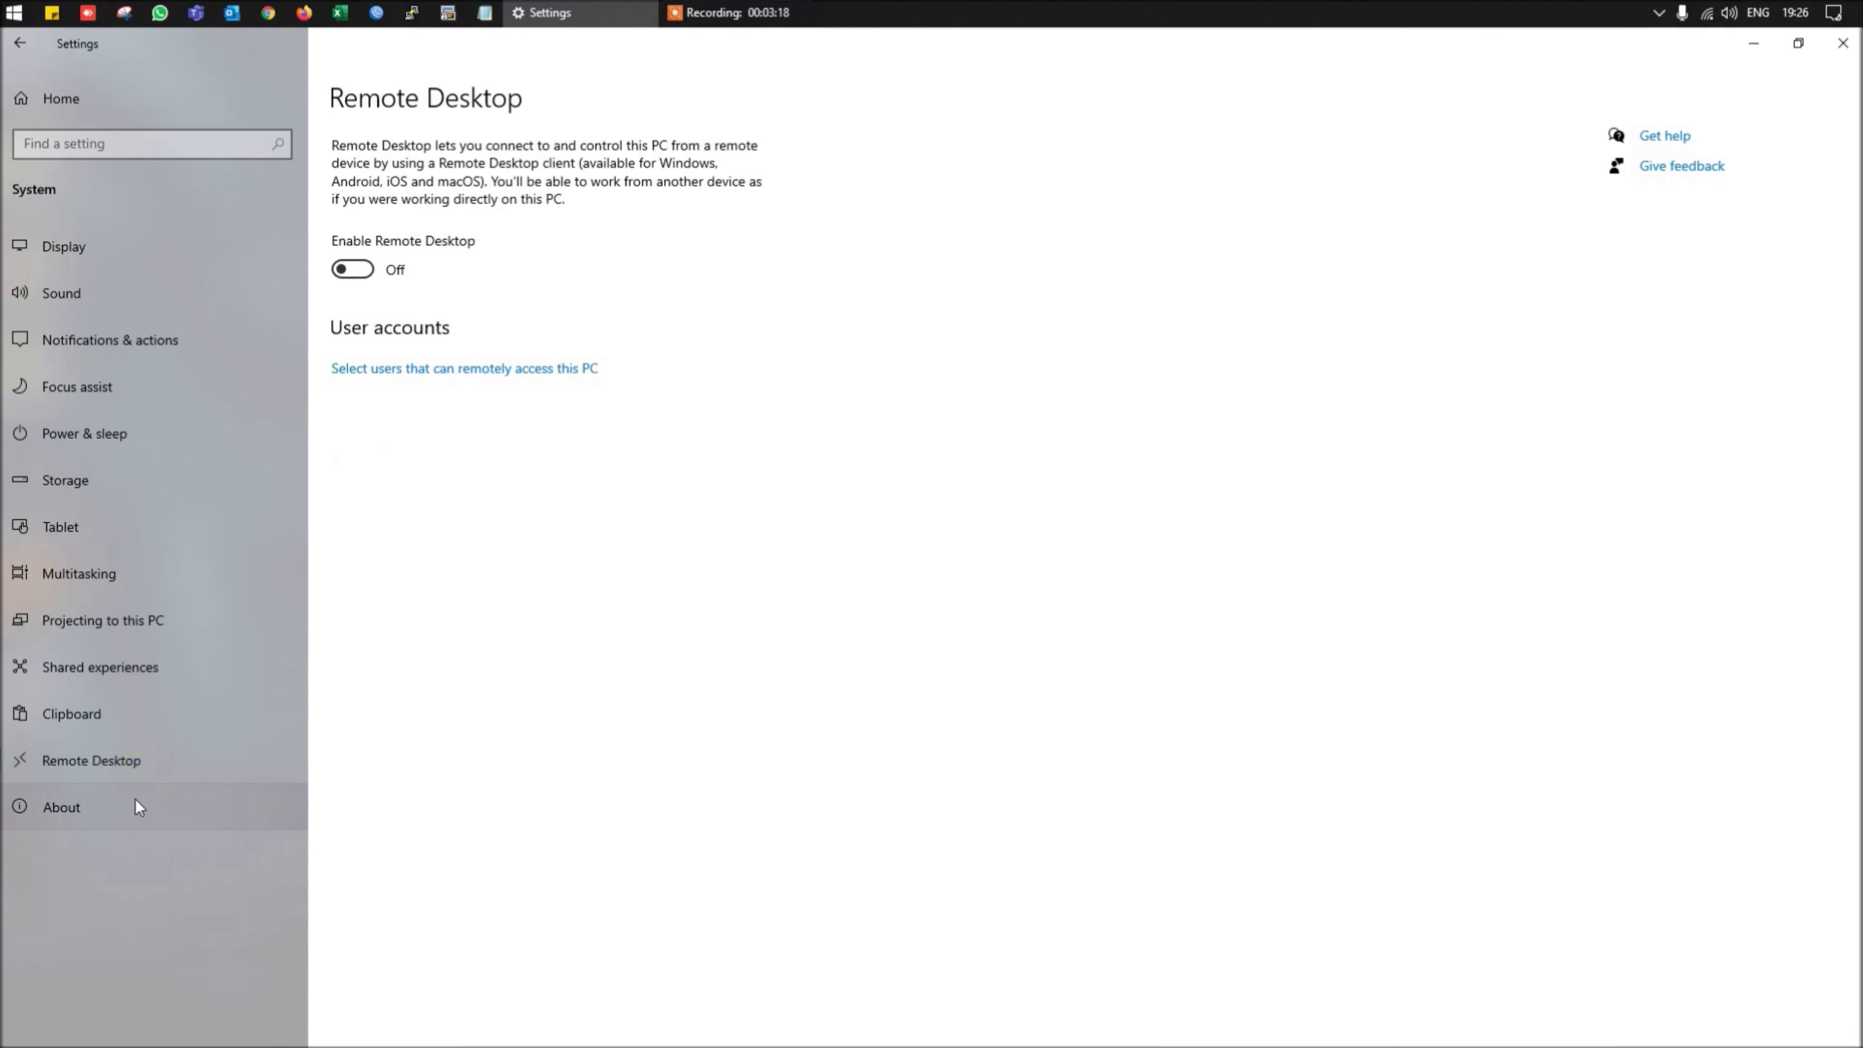
{"action": "left_click", "coordinate": [92, 818]}
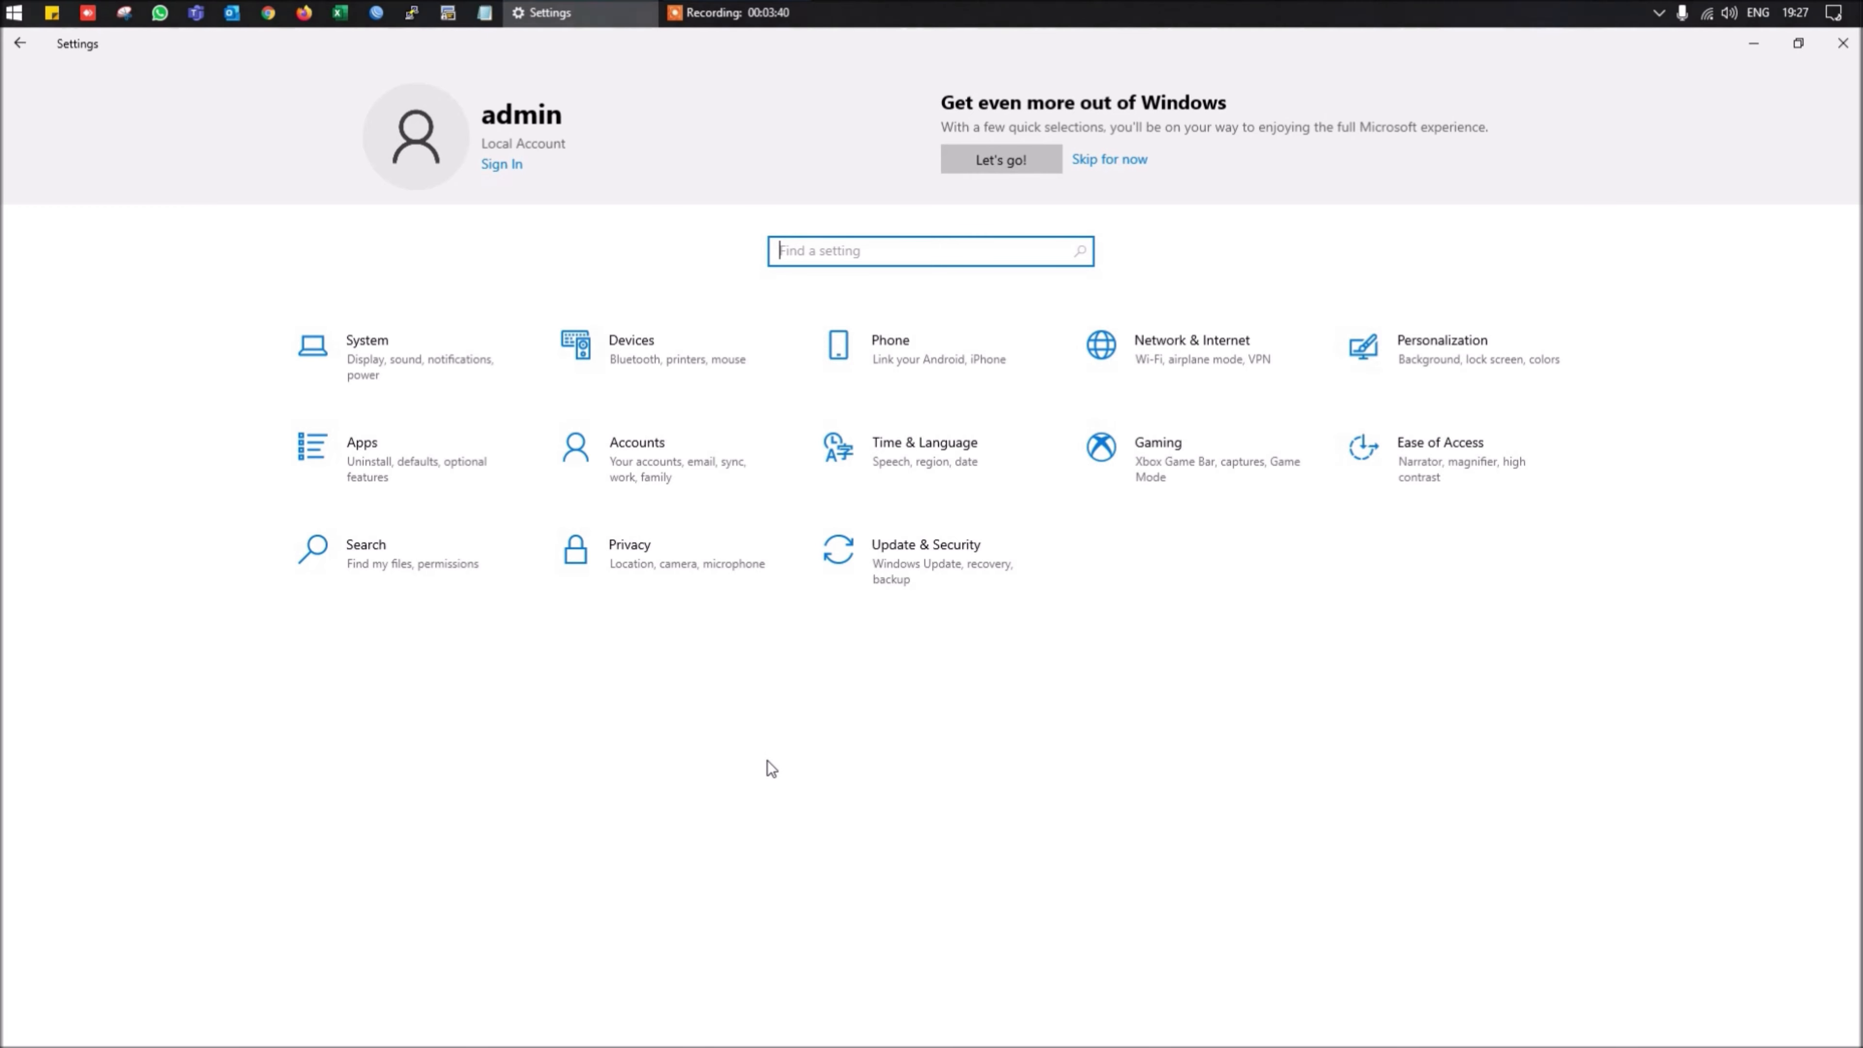
View the Date & time and Language pages under Time & Language, and return to the Settings home page
{"action": "left_click", "coordinate": [829, 462]}
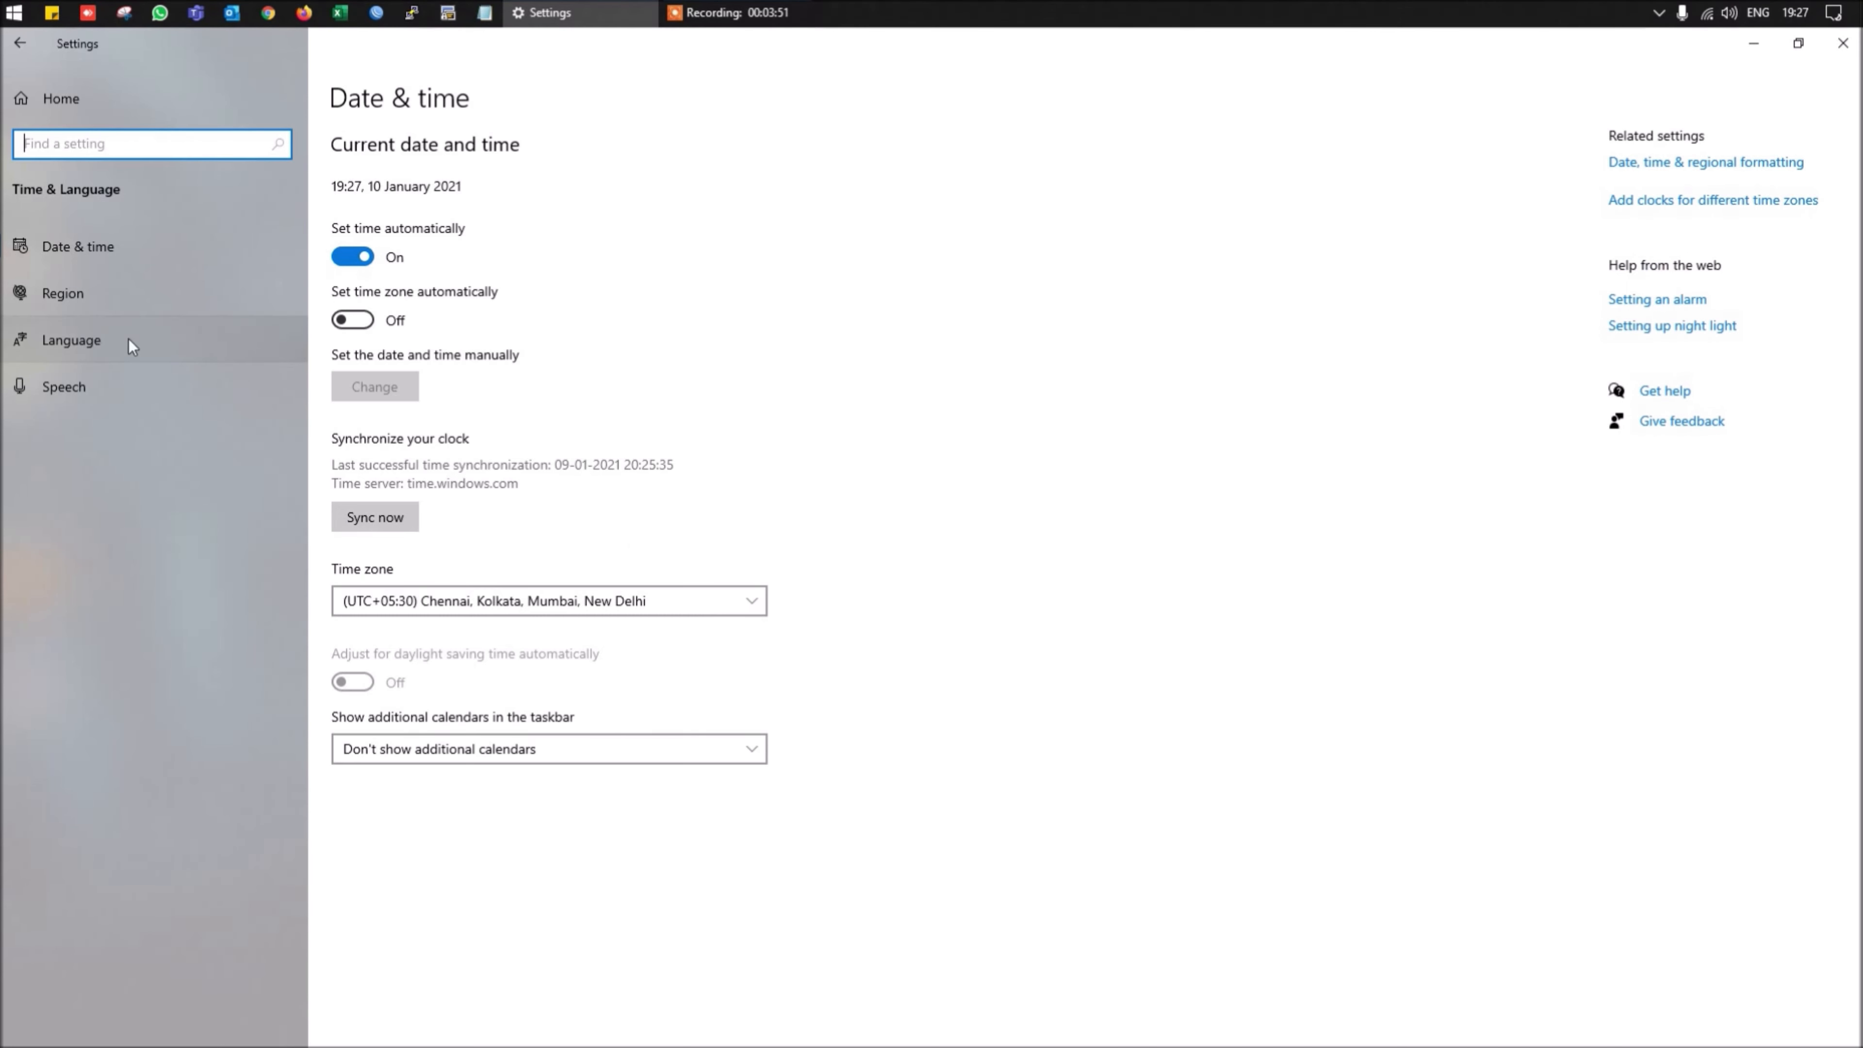
{"action": "left_click", "coordinate": [89, 350]}
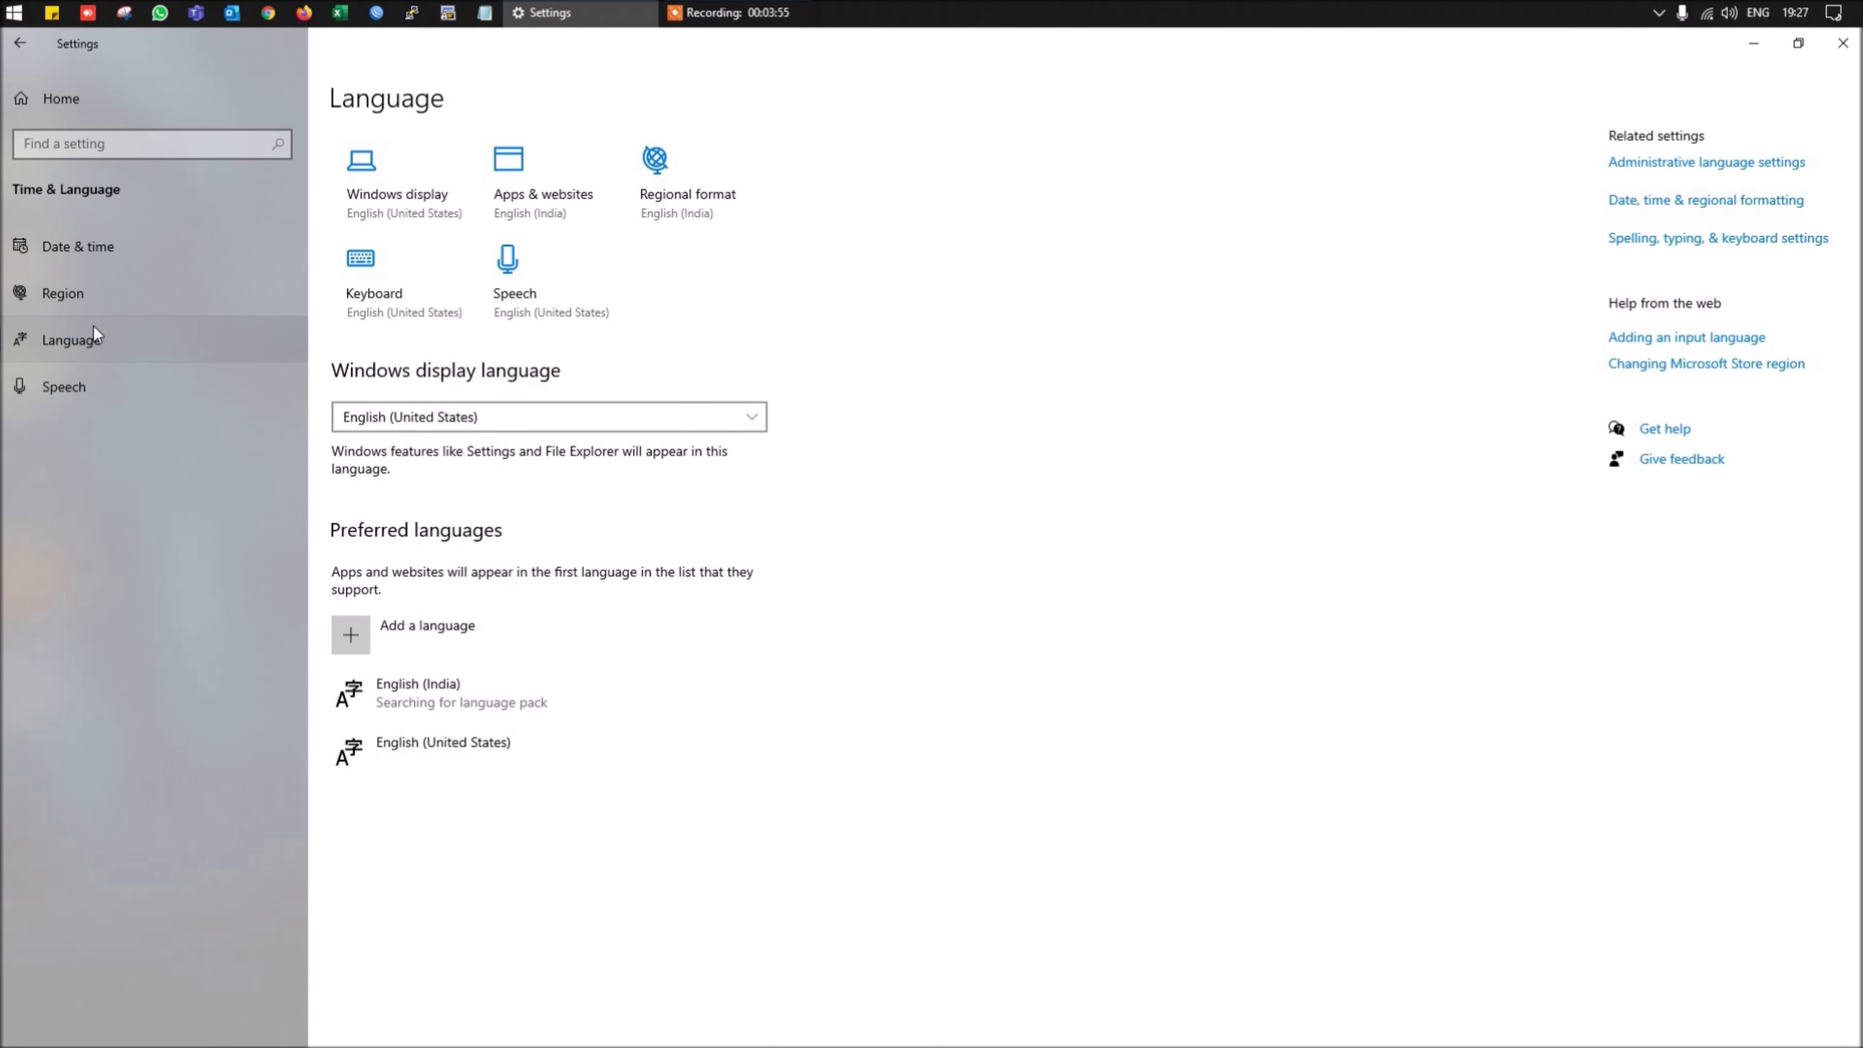
{"action": "left_click", "coordinate": [59, 98]}
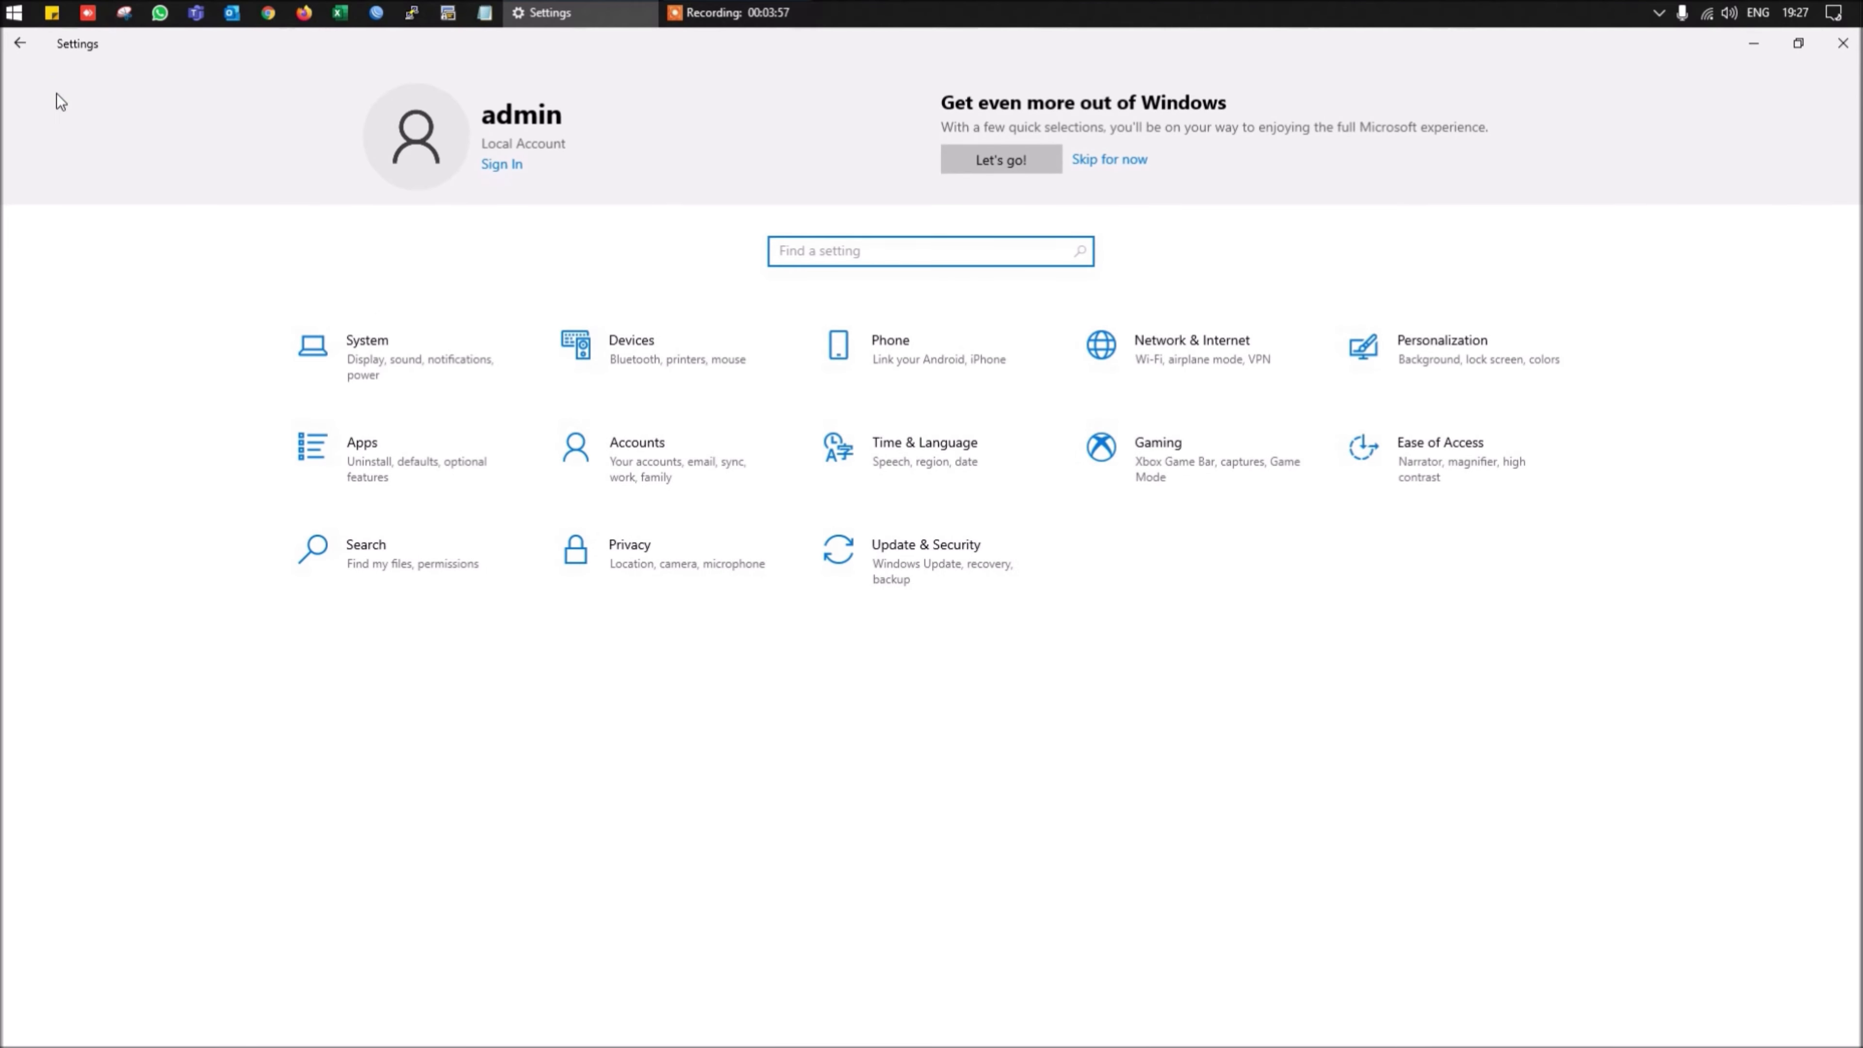